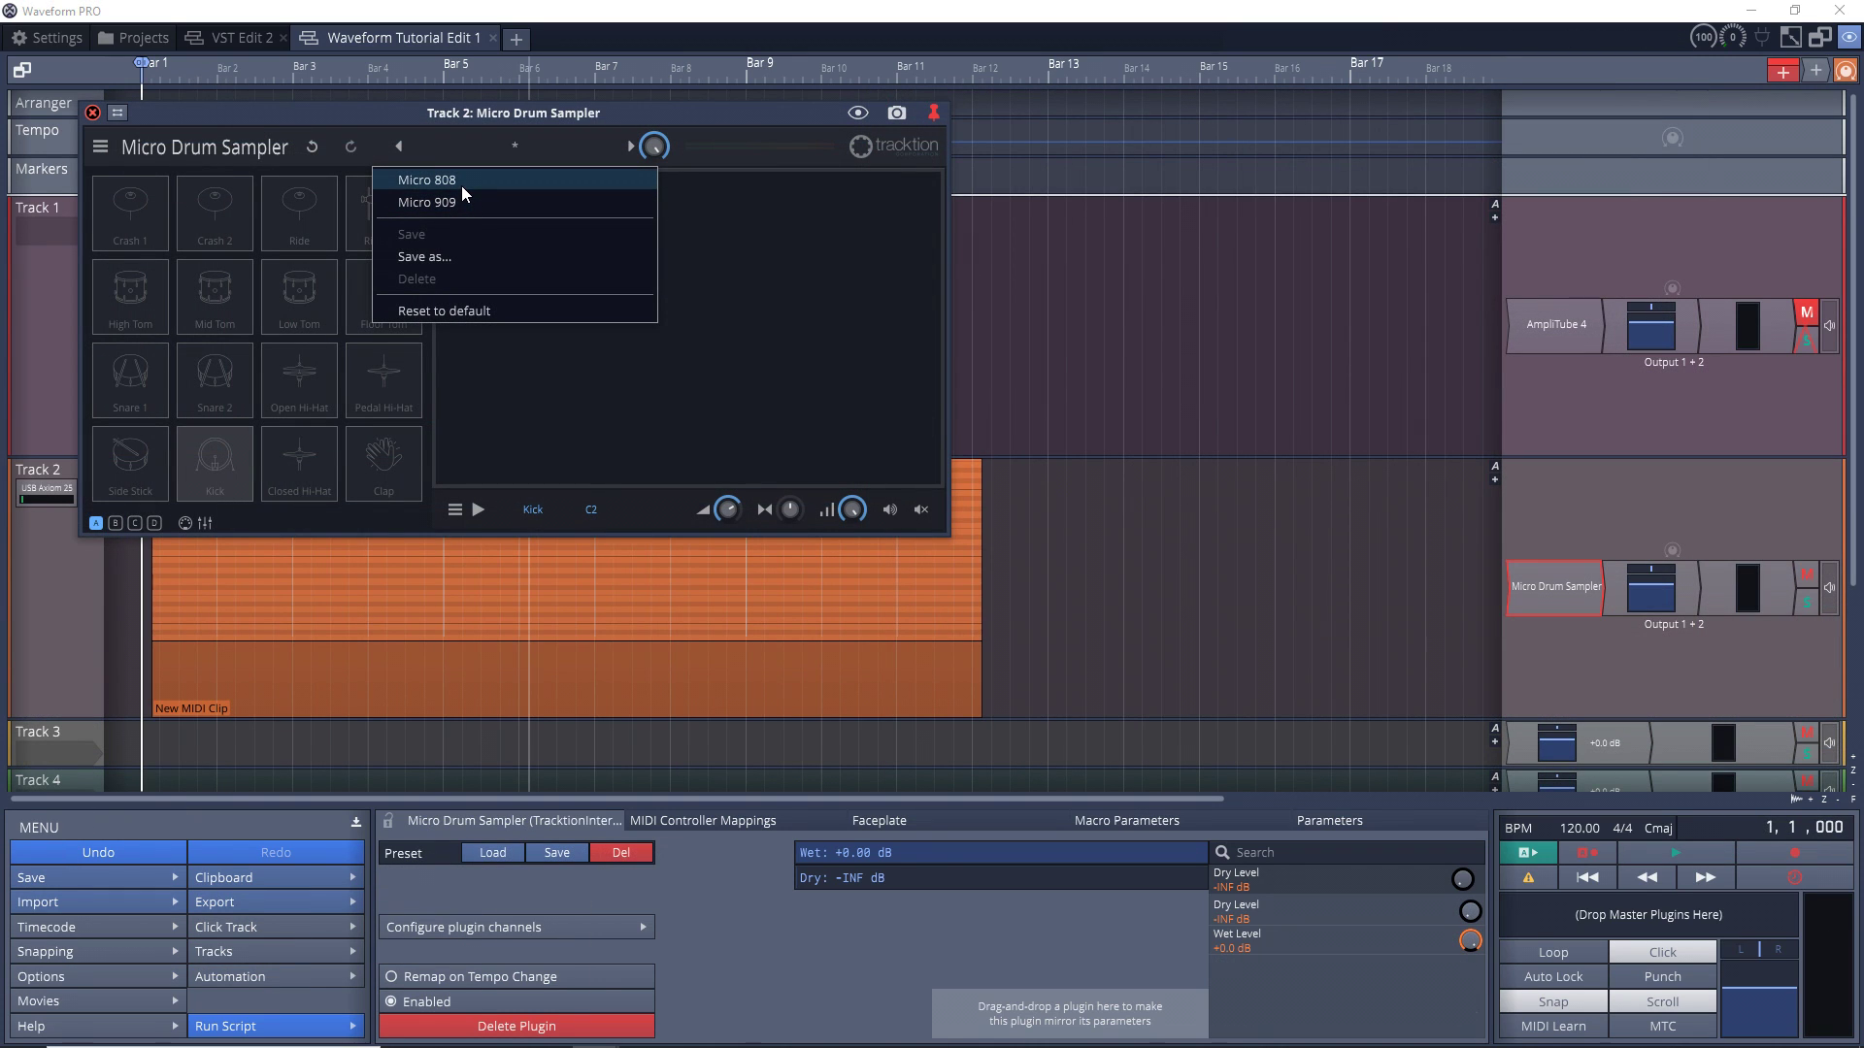
Step: Load the Micro 909 drum kit, apply the Techno 1 bass pattern and play it
click(452, 202)
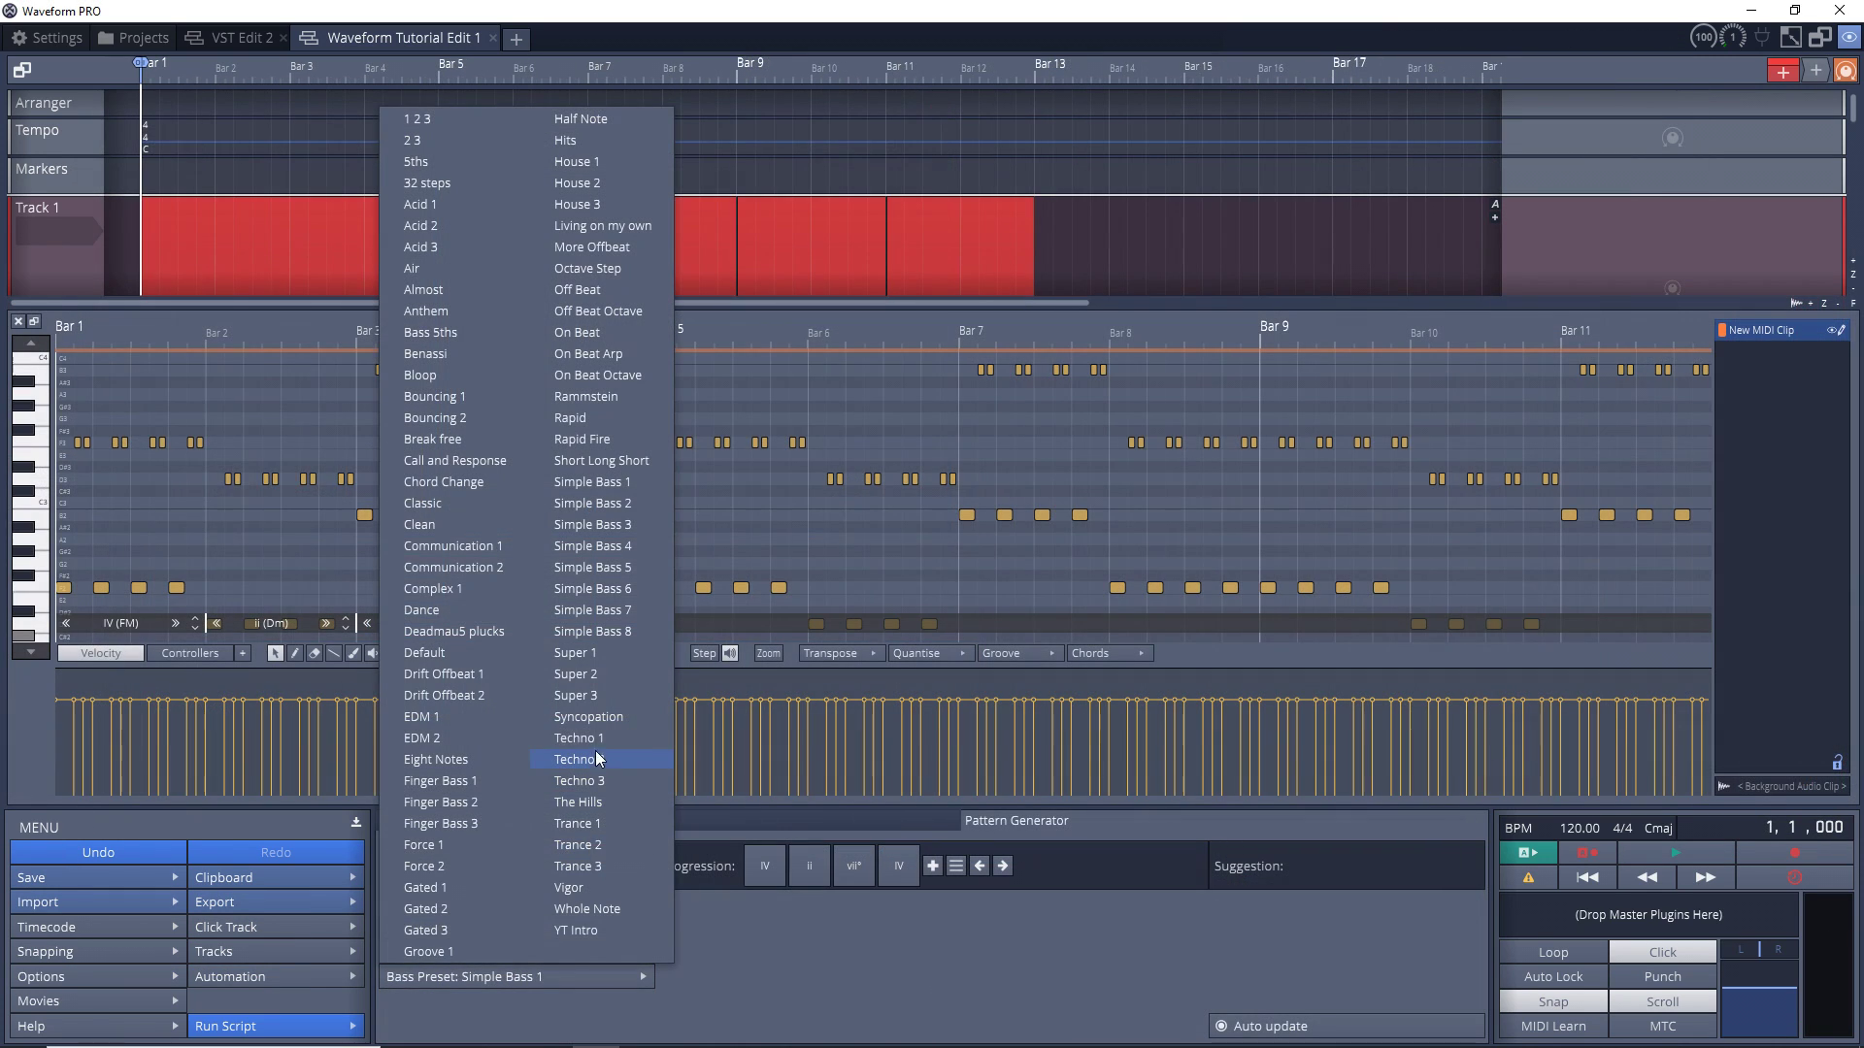
click(587, 738)
key(space)
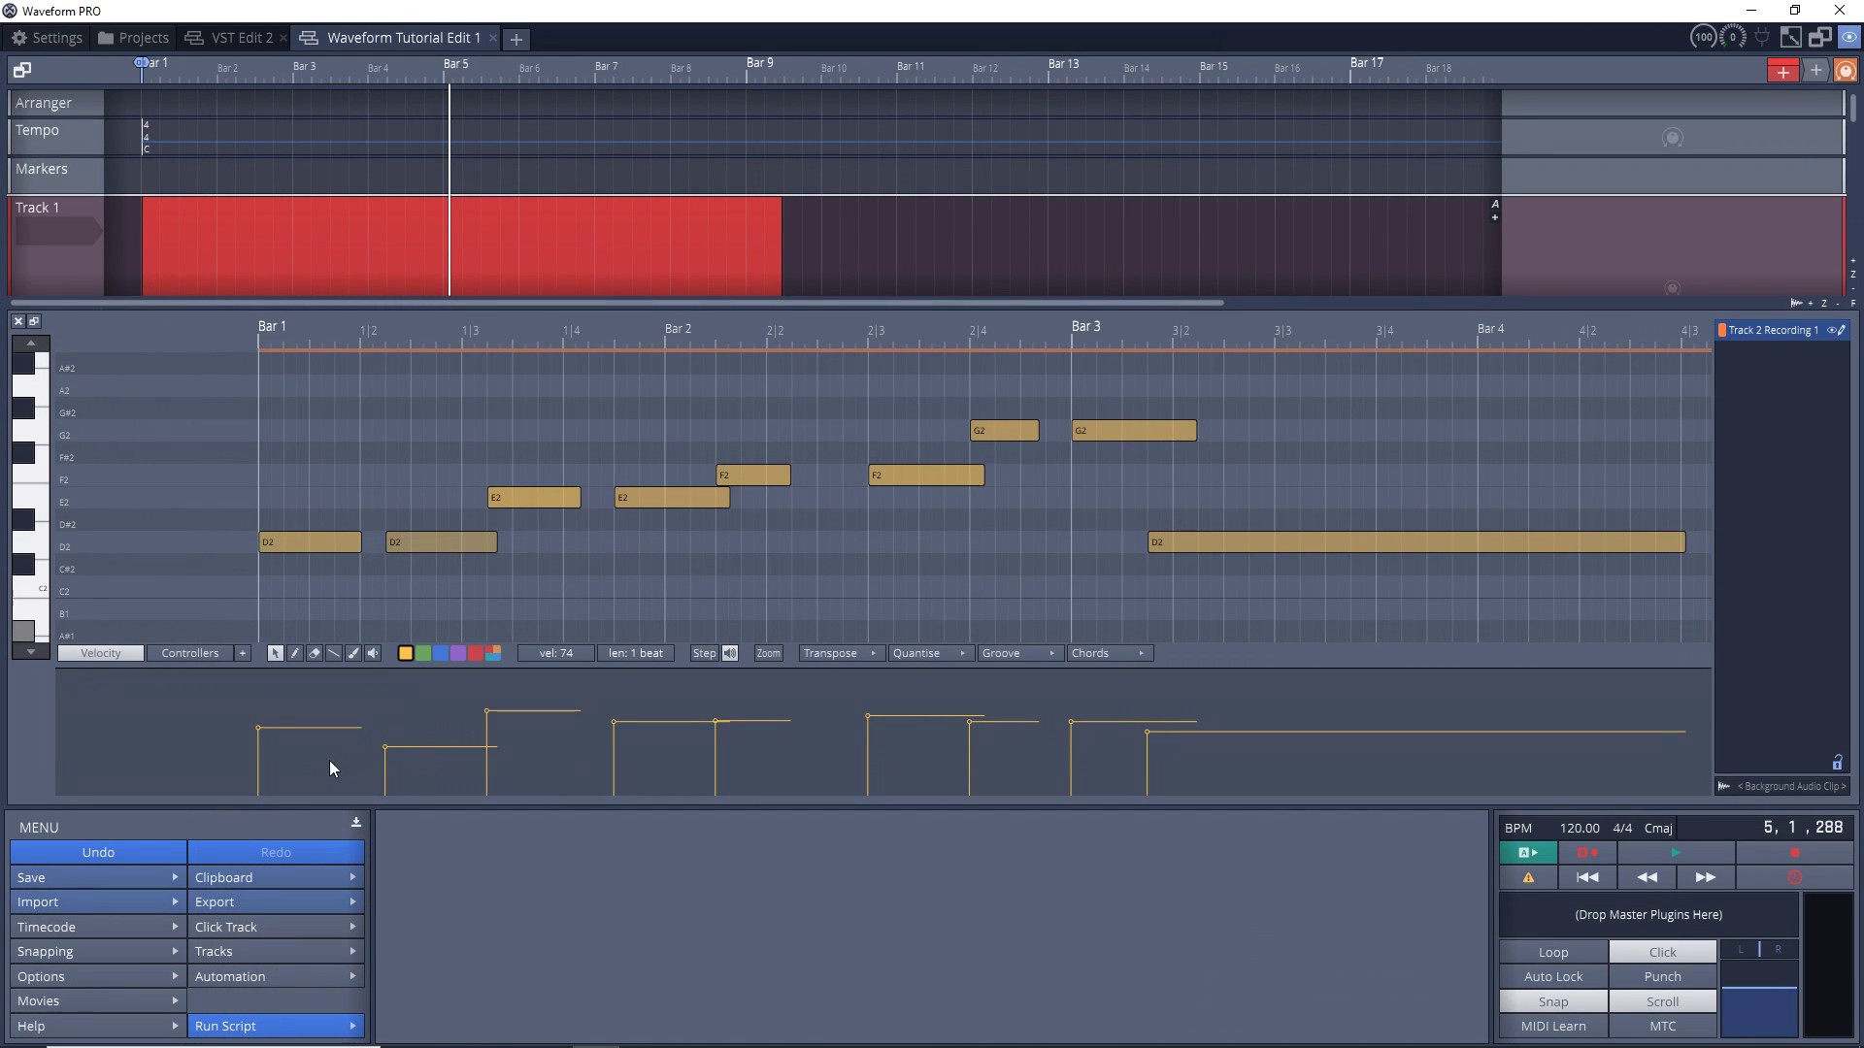
Step: Raise the first D2 note's velocity, select the second D2, and reapply Techno 1 for playback
click(266, 726)
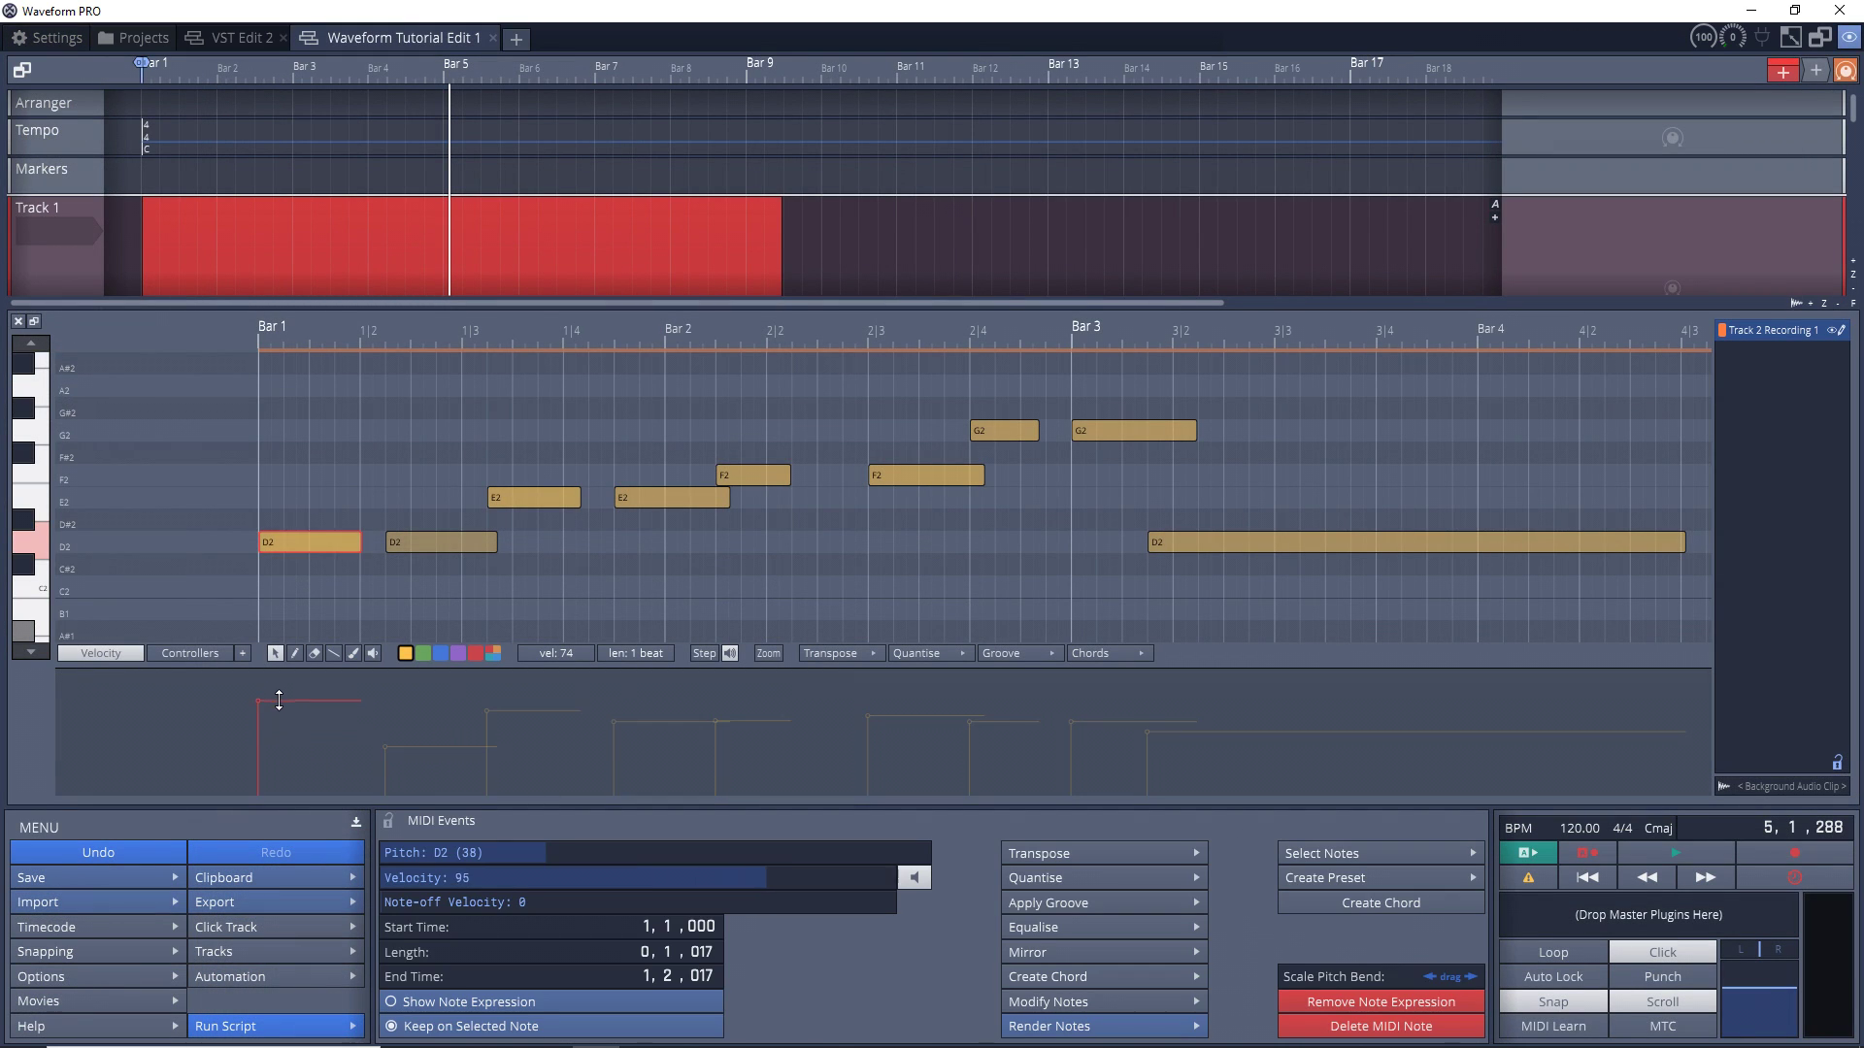
click(431, 743)
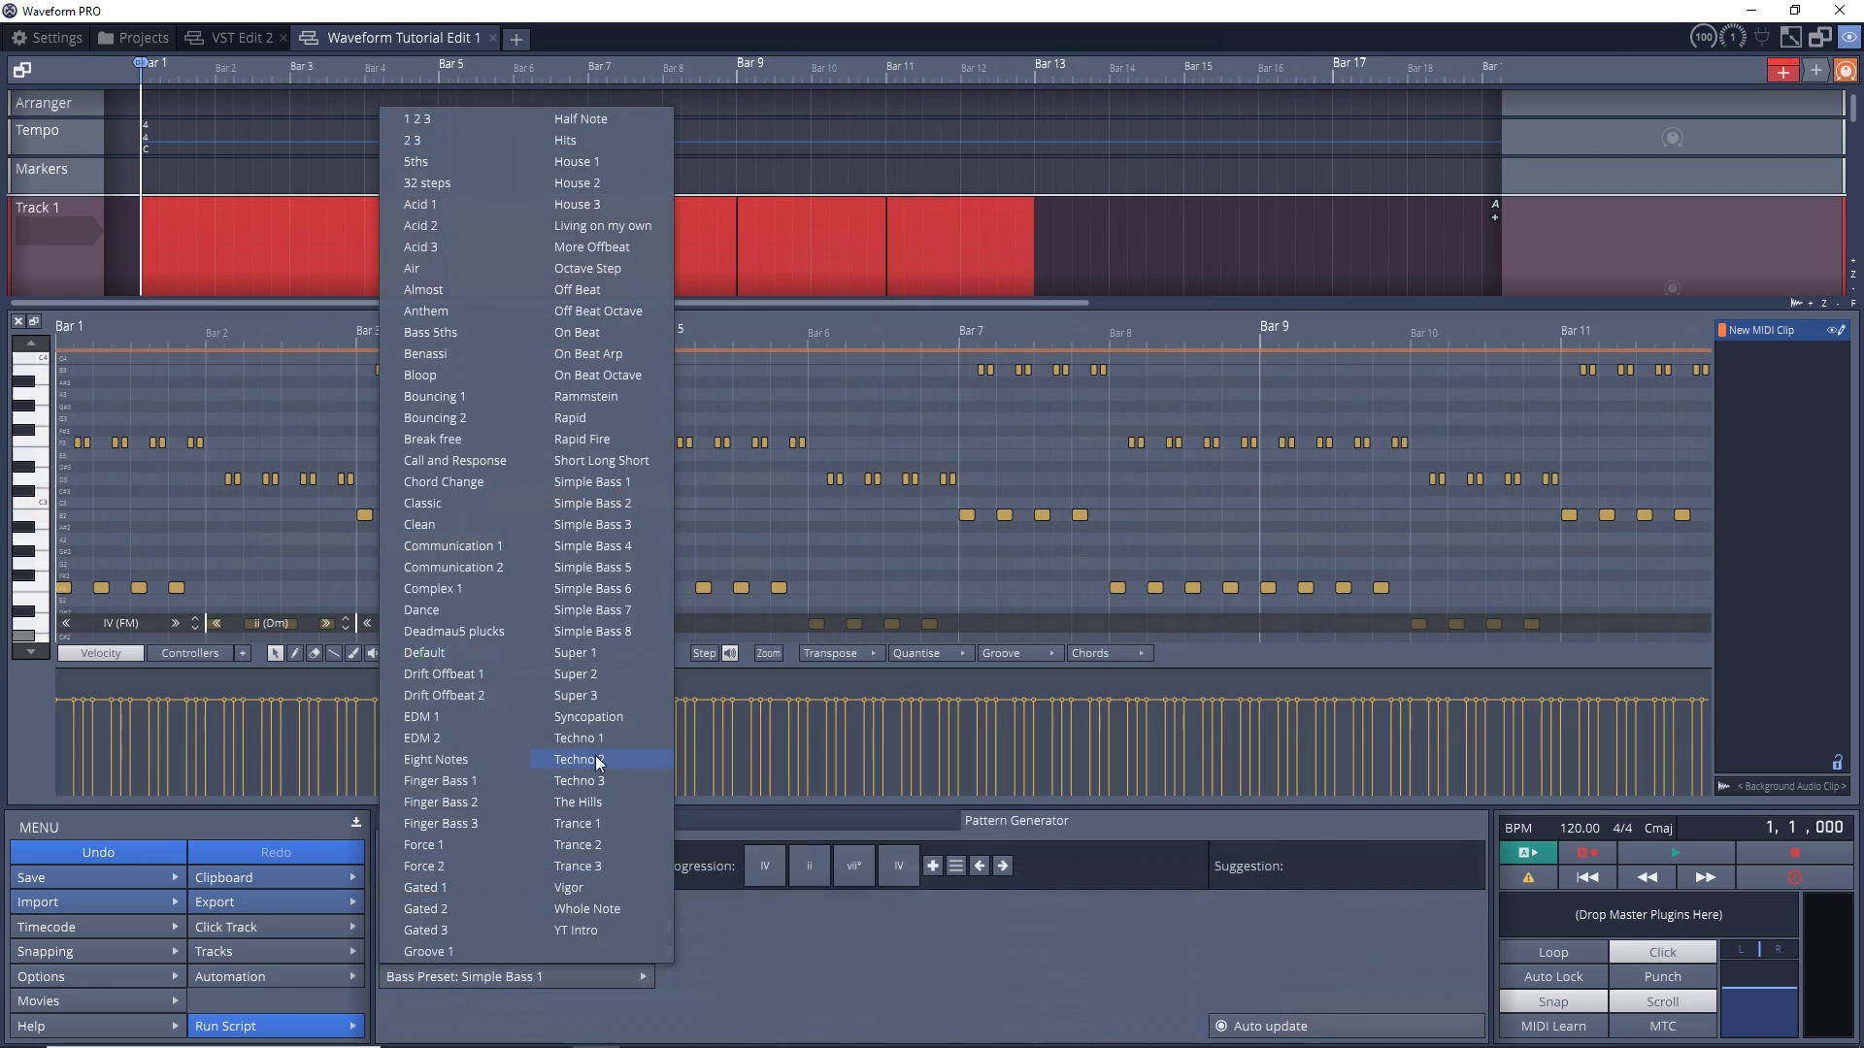
click(594, 740)
key(space)
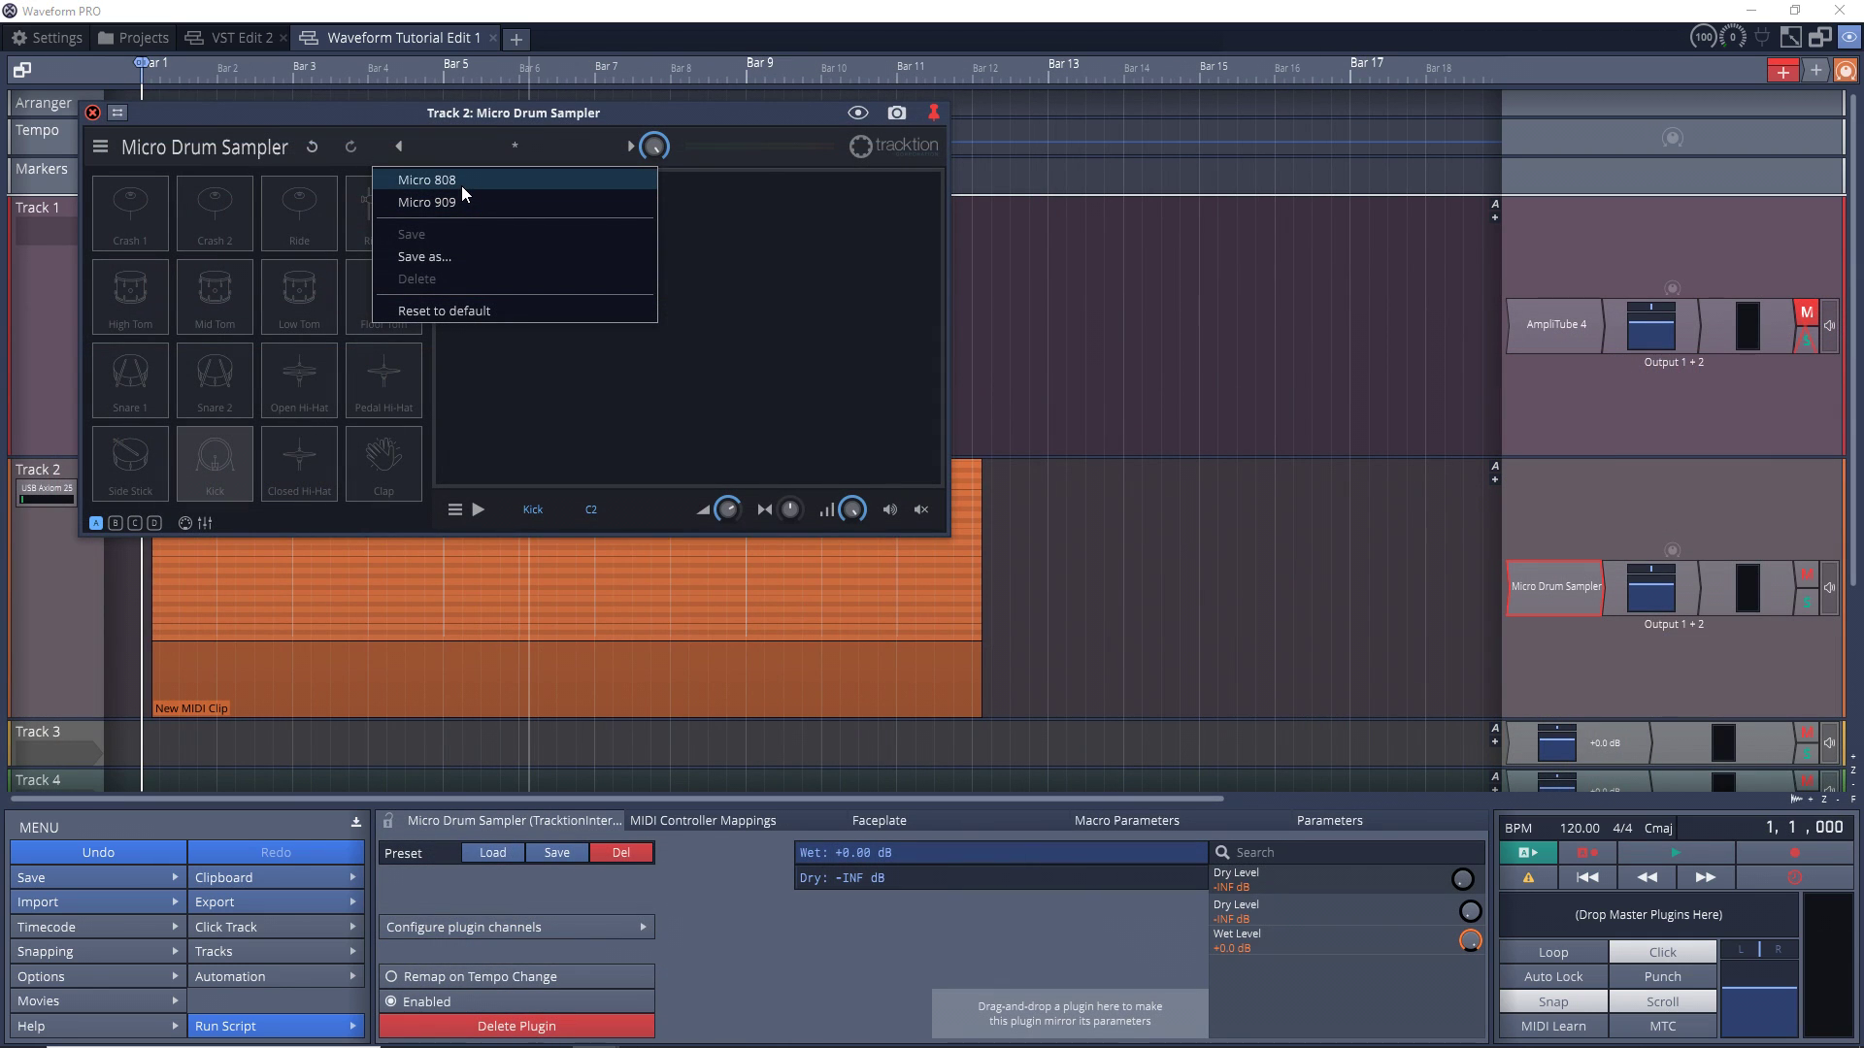
Step: Reload Micro 909, move the last guitar clip right to bar 12, and set up the MP3 render
click(453, 202)
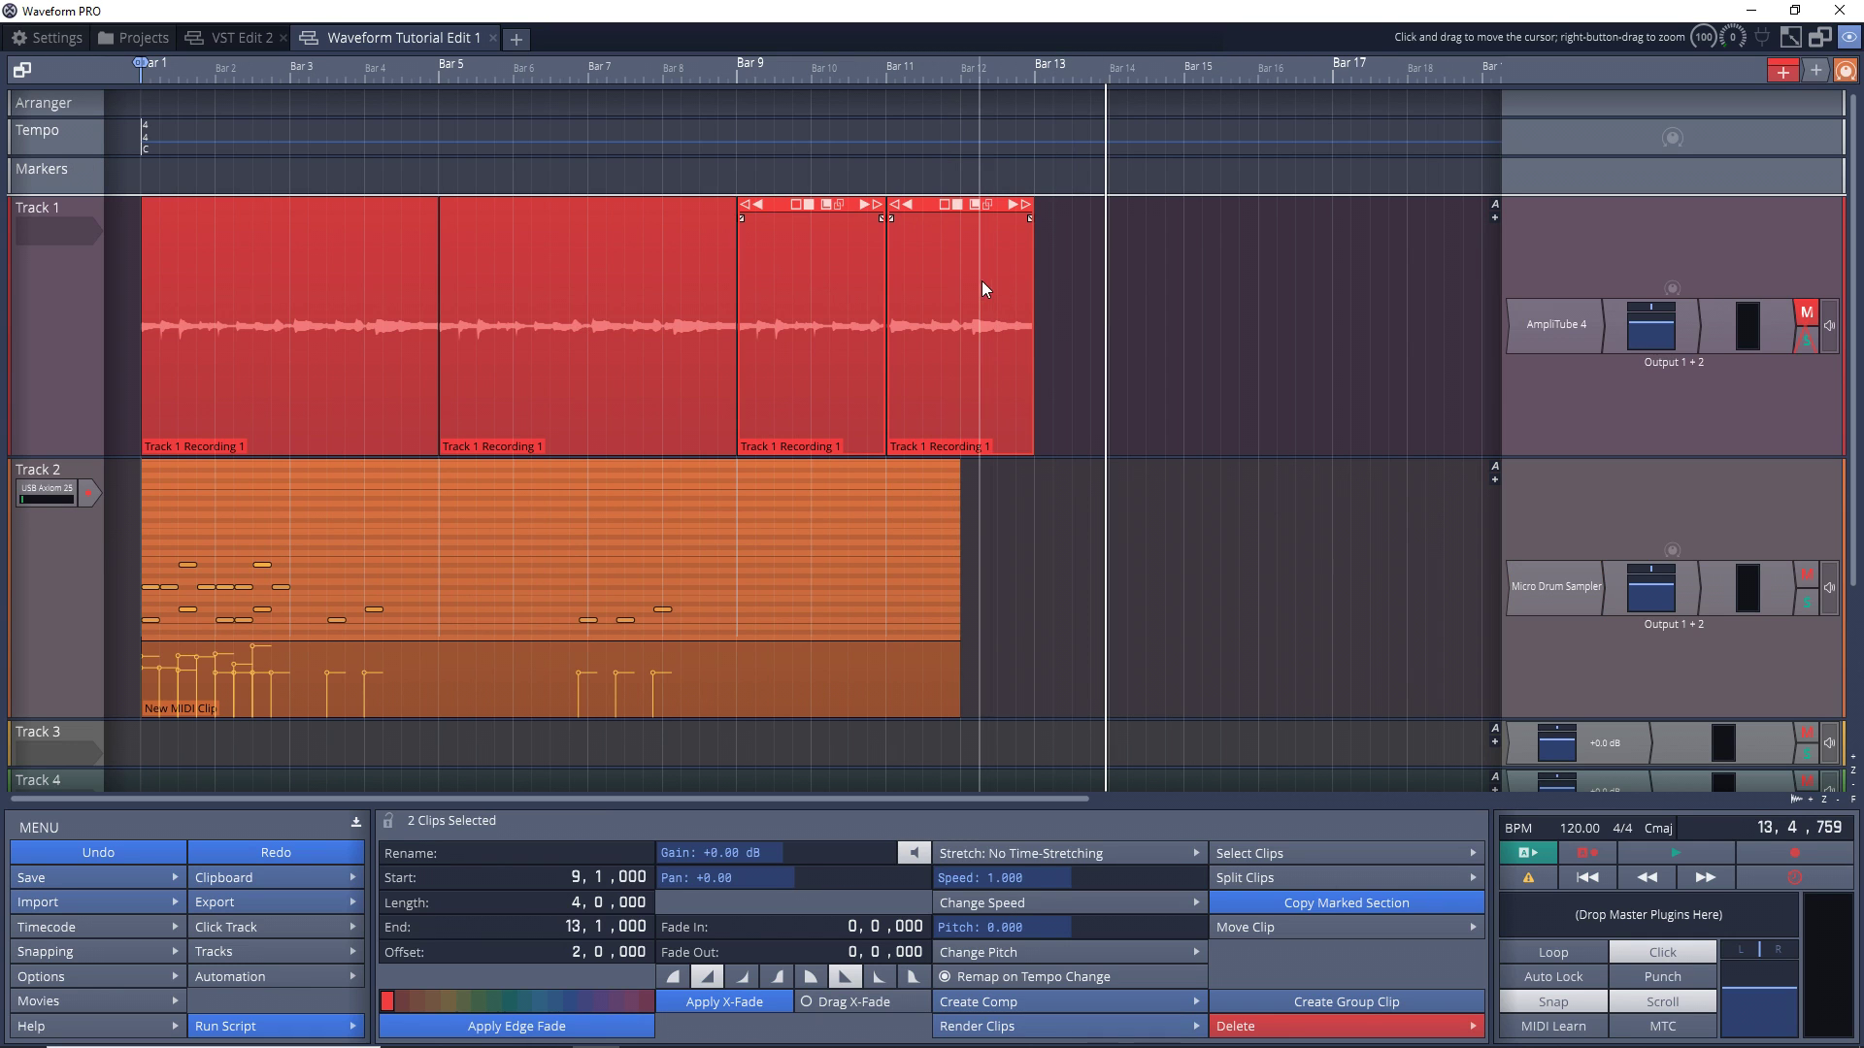
click(983, 287)
mouse_move(931, 222)
mouse_down()
mouse_move(1016, 221)
mouse_move(903, 221)
mouse_move(1043, 221)
mouse_move(918, 221)
mouse_up()
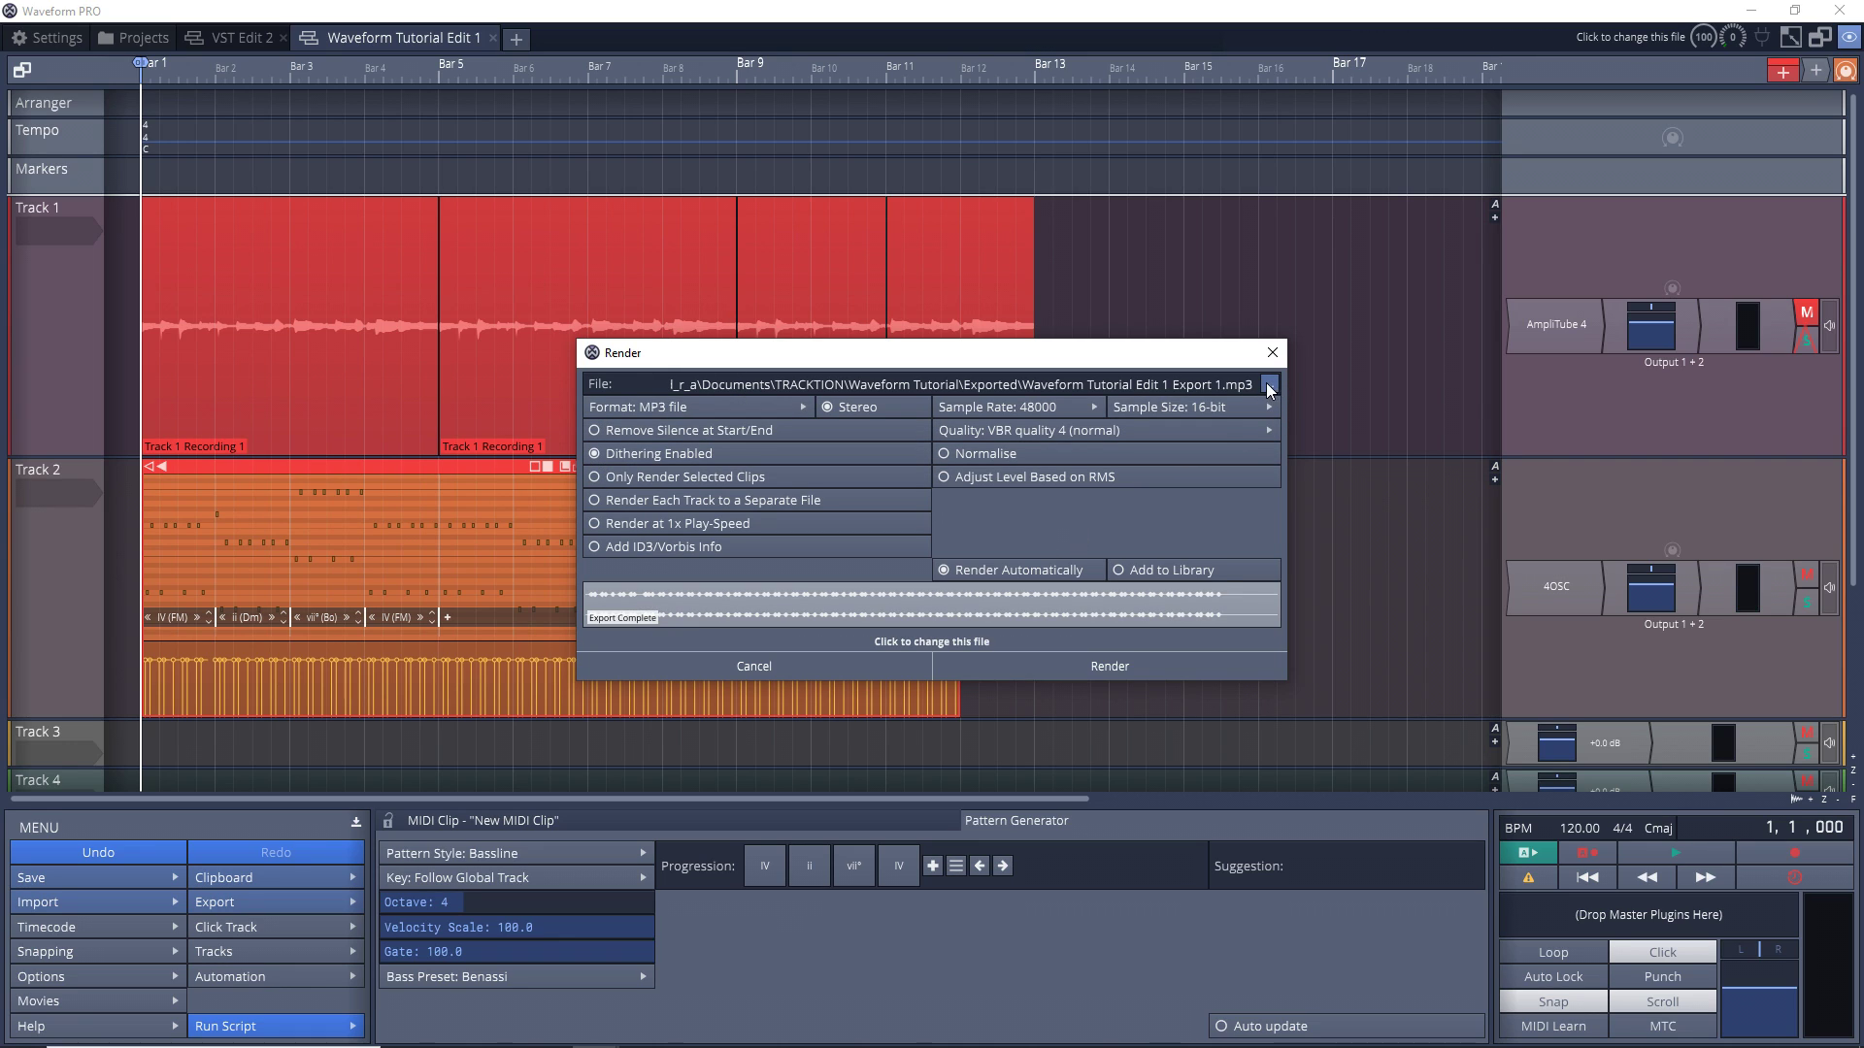
click(1270, 385)
click(1185, 395)
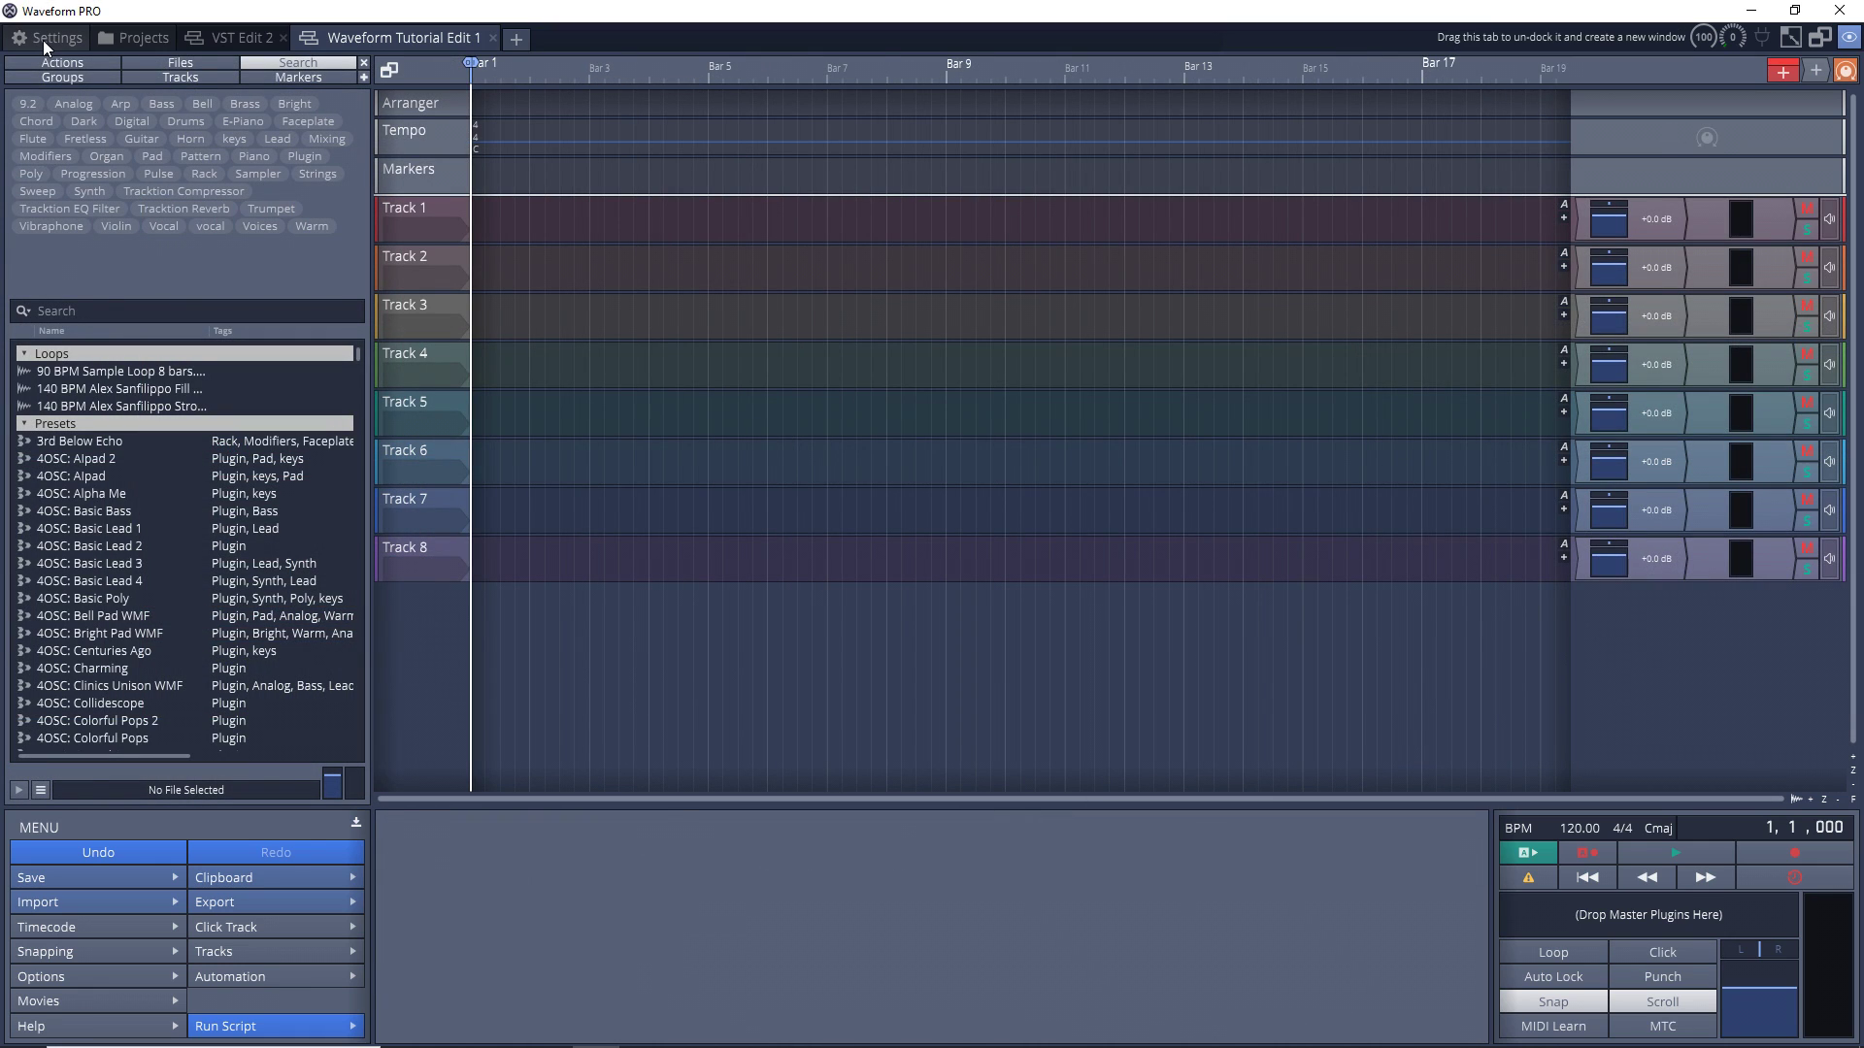
Step: In Audio Devices settings, keep ASIO as device type with the Audient USB Audio ASIO Driver
click(43, 39)
click(73, 105)
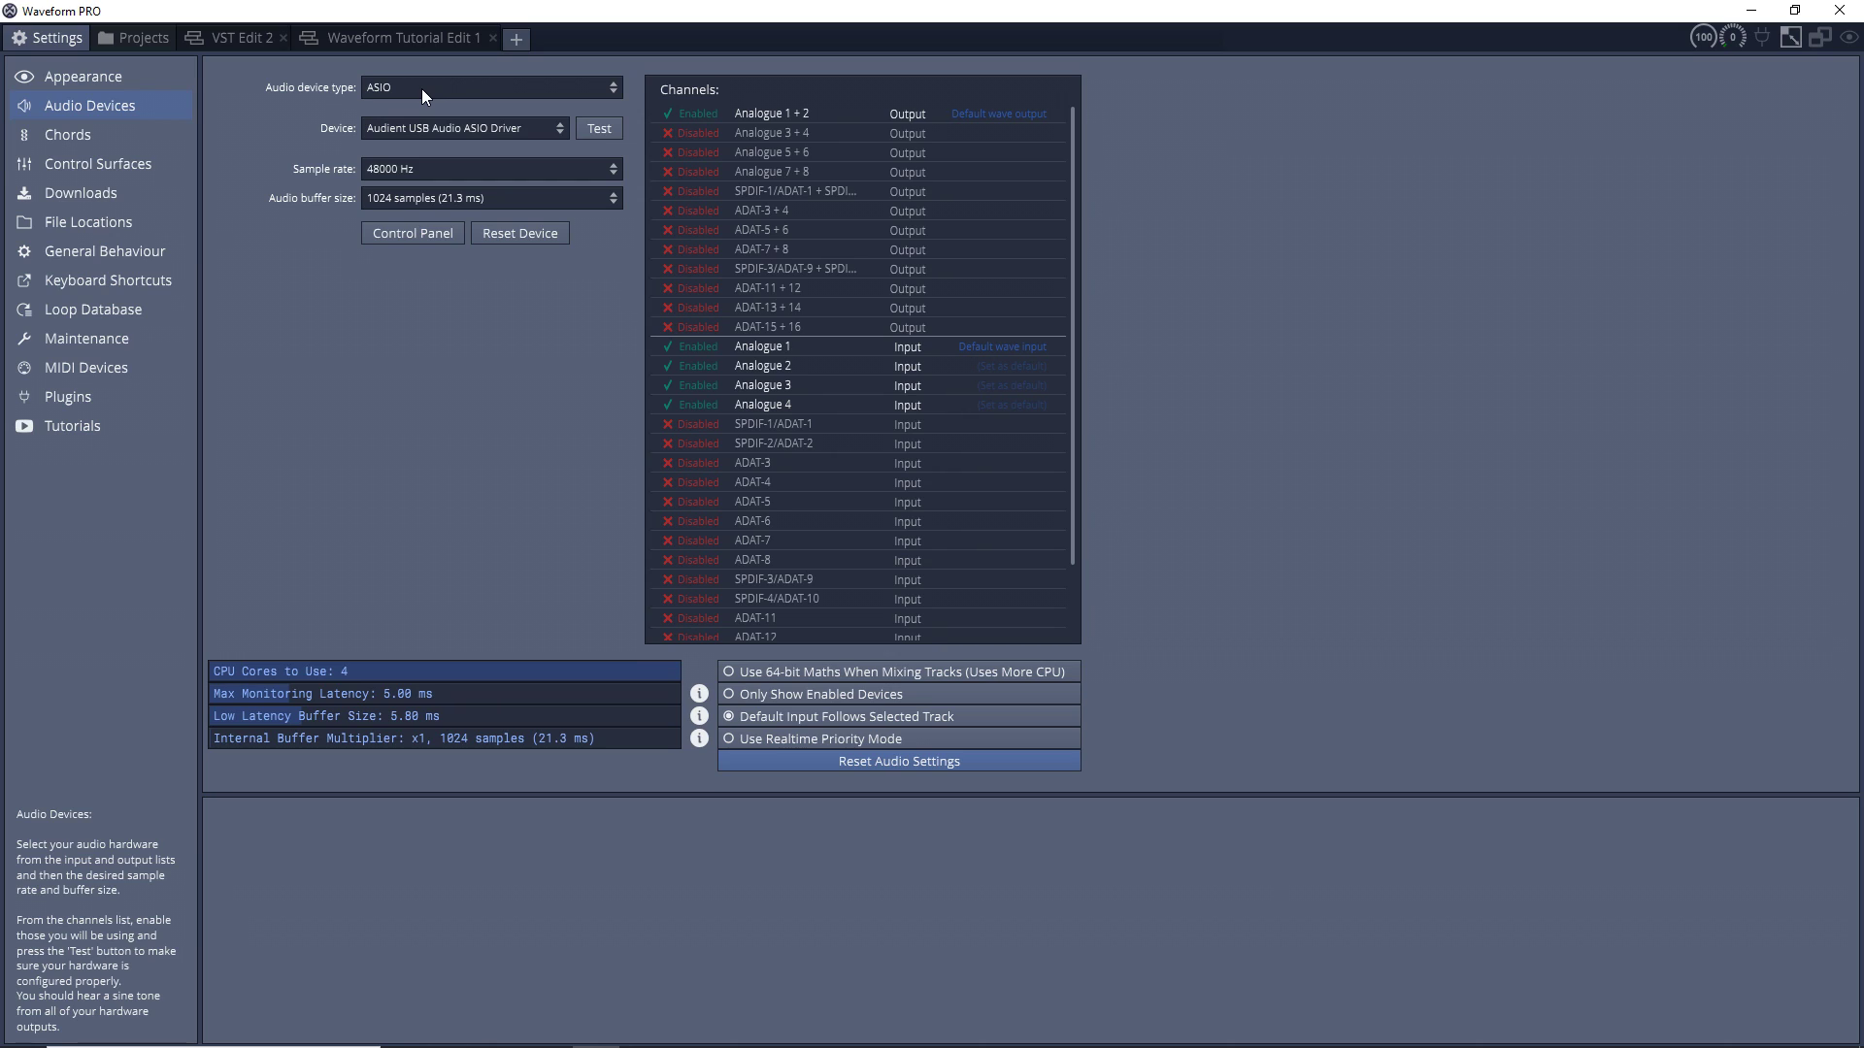
click(450, 87)
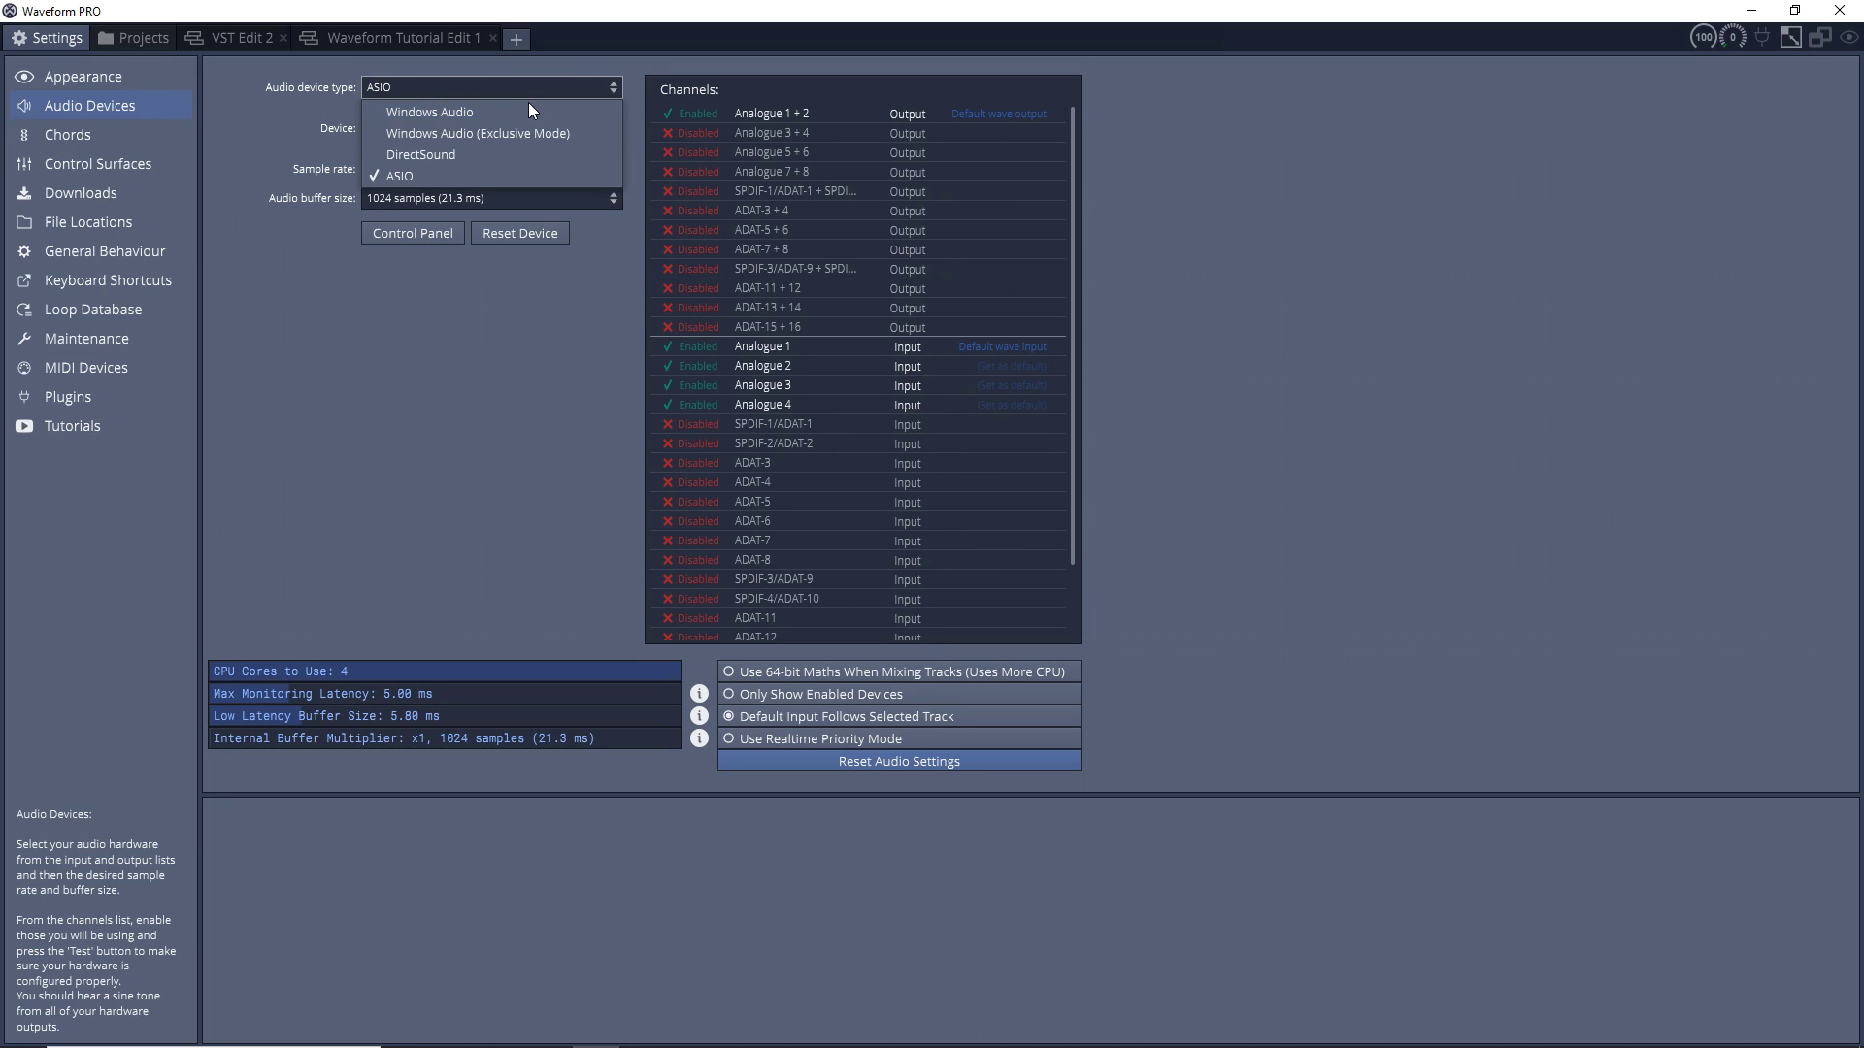
click(586, 62)
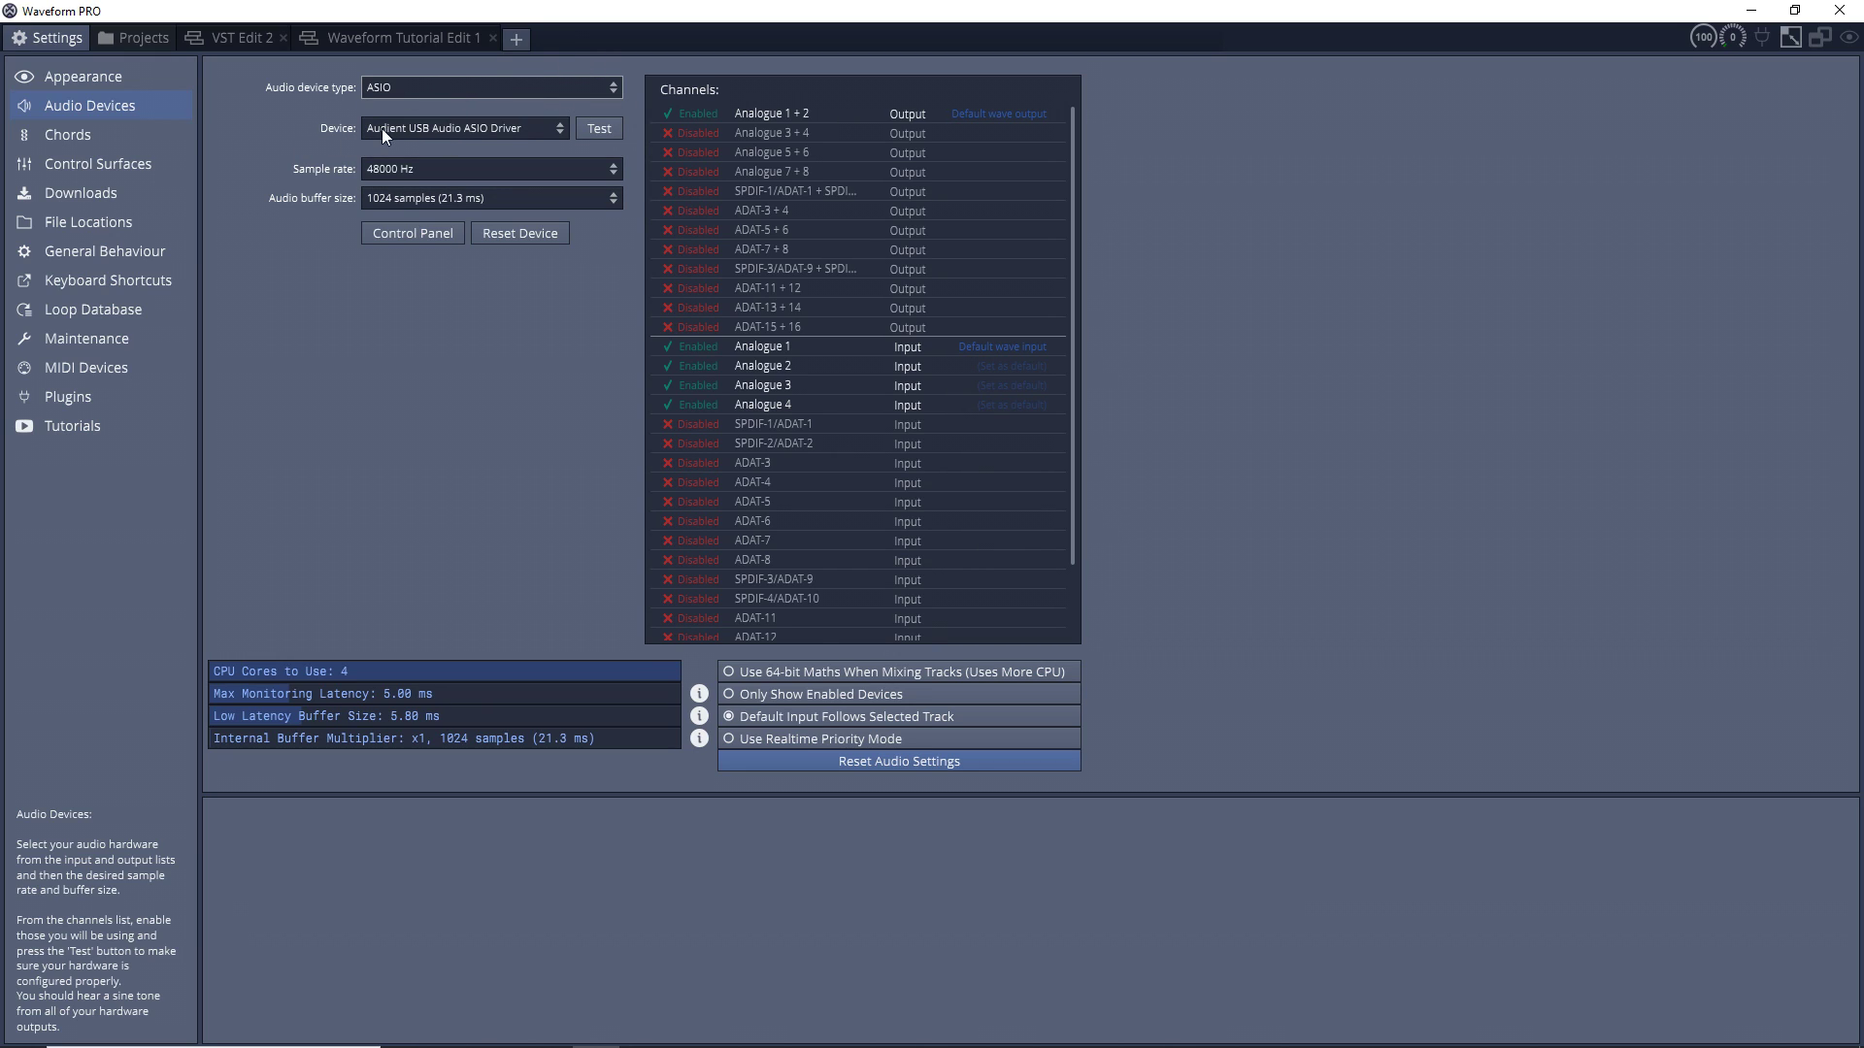
click(423, 124)
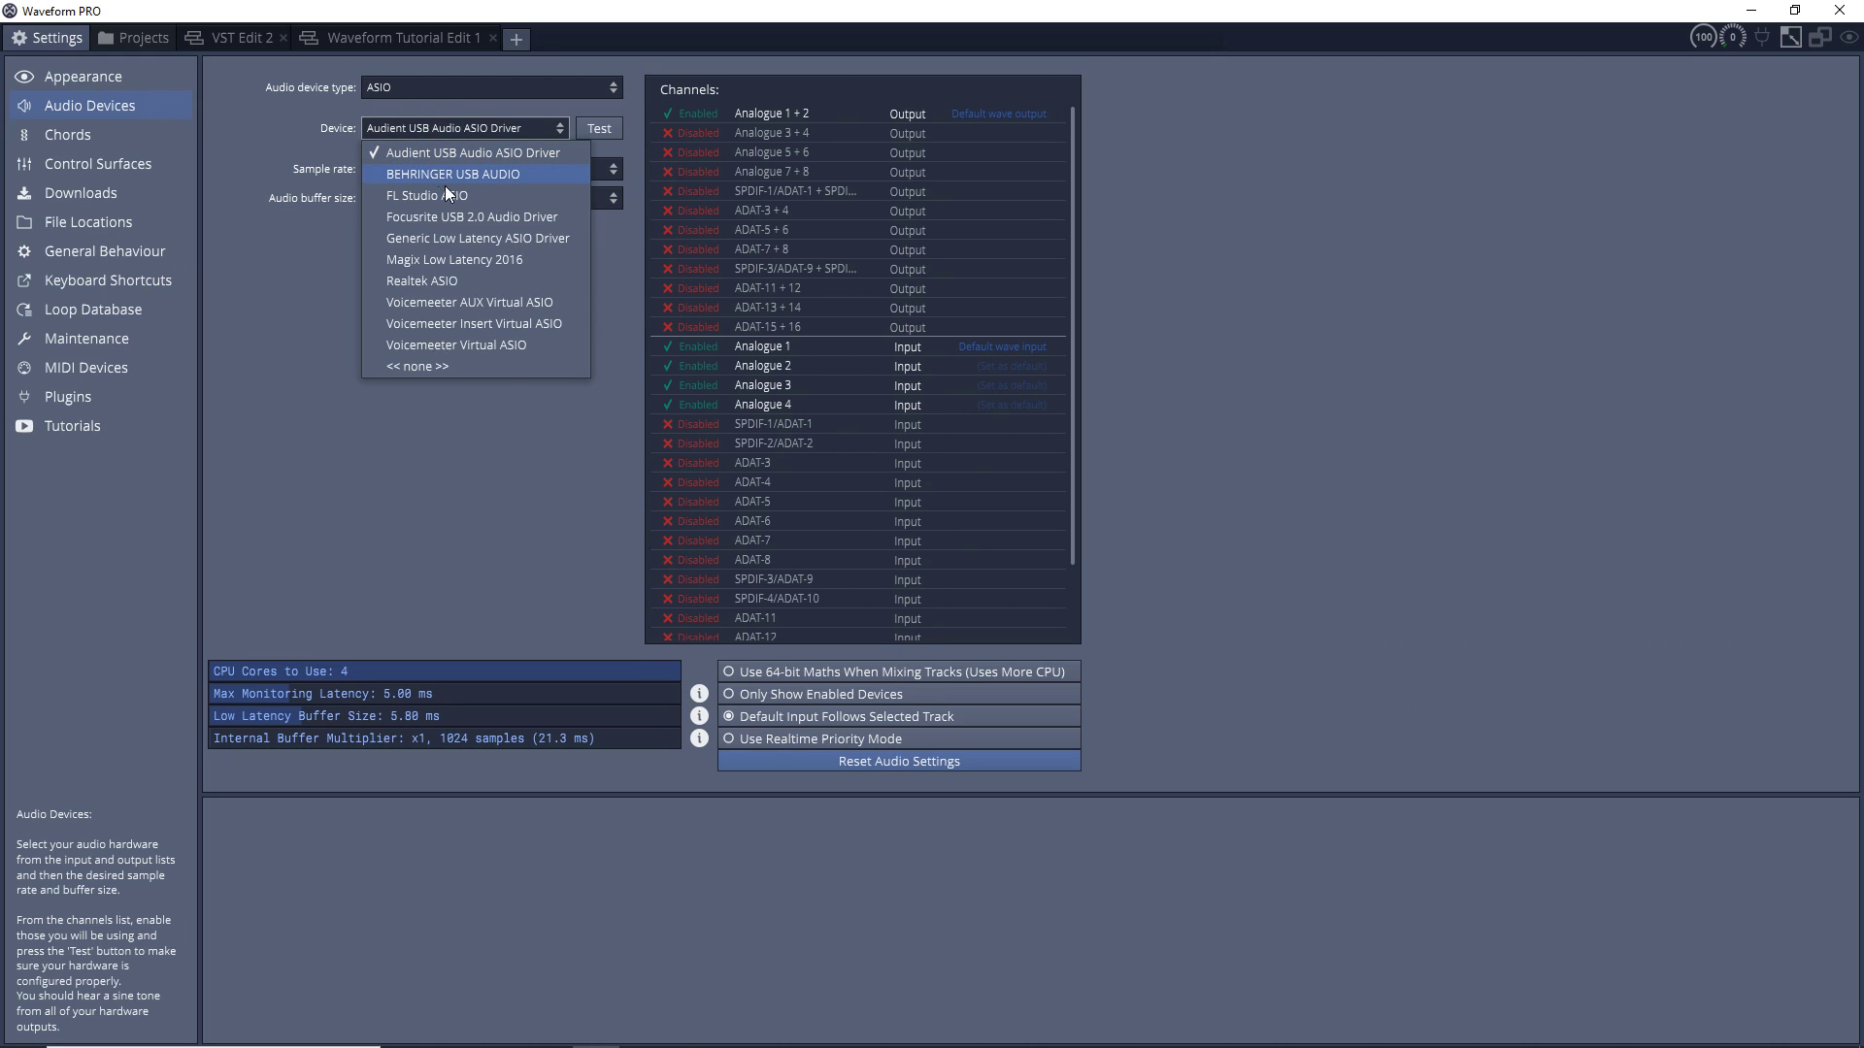
click(481, 150)
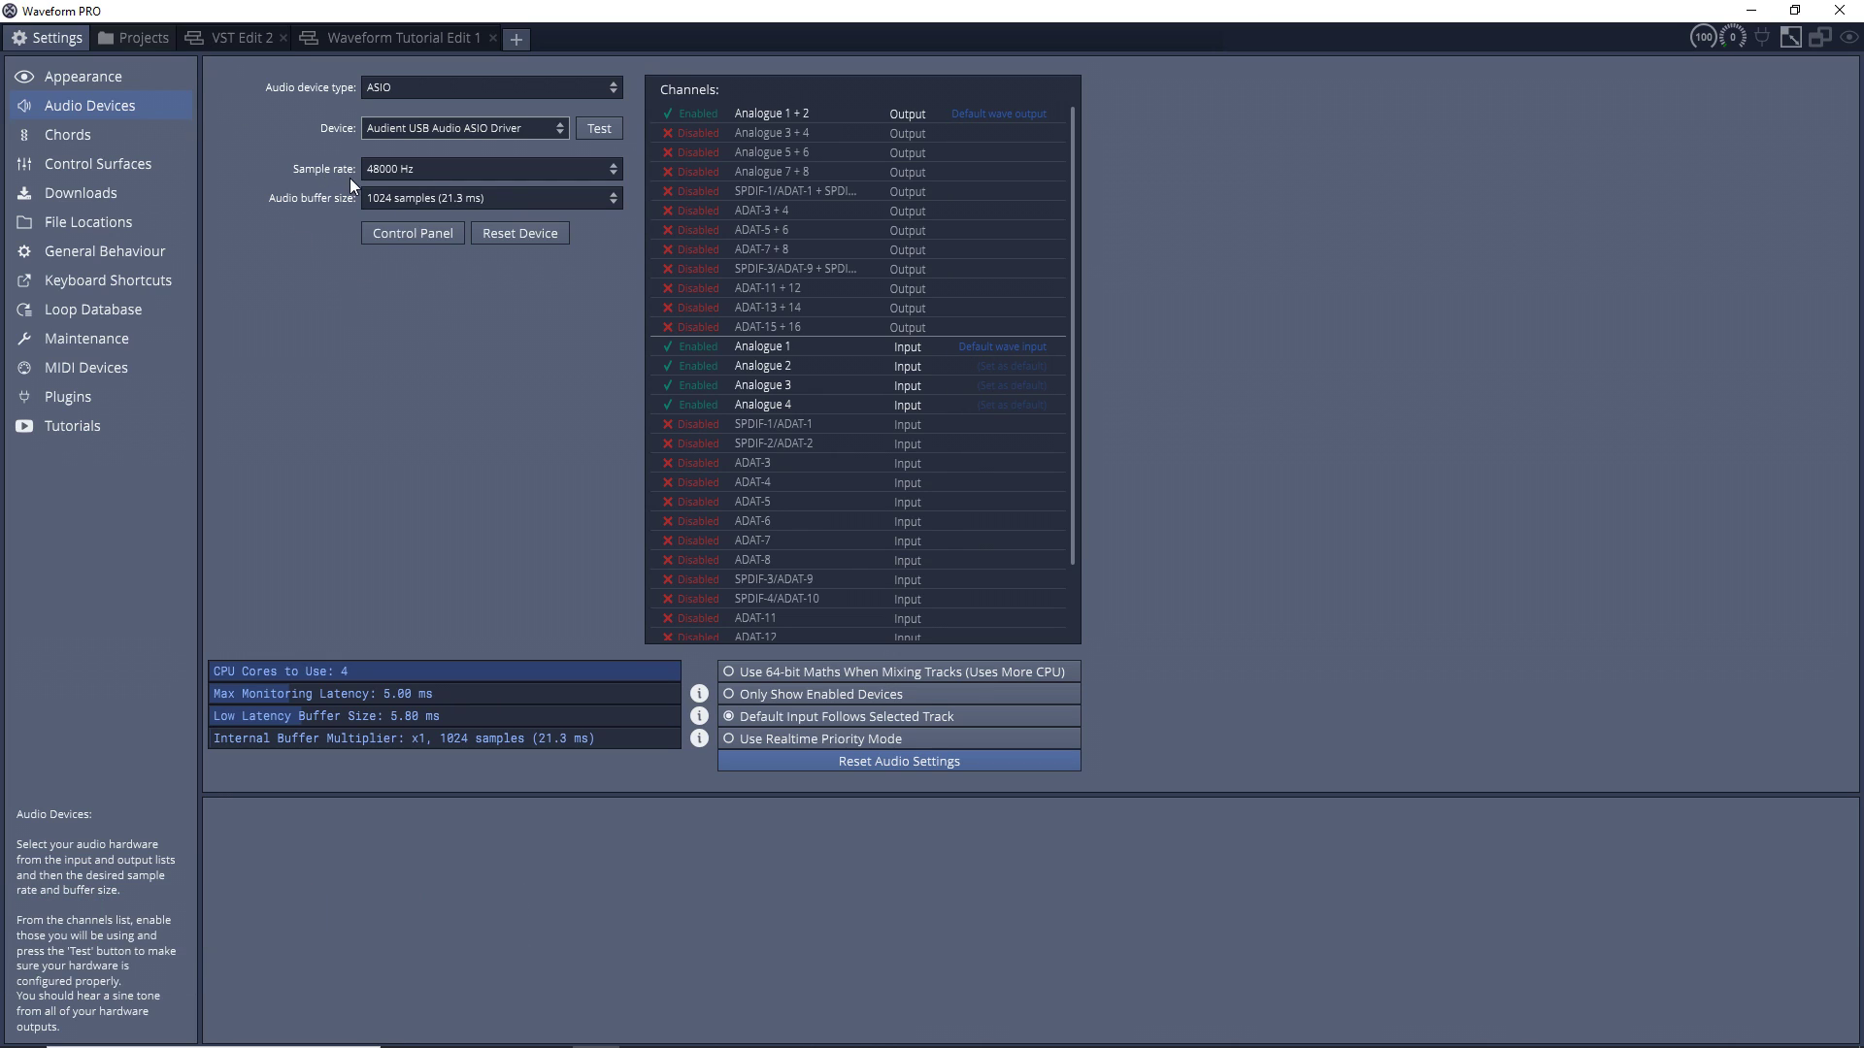
Step: Switch back to the Waveform Tutorial Edit 1 tab
click(379, 41)
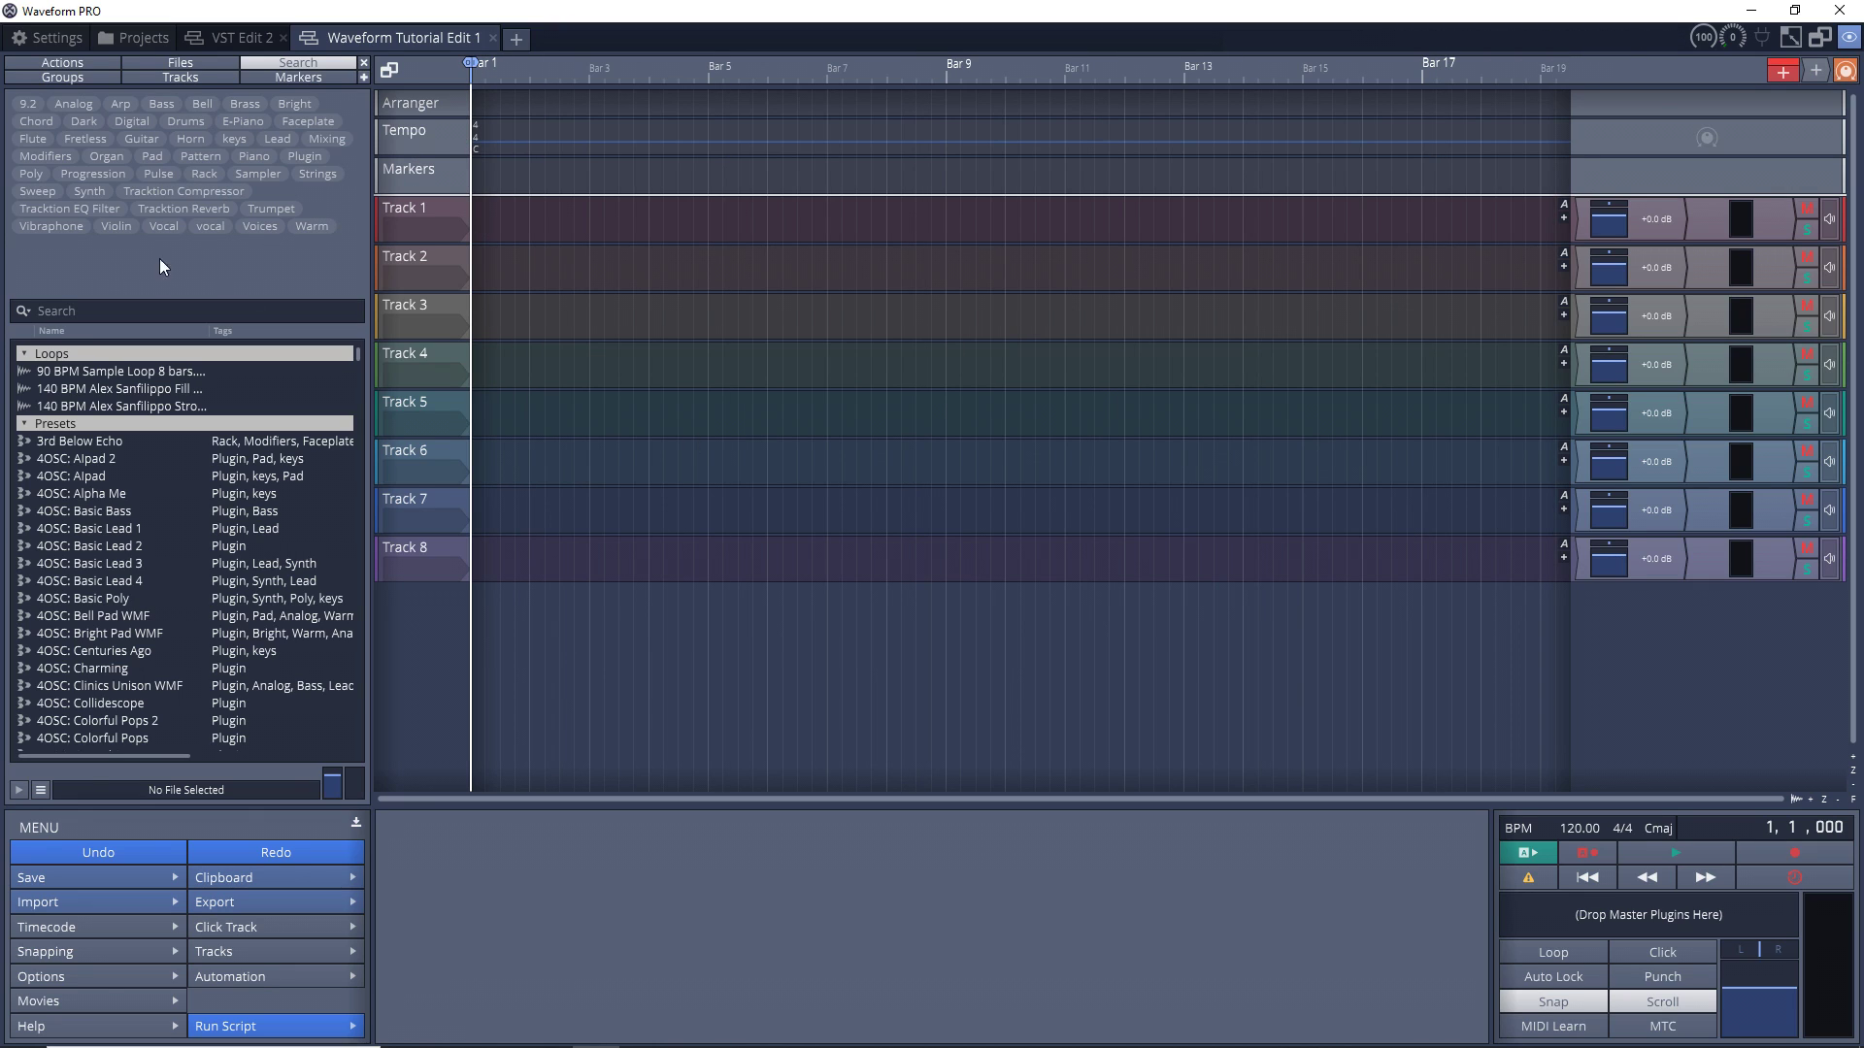
Step: Hide the browser pane, leave browser and MIDI editor panes off, and expand Track 1's properties
click(364, 64)
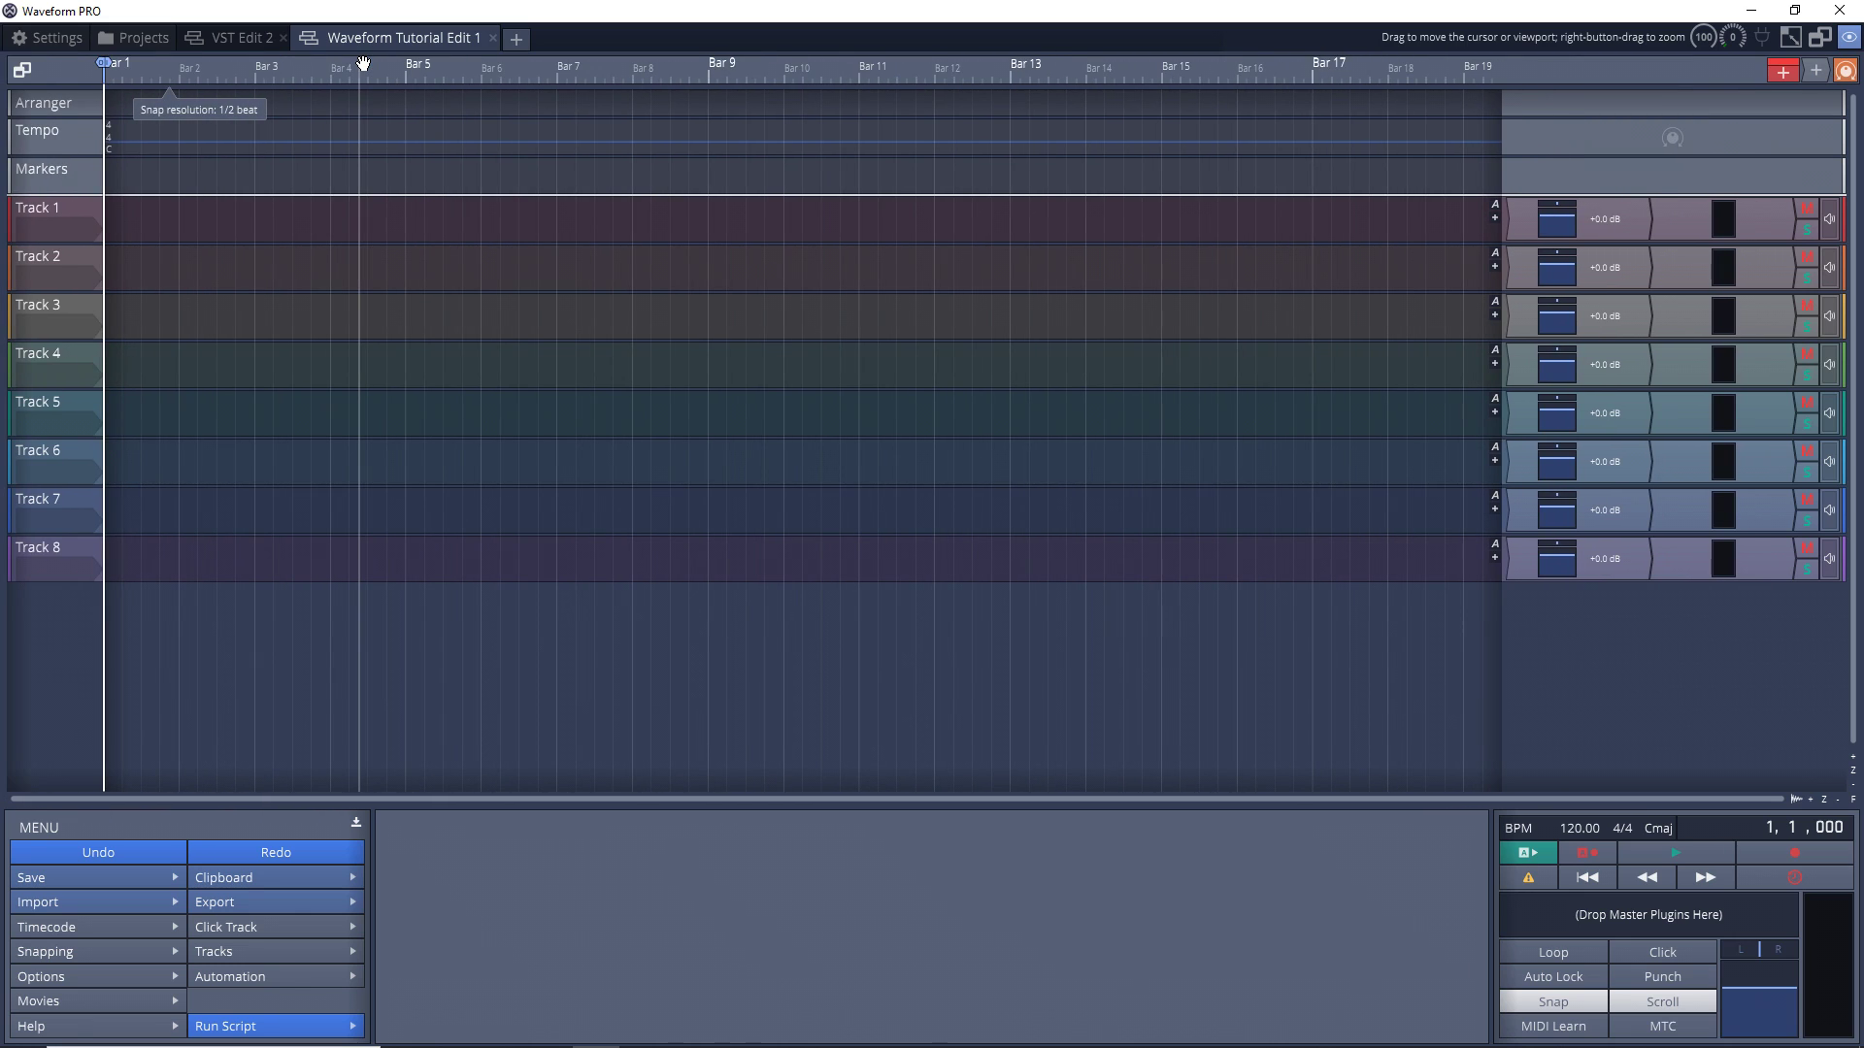
click(1855, 42)
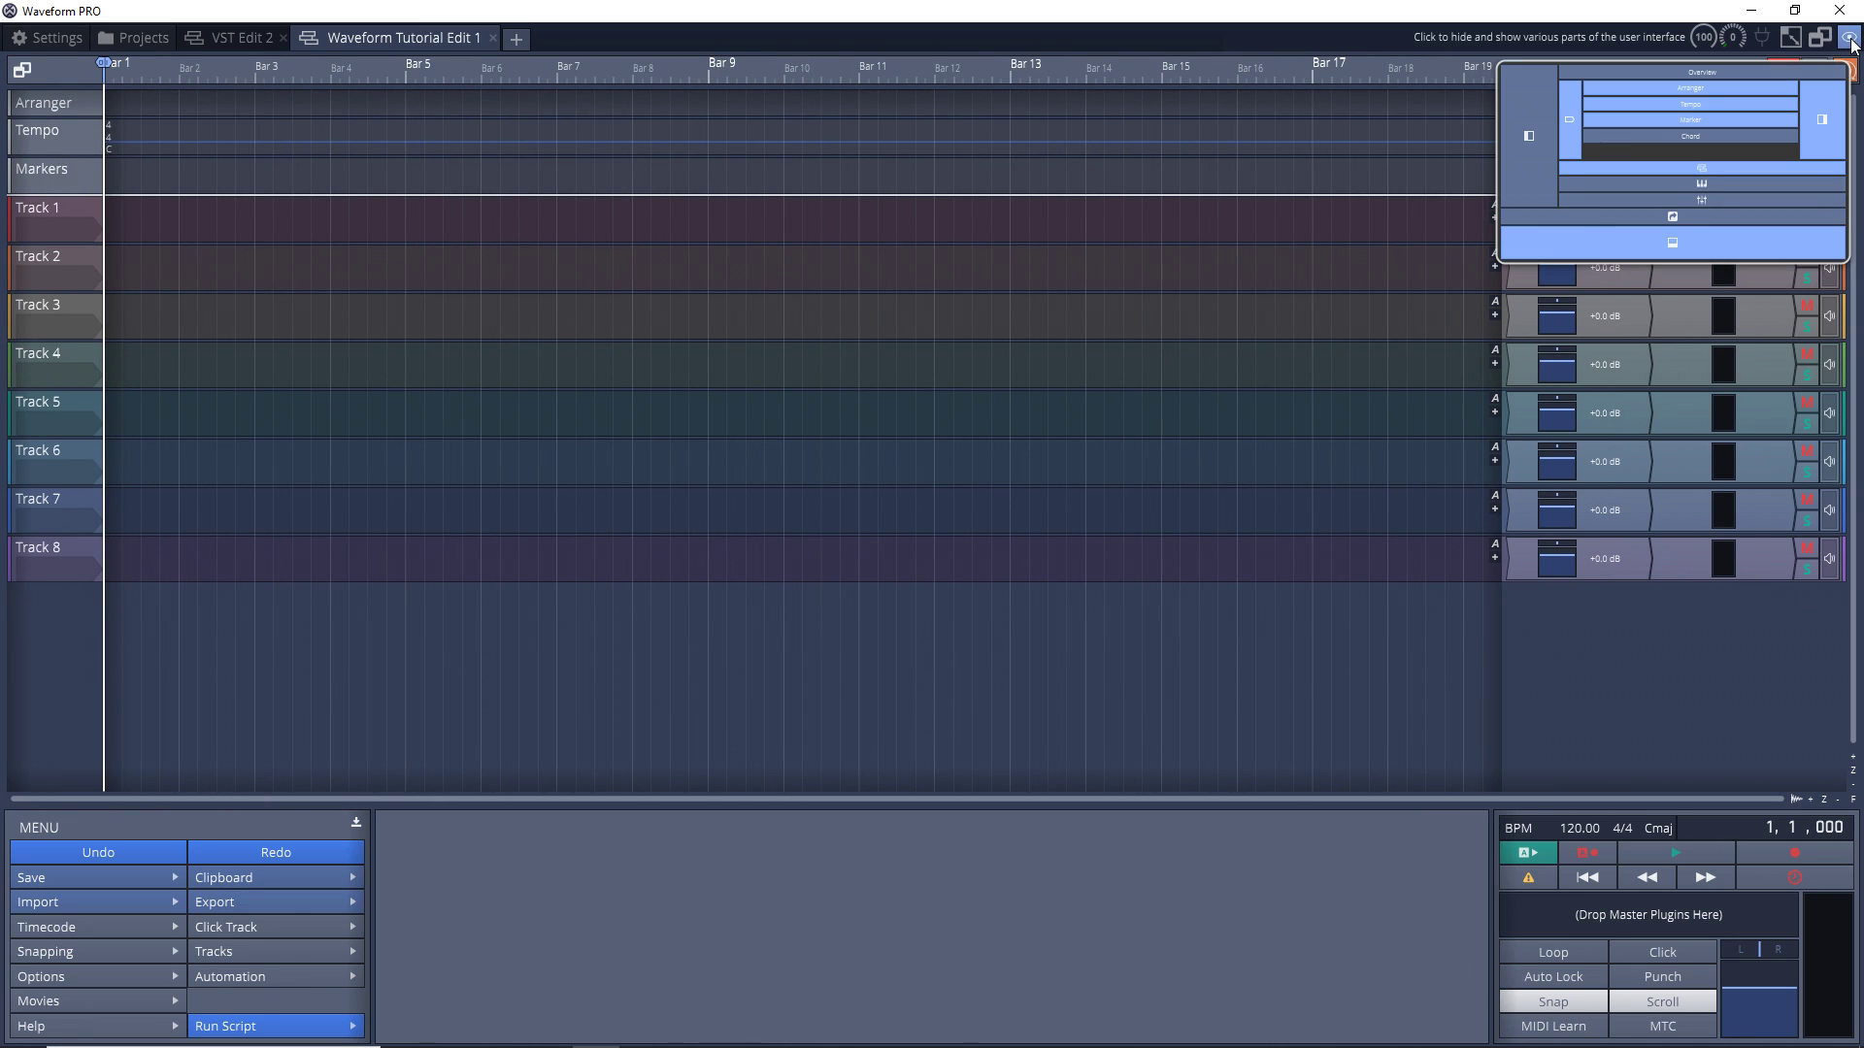
click(1531, 134)
click(1534, 136)
click(1711, 186)
click(1710, 186)
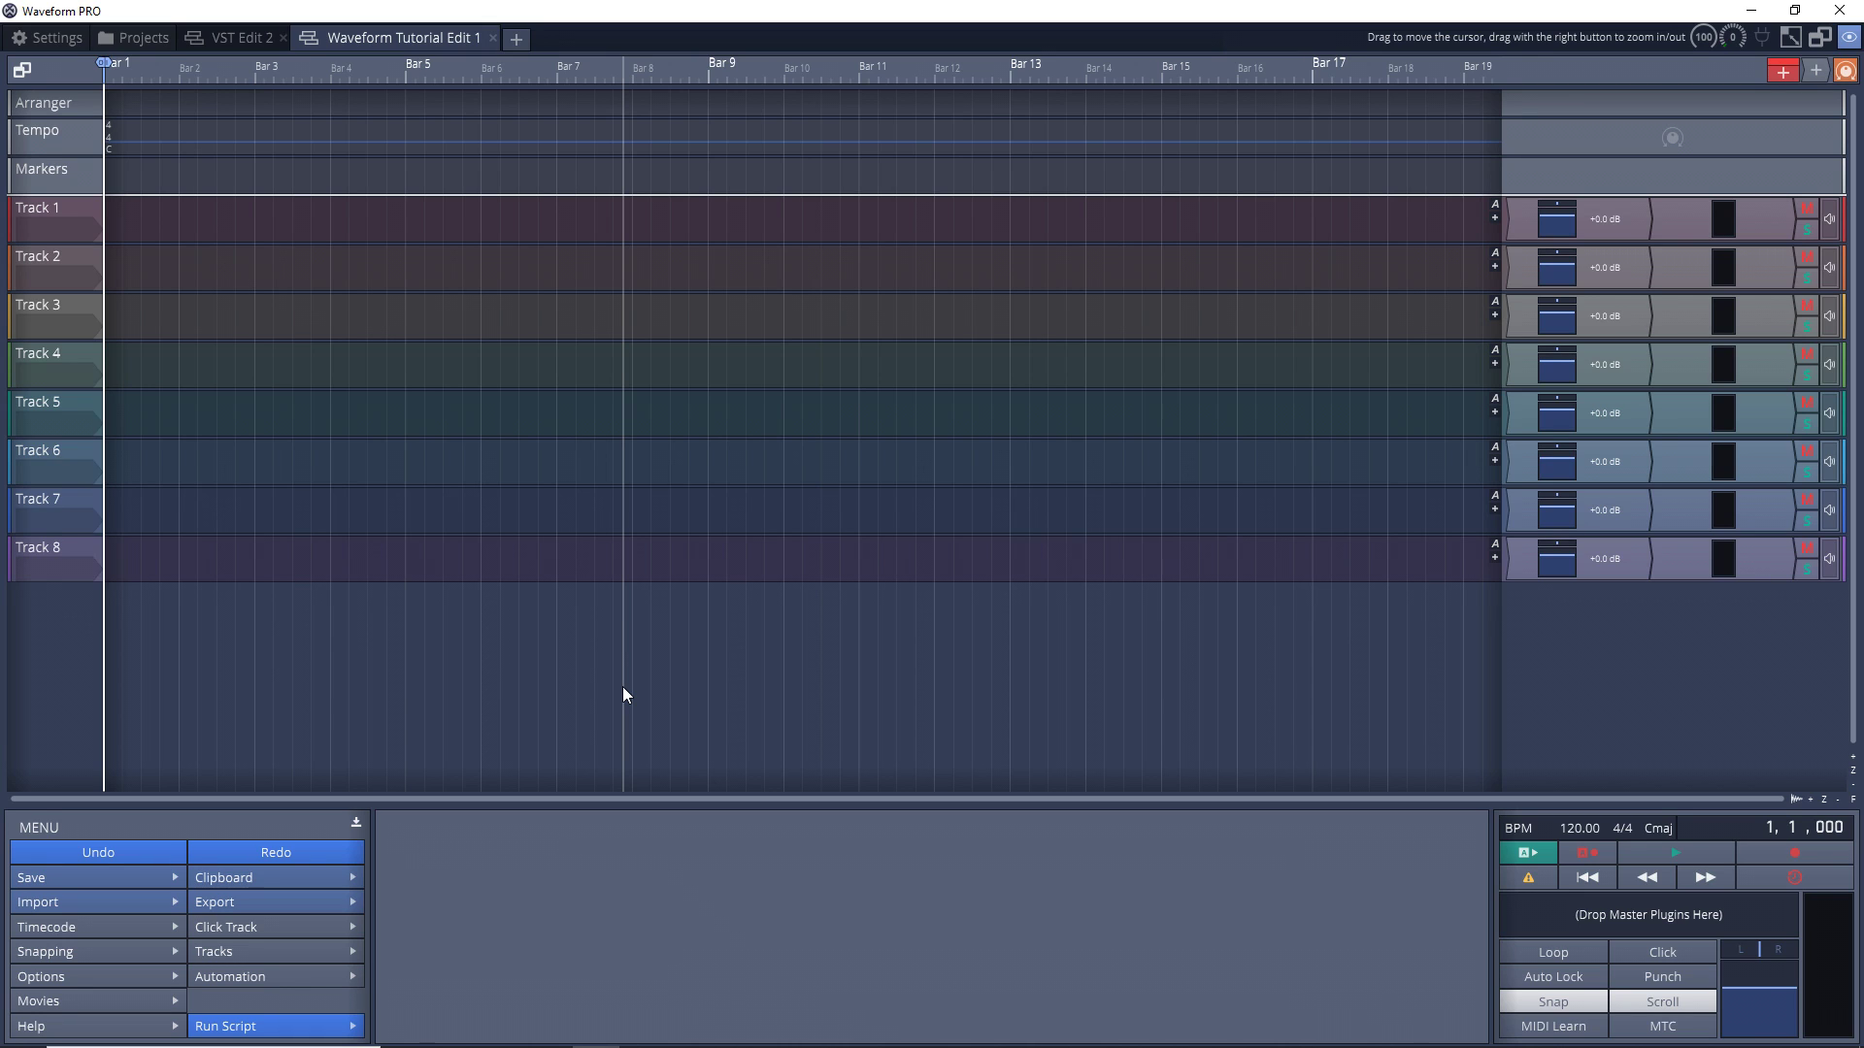
click(58, 225)
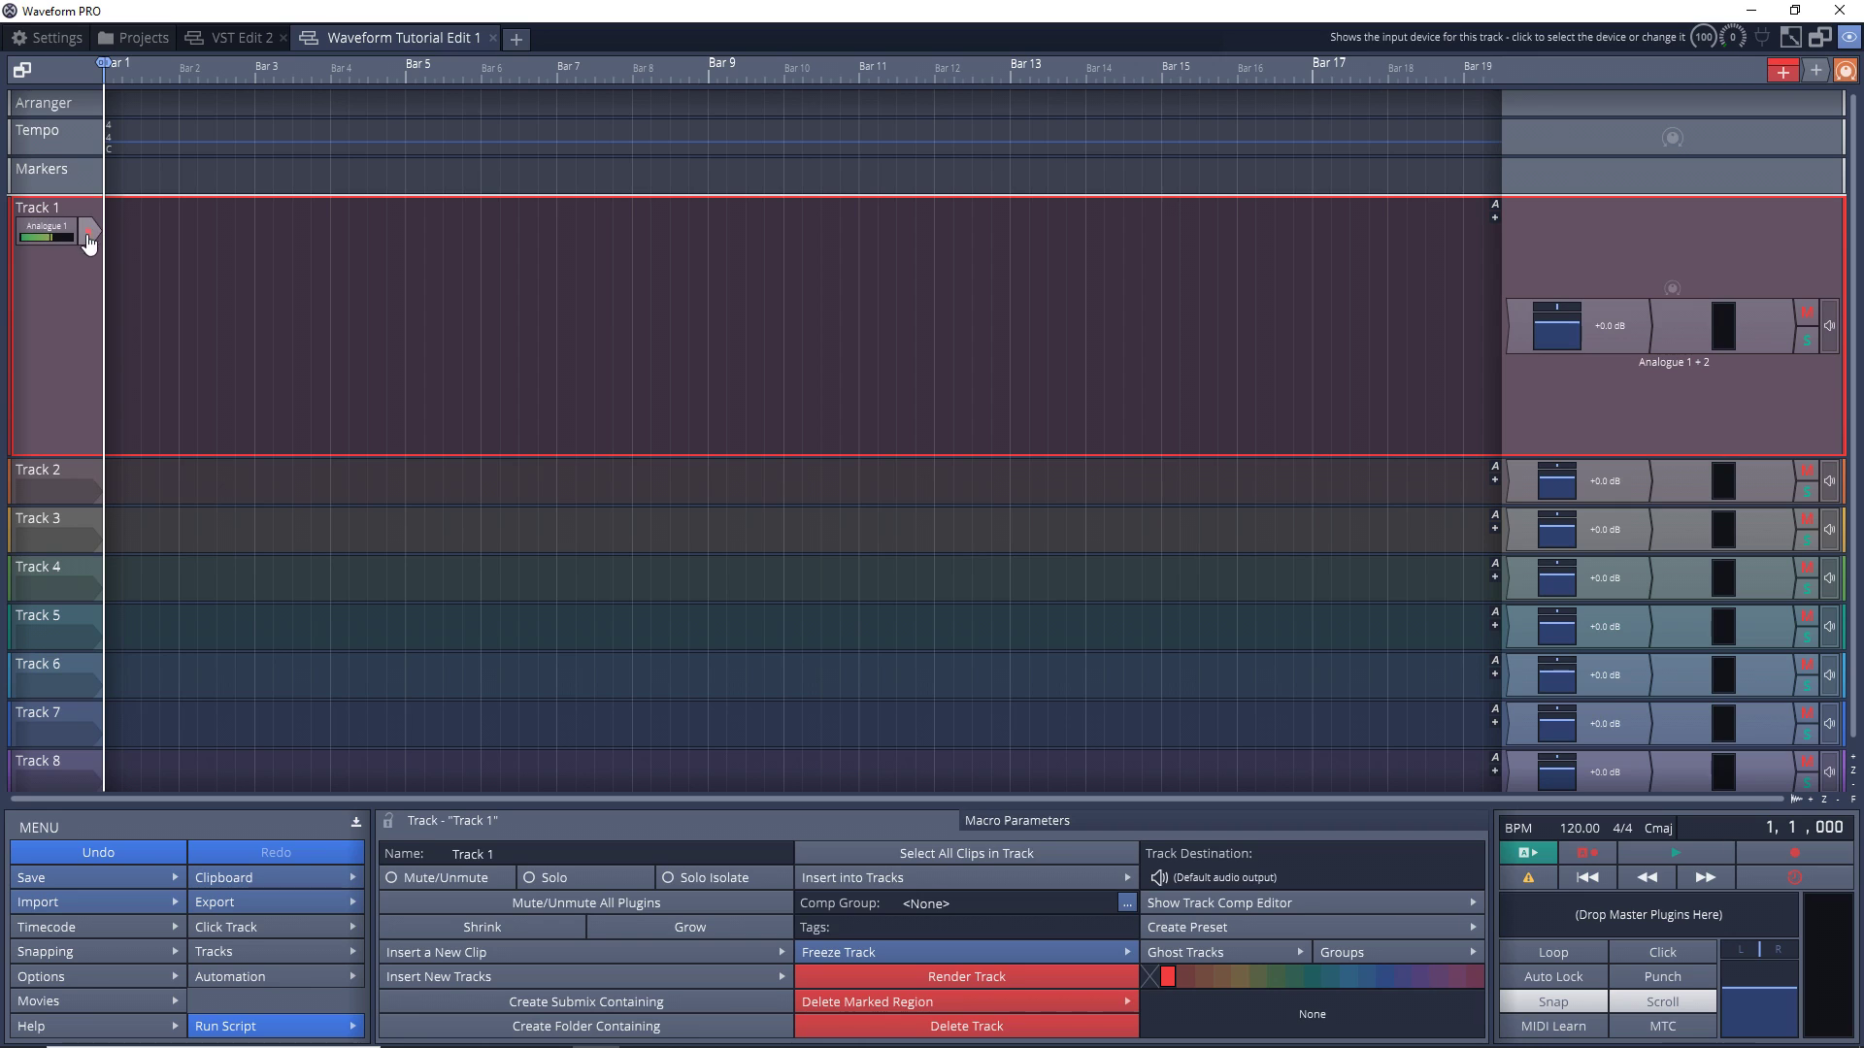
Step: Set Track 1's input to Analogue 2 and enable the metronome click
click(47, 237)
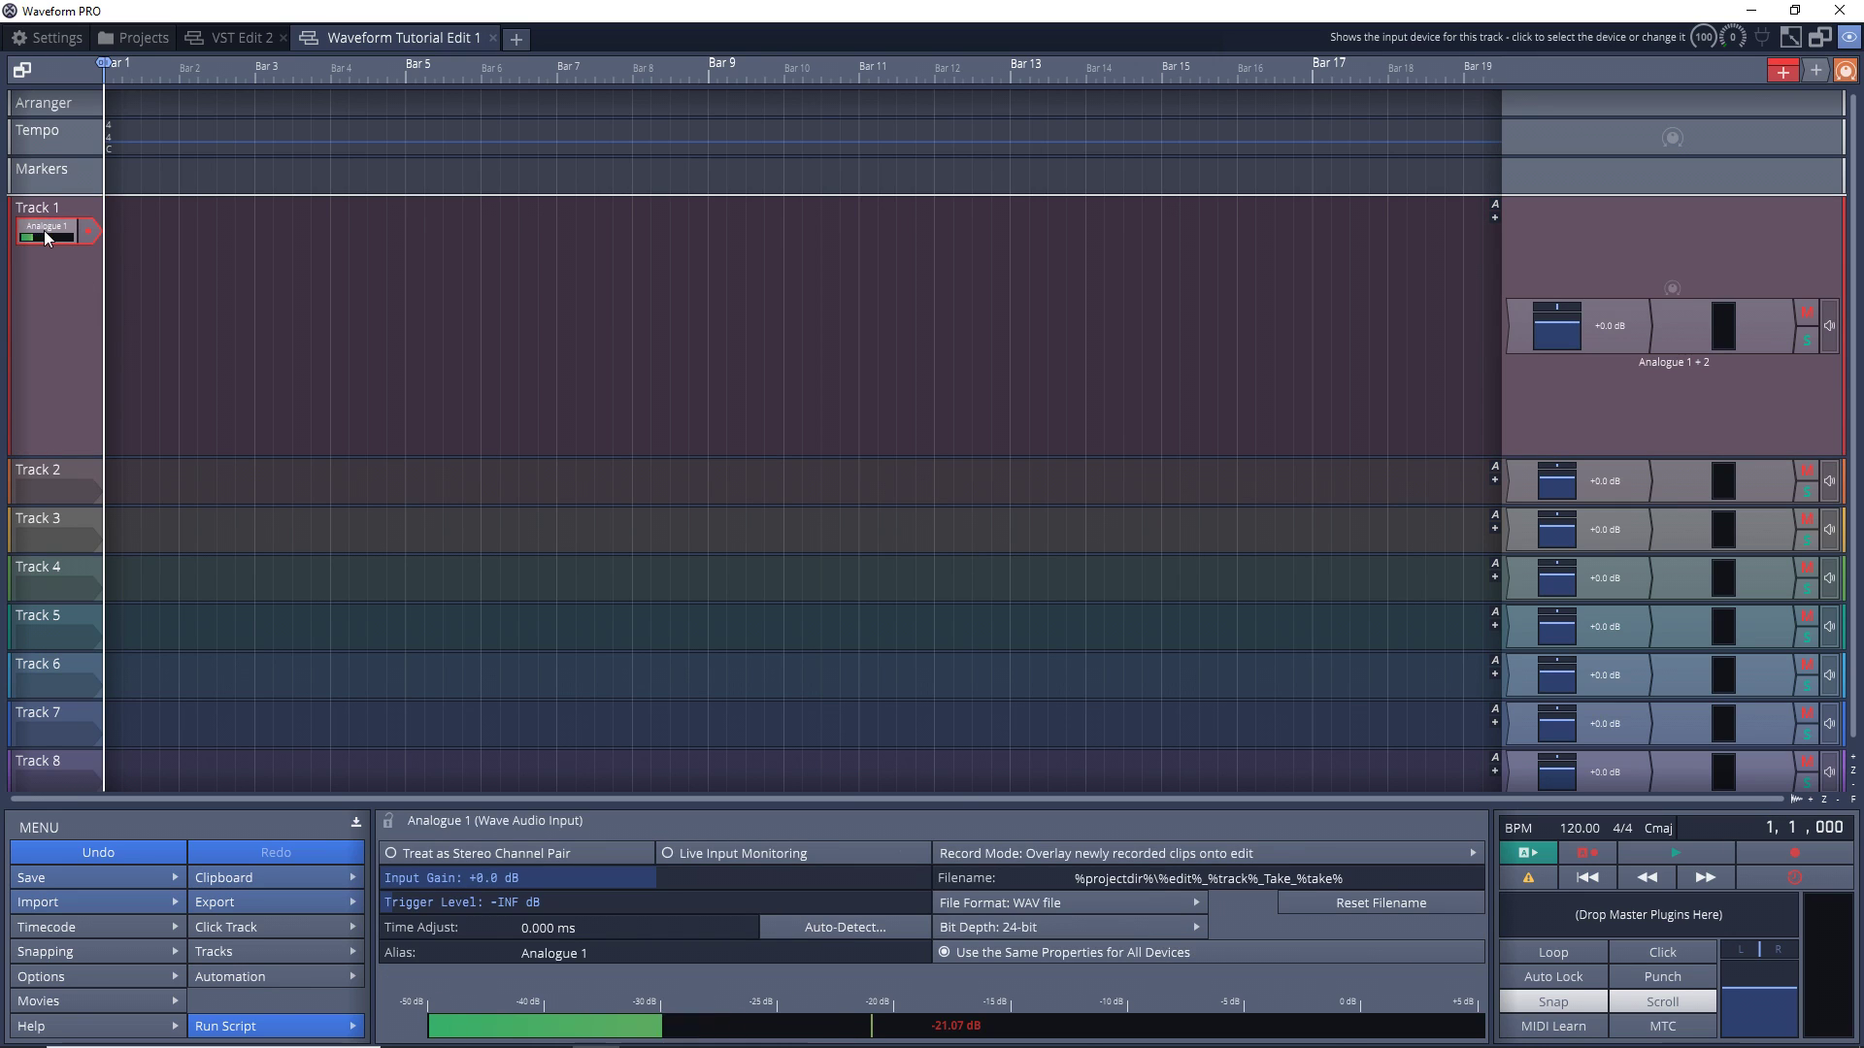
click(46, 237)
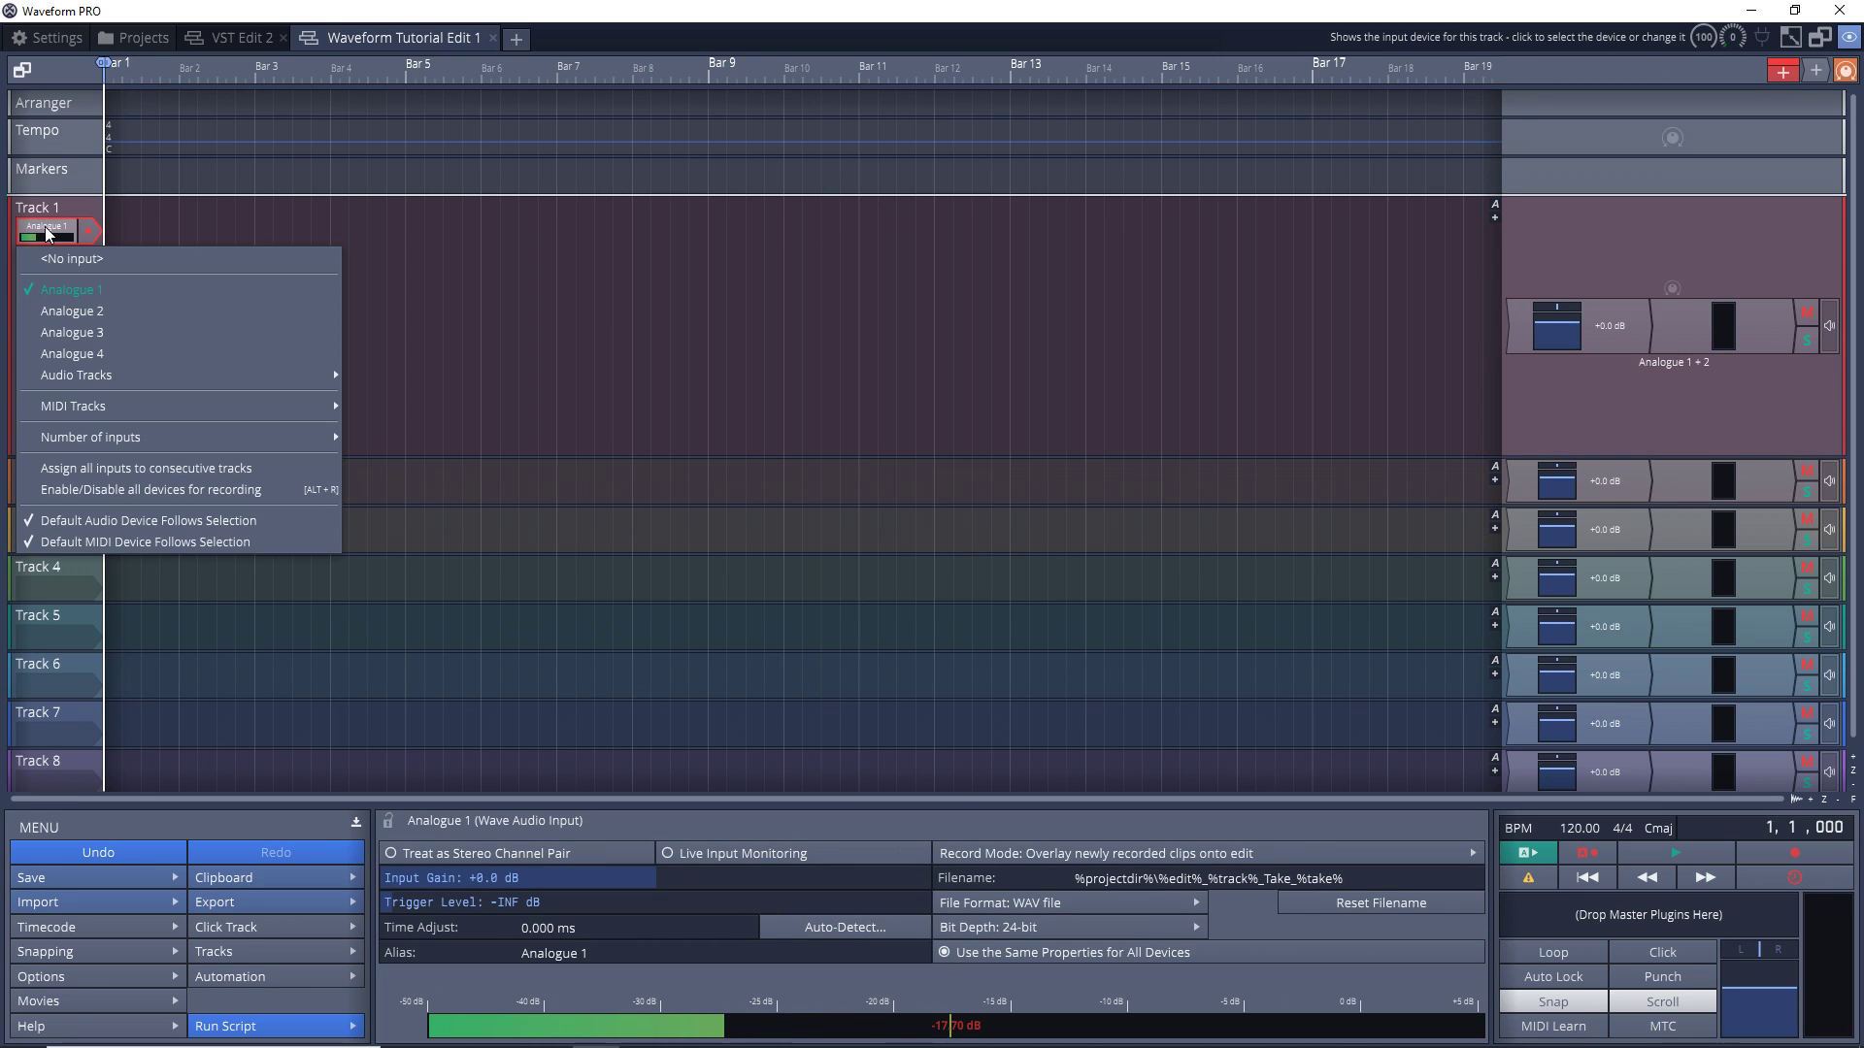
click(92, 313)
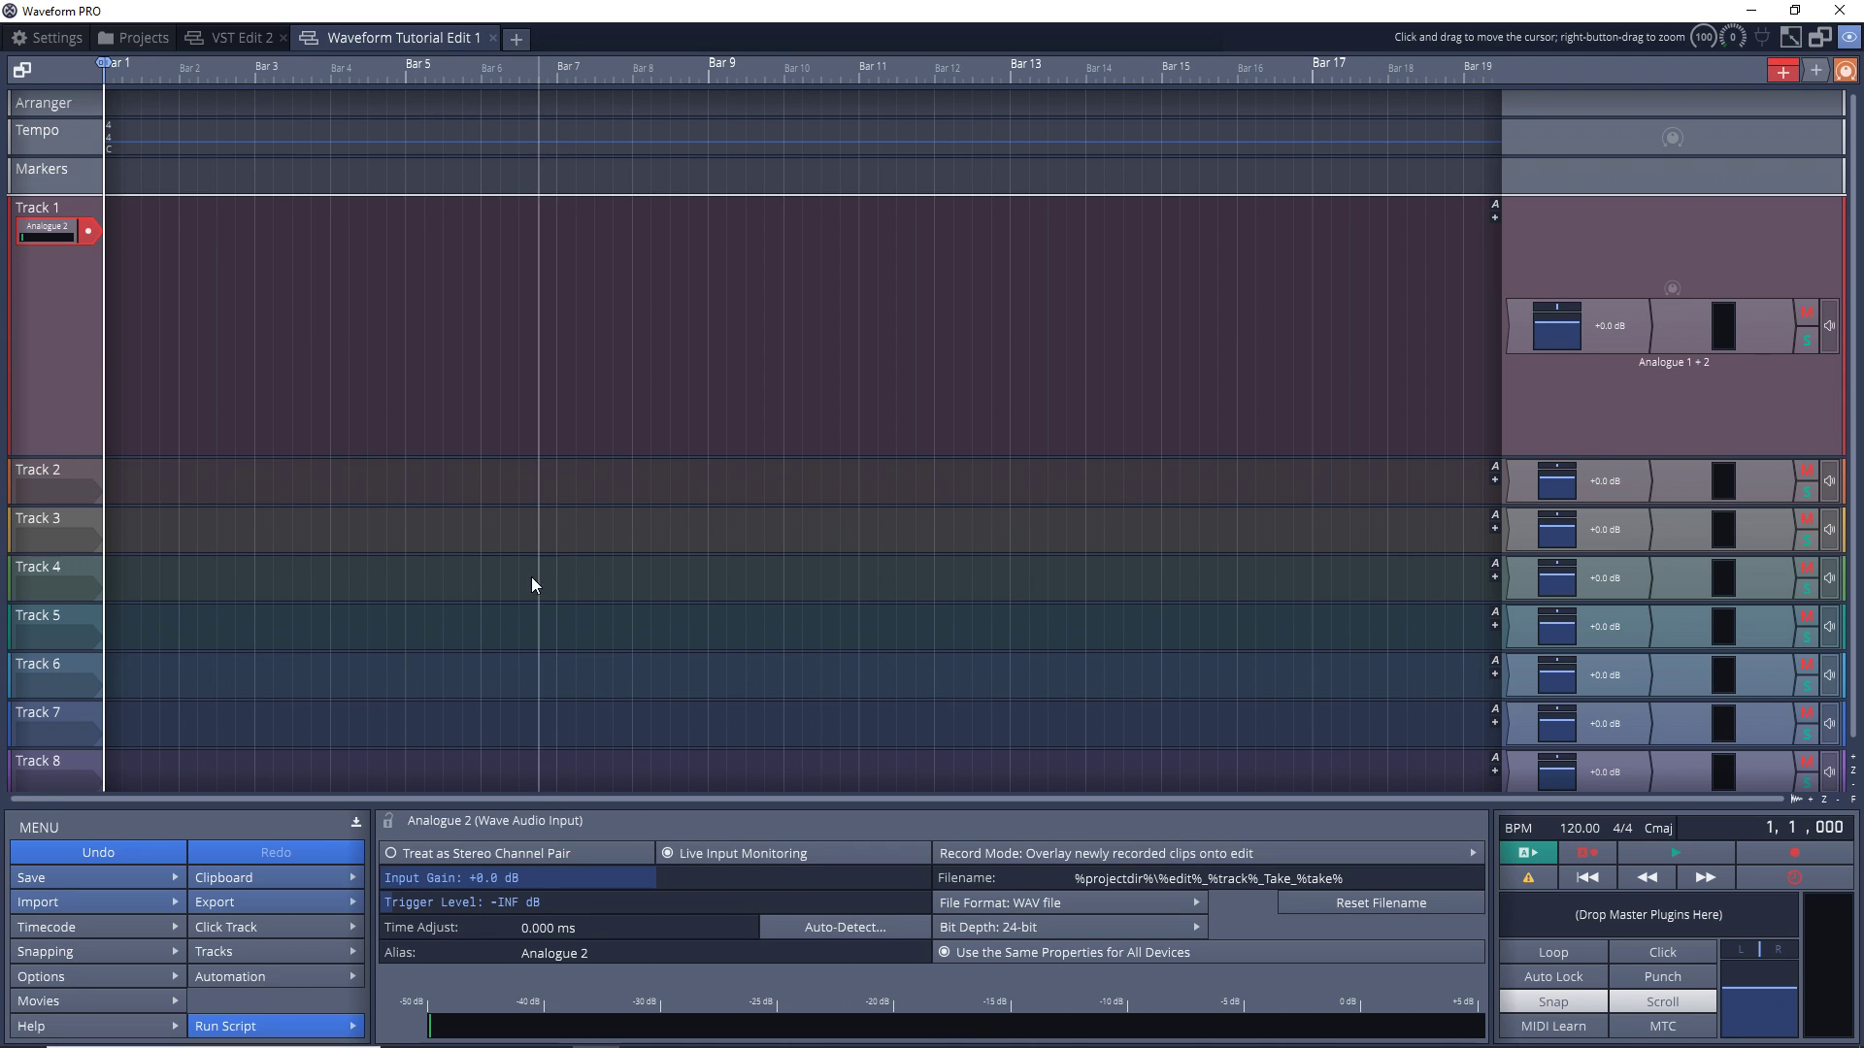
click(1645, 950)
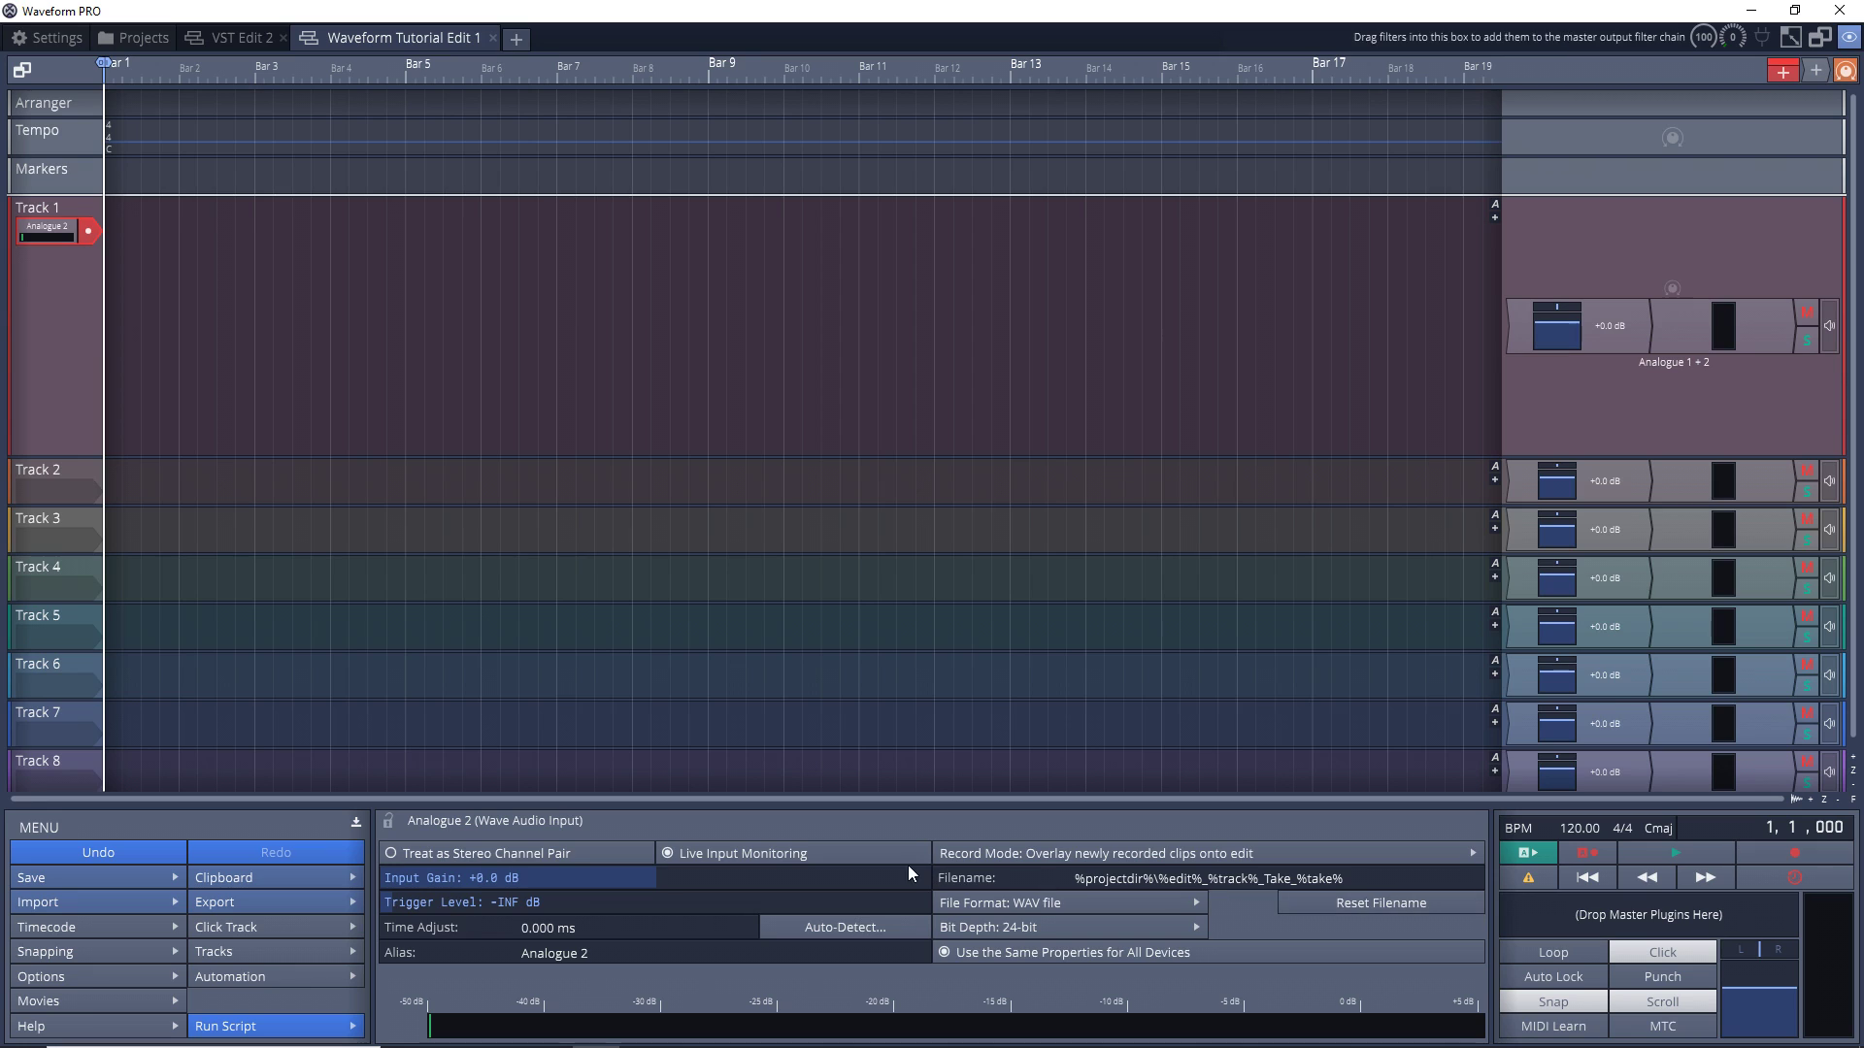
Step: Choose 'Use a 2 bar count-in' for pre-record and start recording on Track 1
click(282, 935)
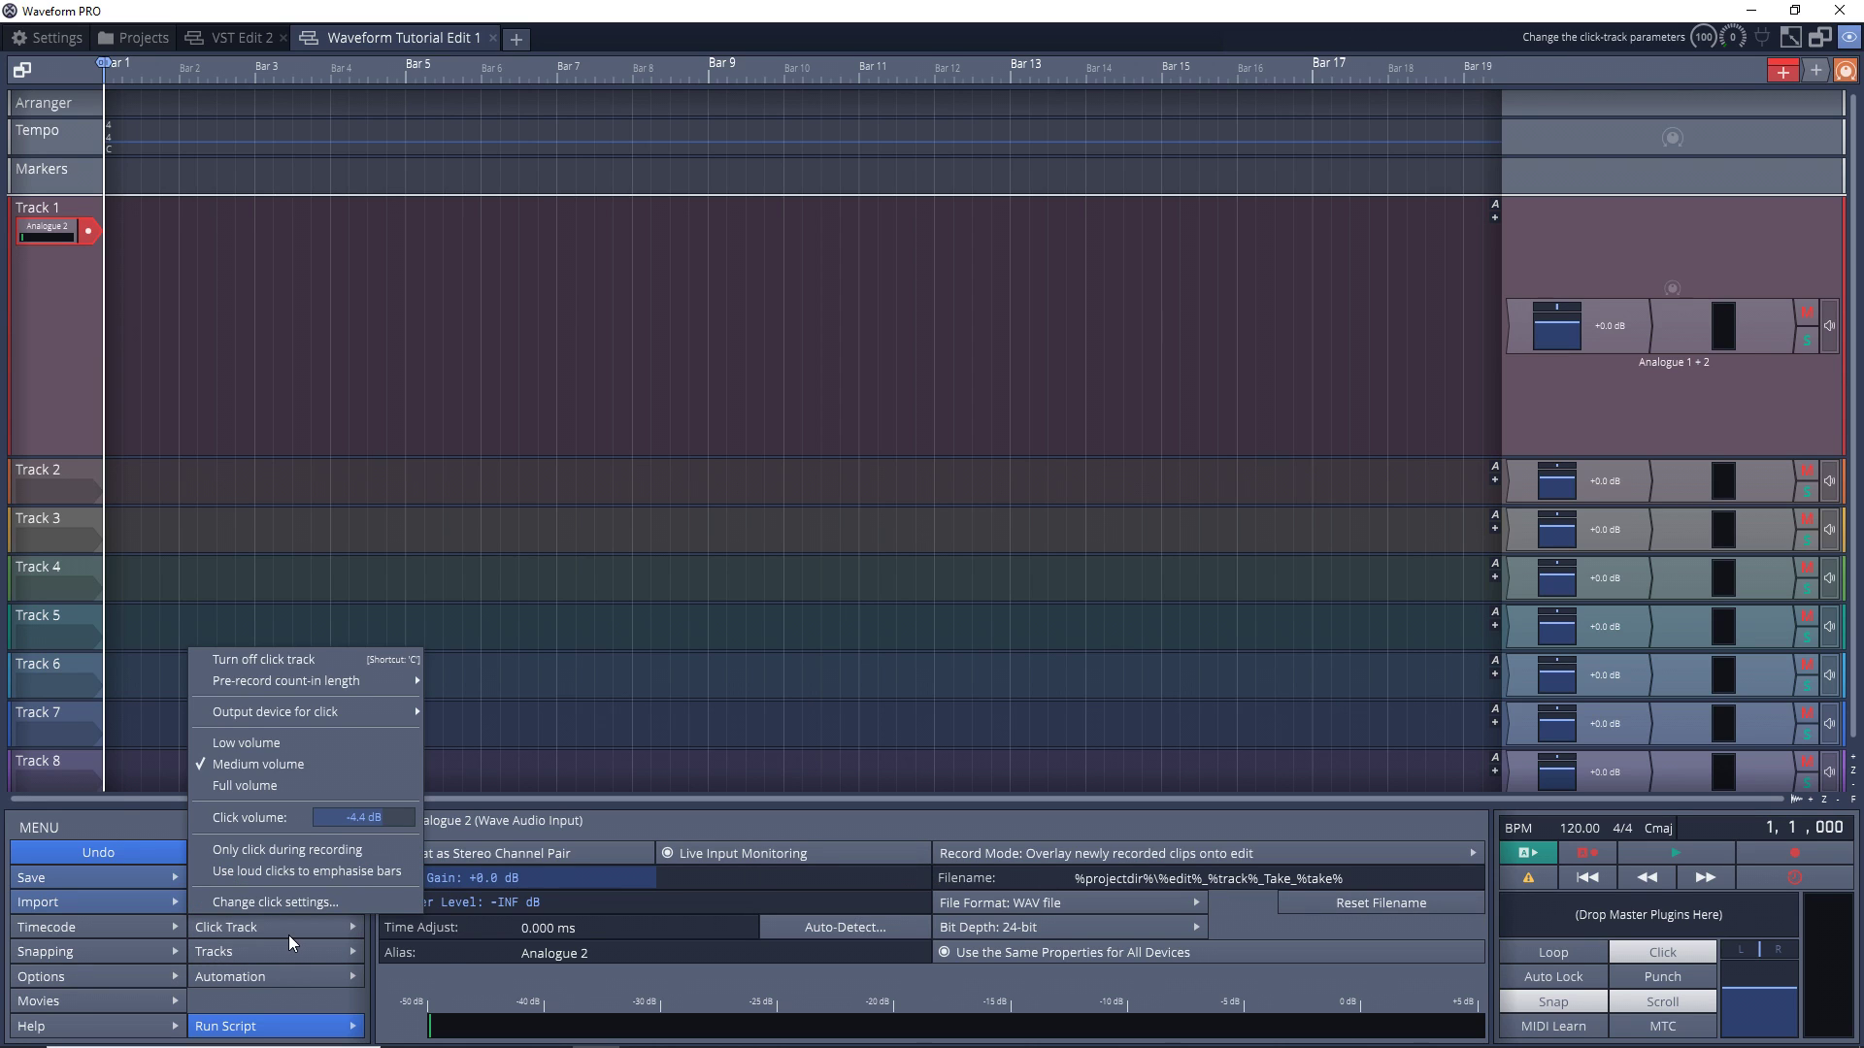
mouse_move(265, 684)
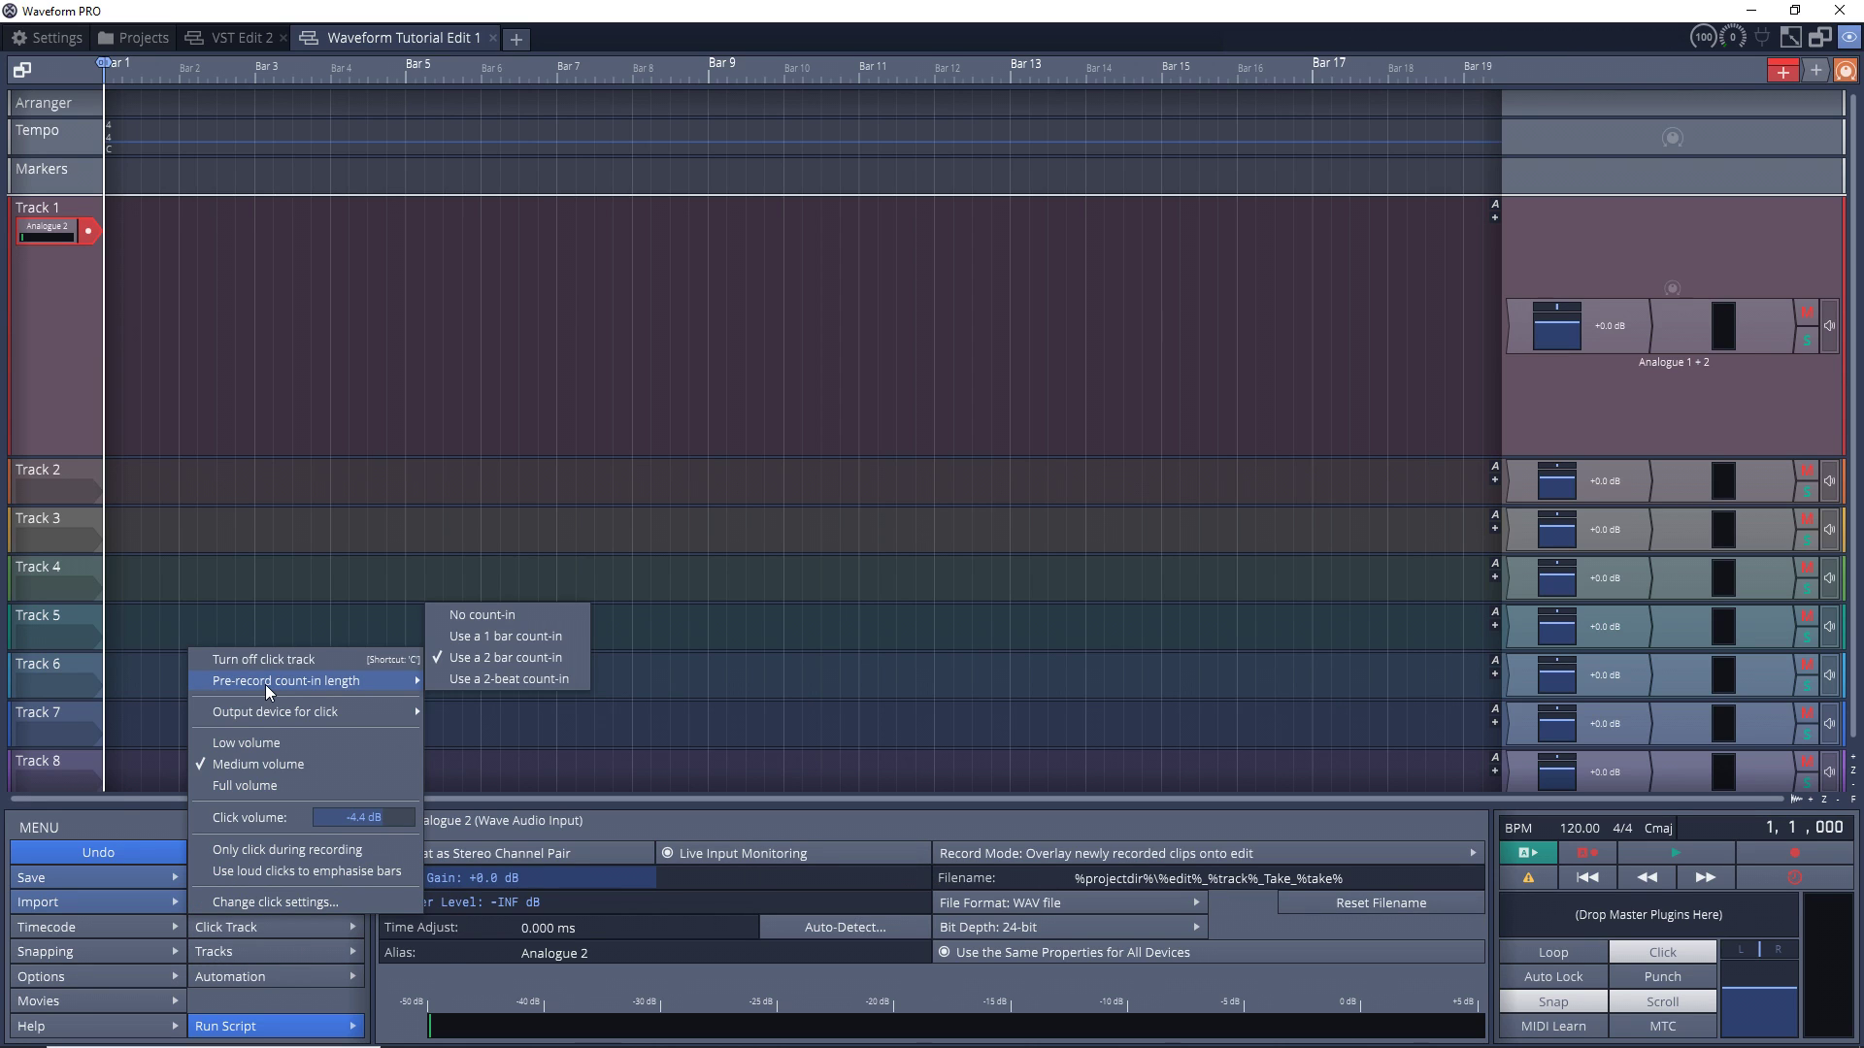
click(497, 666)
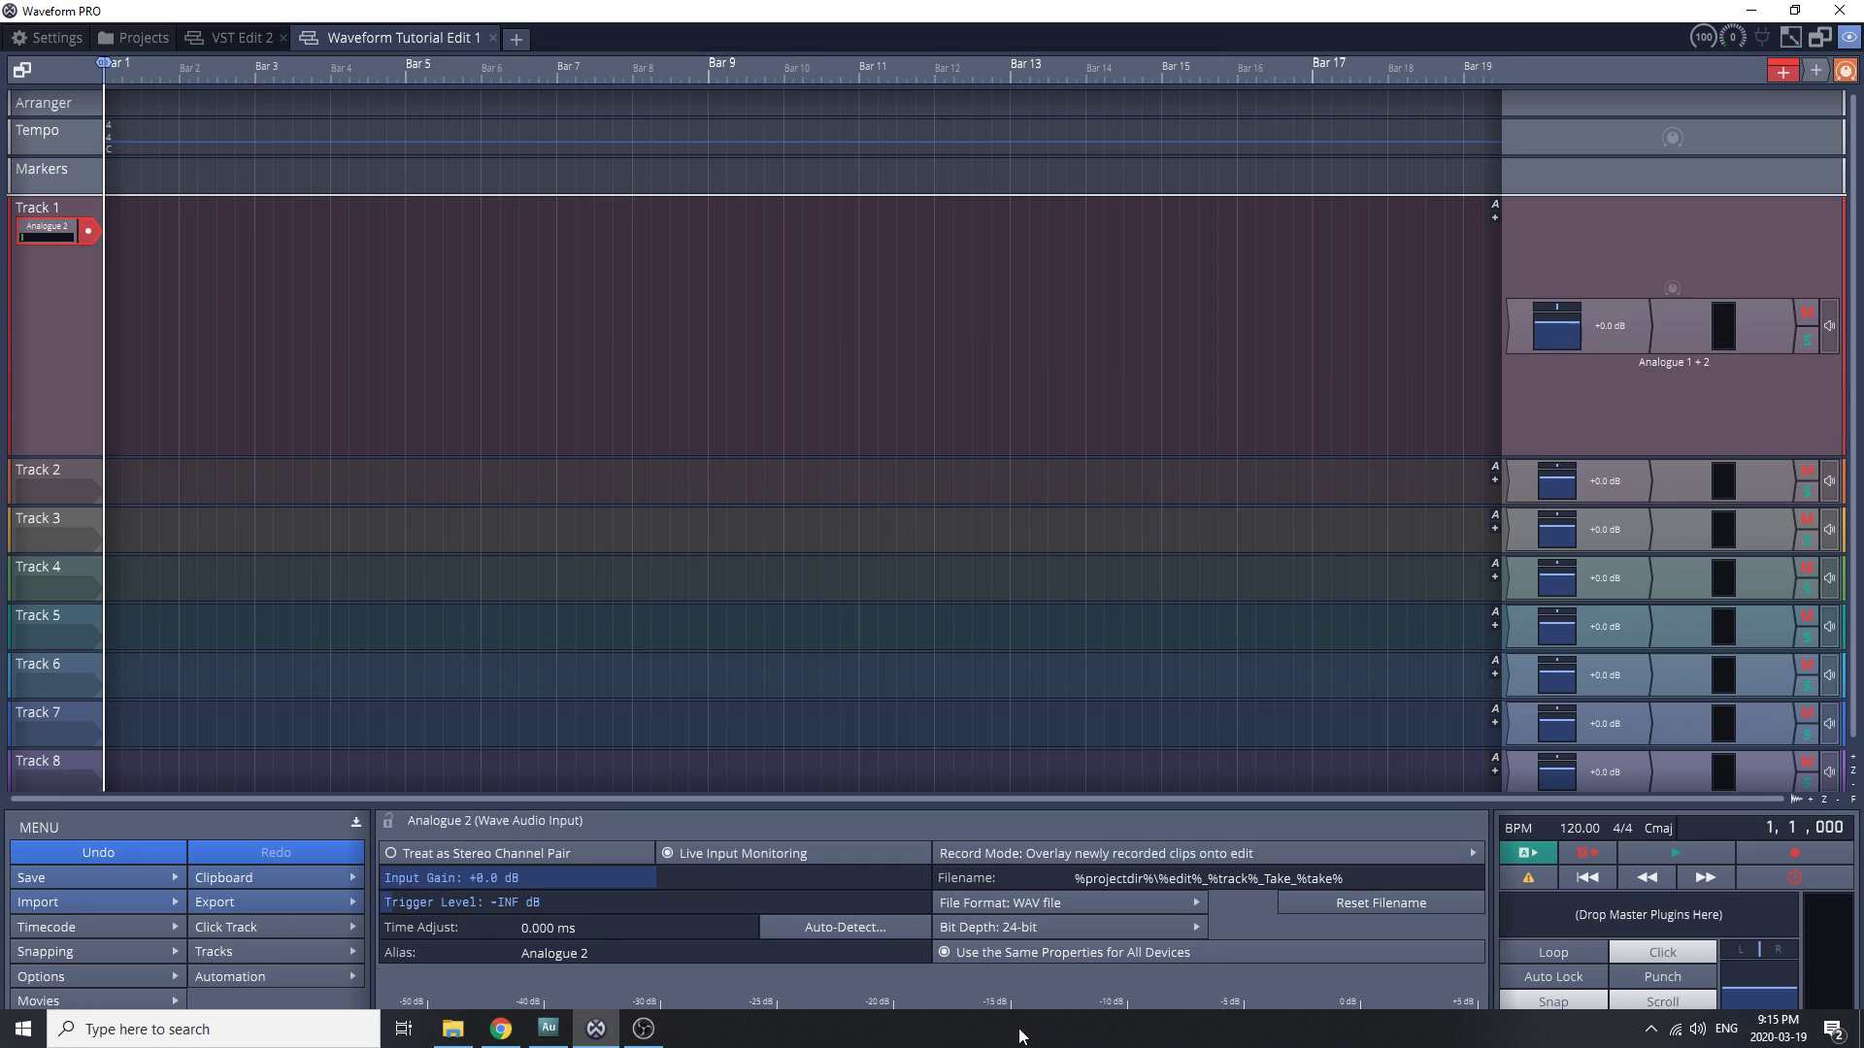
click(1786, 860)
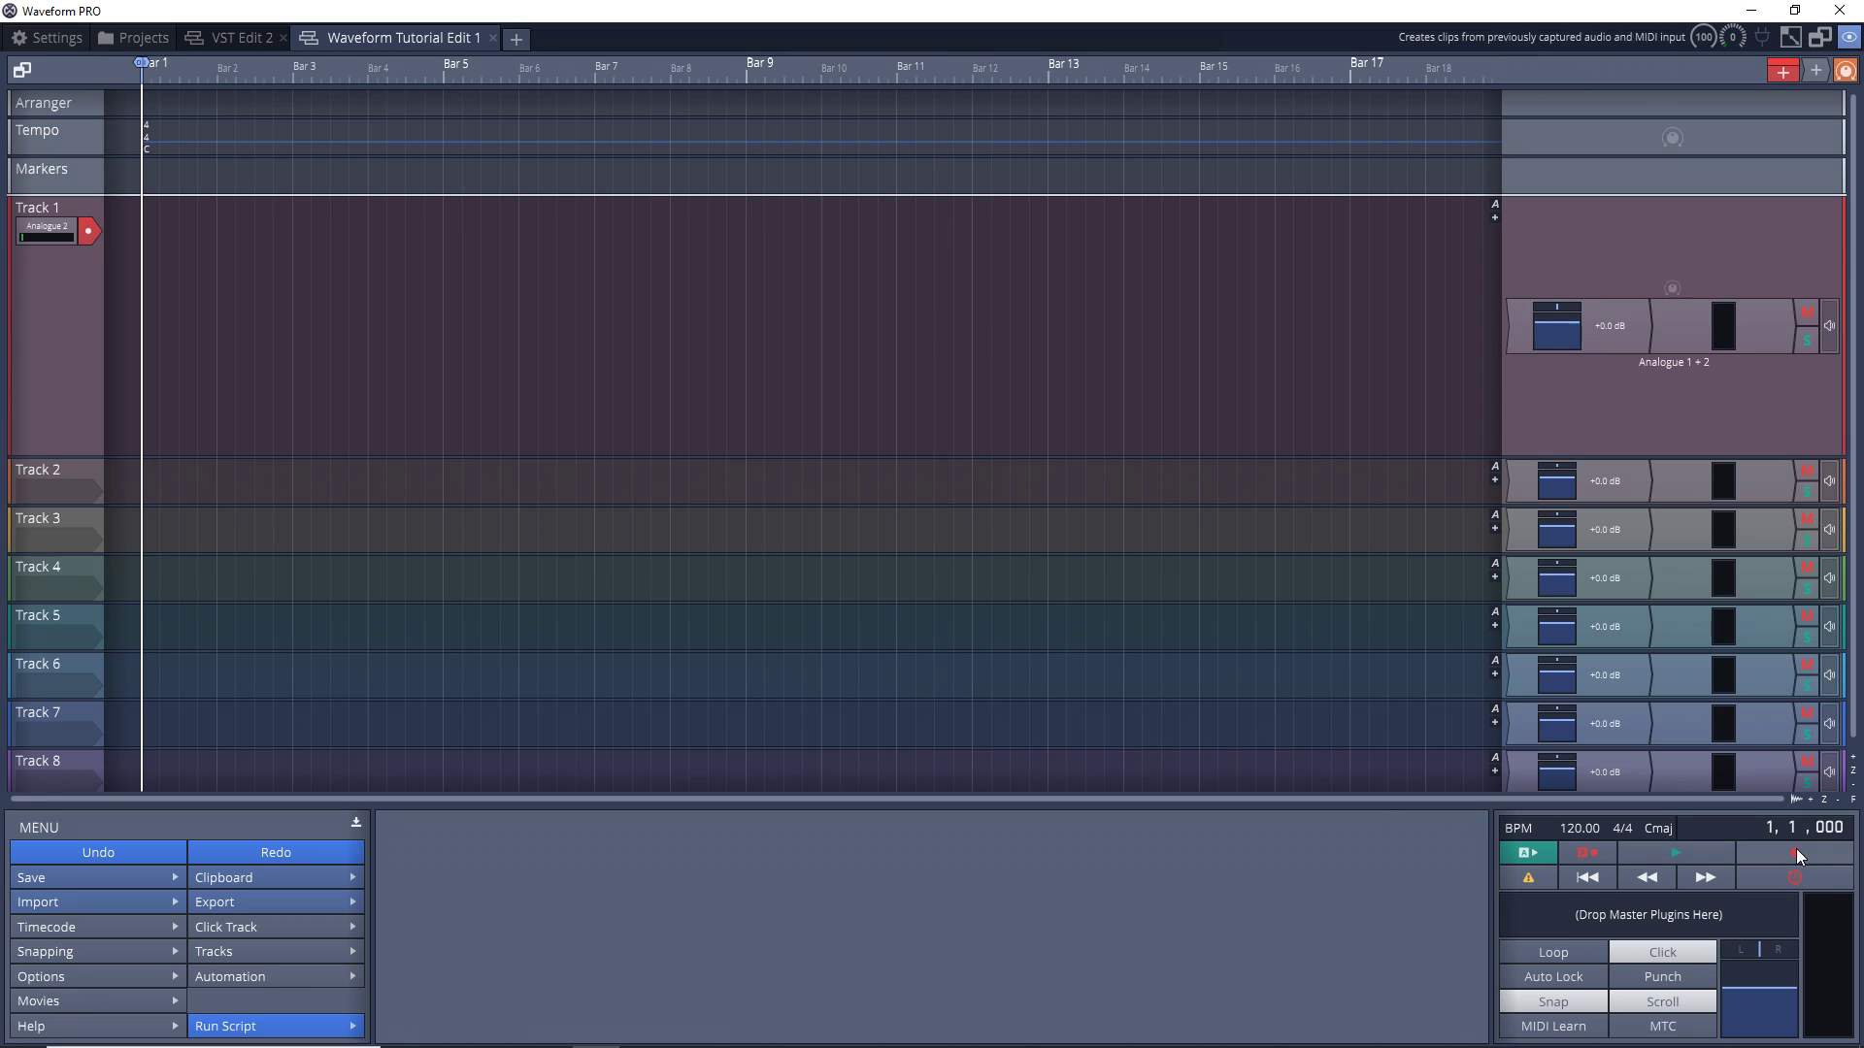
Step: Record a take on Track 1 and stop to keep the Track 1 Recording 1 clip
click(1796, 848)
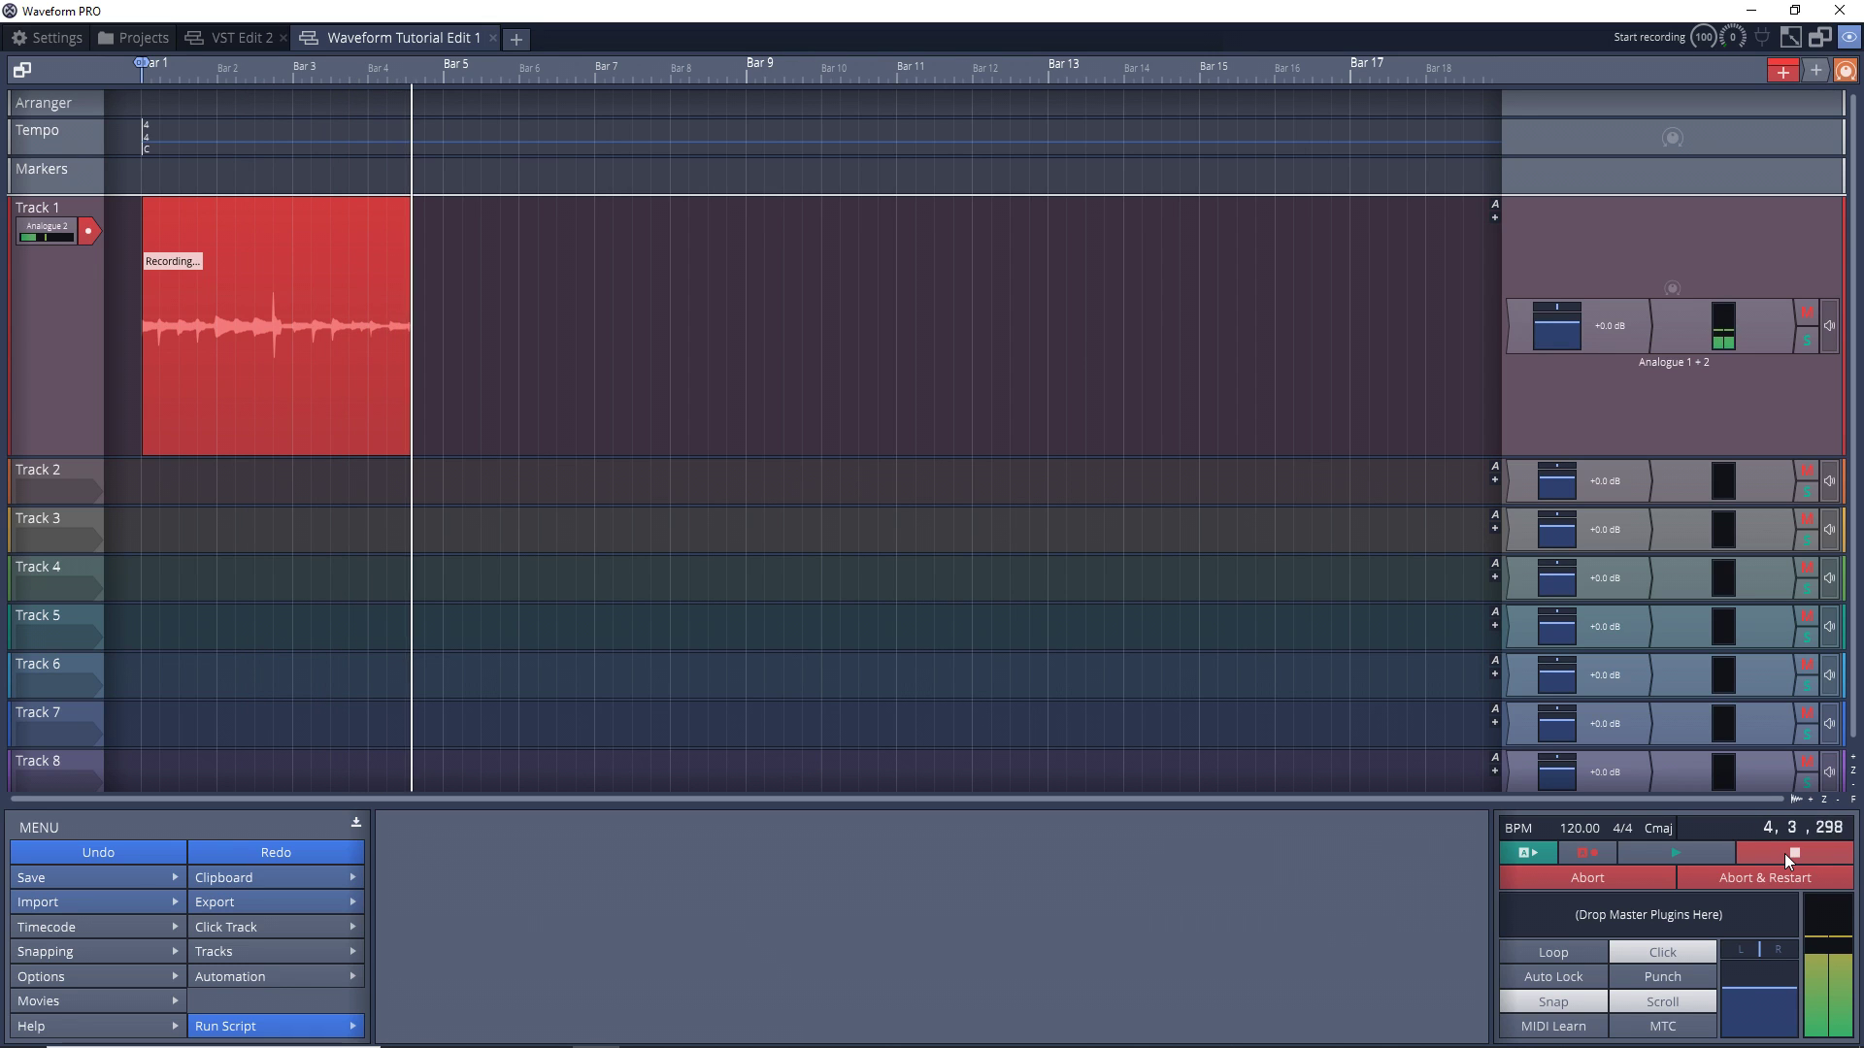
click(1784, 854)
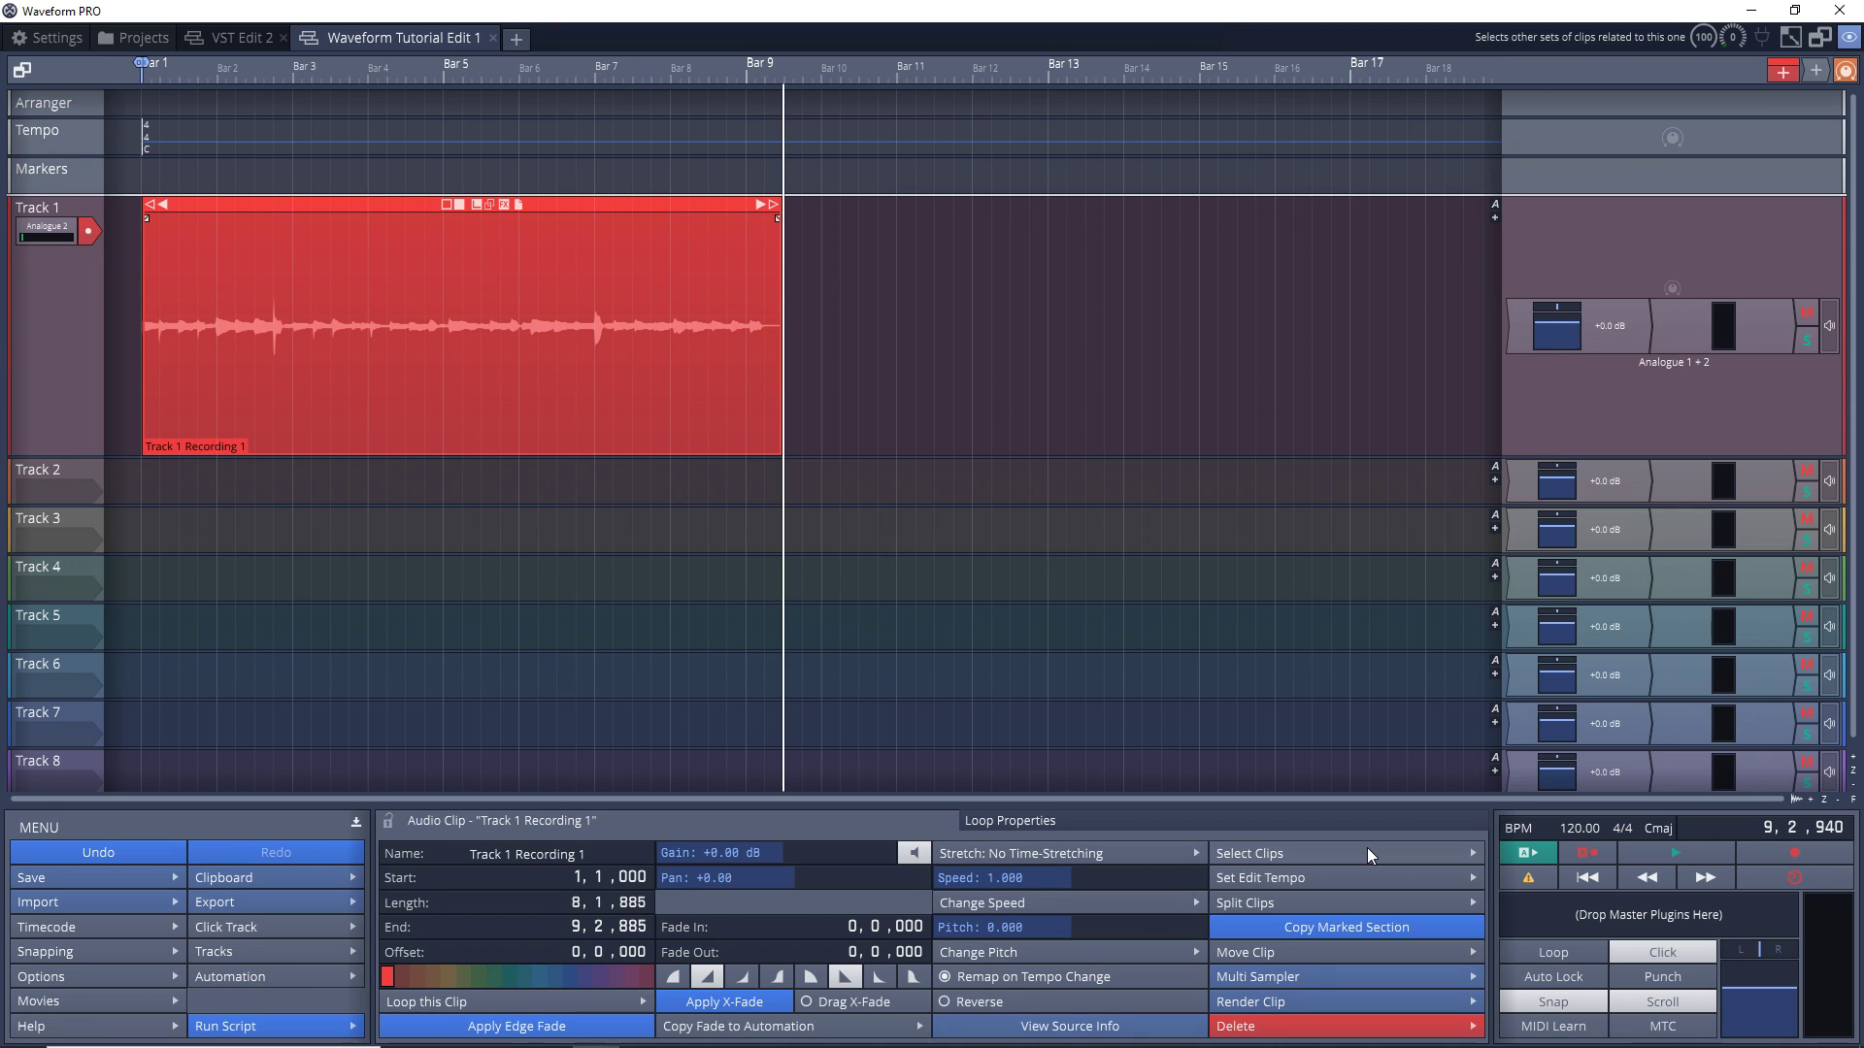
Step: Start a VST plug-in rescan from Plugins settings, cancel it, and return to Waveform Tutorial Edit 1
click(20, 43)
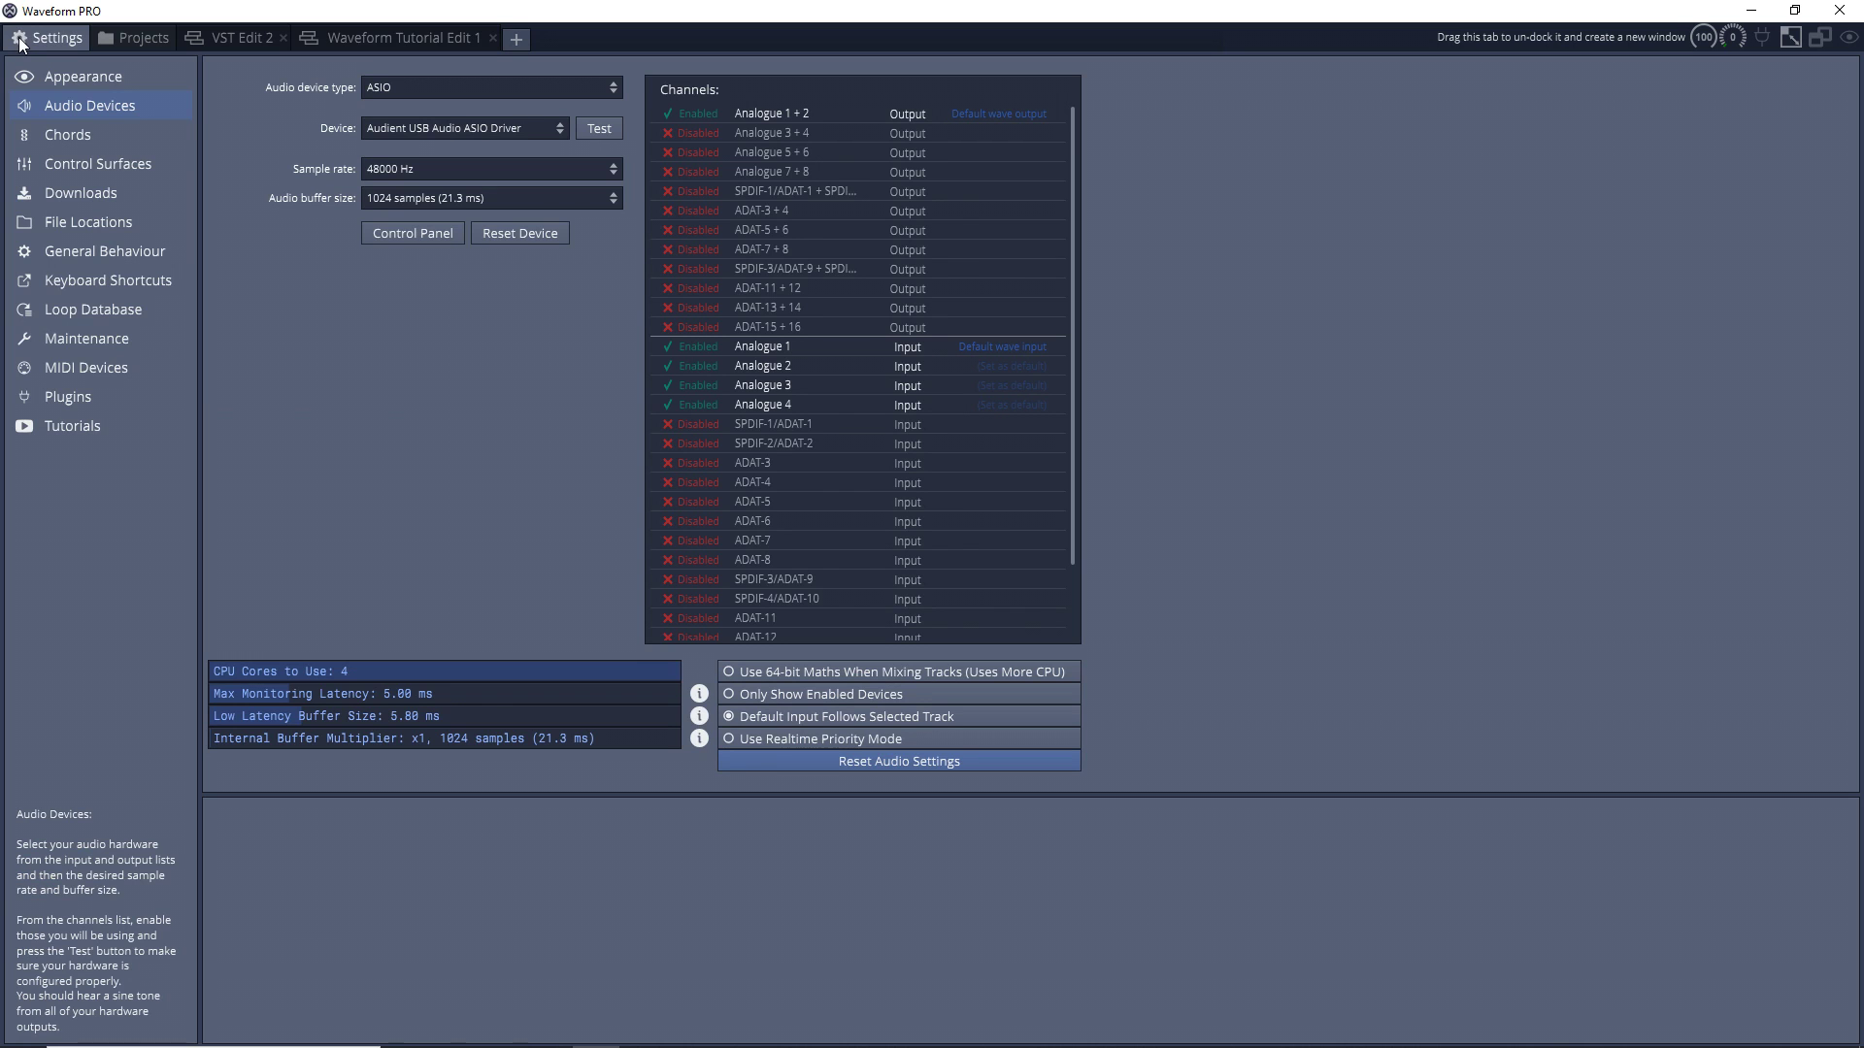
click(68, 396)
click(358, 841)
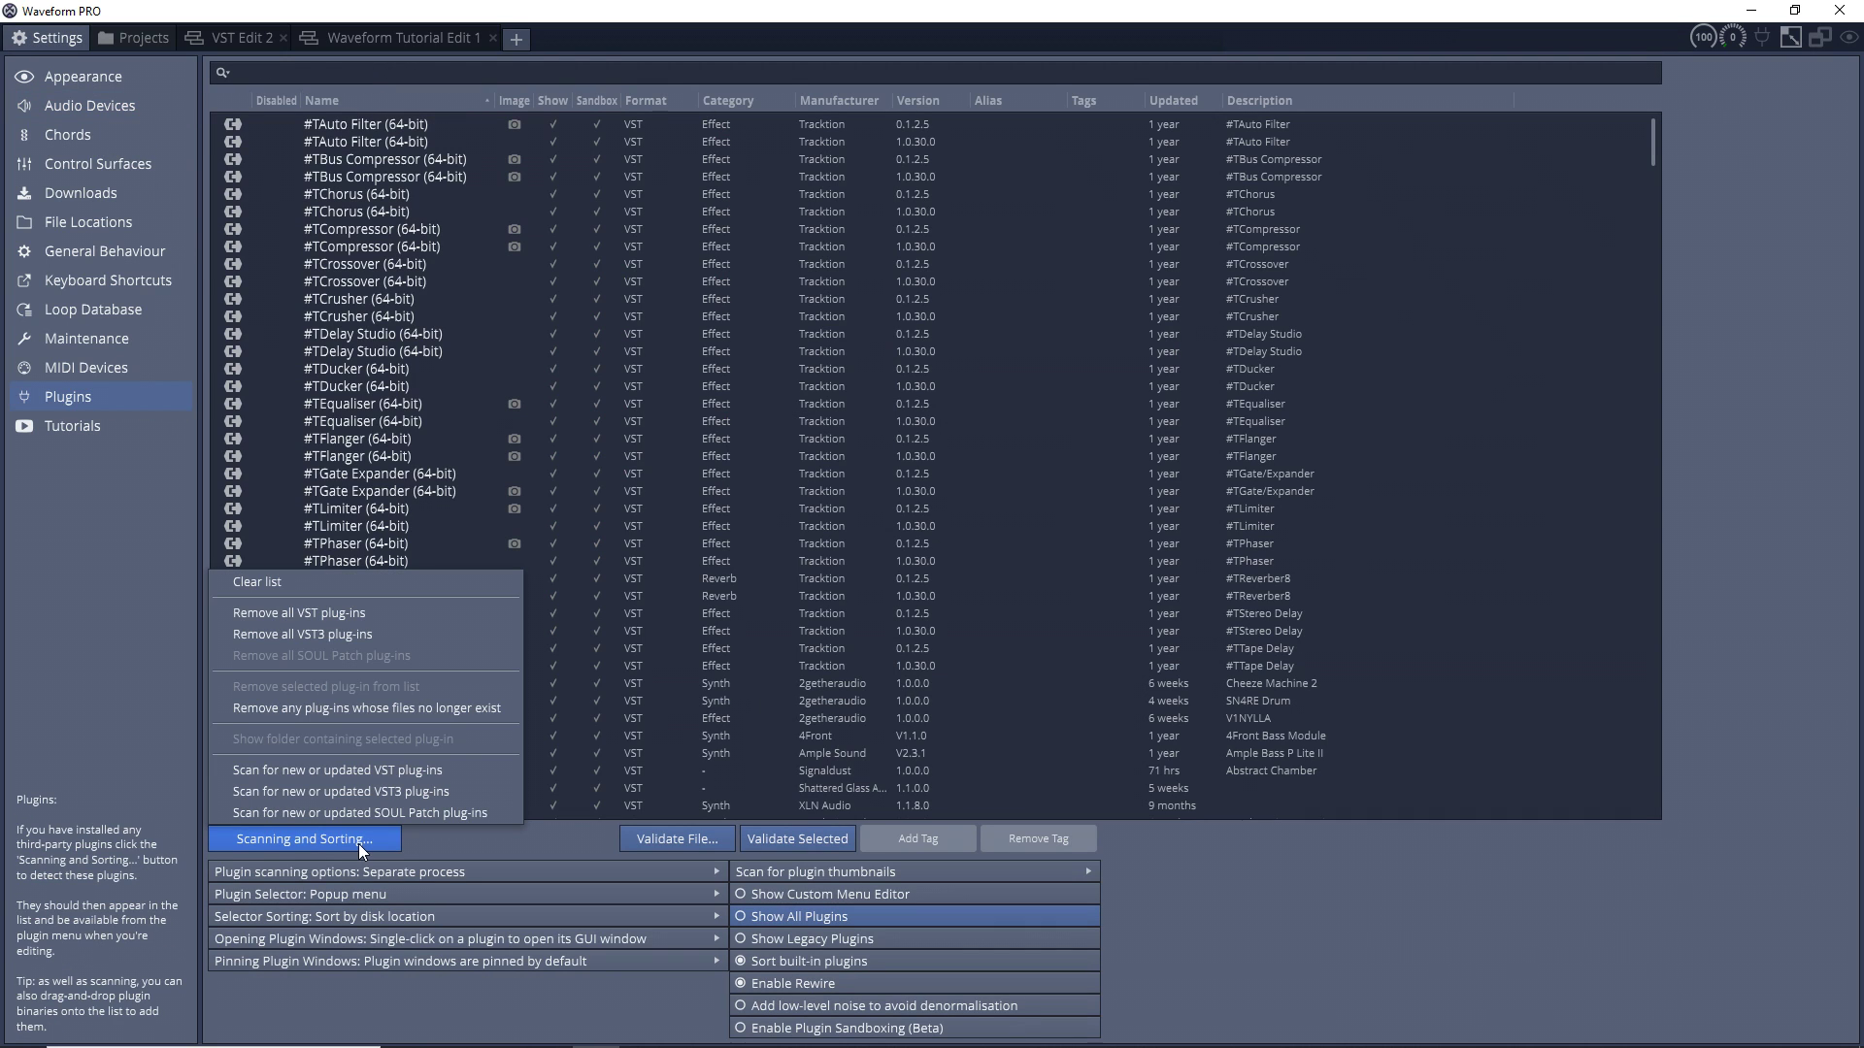
click(371, 769)
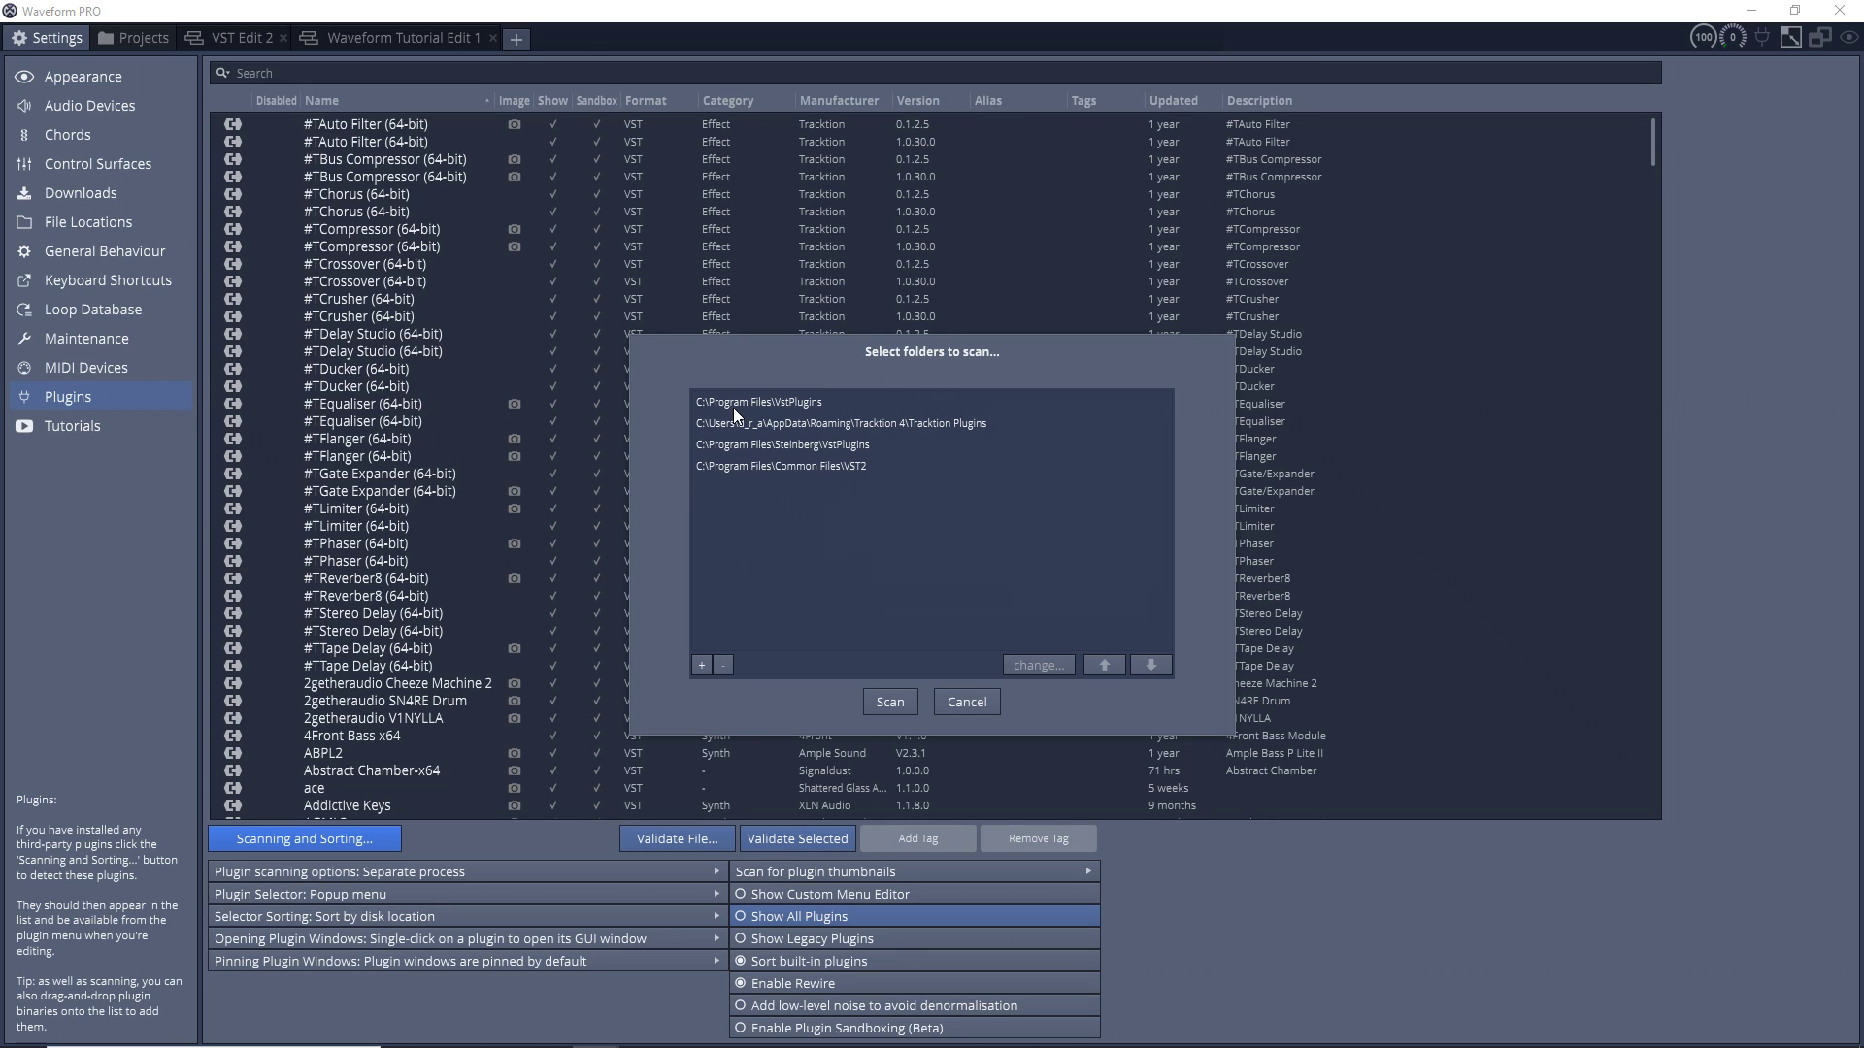
click(701, 666)
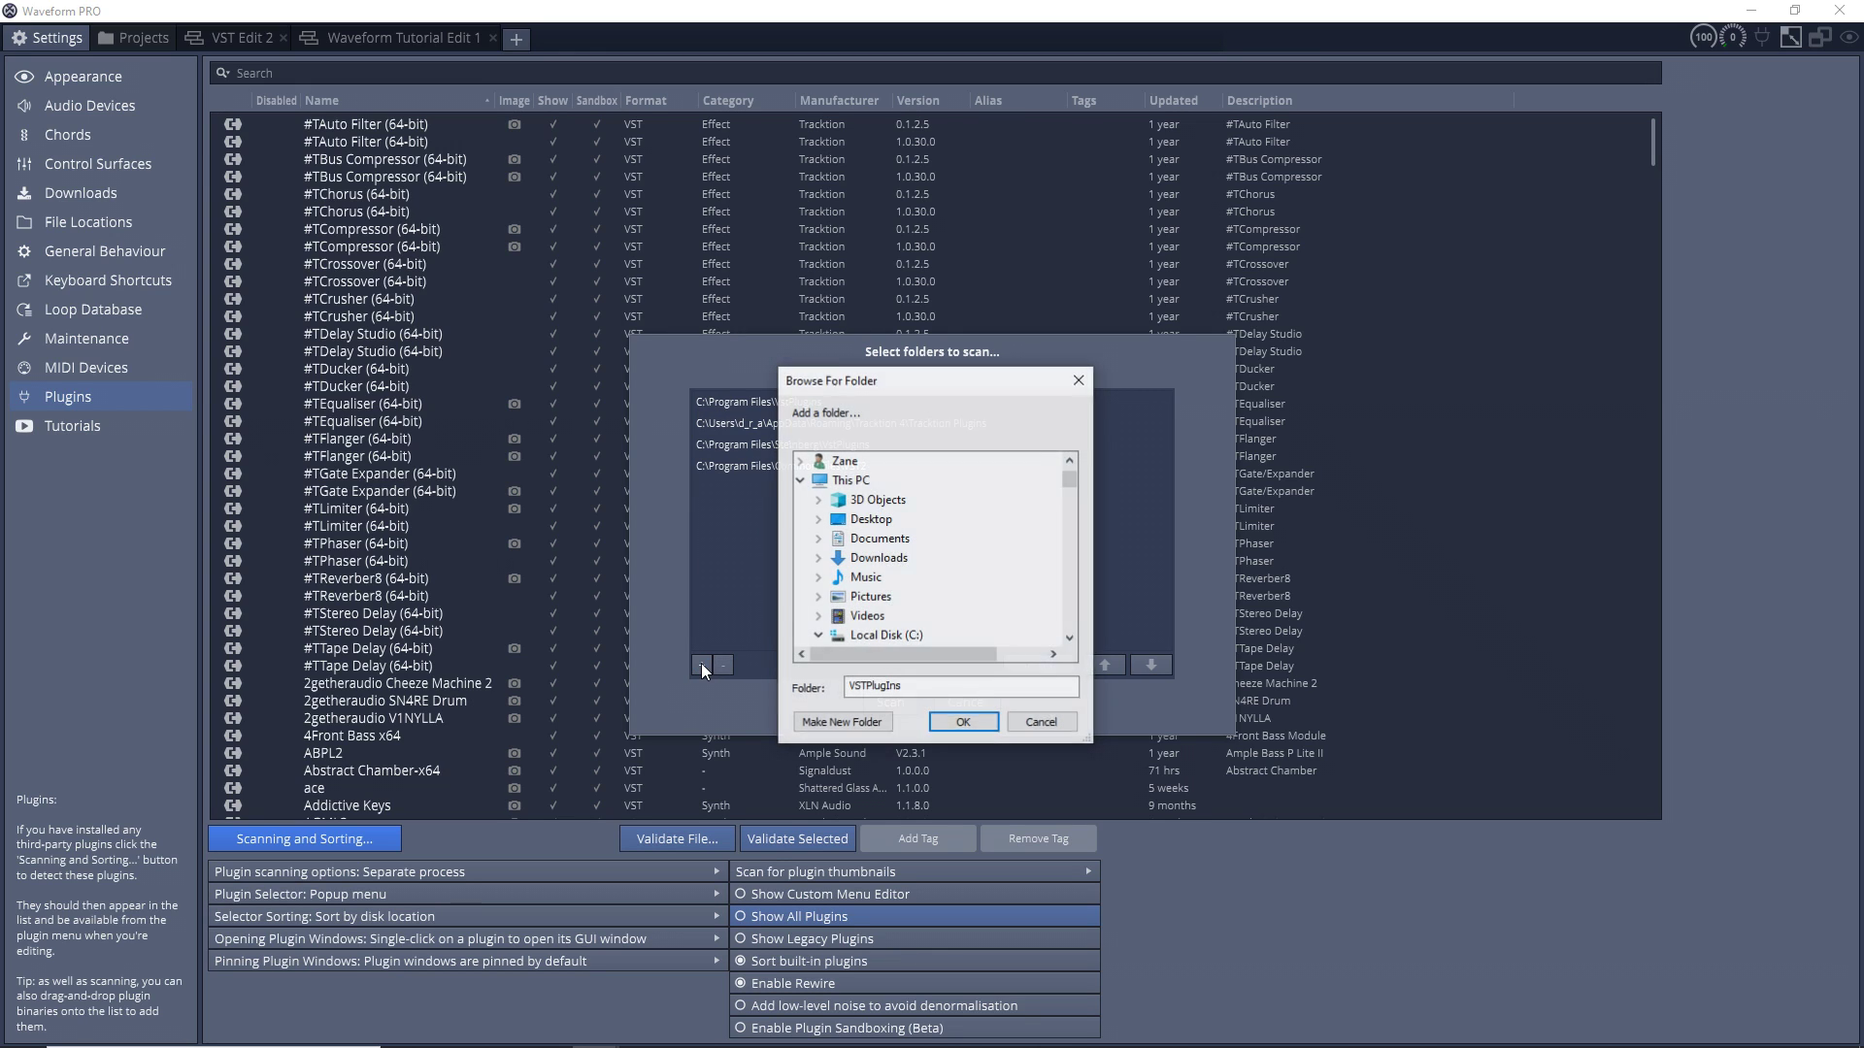
click(1042, 723)
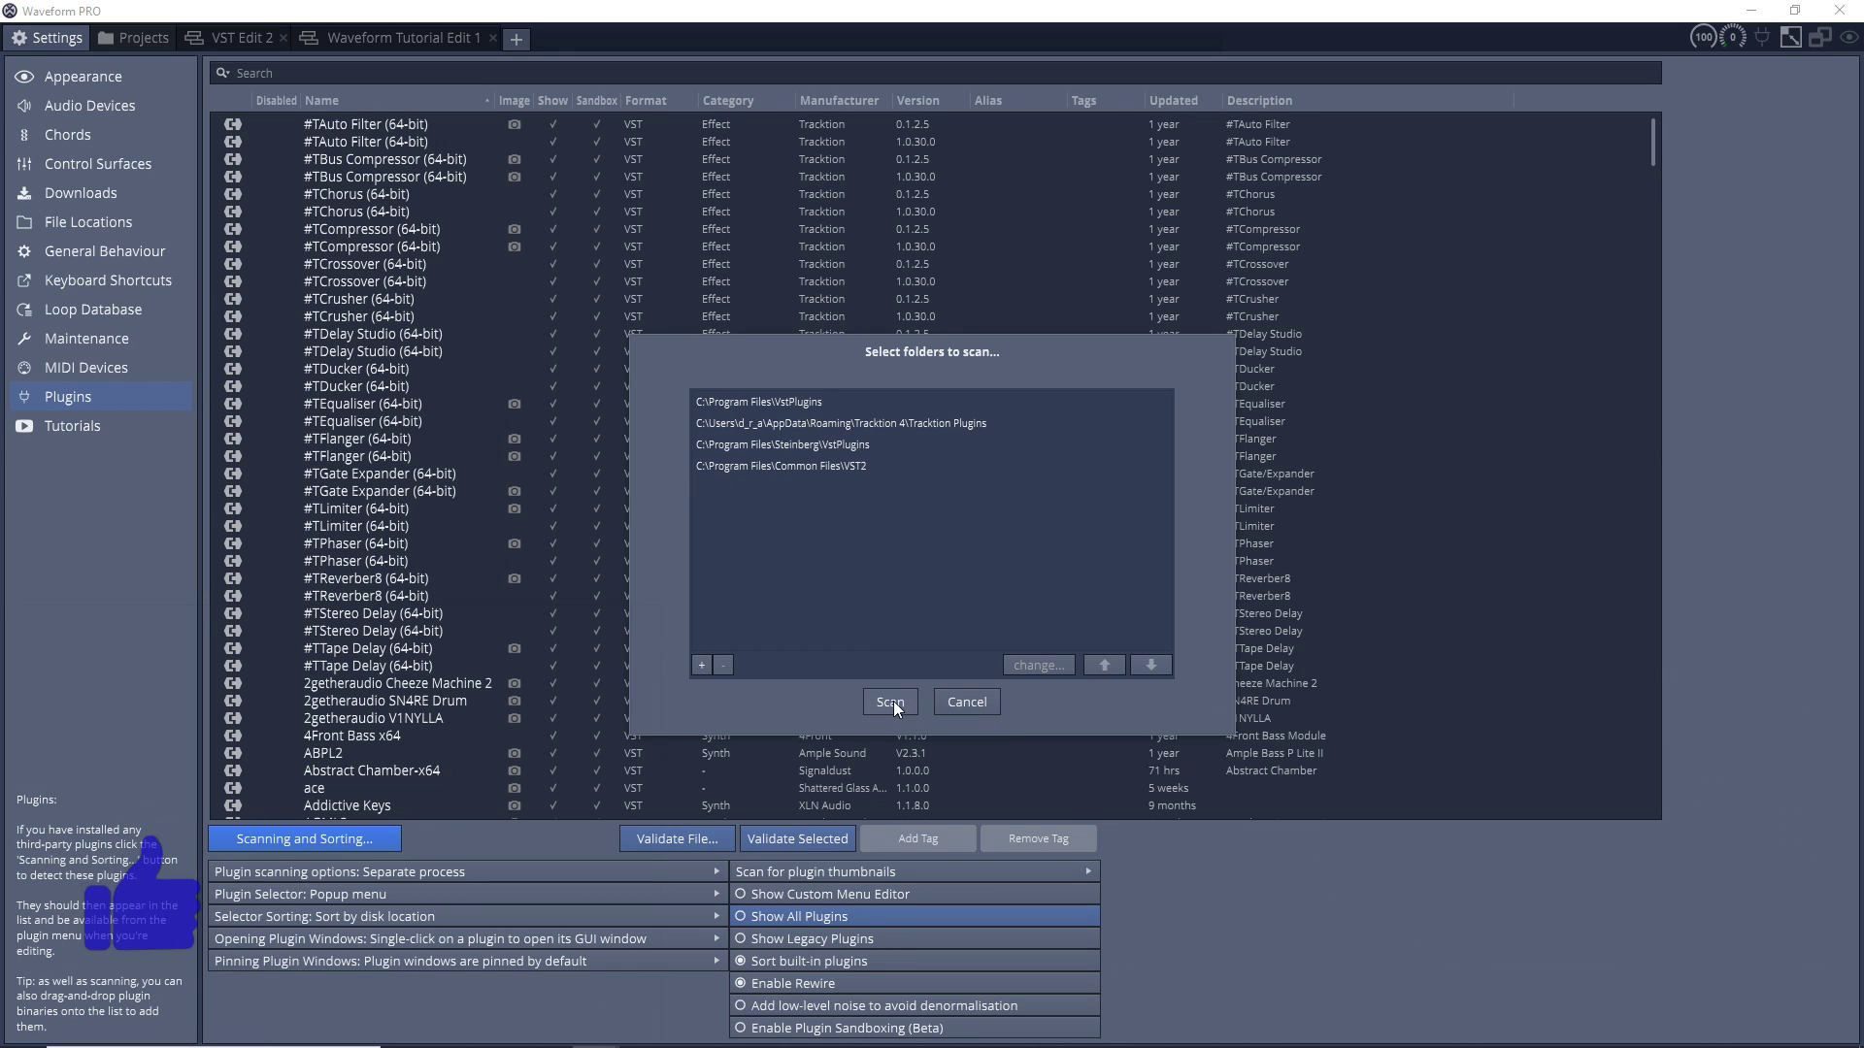
click(964, 703)
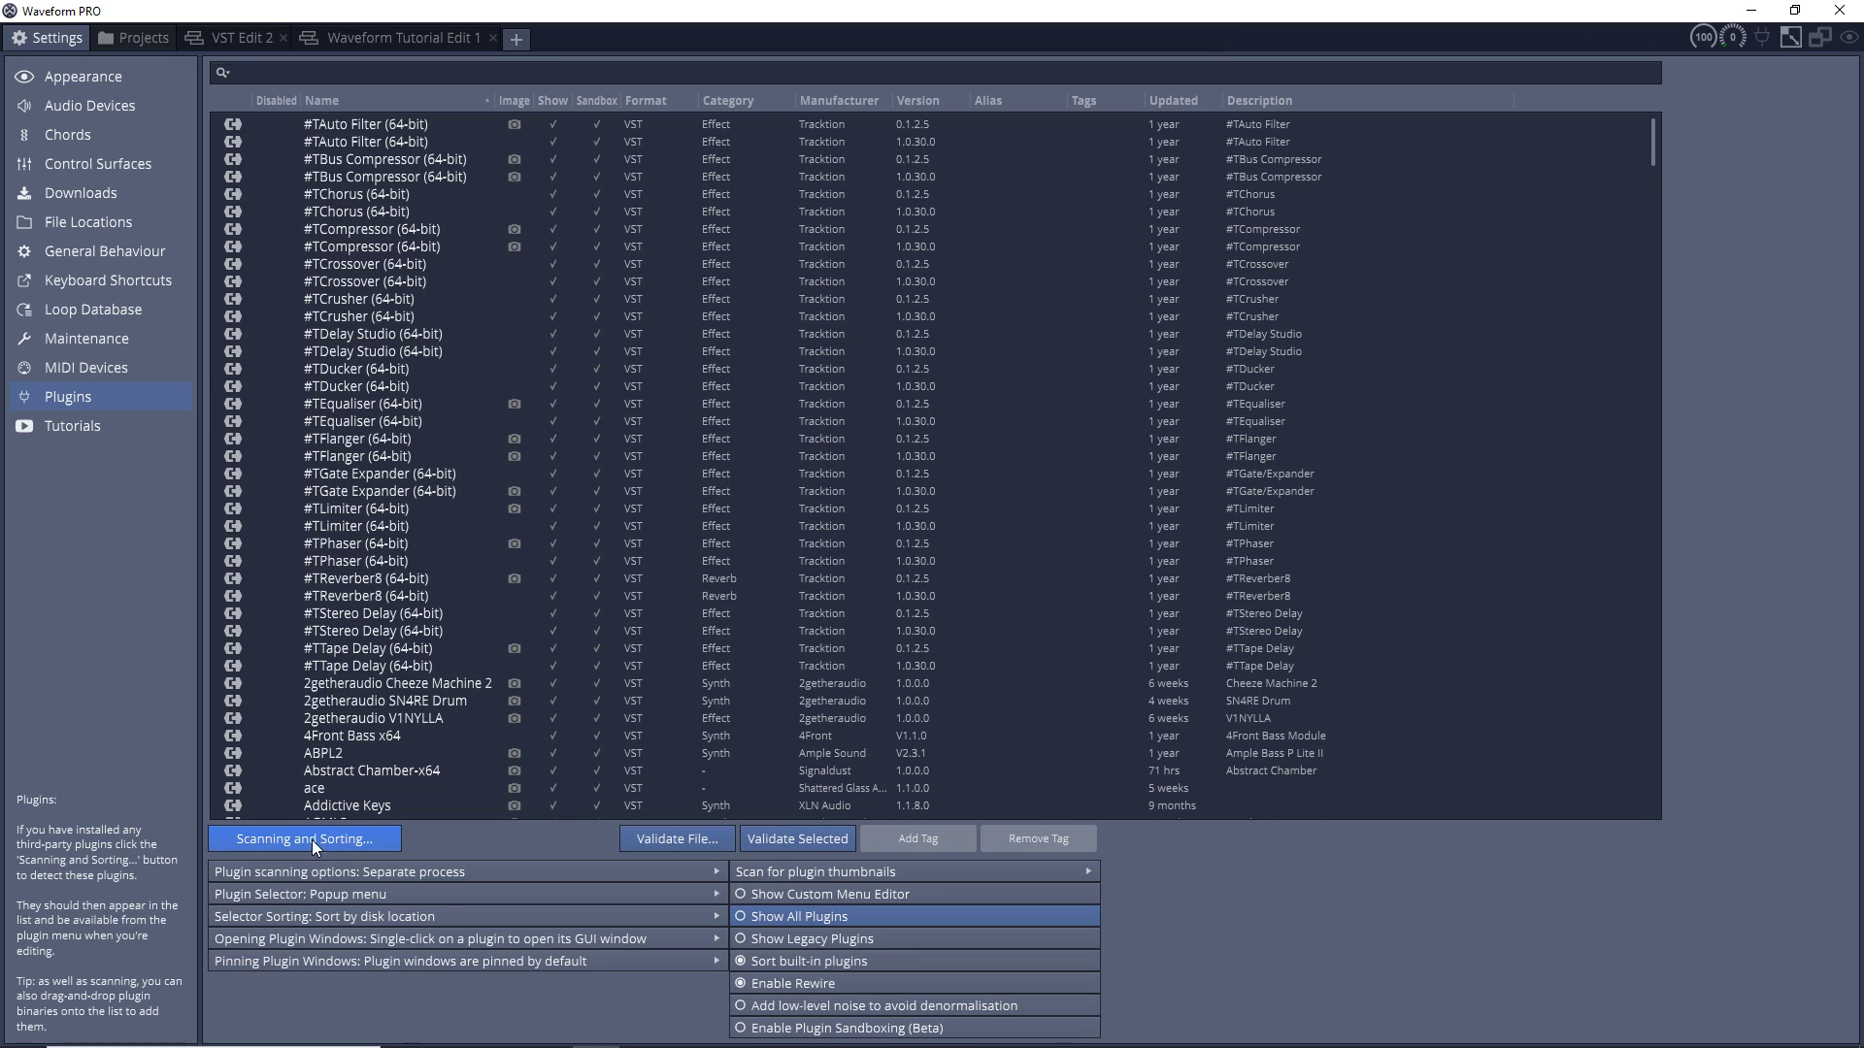
click(402, 38)
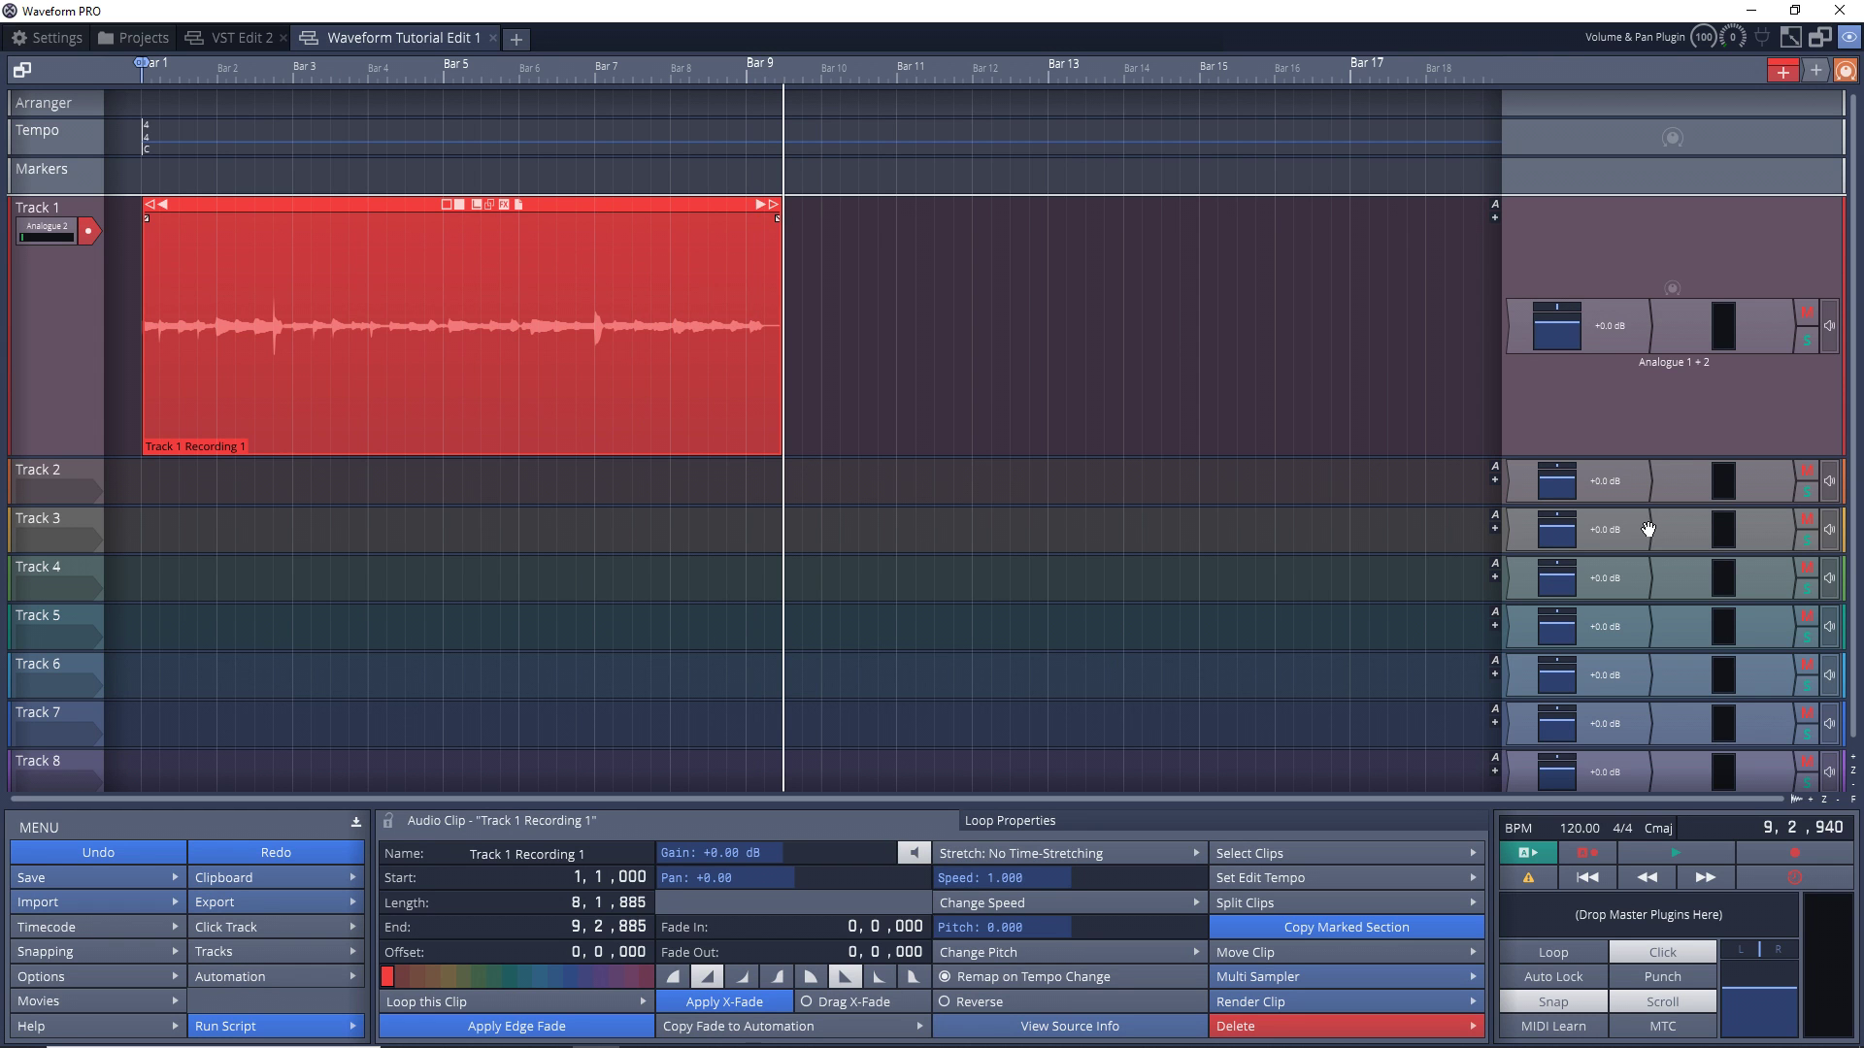
Step: Insert AmpliTube 4 from VstPlugins > free > Amp Sim into Track 1's plug-in slot
right_click(1517, 334)
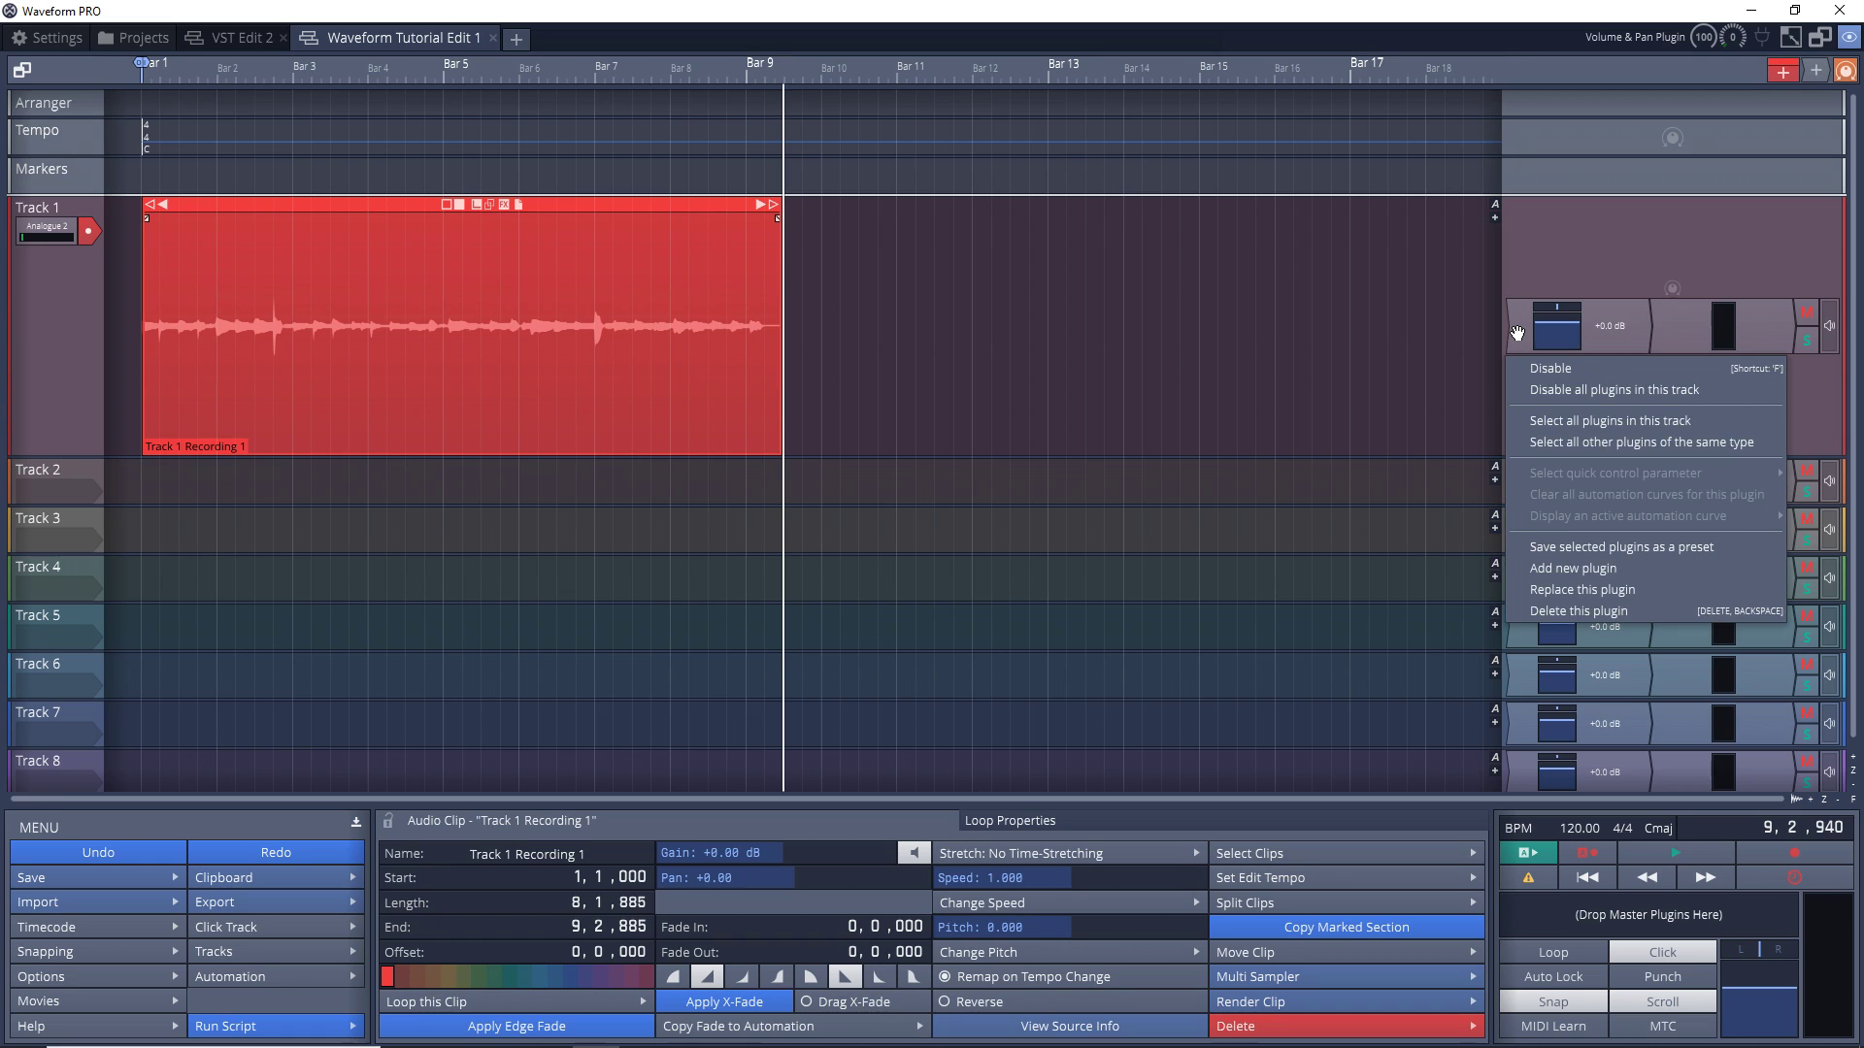
click(1567, 571)
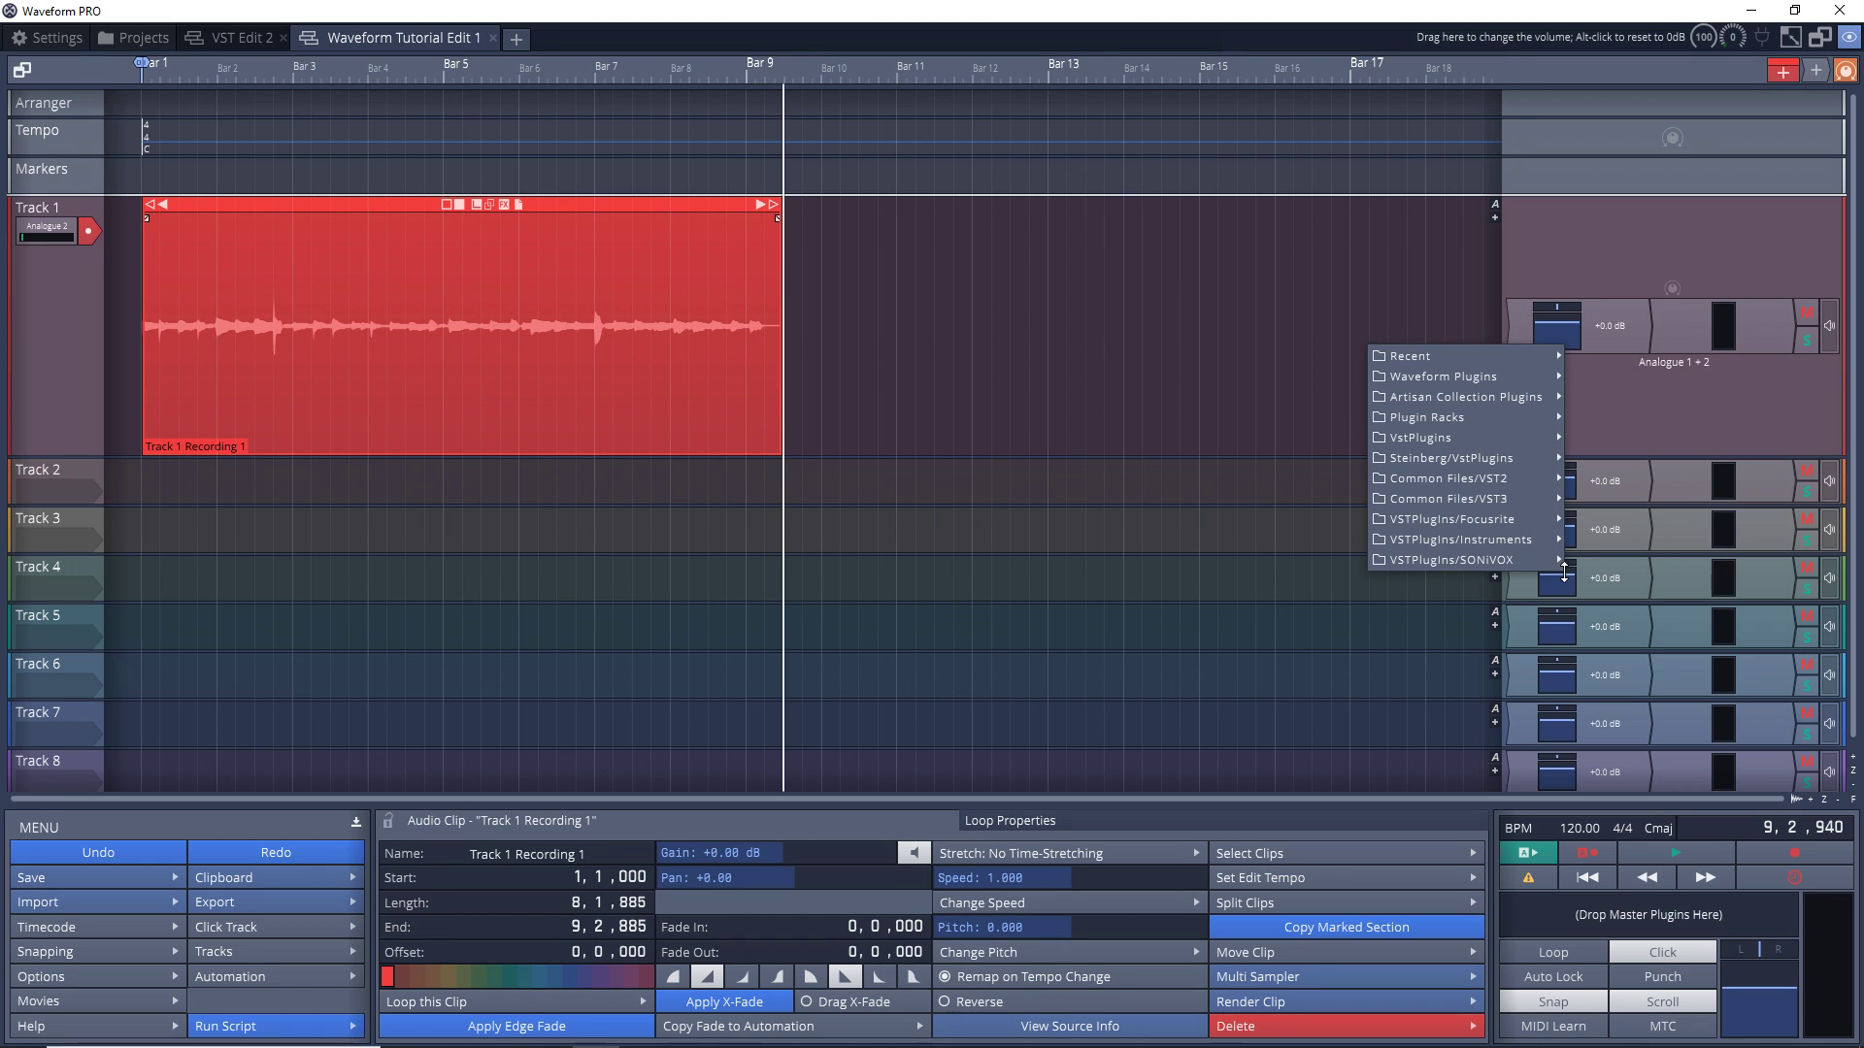
mouse_move(1466, 438)
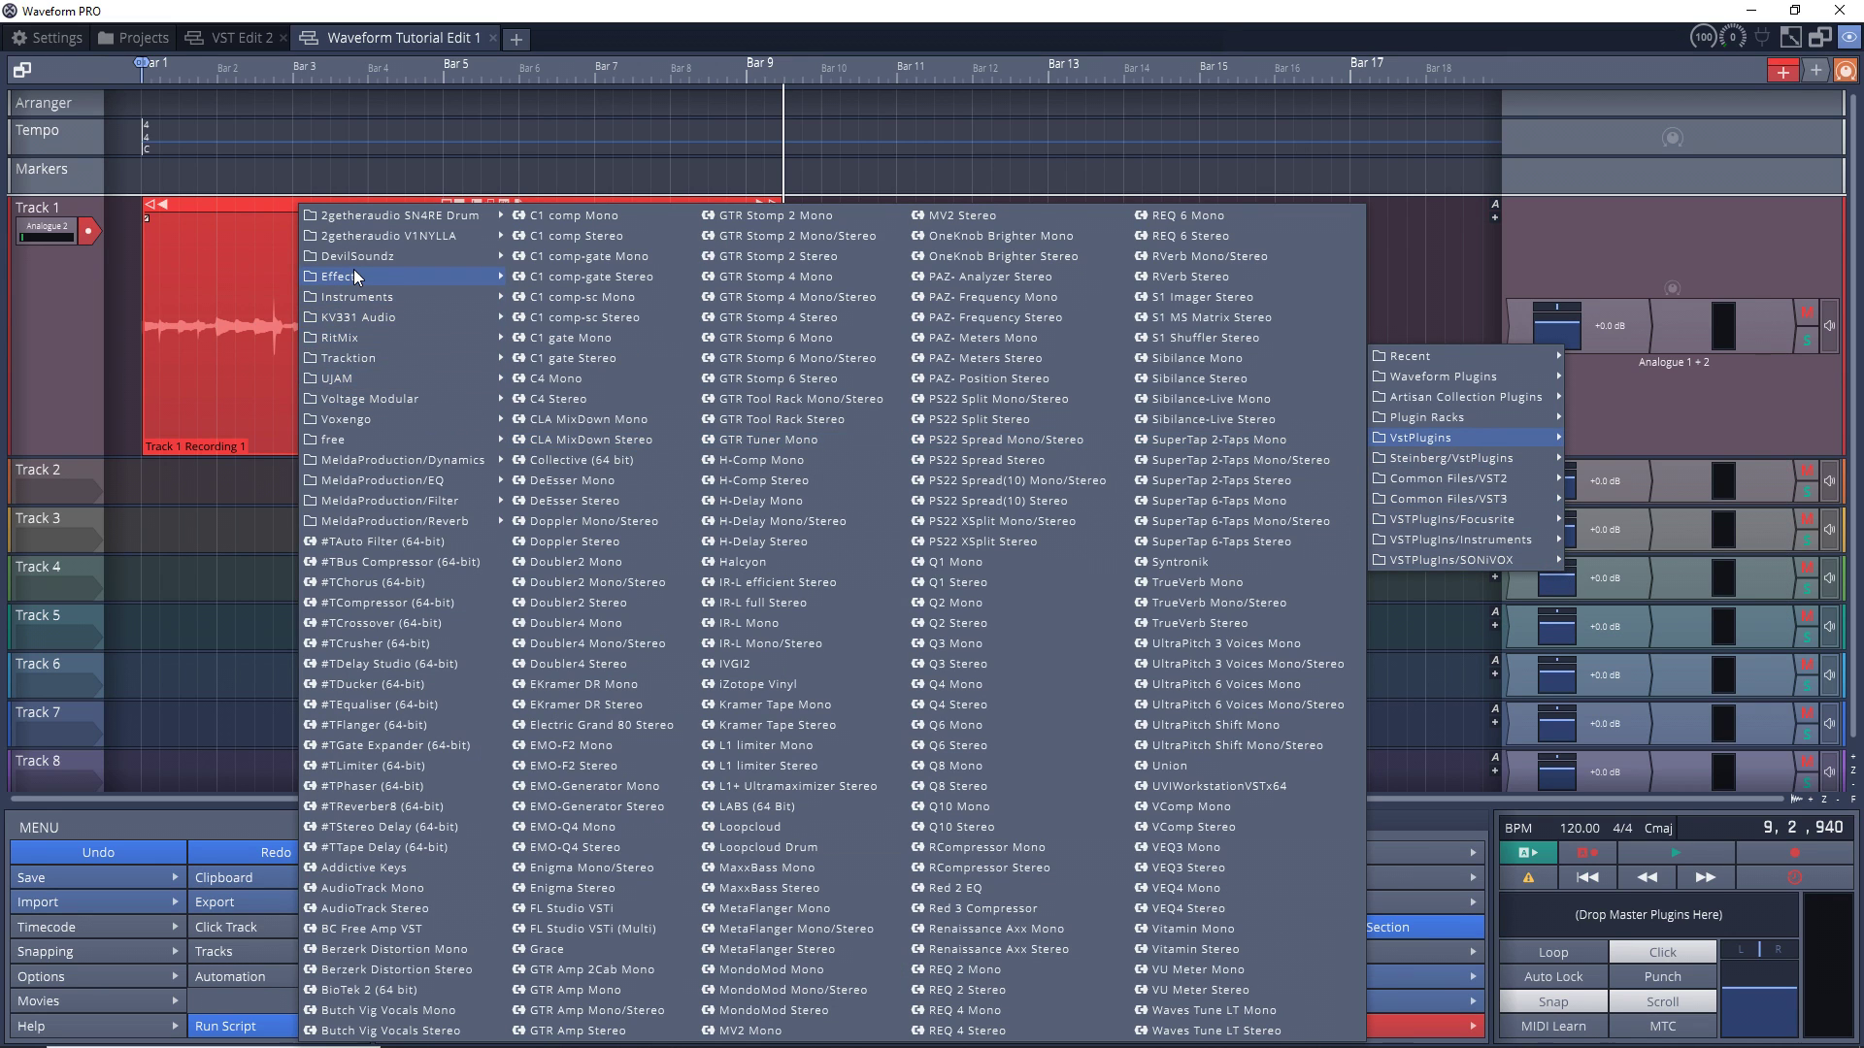
mouse_move(346, 440)
mouse_move(221, 285)
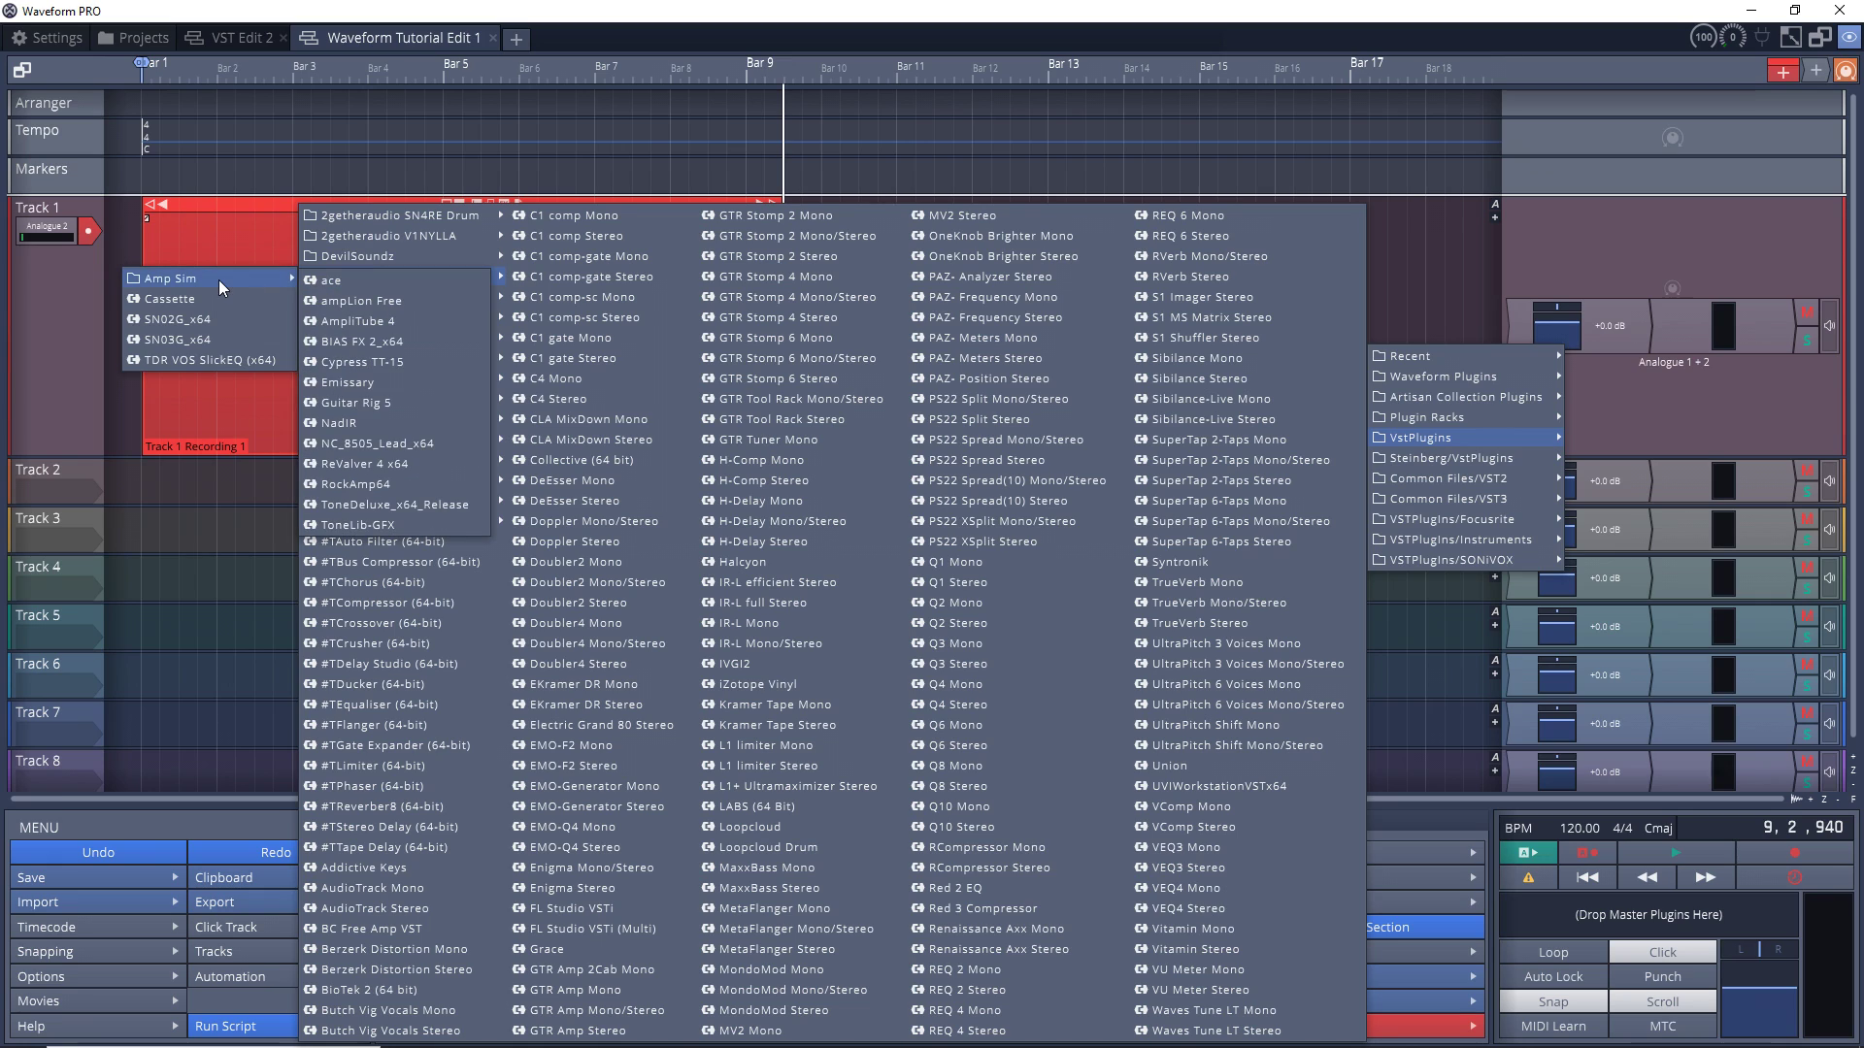
click(324, 284)
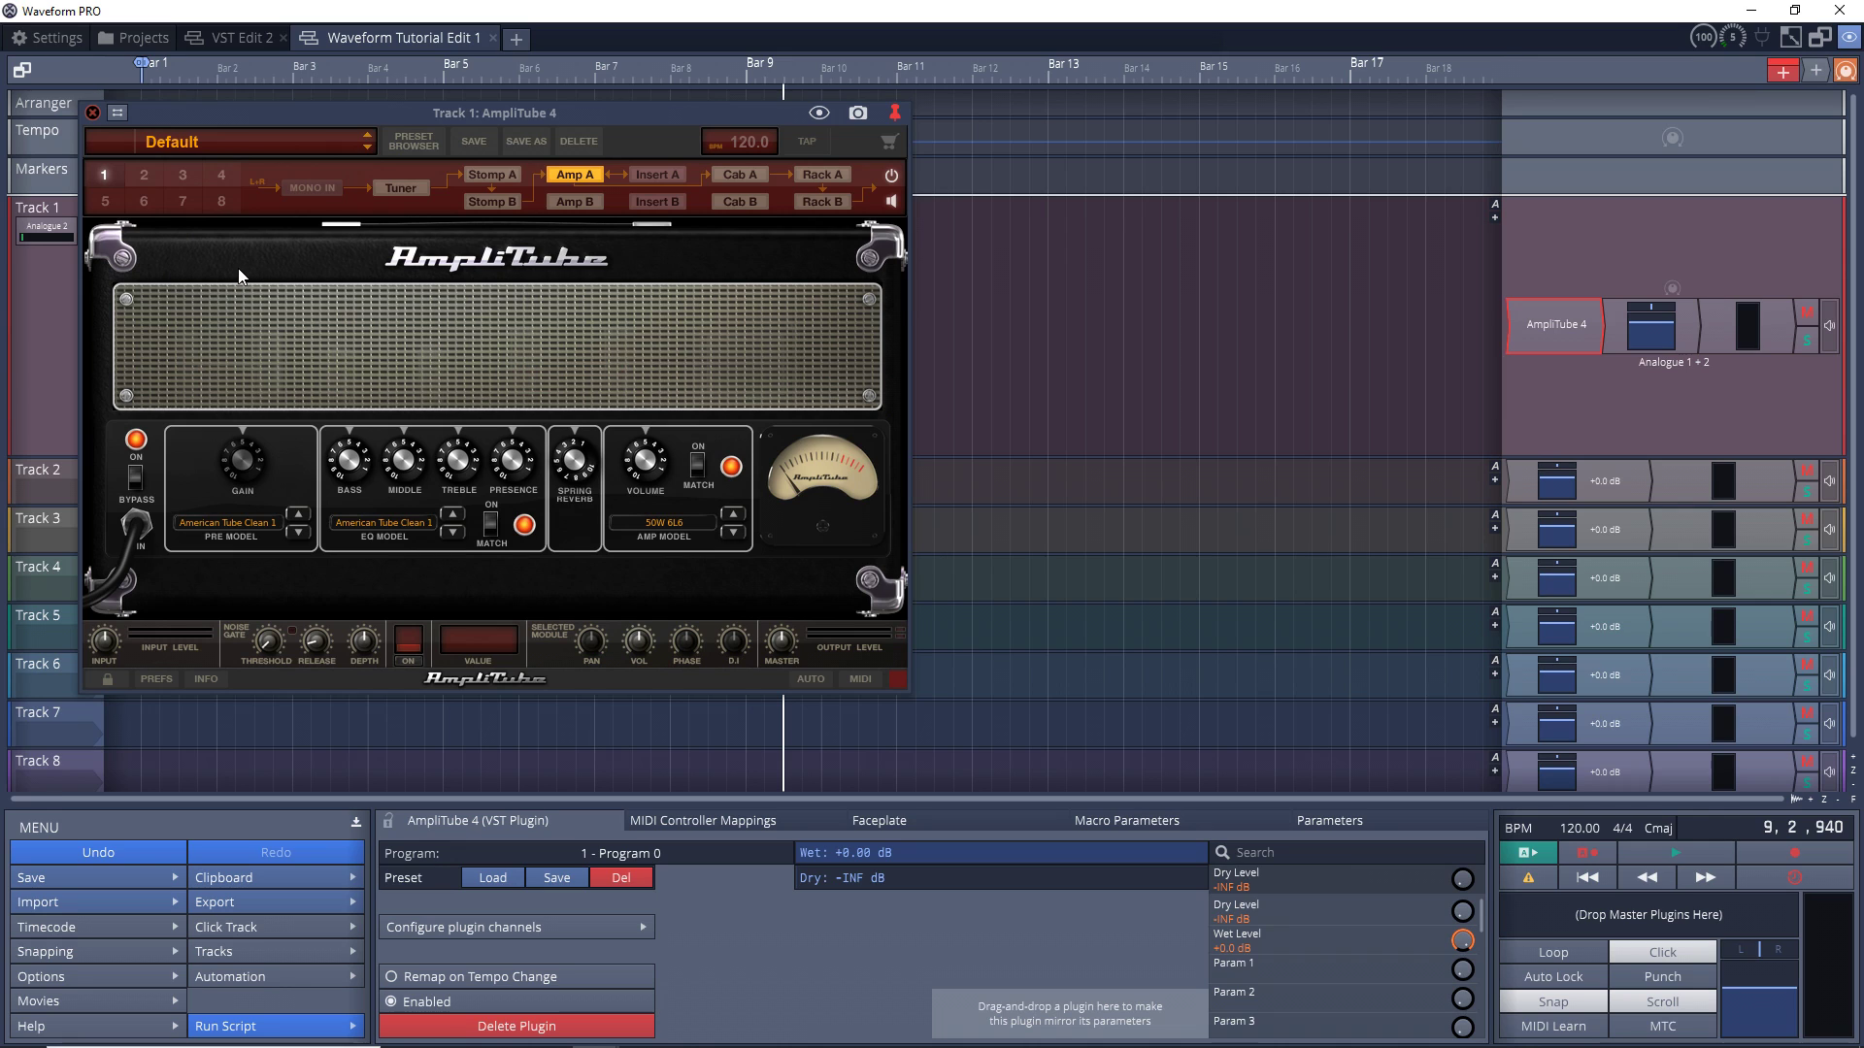
Step: Move the amp window aside and play the Track 1 recording from the start
drag(219, 123, 1006, 112)
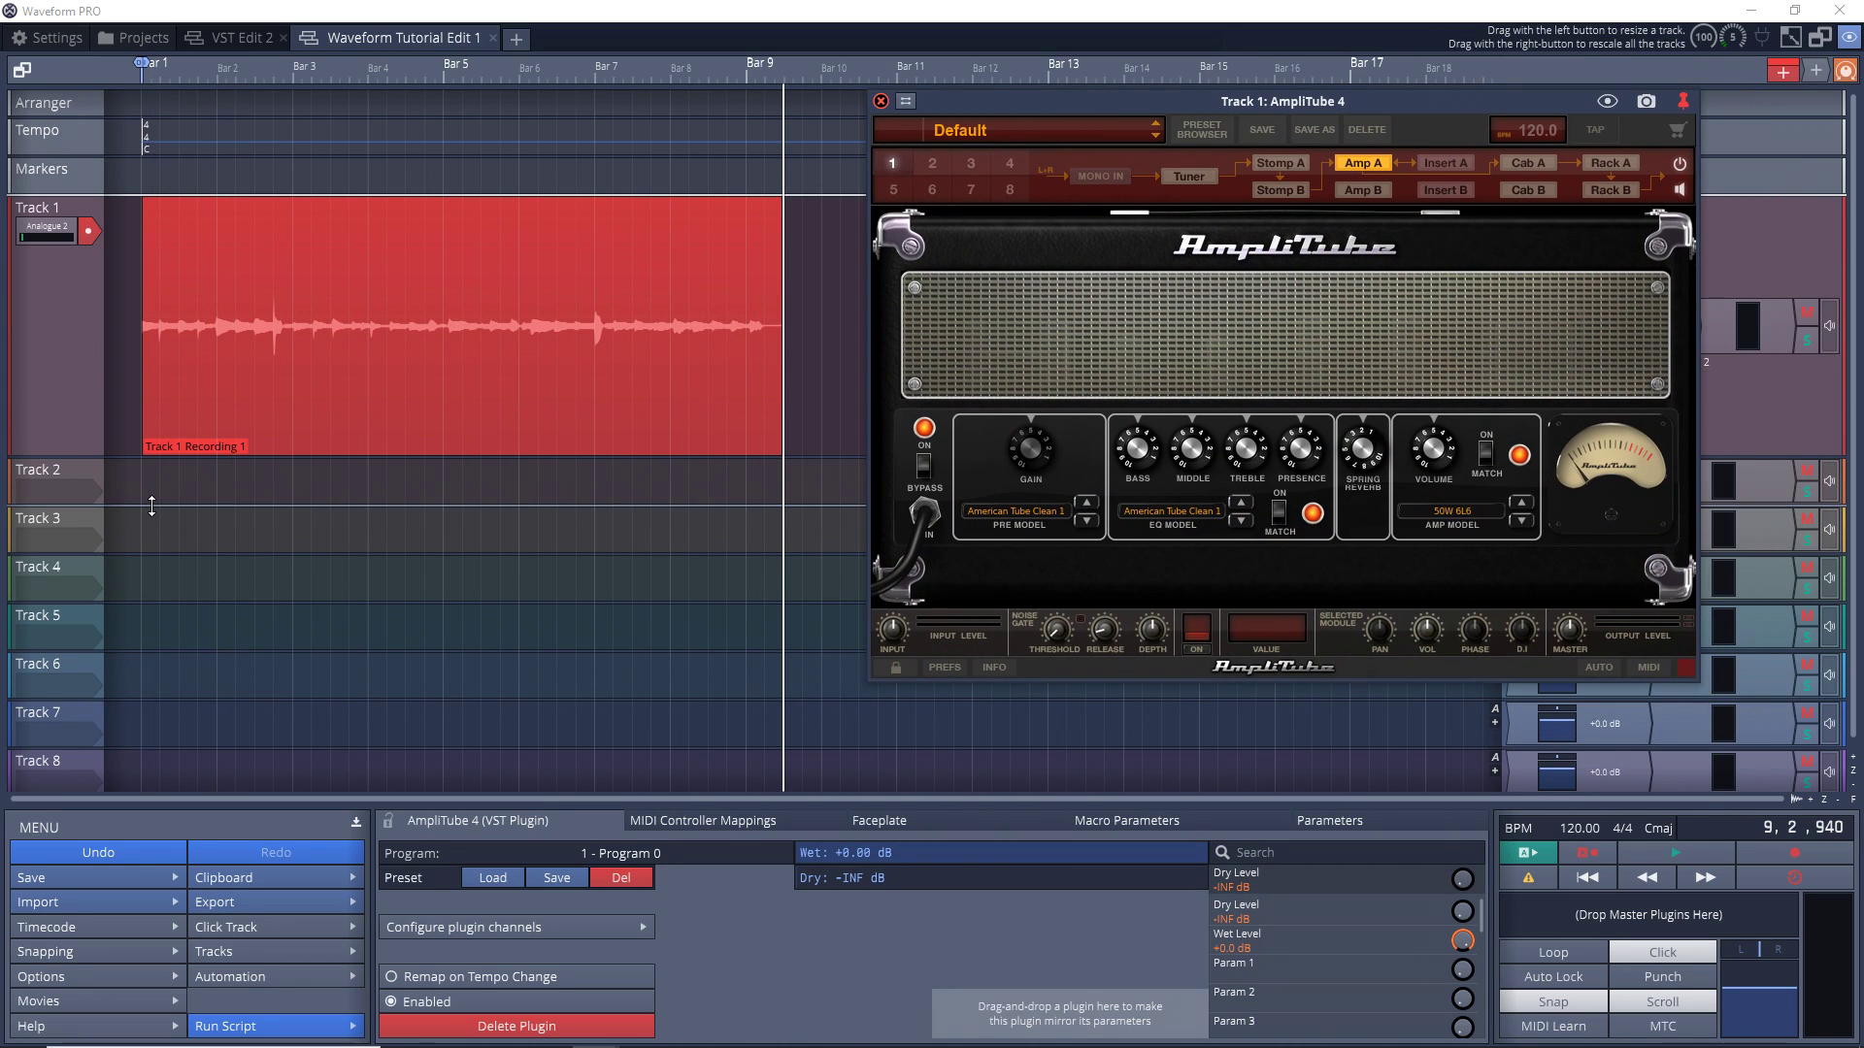
key(Home)
key(space)
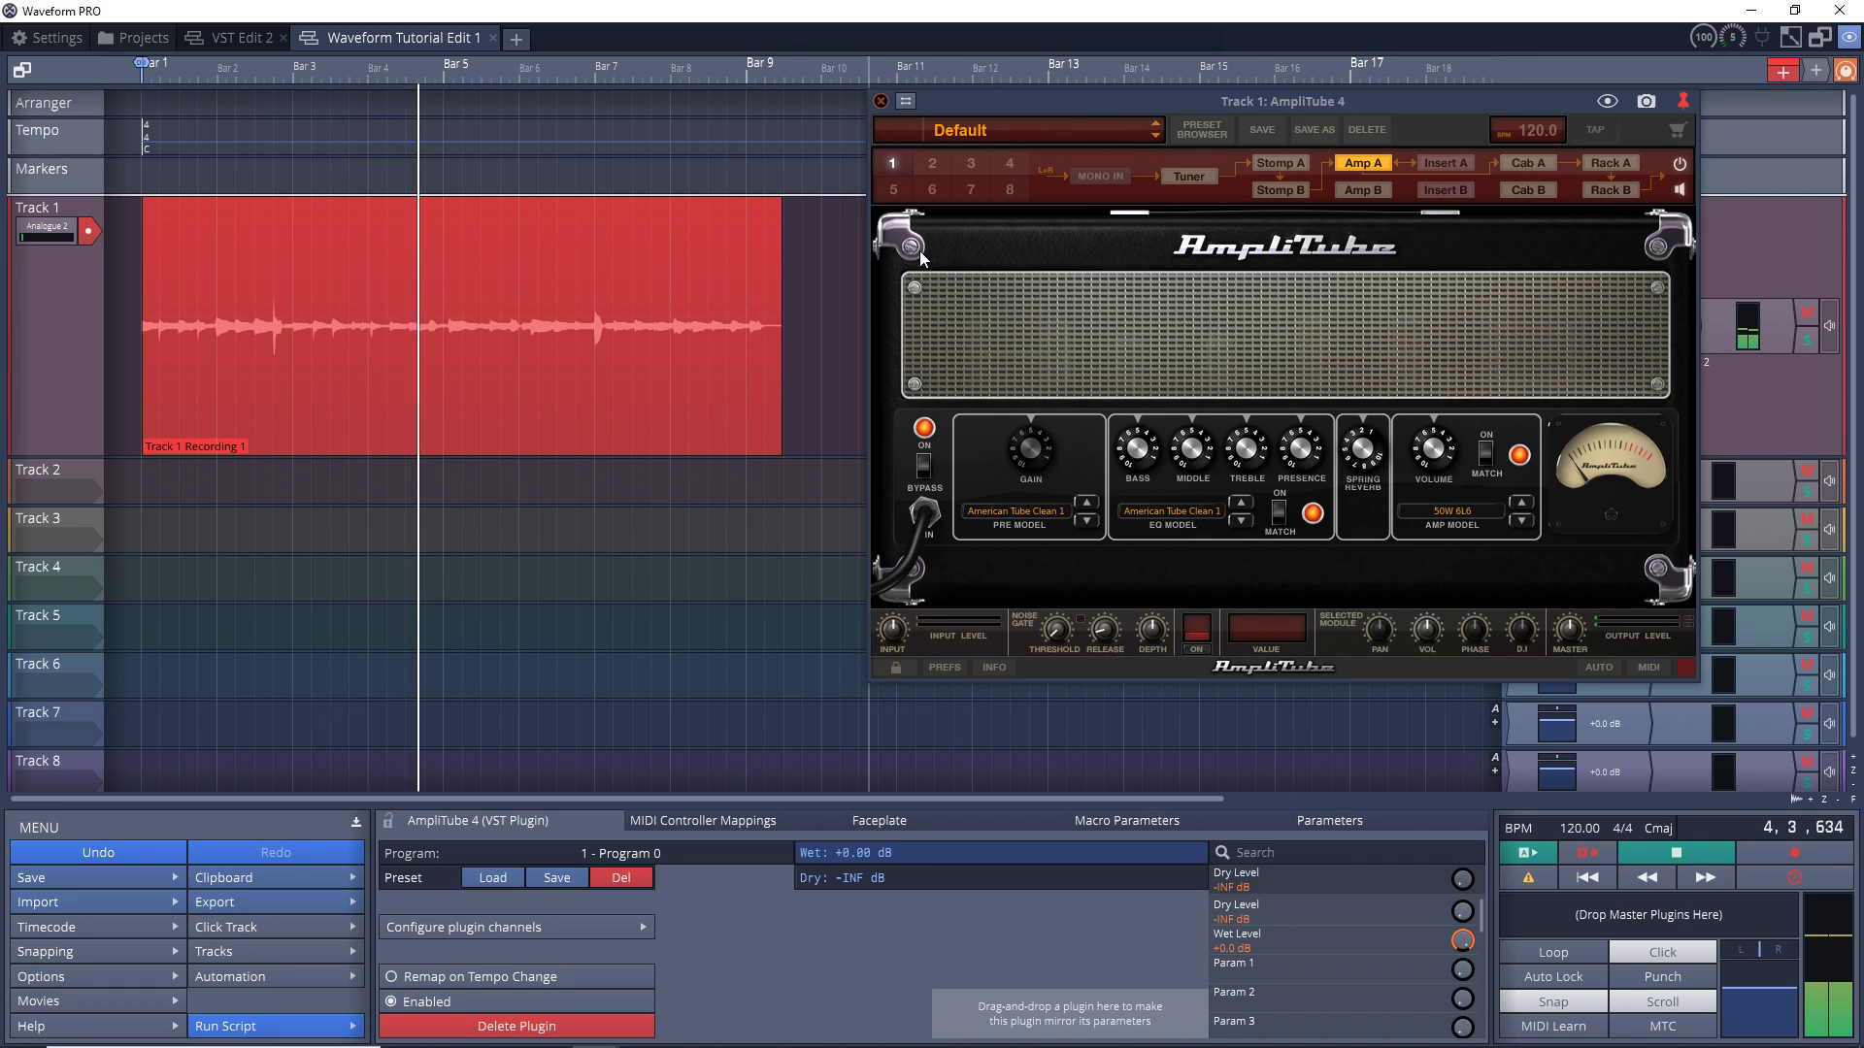
key(space)
Step: Load the AmpliTube Free Complete Rigs > Clean > 80s Ballad preset and play it back
click(990, 136)
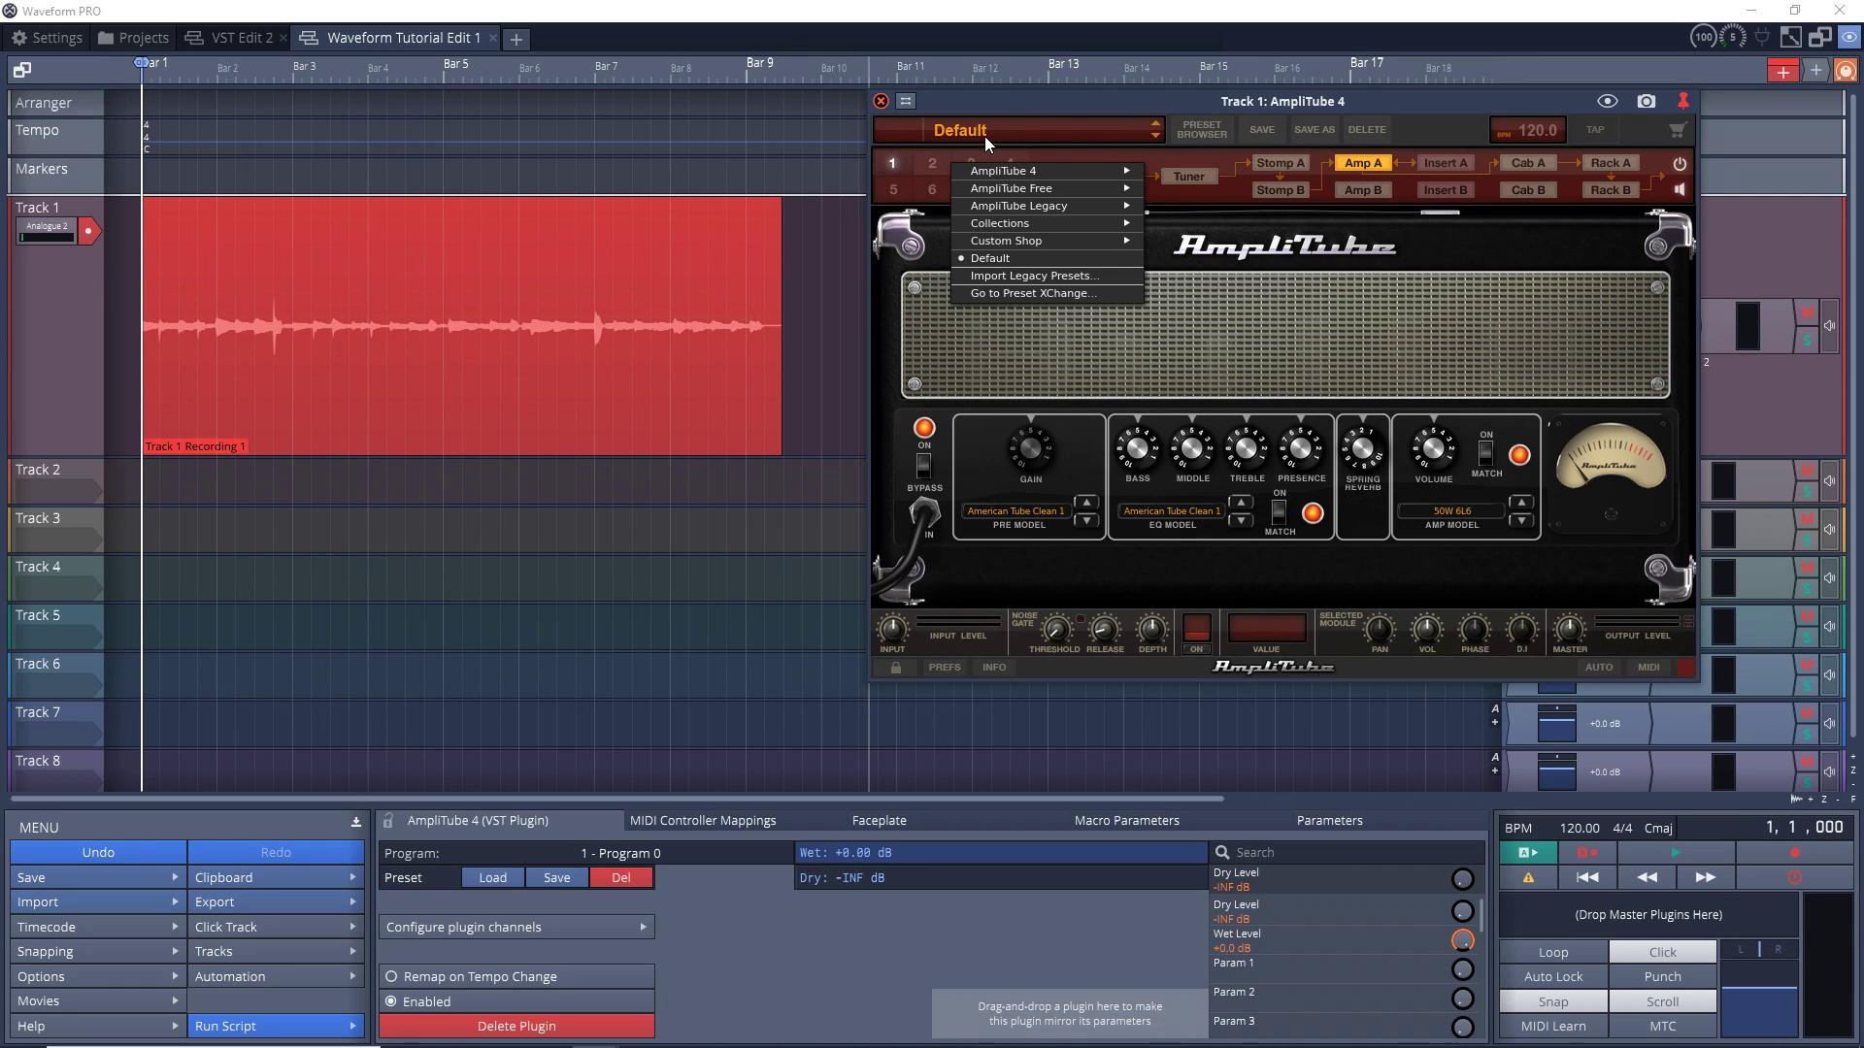
mouse_move(1051, 189)
mouse_move(1167, 189)
mouse_move(1367, 204)
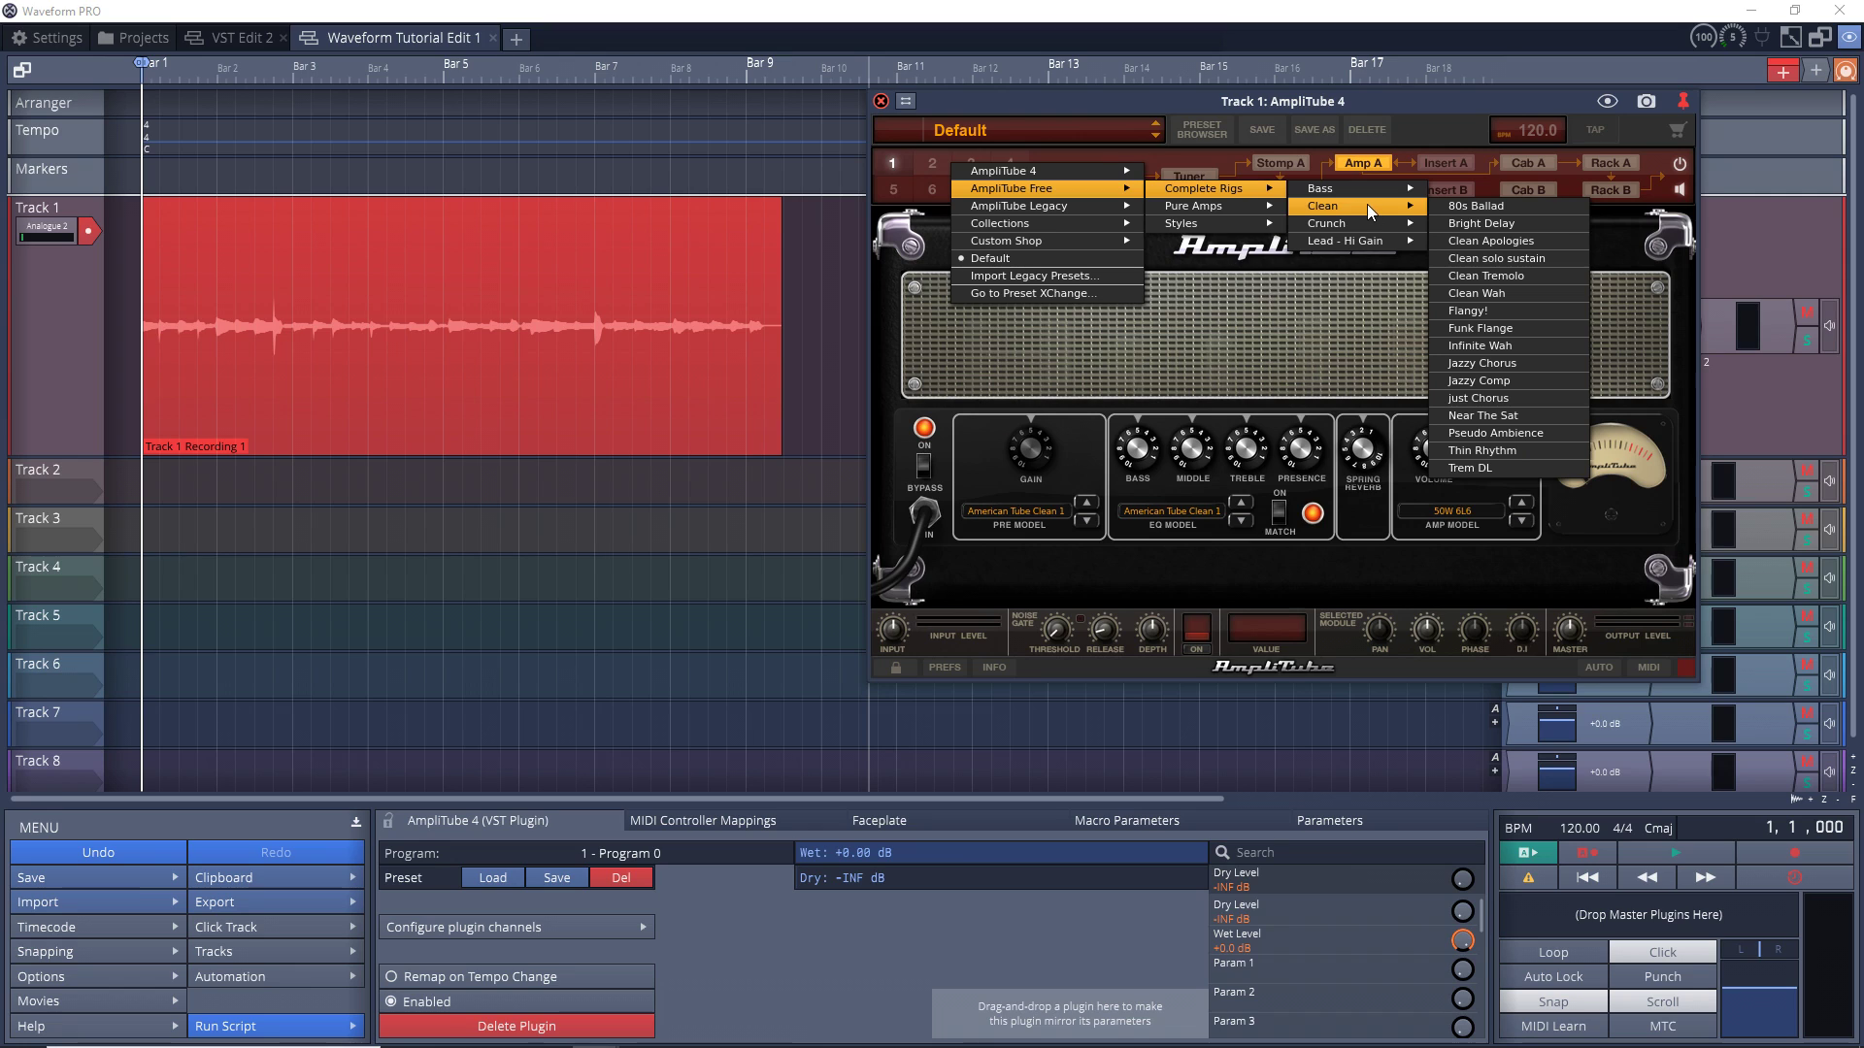
click(207, 9)
key(space)
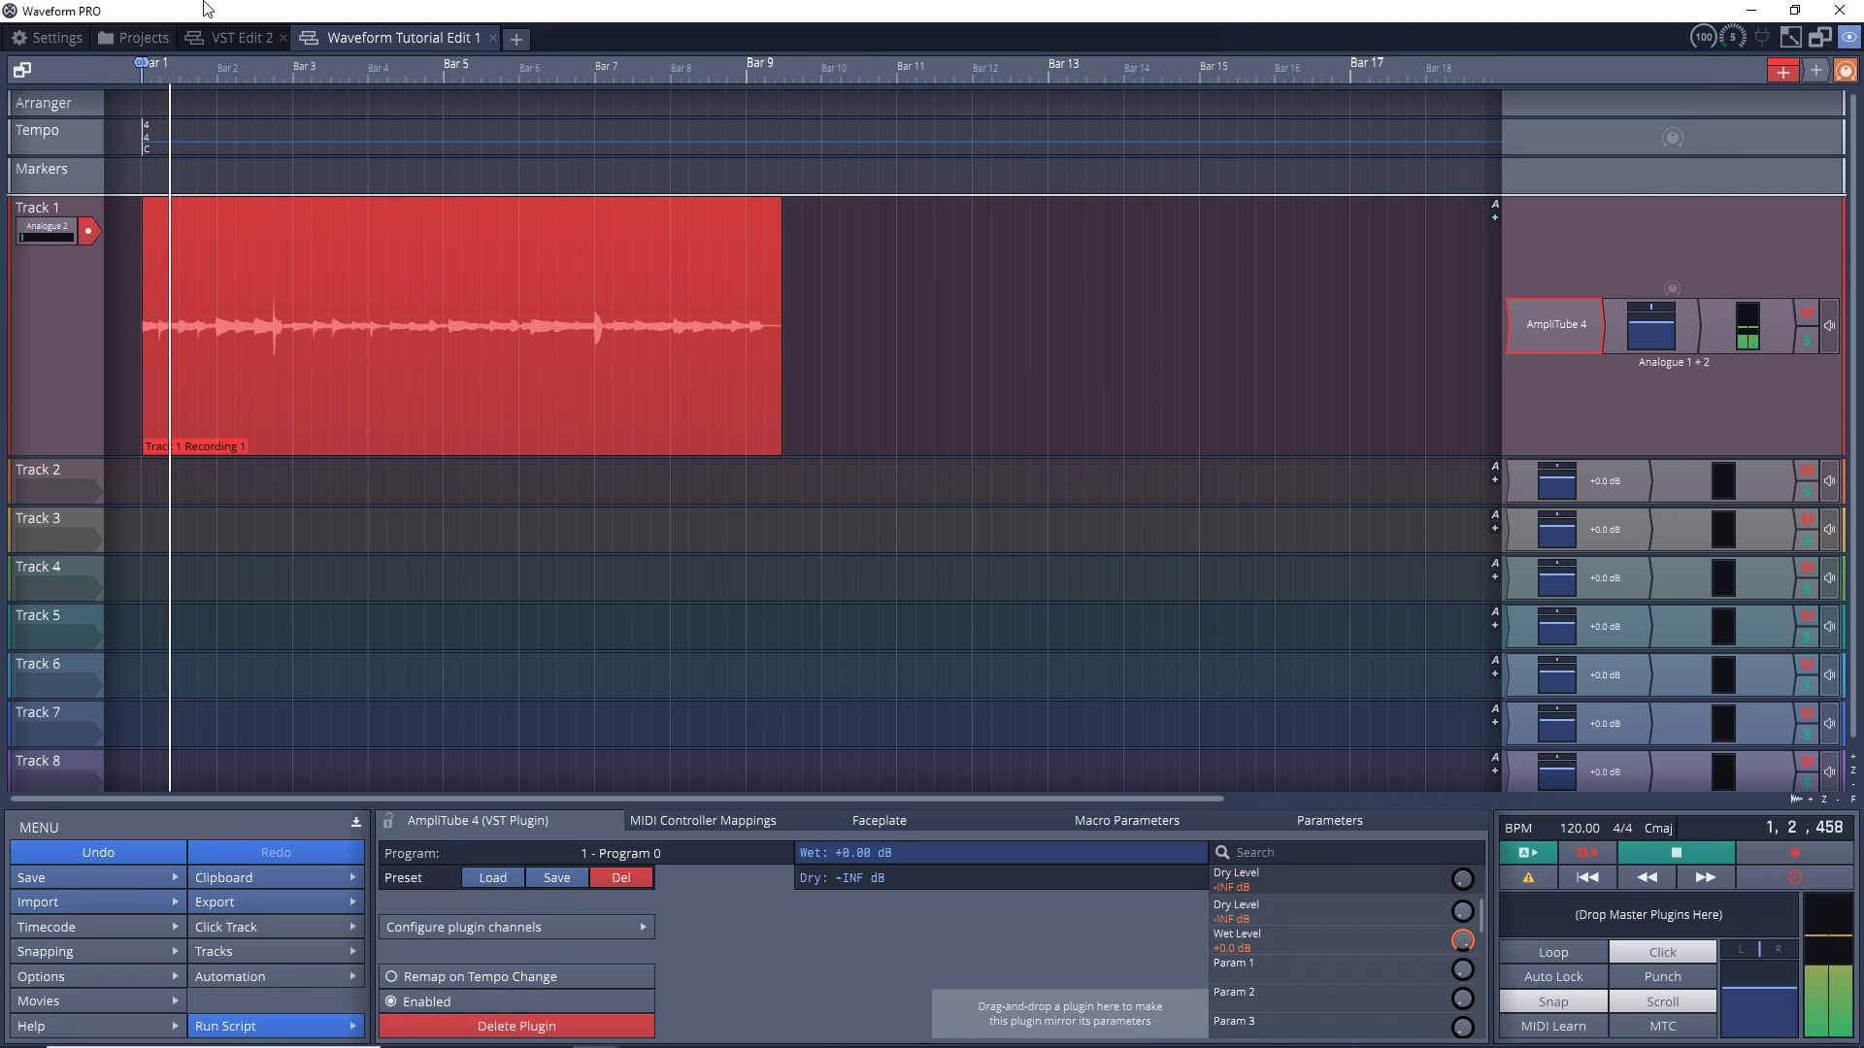
Step: Stop playback, close the AmpliTube window, and select the Track 1 recording clip
double_click(1553, 336)
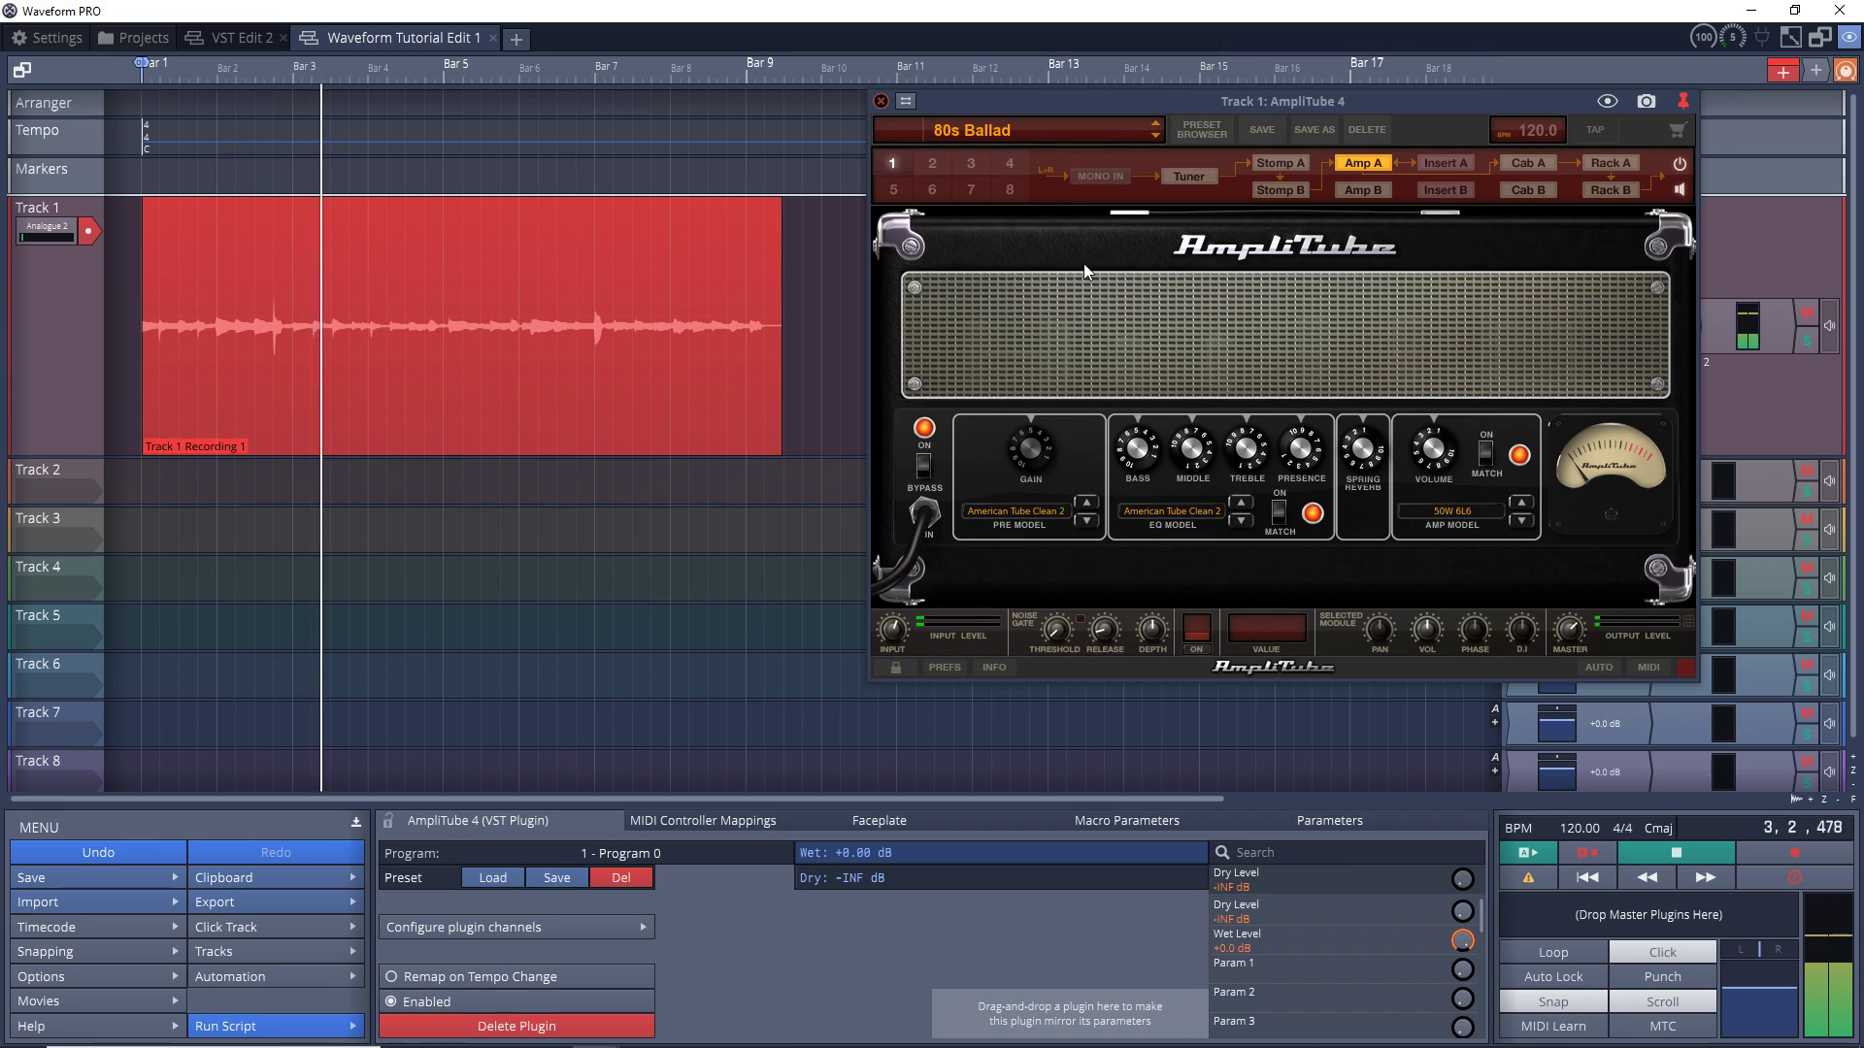
key(space)
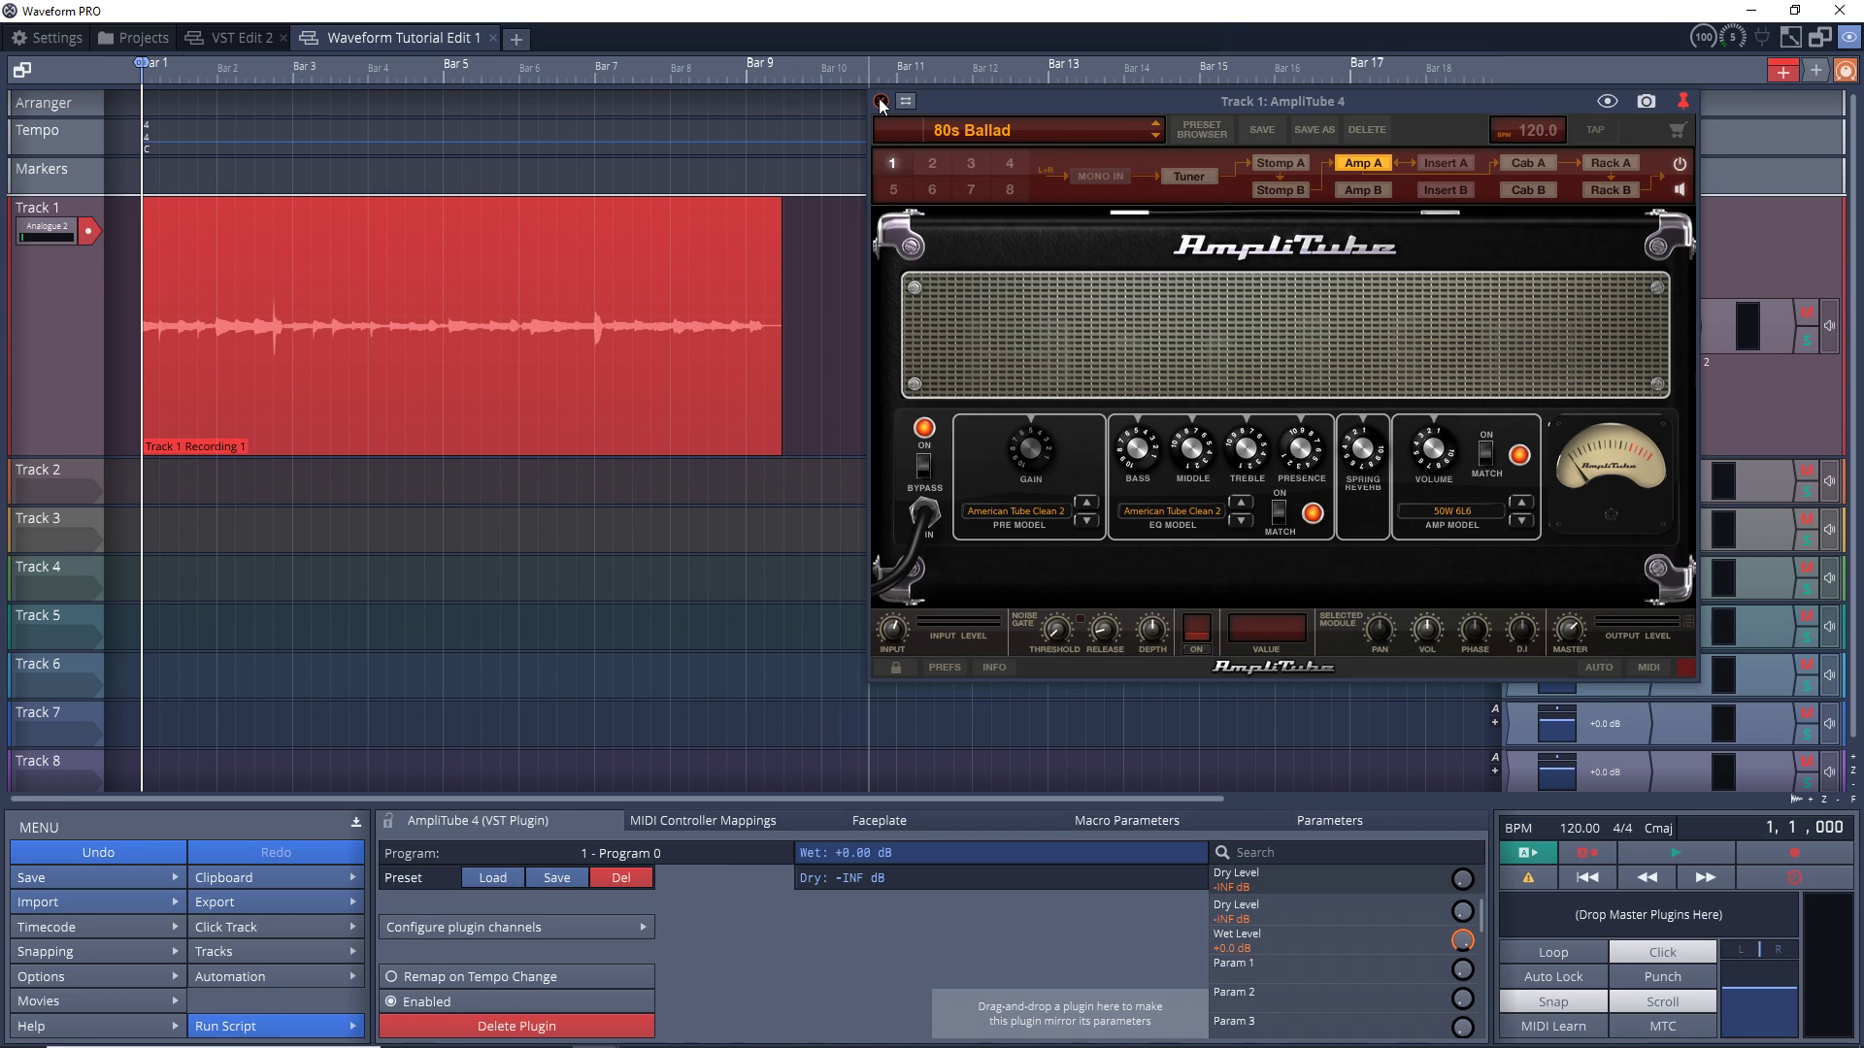
click(881, 102)
click(465, 211)
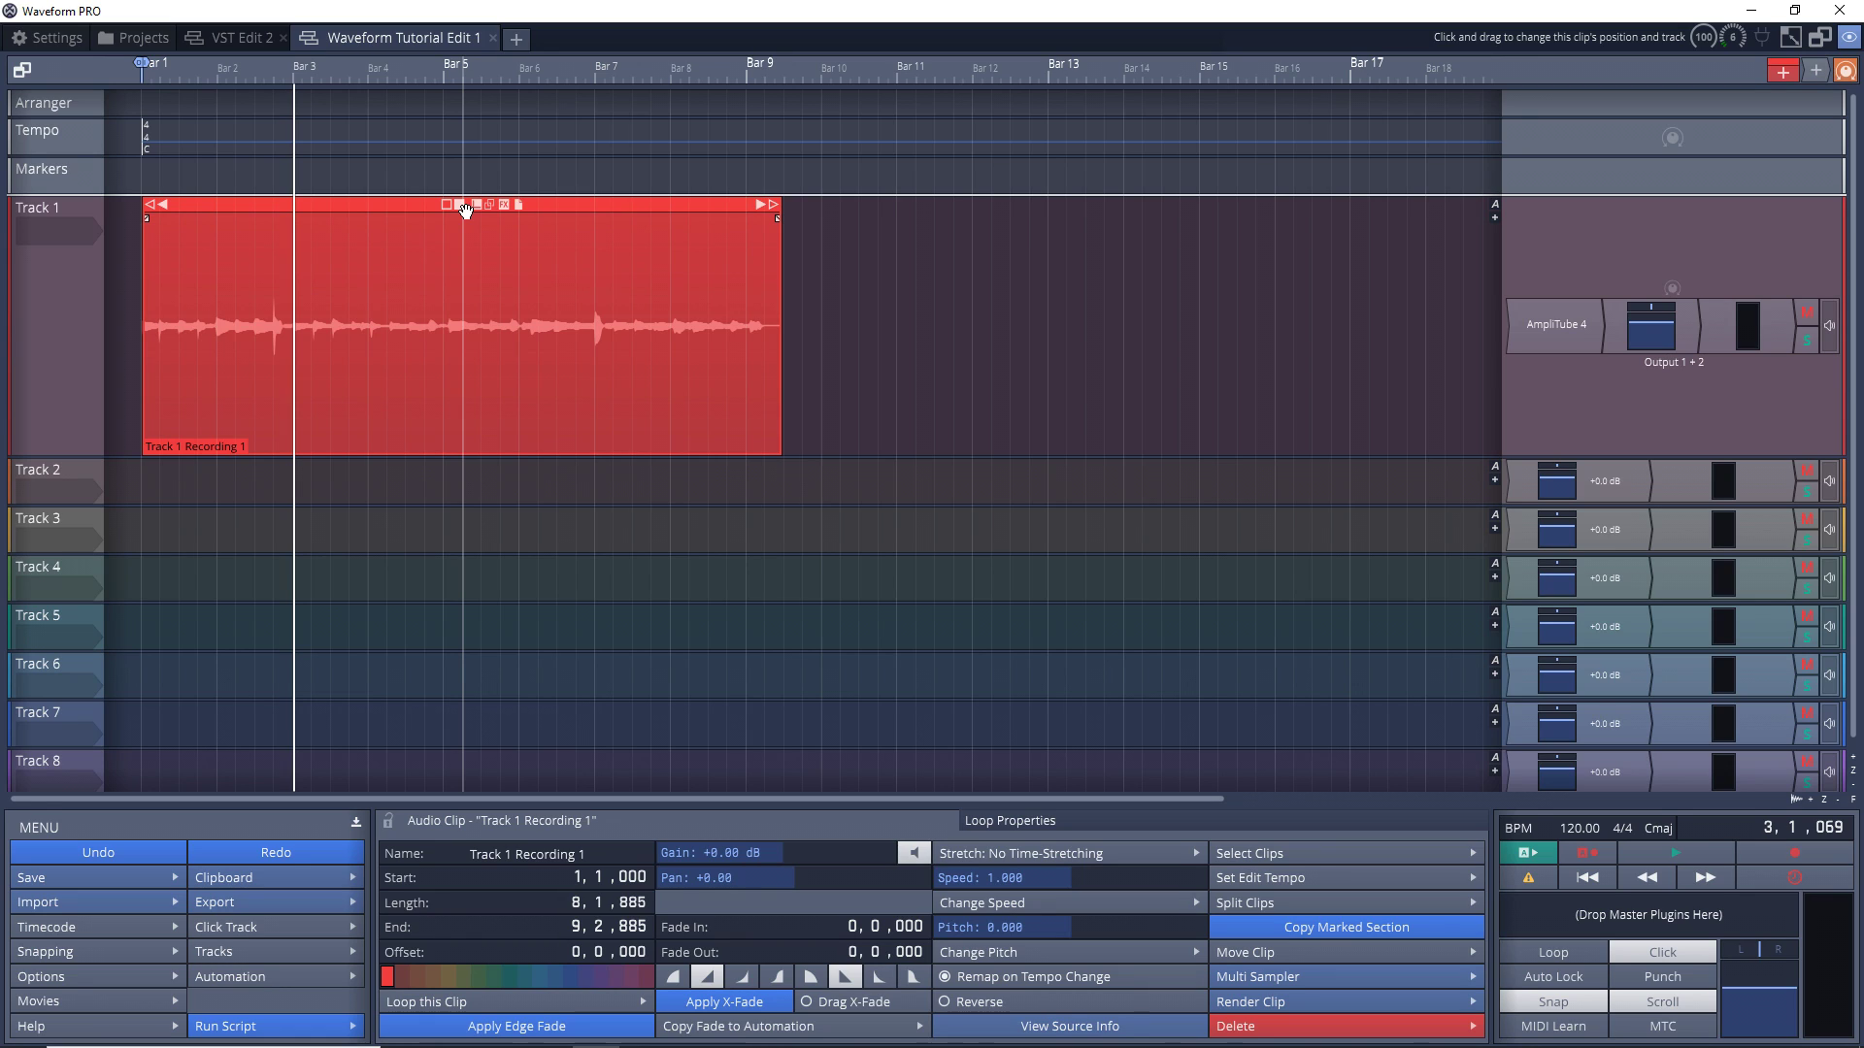
Step: Open the MIDI Devices settings showing the USB Axiom 25 and start a new virtual MIDI input
click(48, 37)
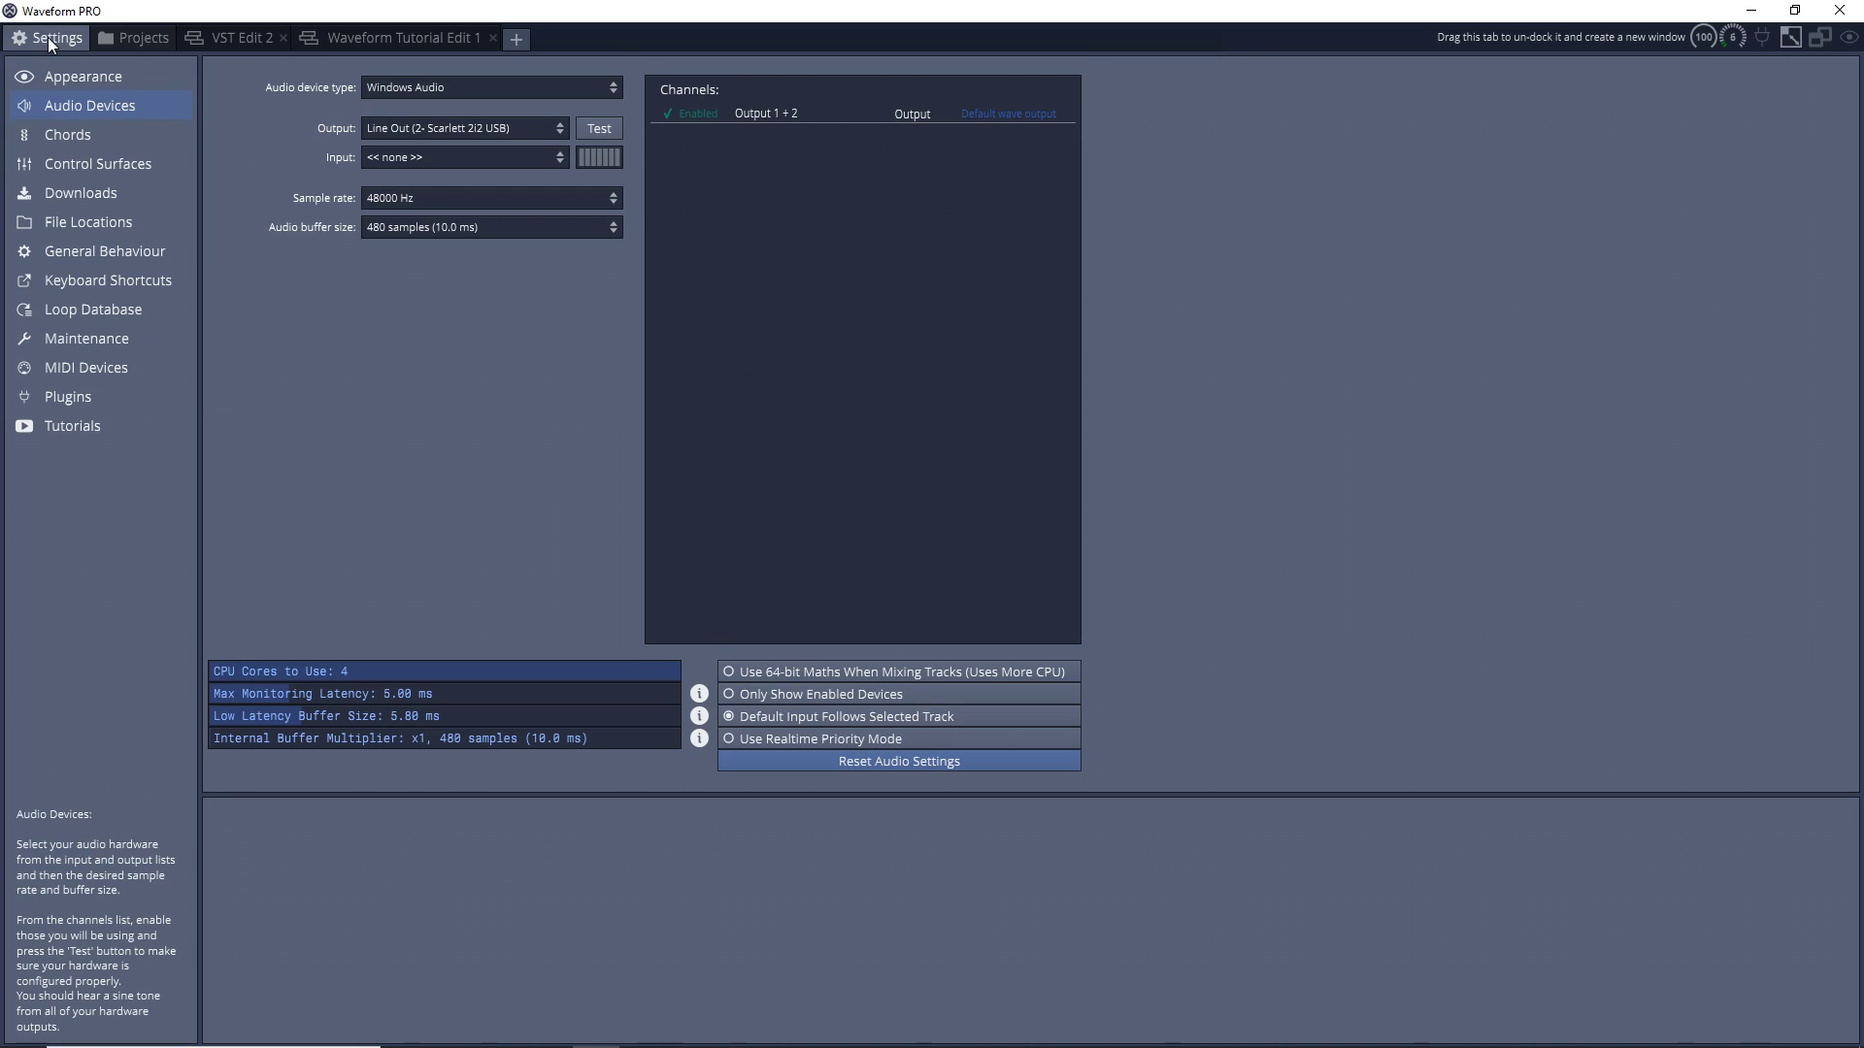
click(92, 377)
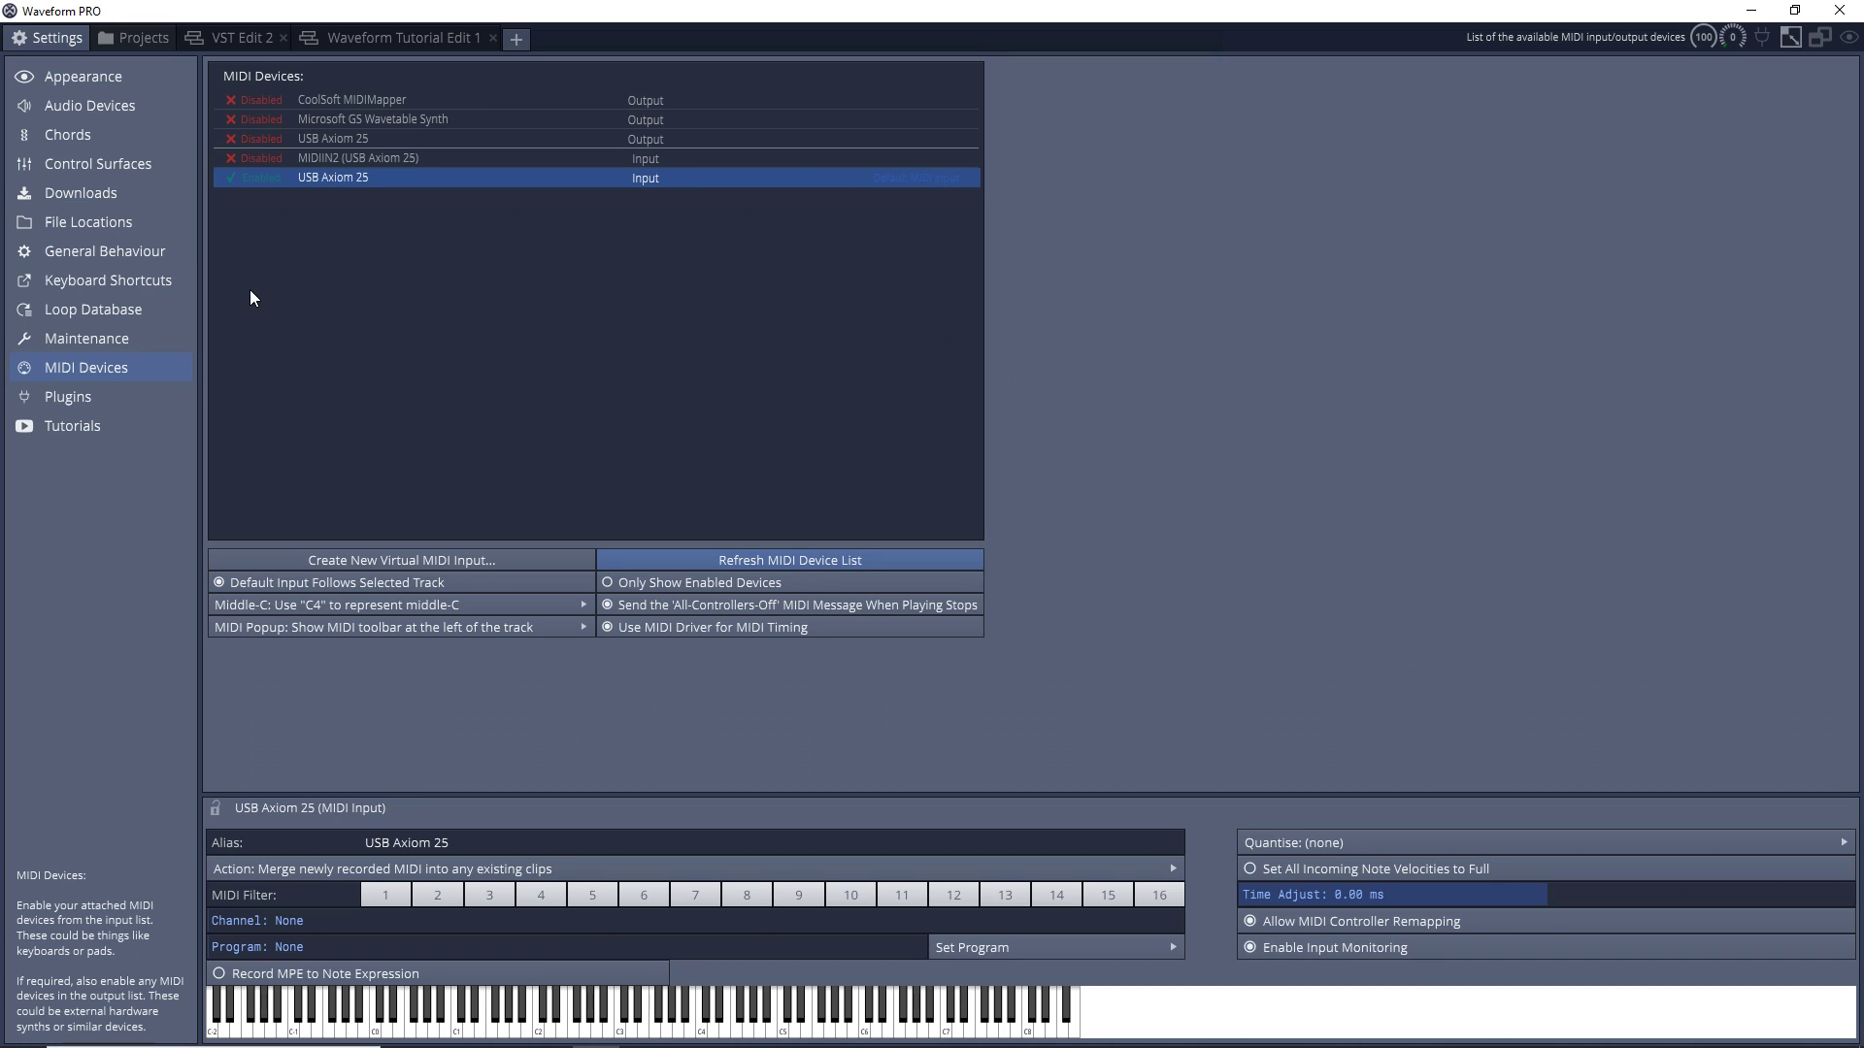
click(343, 559)
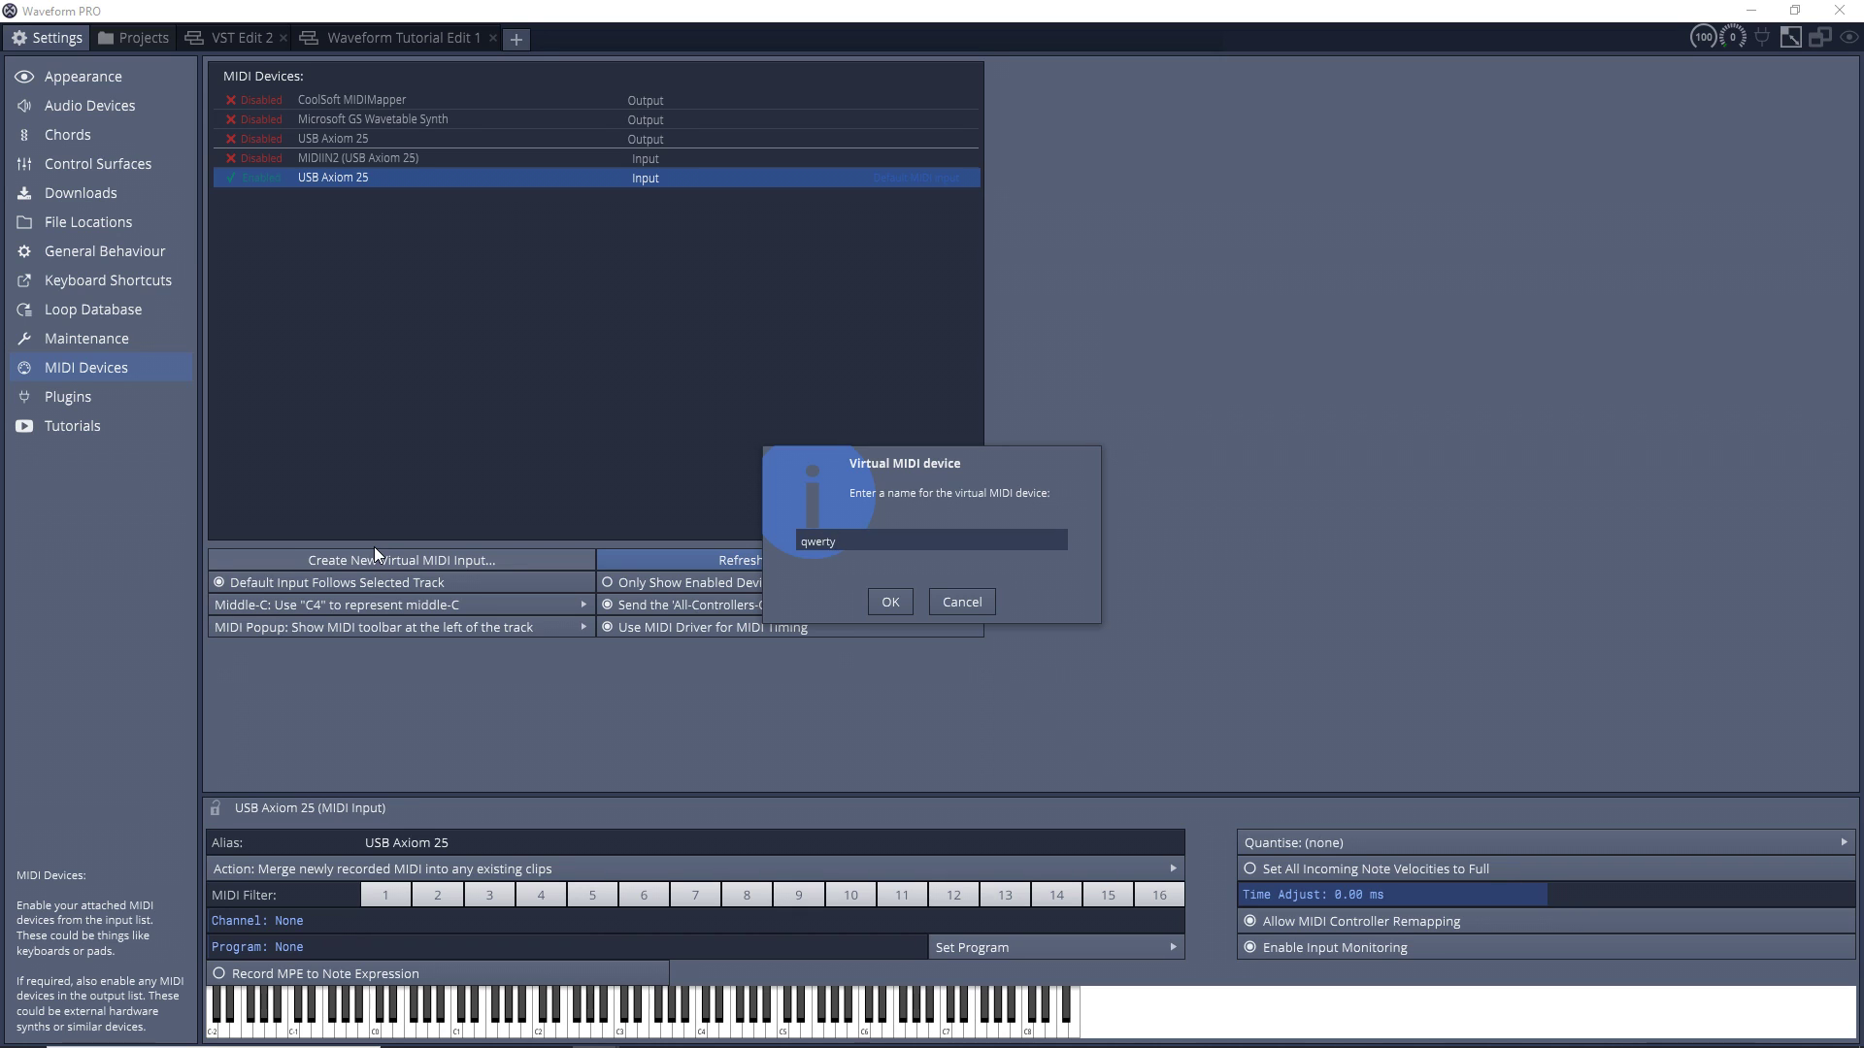
Step: Name the virtual MIDI input 'qwerty' and return to the Waveform Tutorial Edit 1 edit
key(Return)
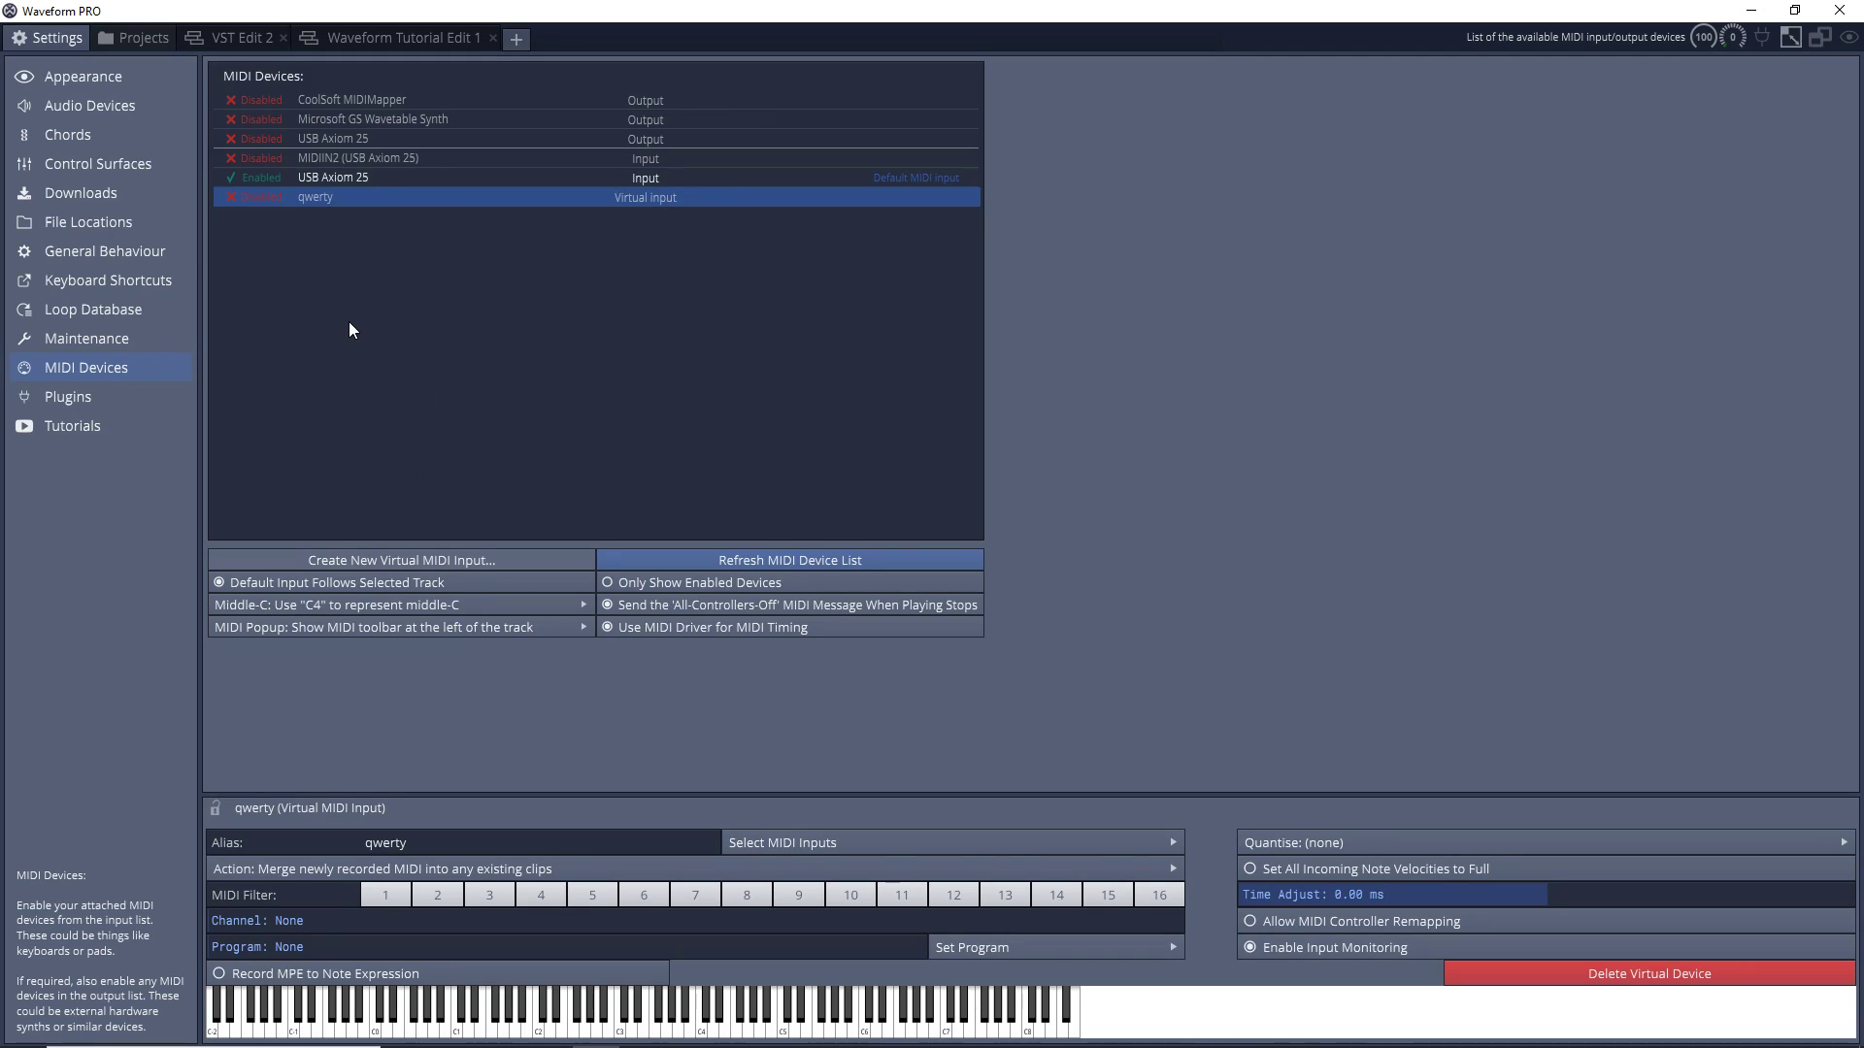
click(383, 37)
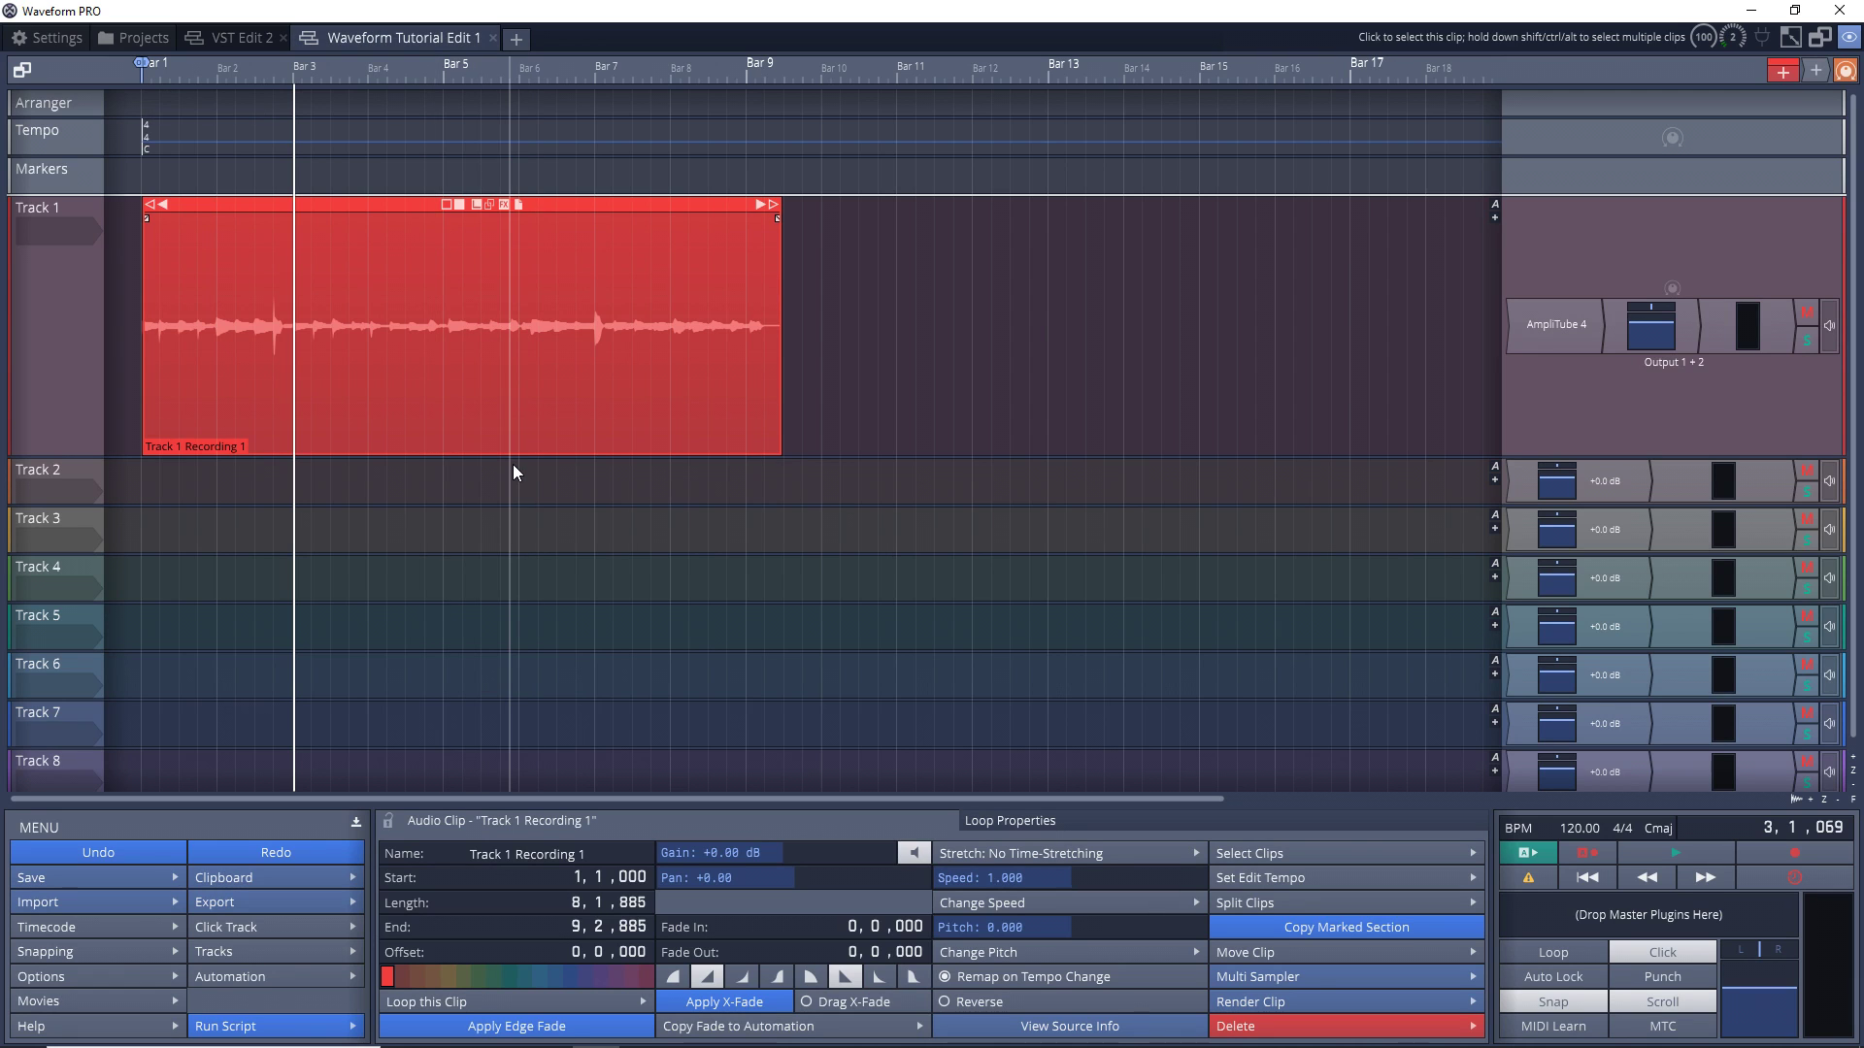
Step: Expand Track 2 and set its input to the USB Axiom 25 MIDI keyboard
click(57, 467)
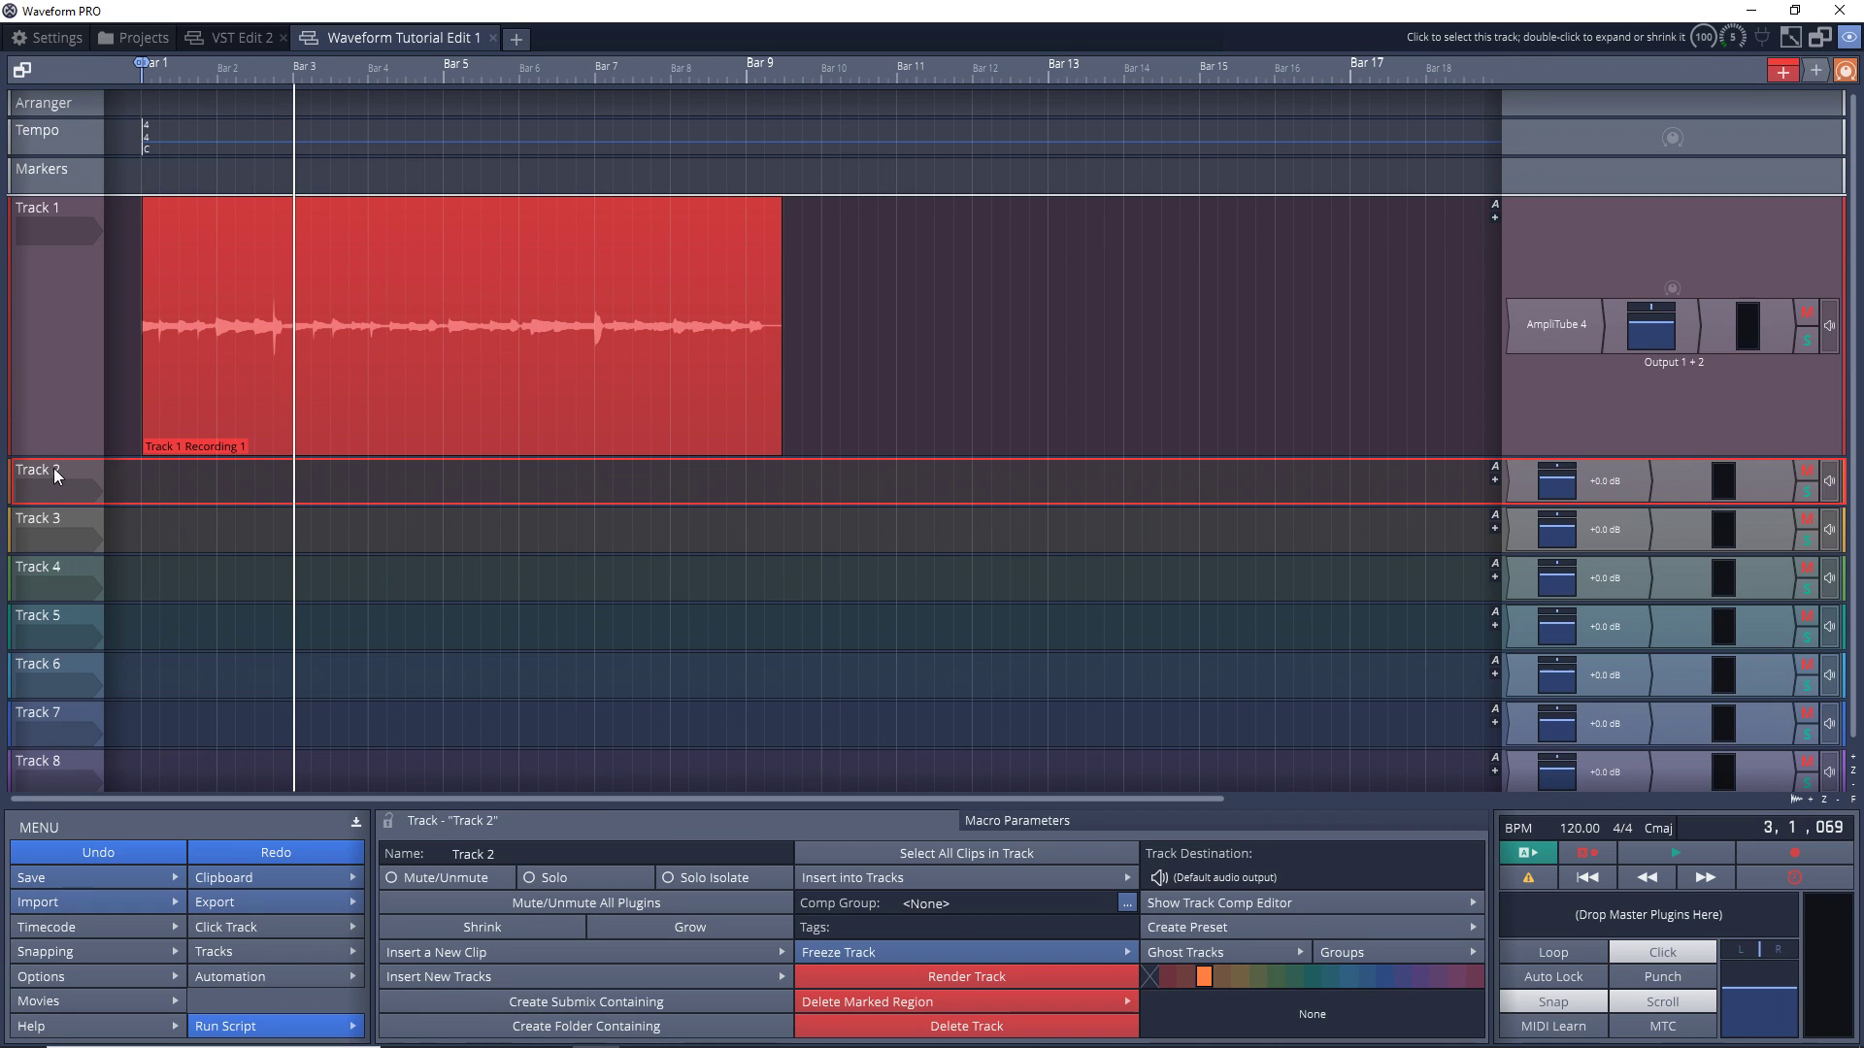
double_click(50, 473)
click(45, 494)
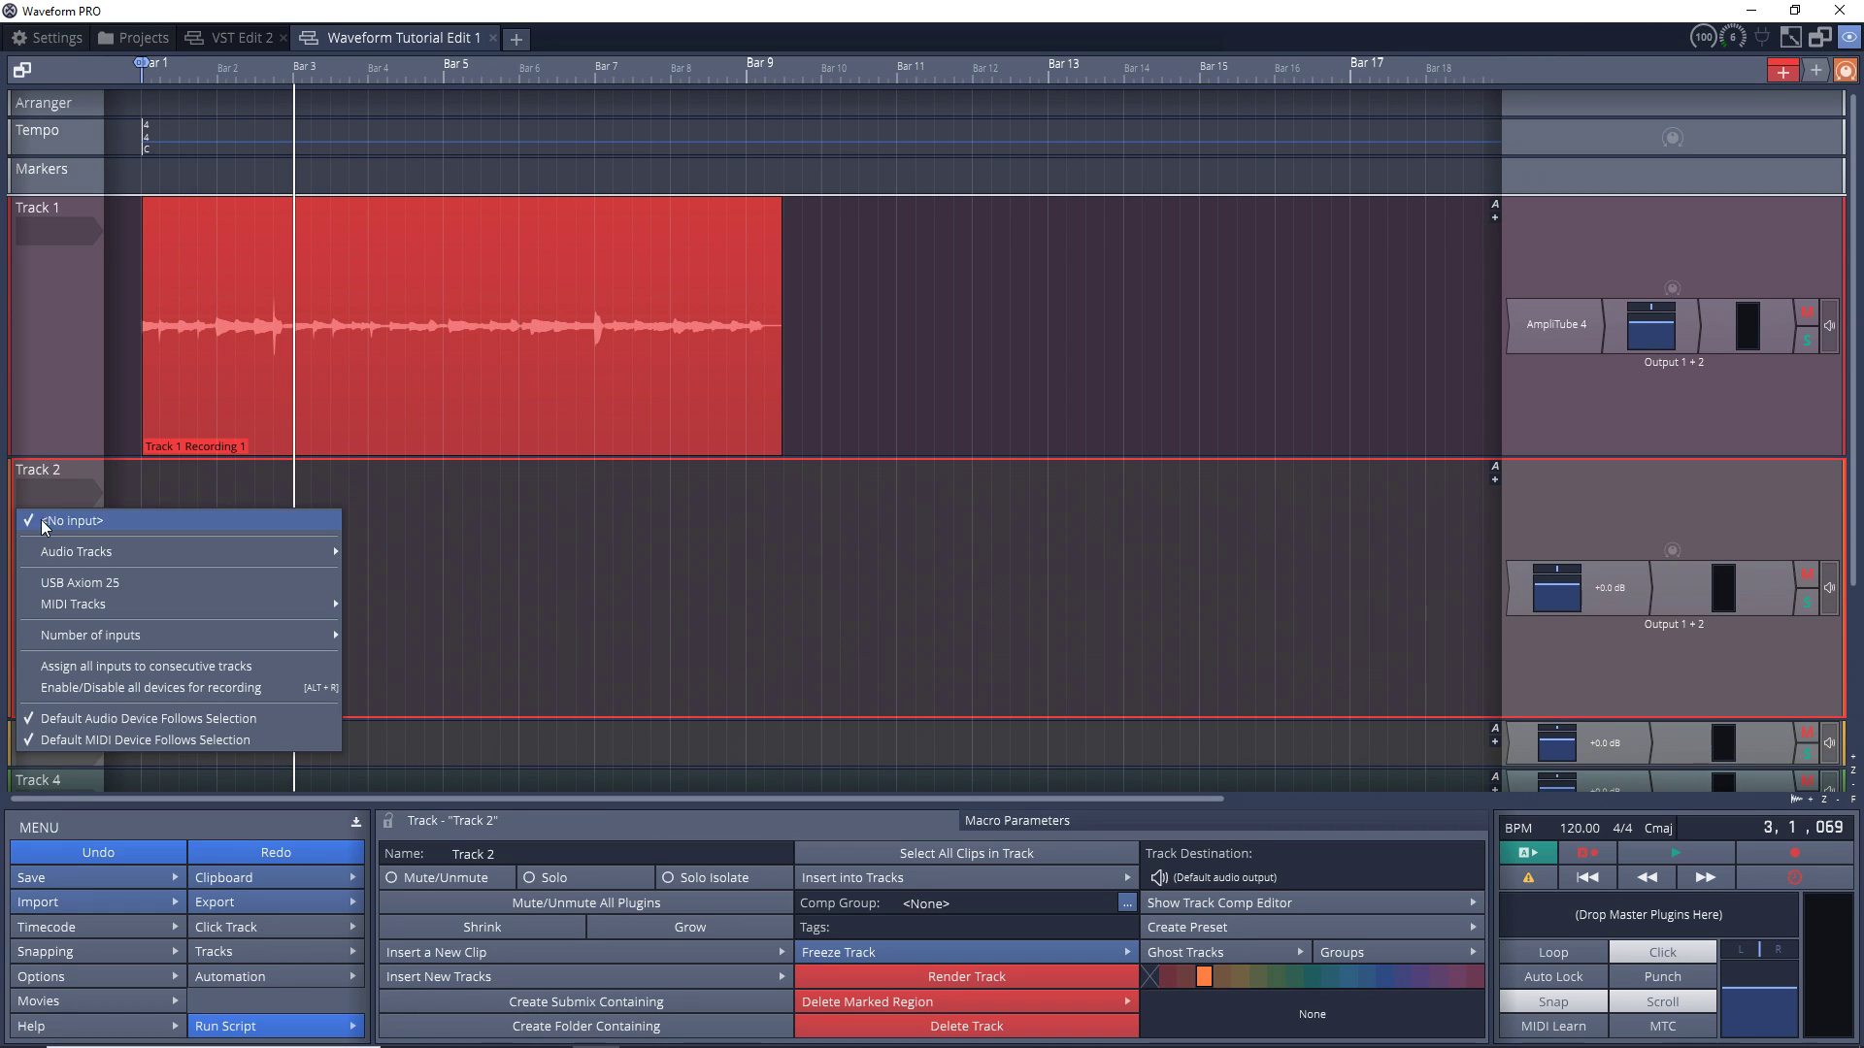
click(70, 582)
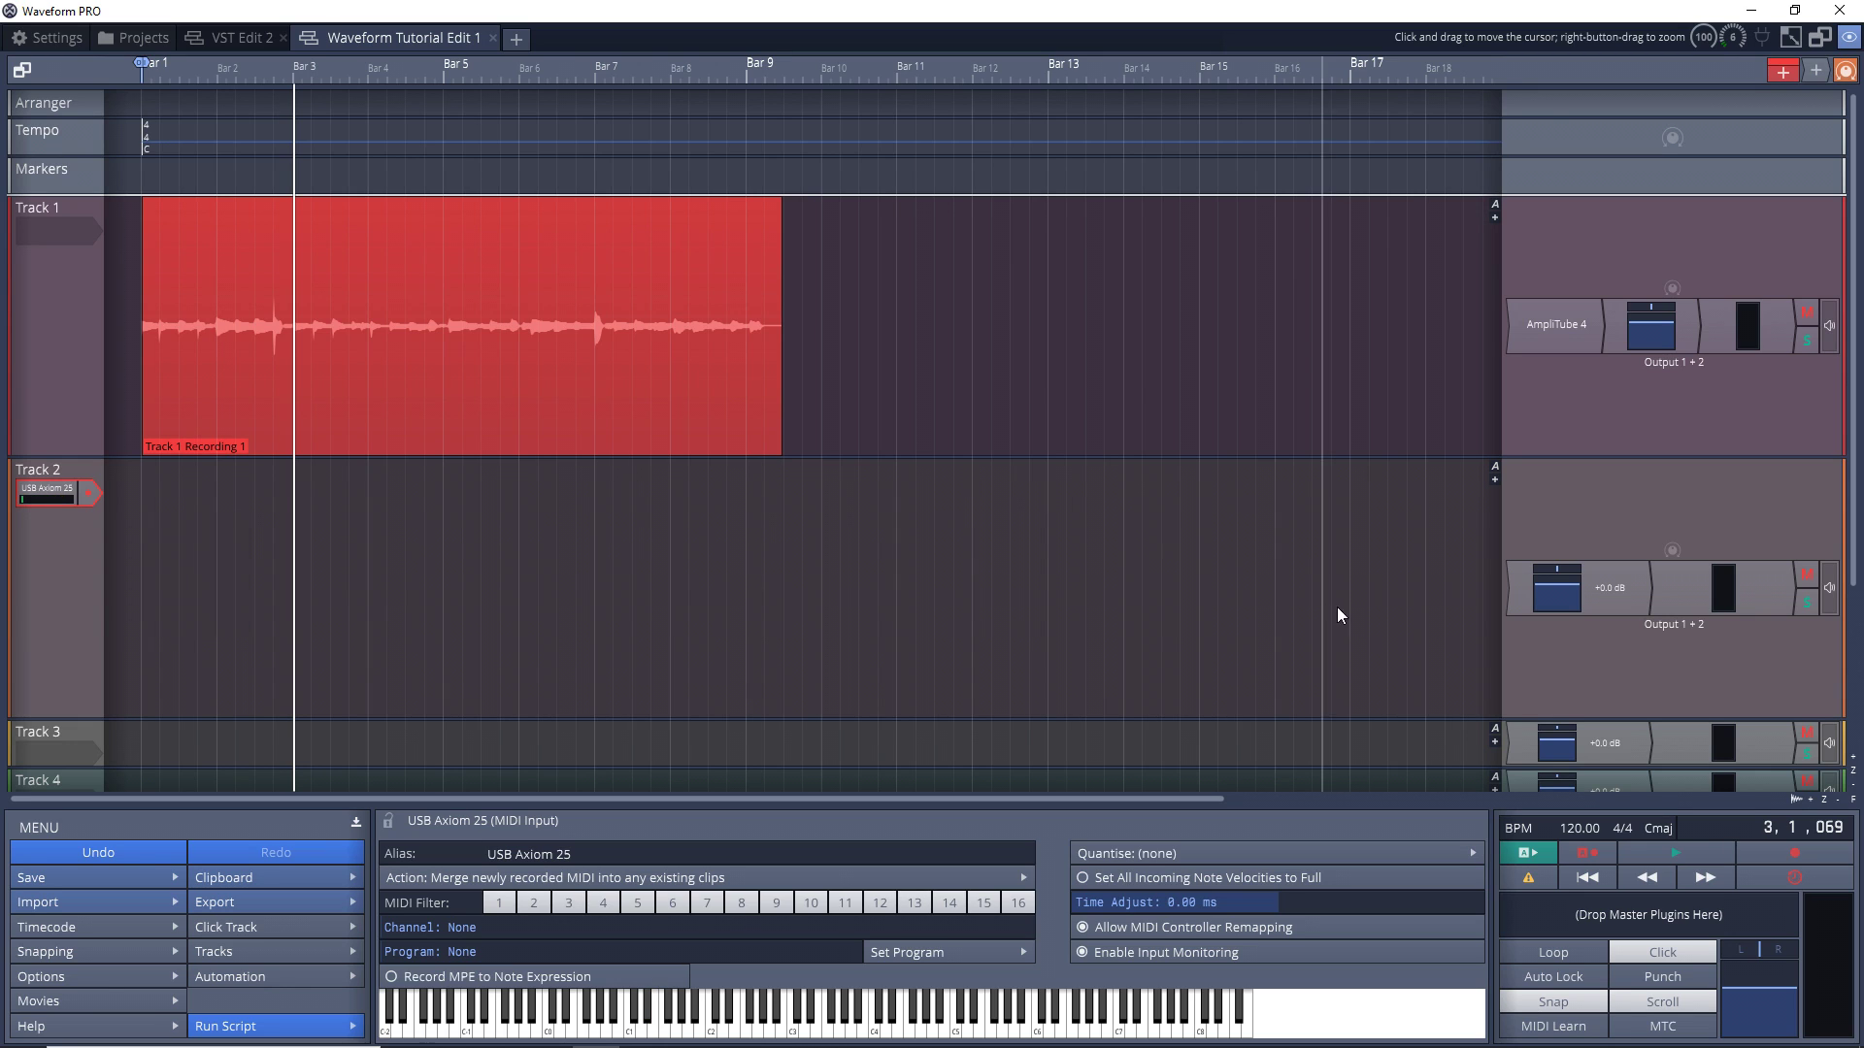
right_click(1520, 592)
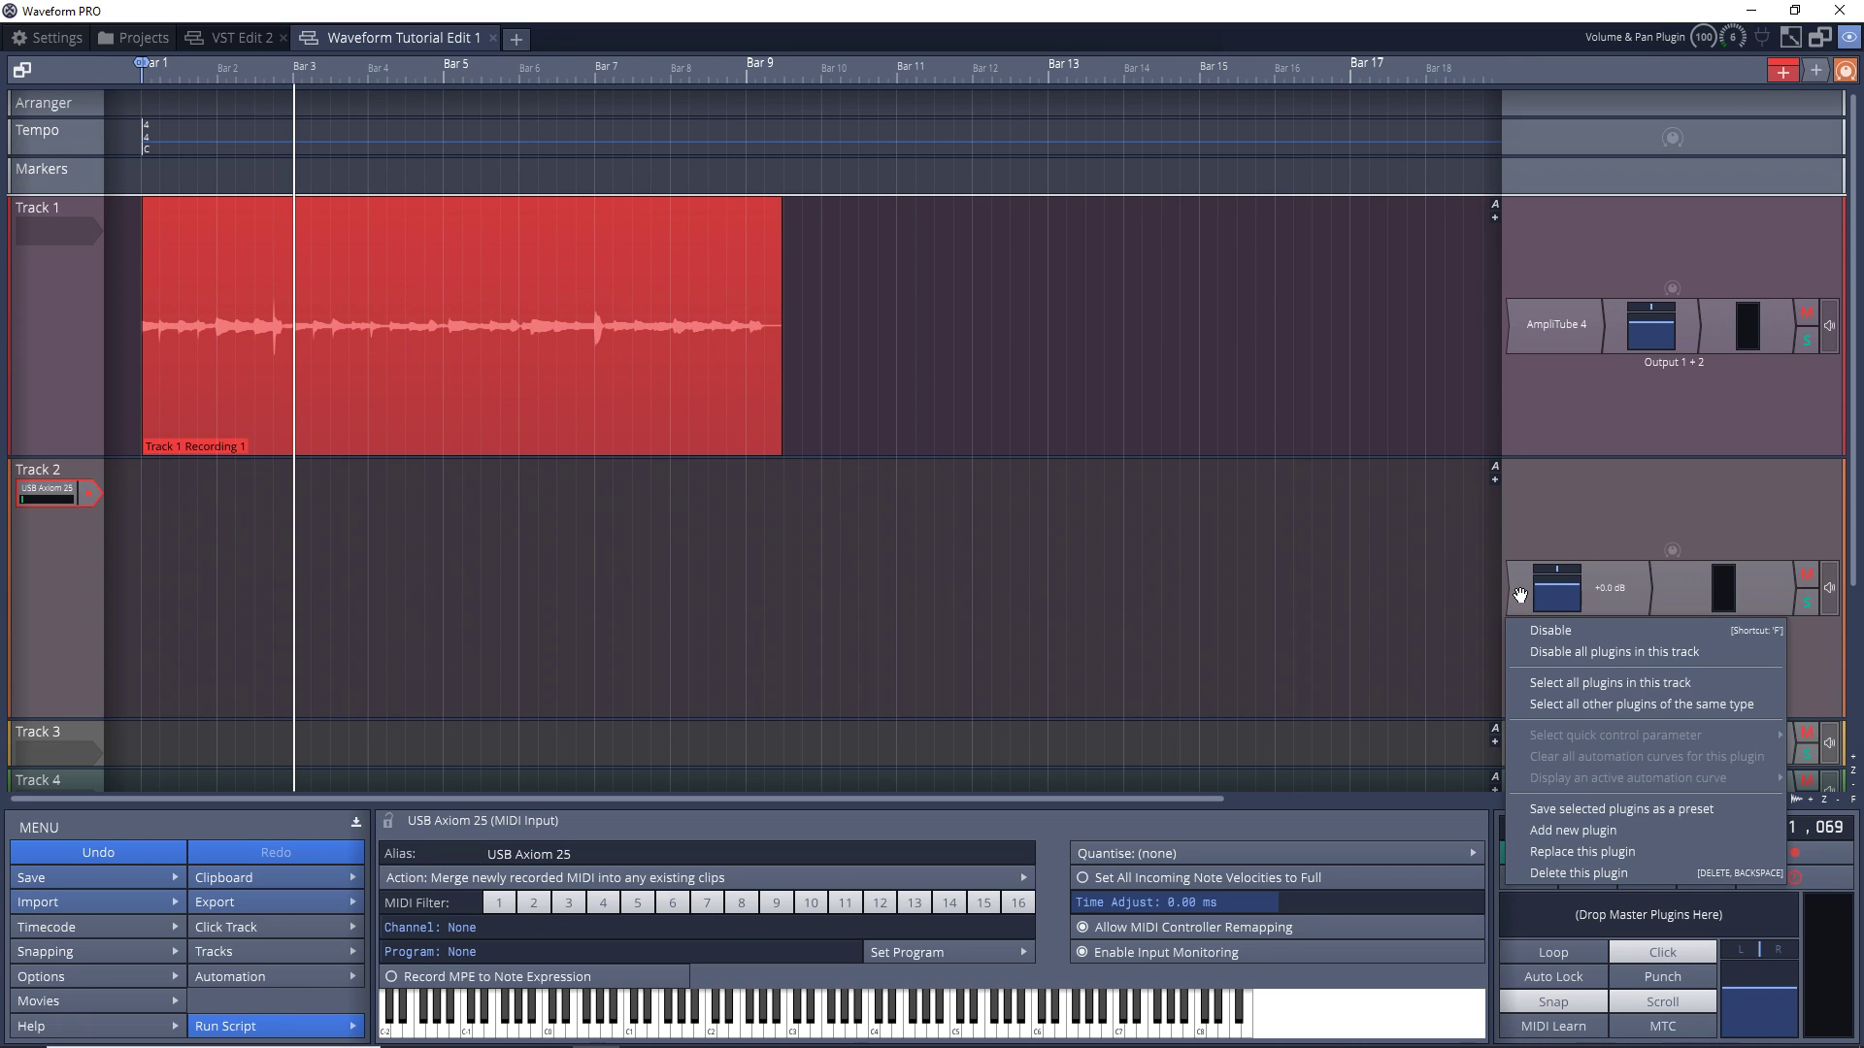
Step: Insert the 4OSC synth from Recent plug-ins on Track 2 and centre its editor window
click(1553, 833)
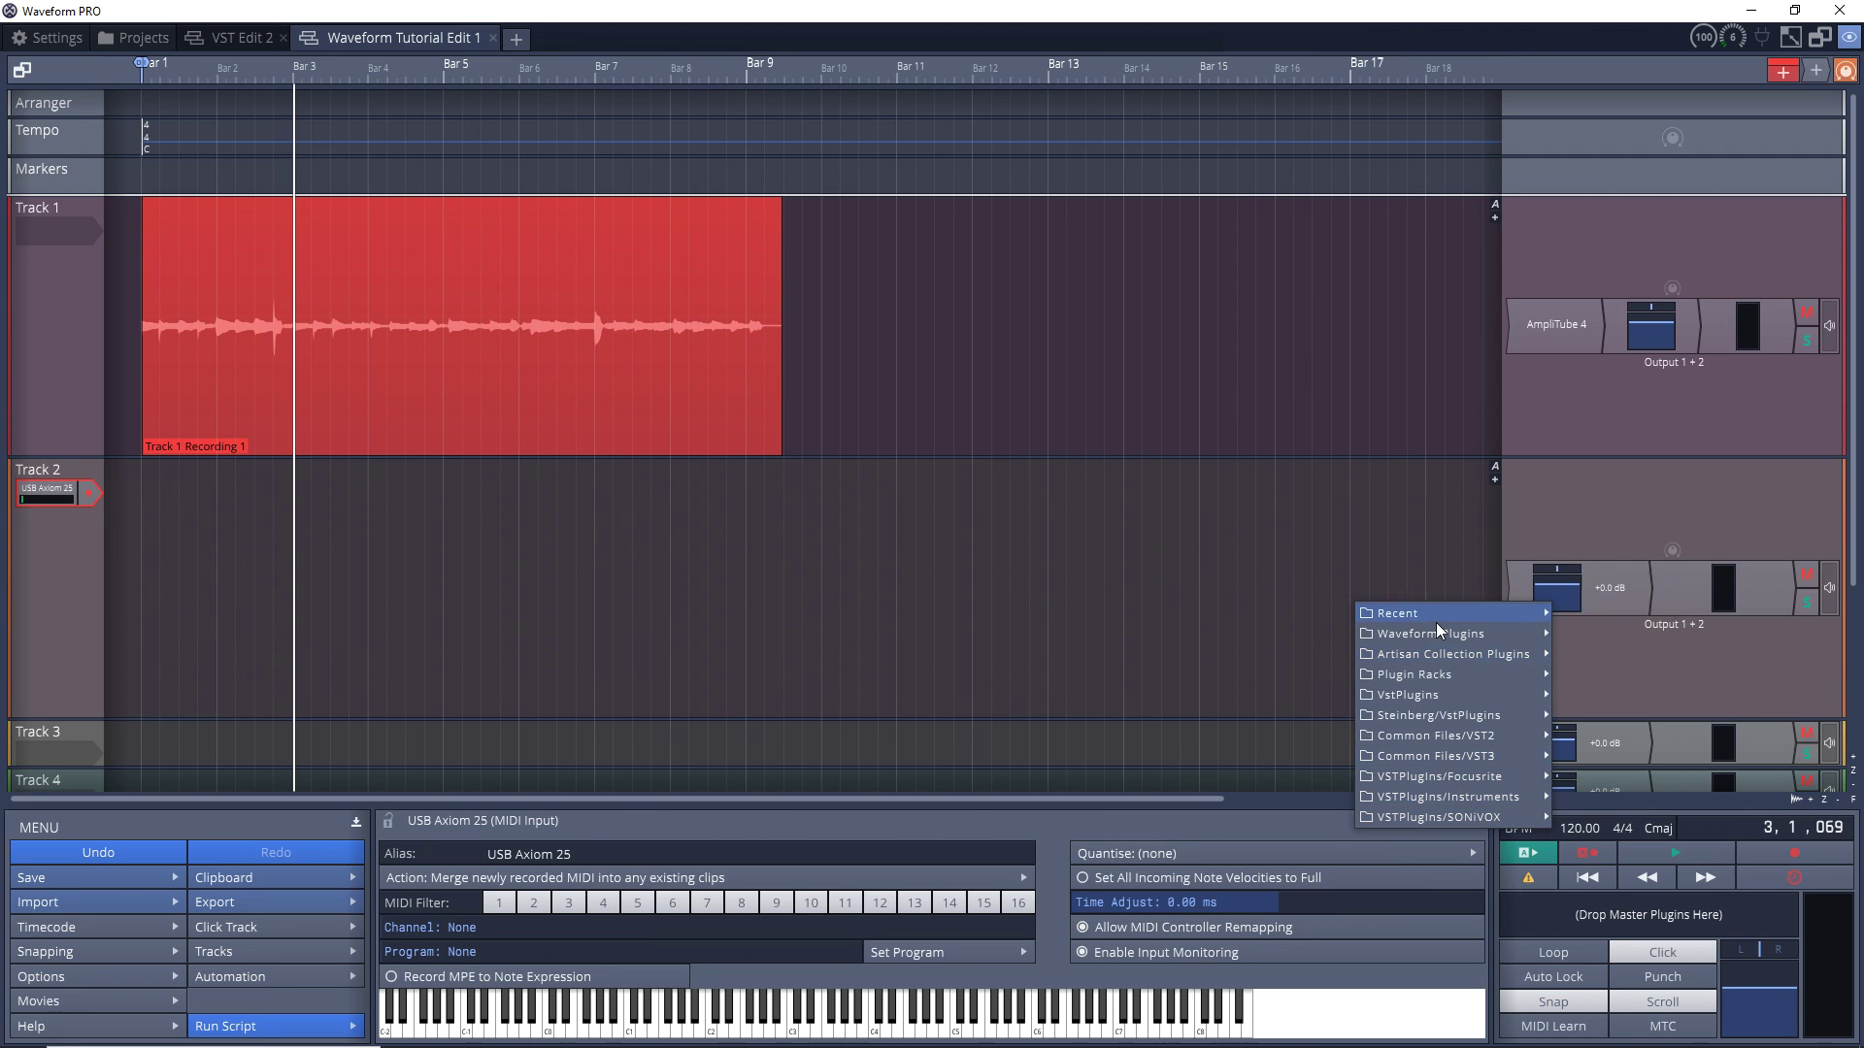
mouse_move(1453, 621)
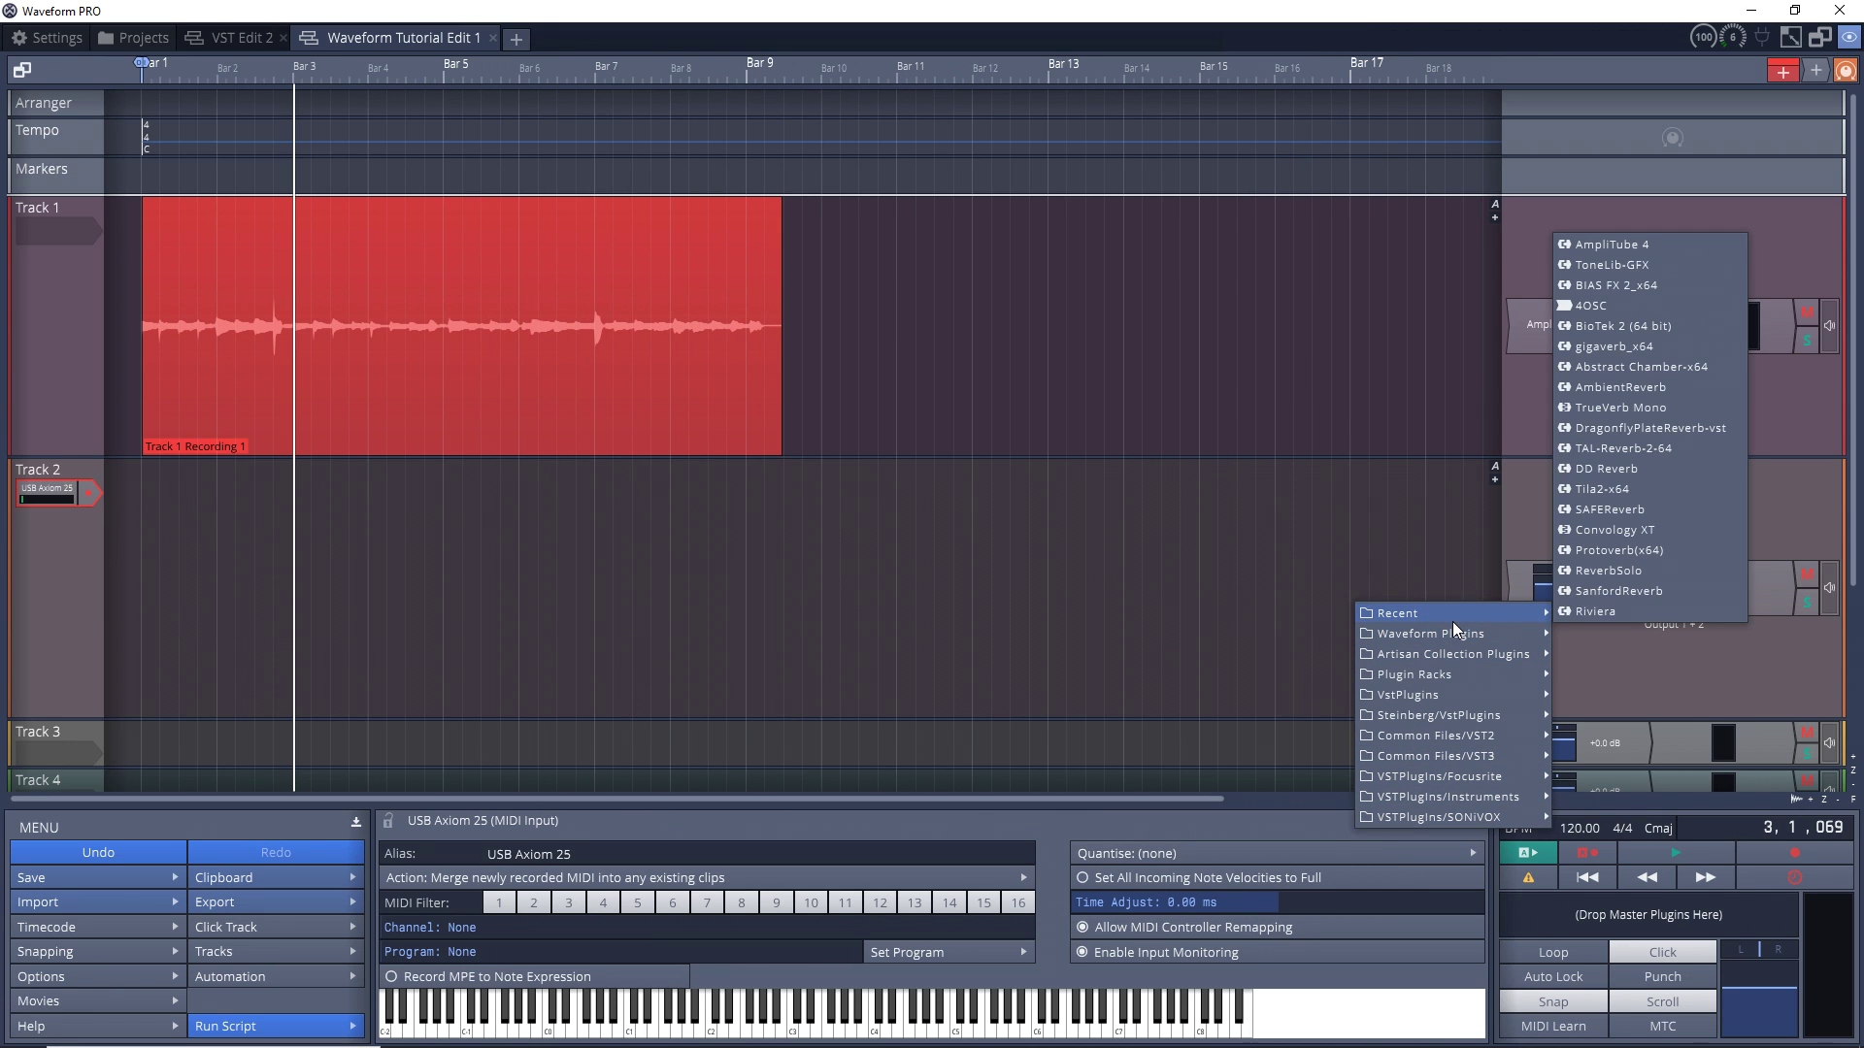
click(1589, 305)
drag(440, 103, 786, 136)
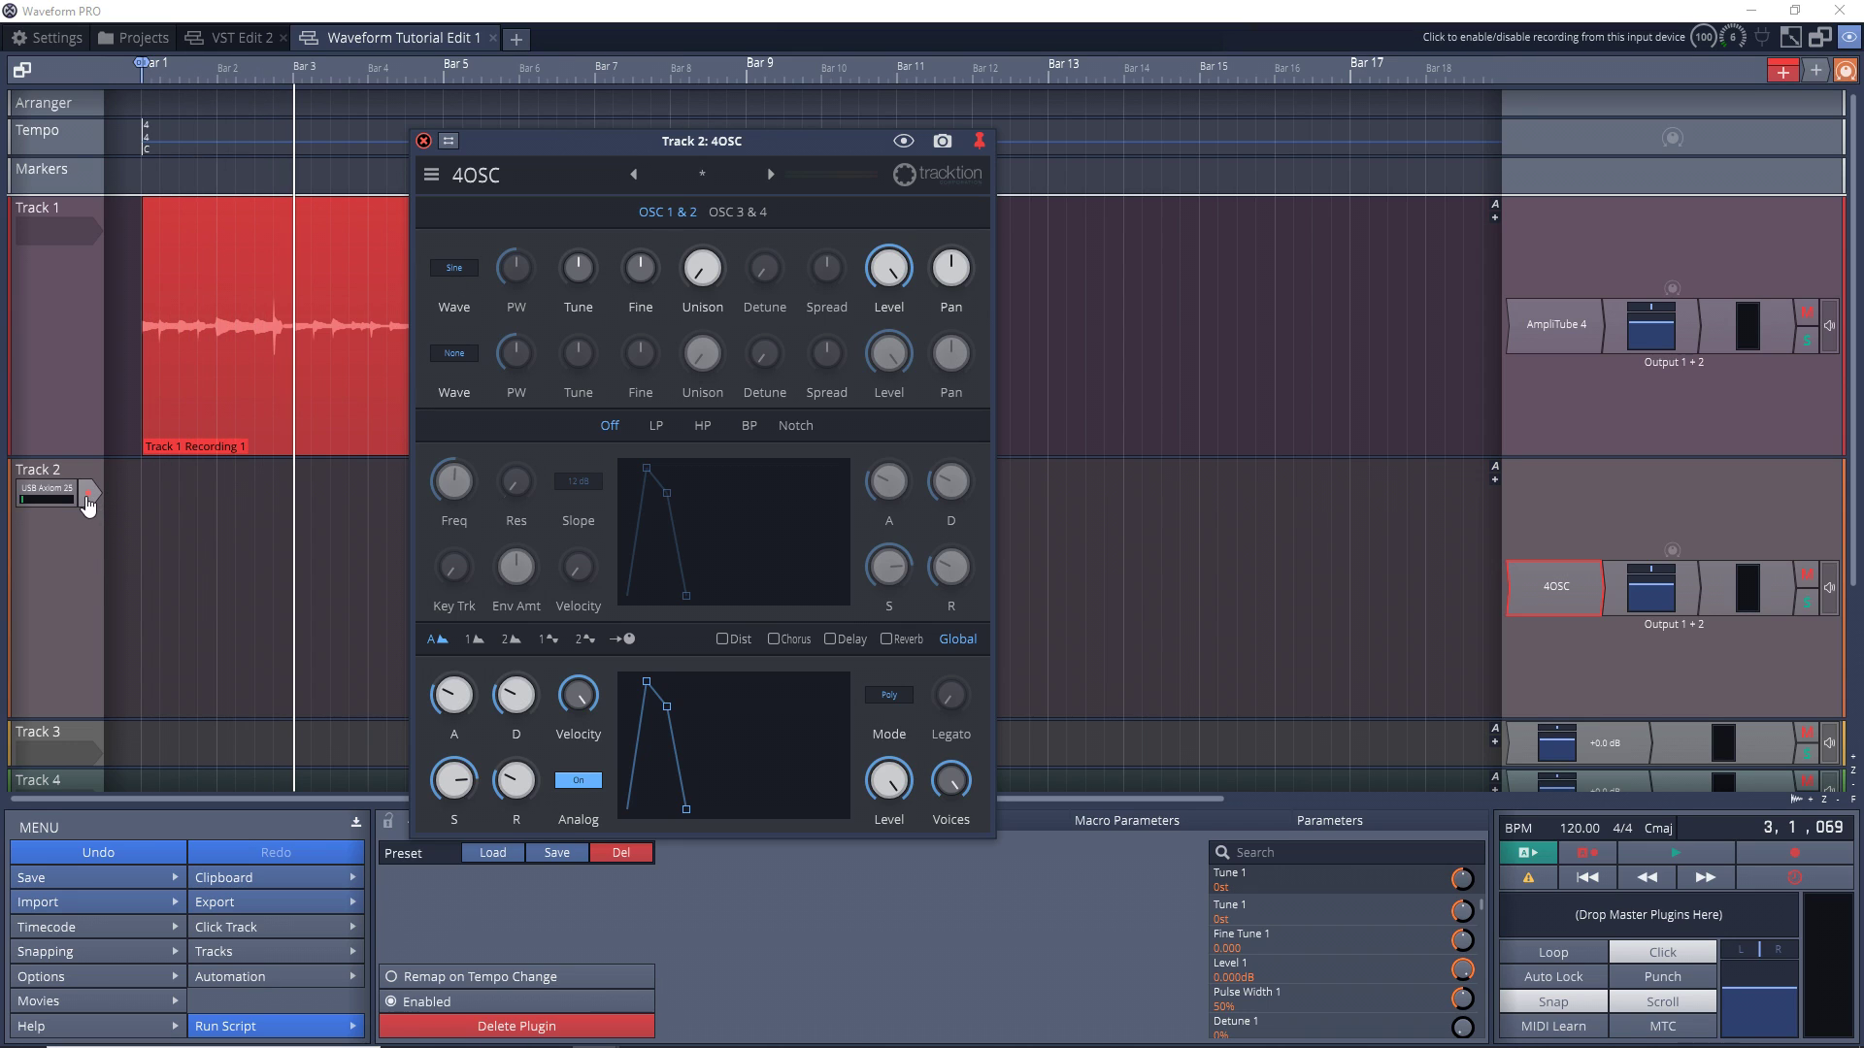
Step: Arm Track 2, mute Track 1, and record the four-bar clip 'Track 2 Recording 1' from bar 1
click(87, 497)
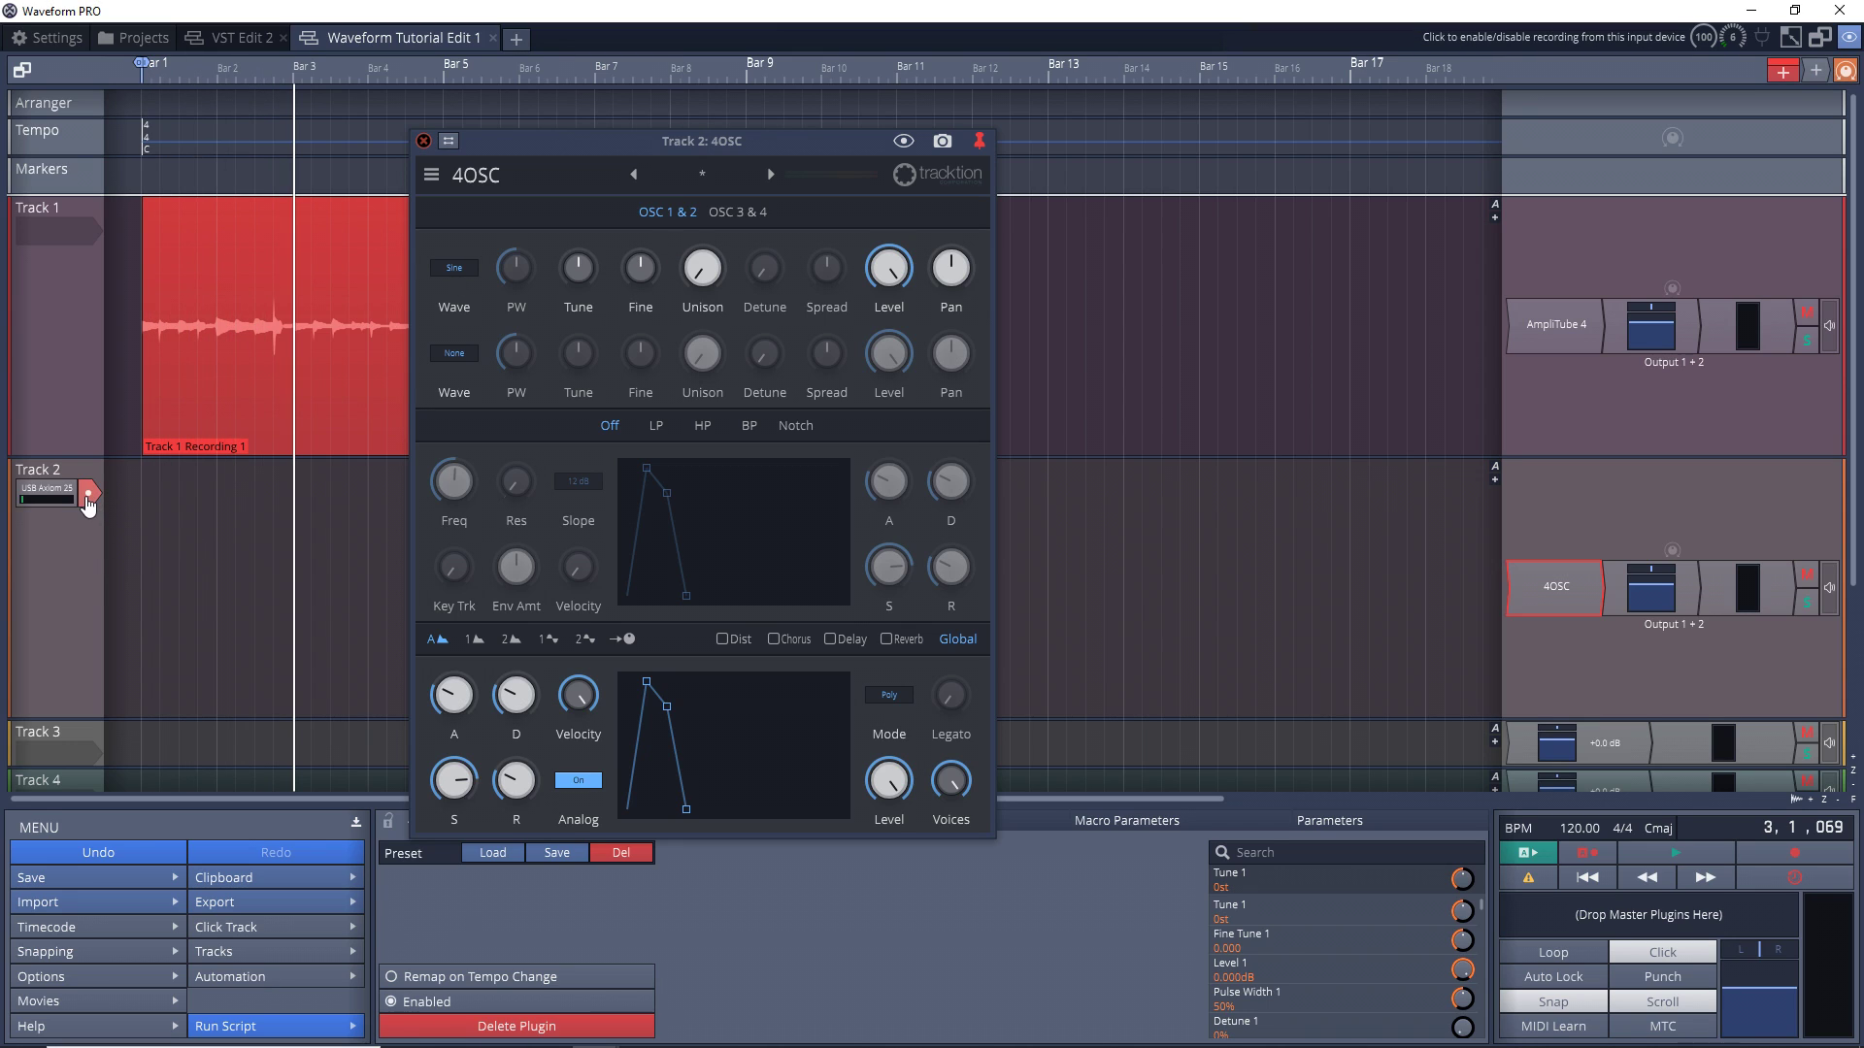
click(1826, 325)
key(Home)
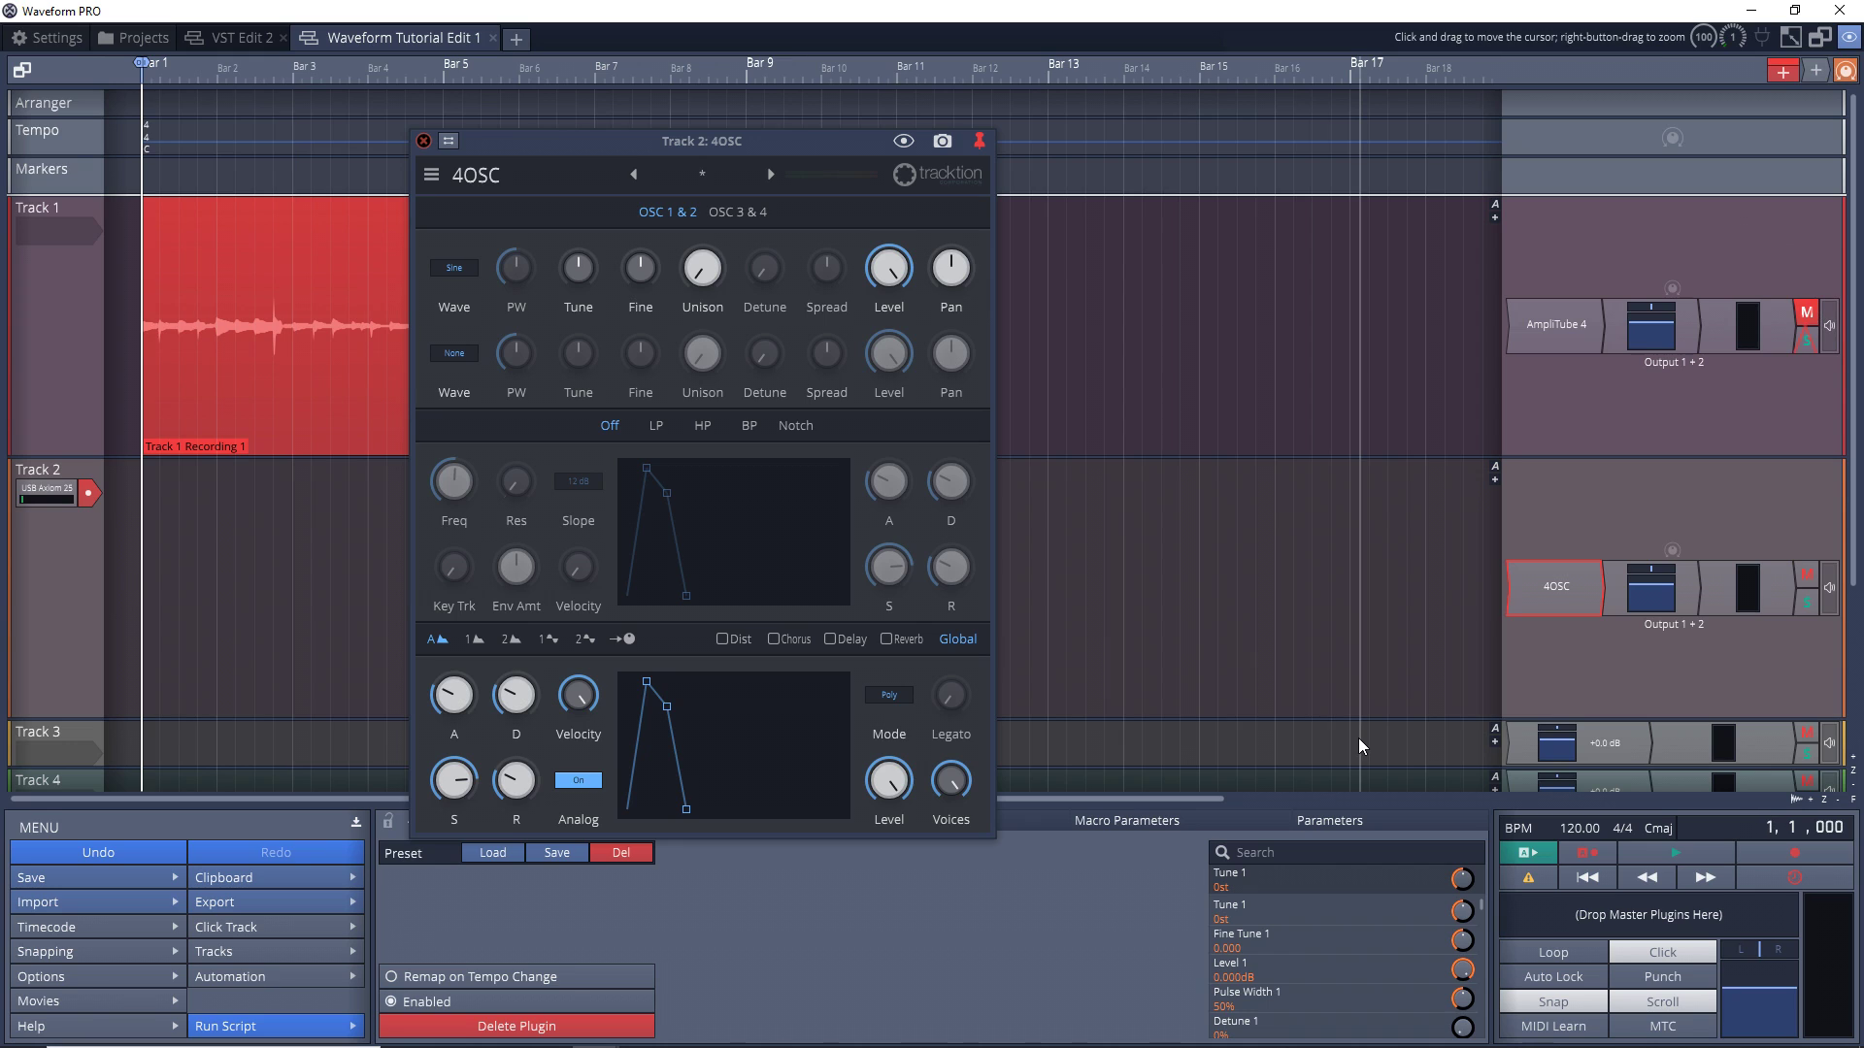
click(1790, 853)
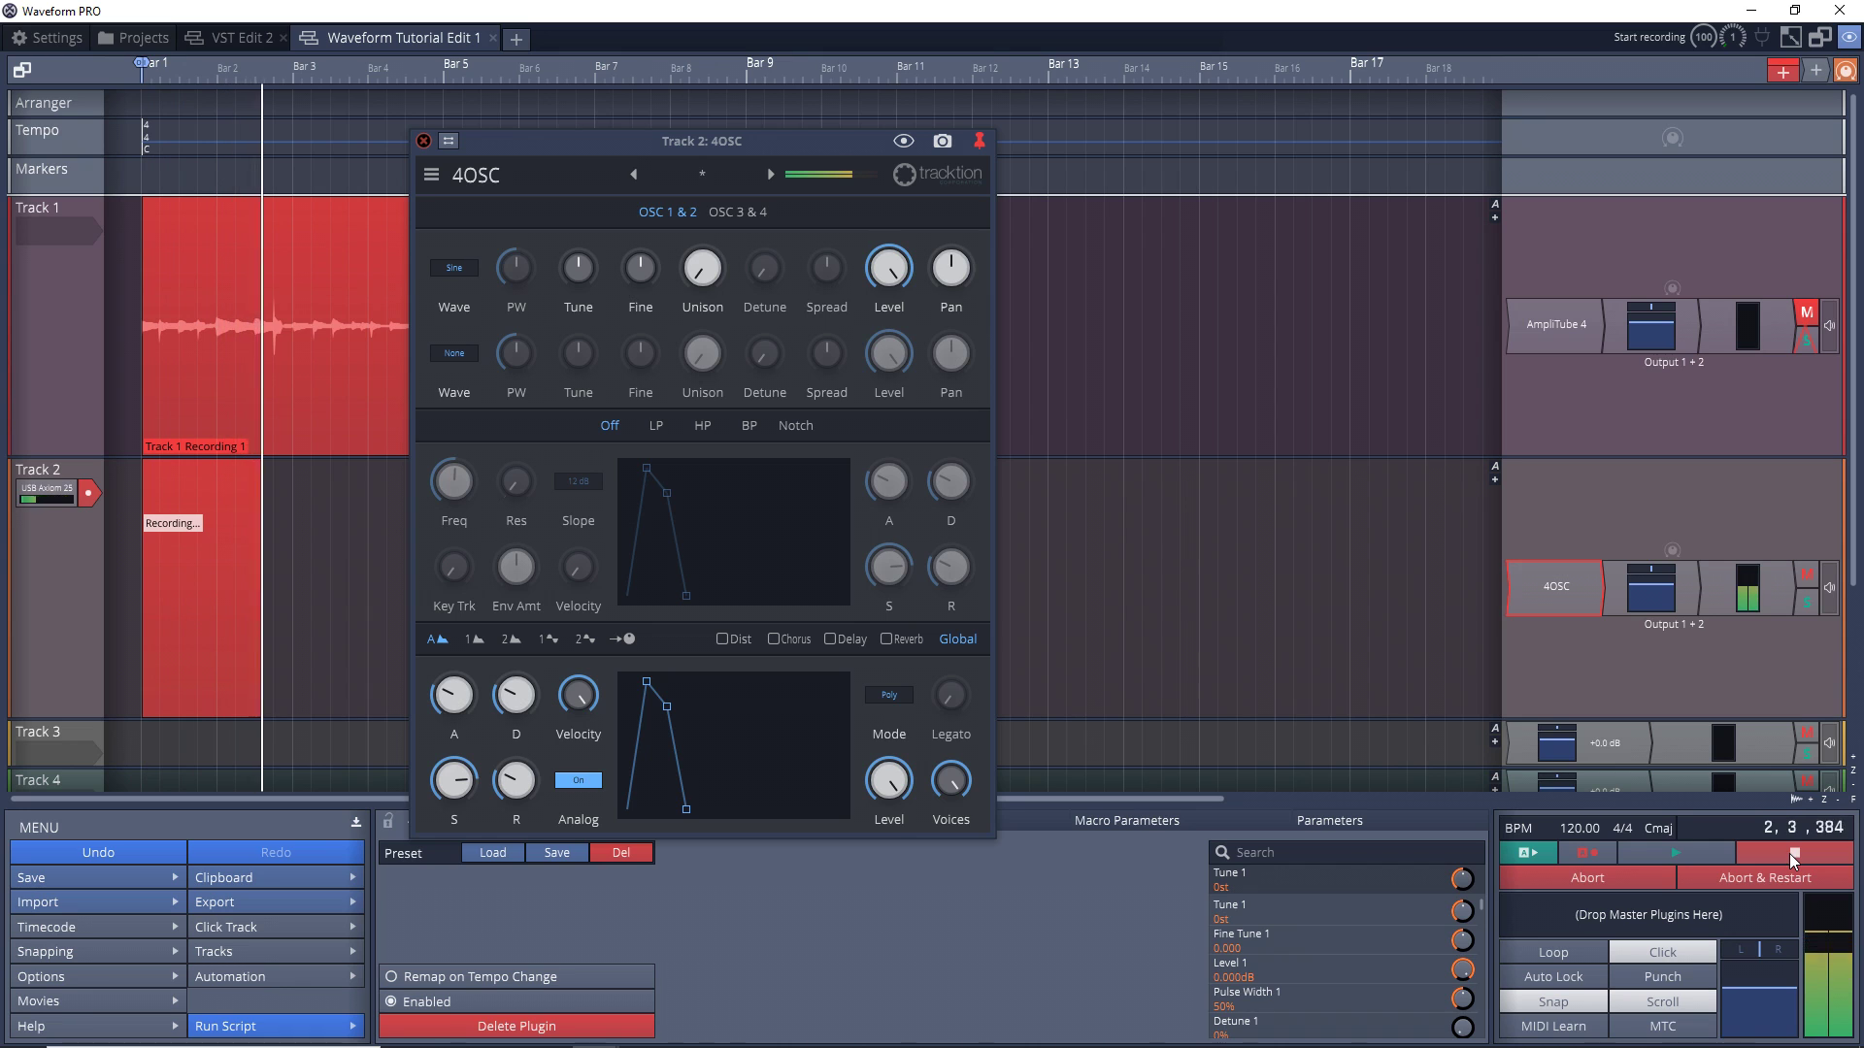
click(1793, 853)
drag(767, 166, 1429, 235)
click(231, 469)
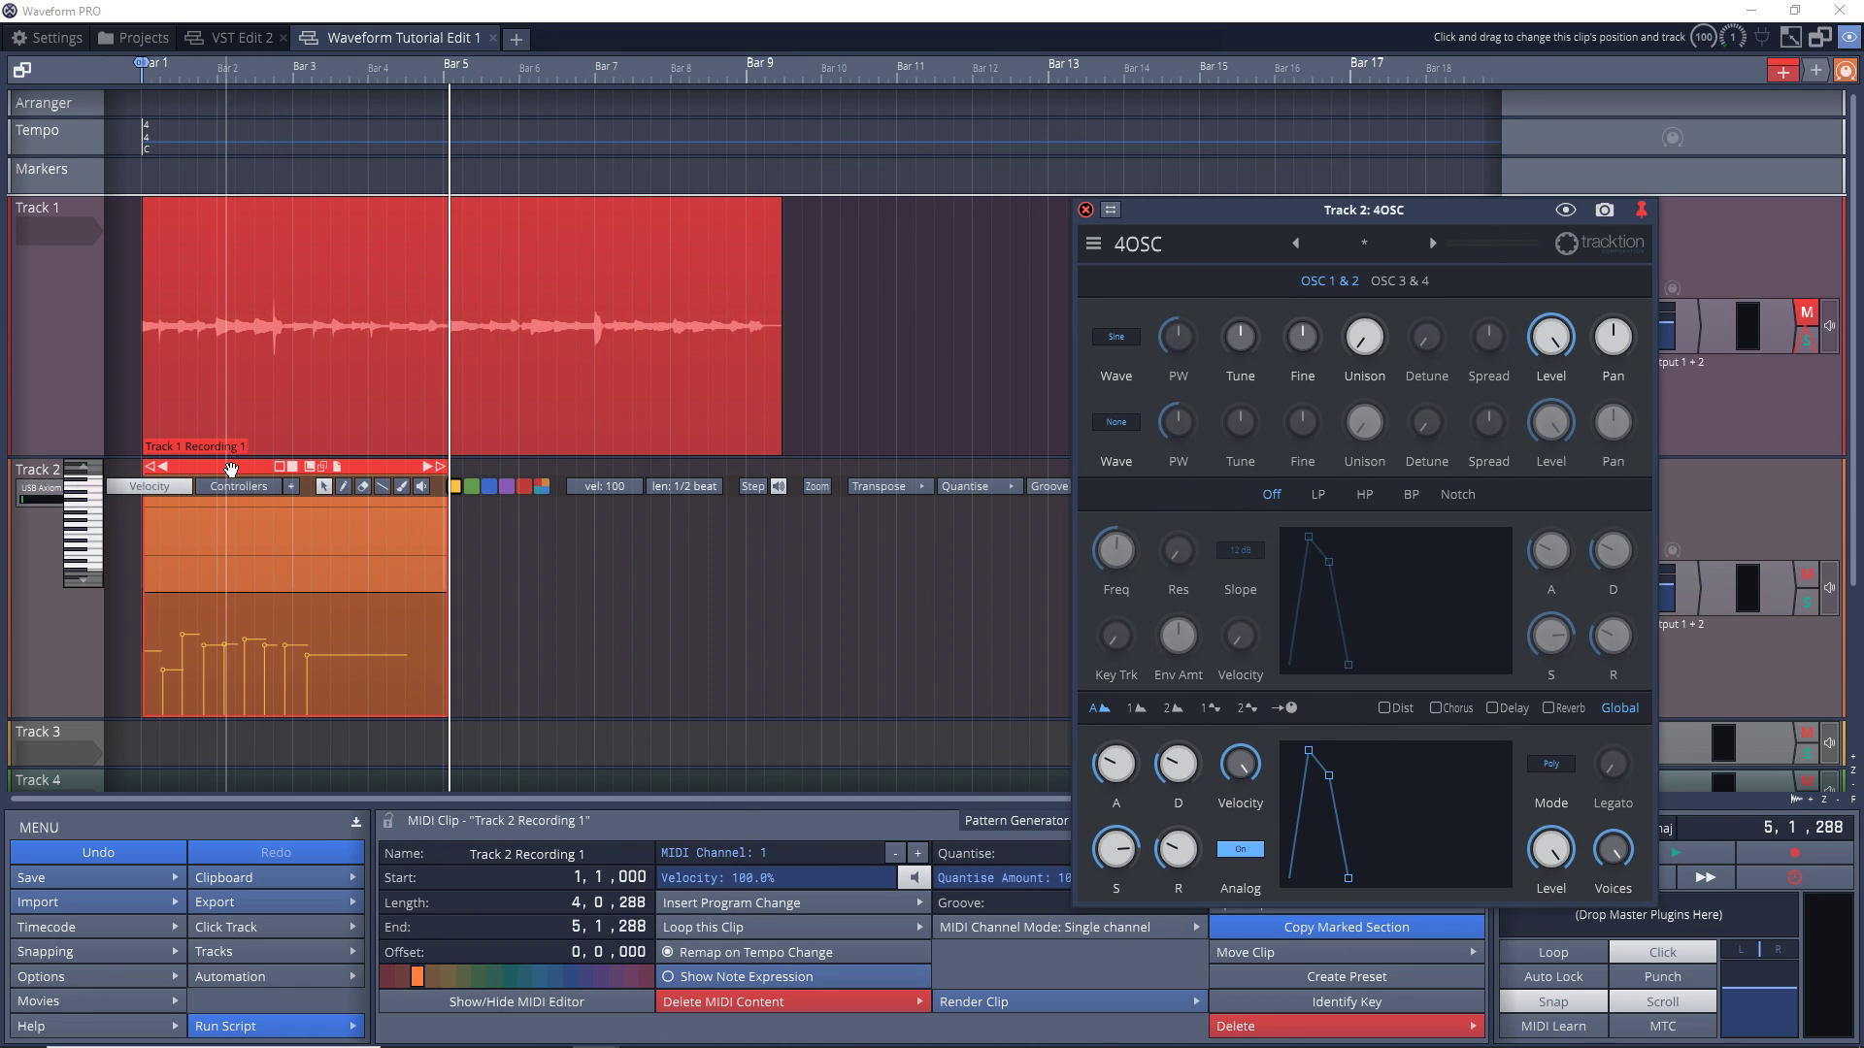
Step: Close the 4OSC window and open 'Track 2 Recording 1' in the MIDI editor
scroll(241, 544, up, 3)
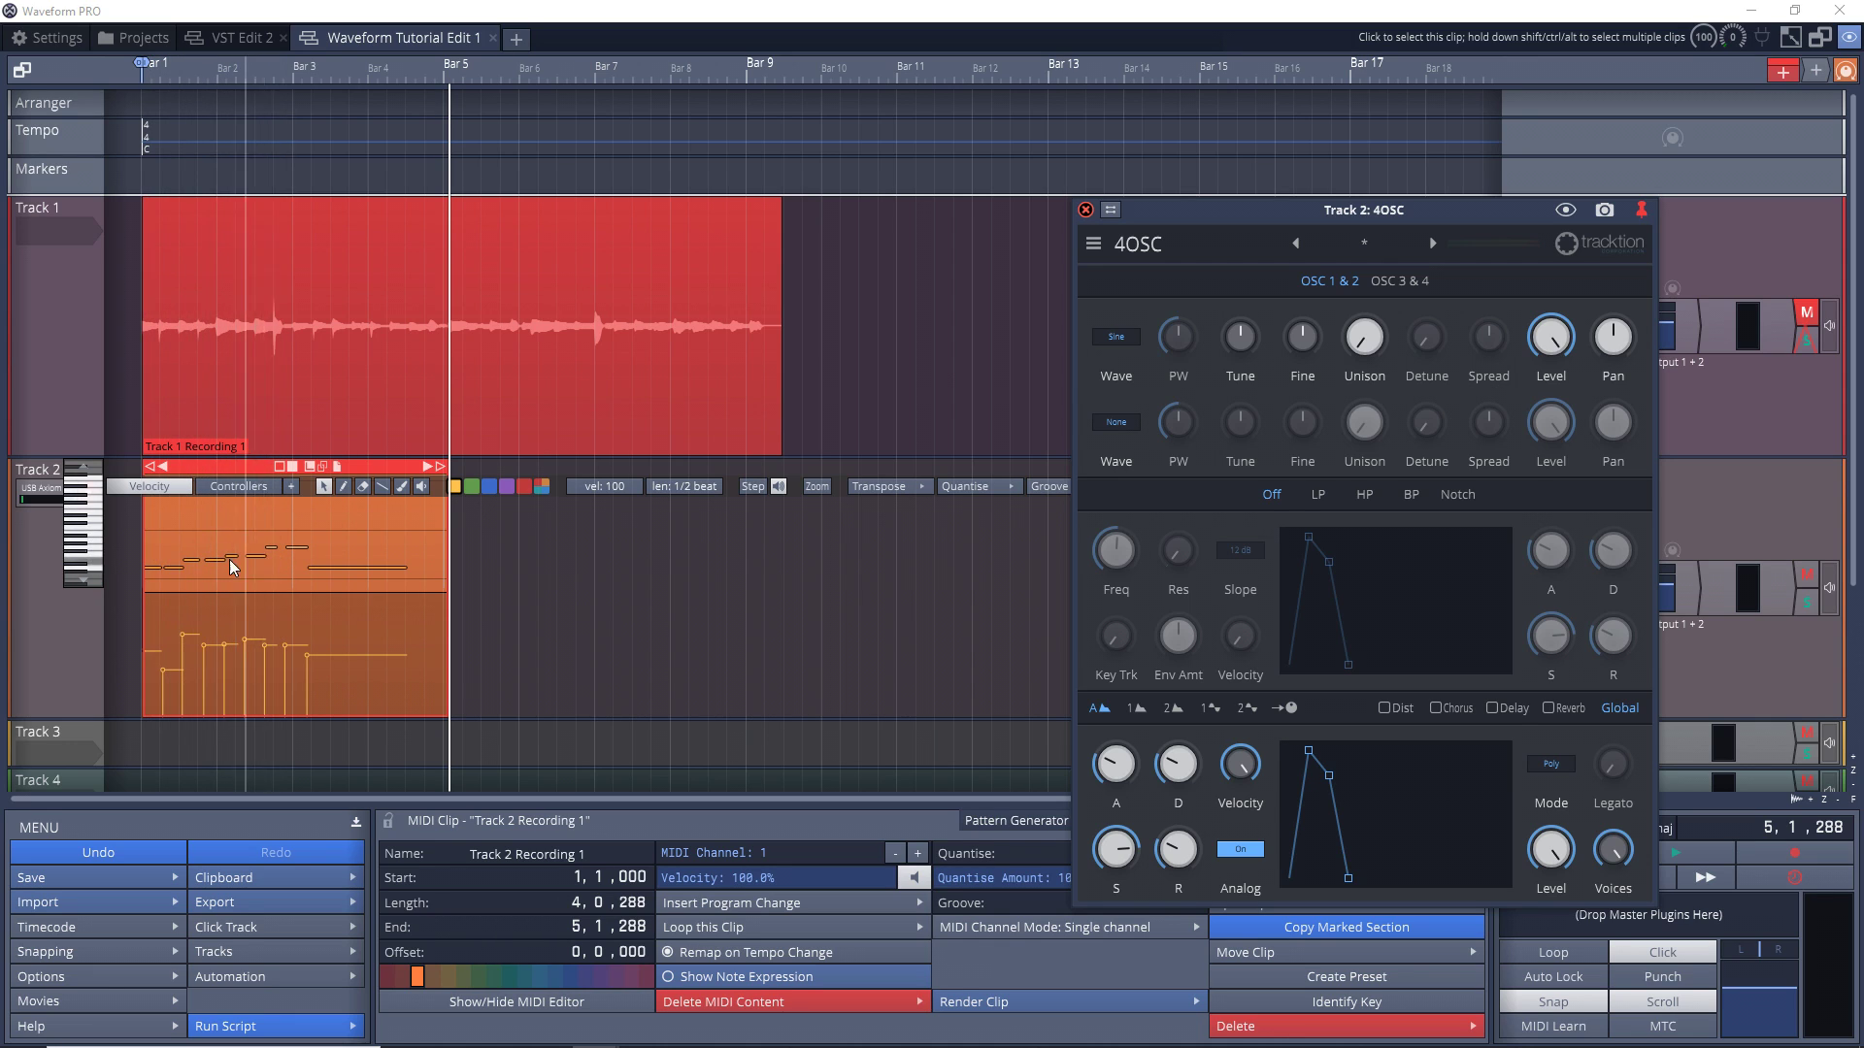
click(1085, 209)
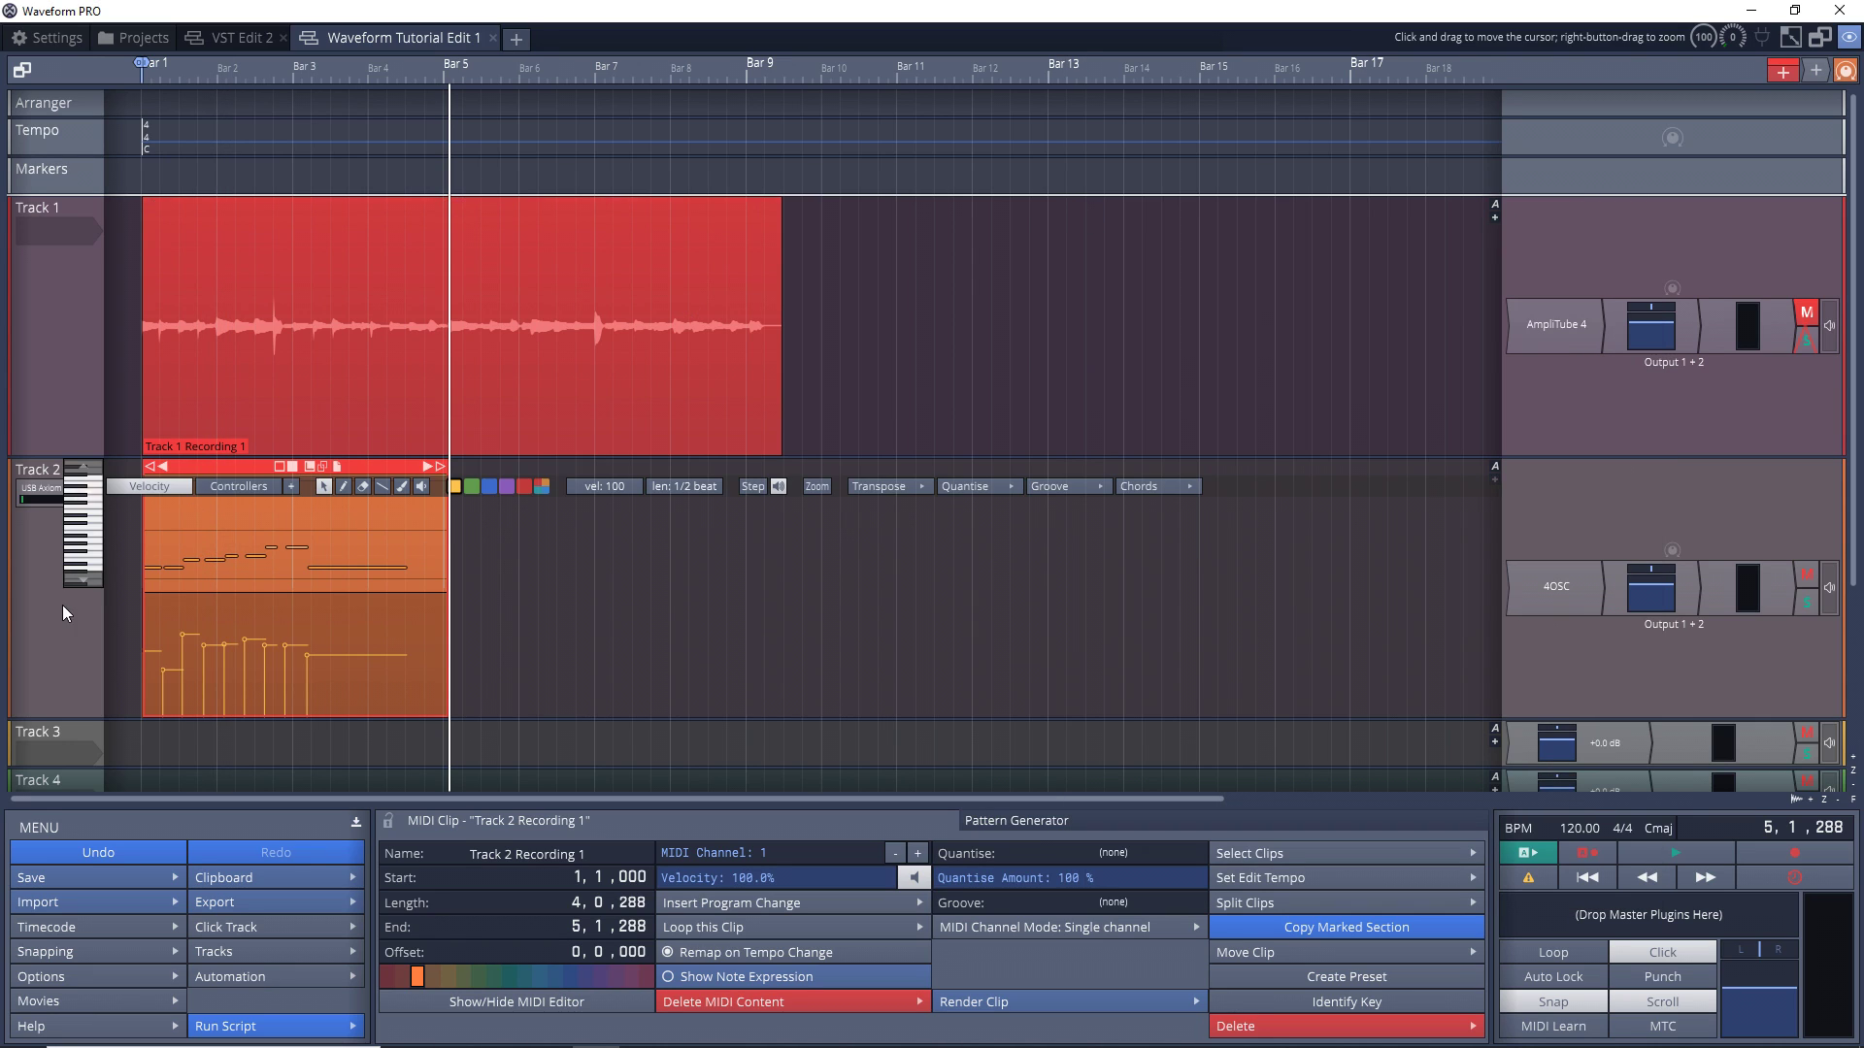
double_click(246, 467)
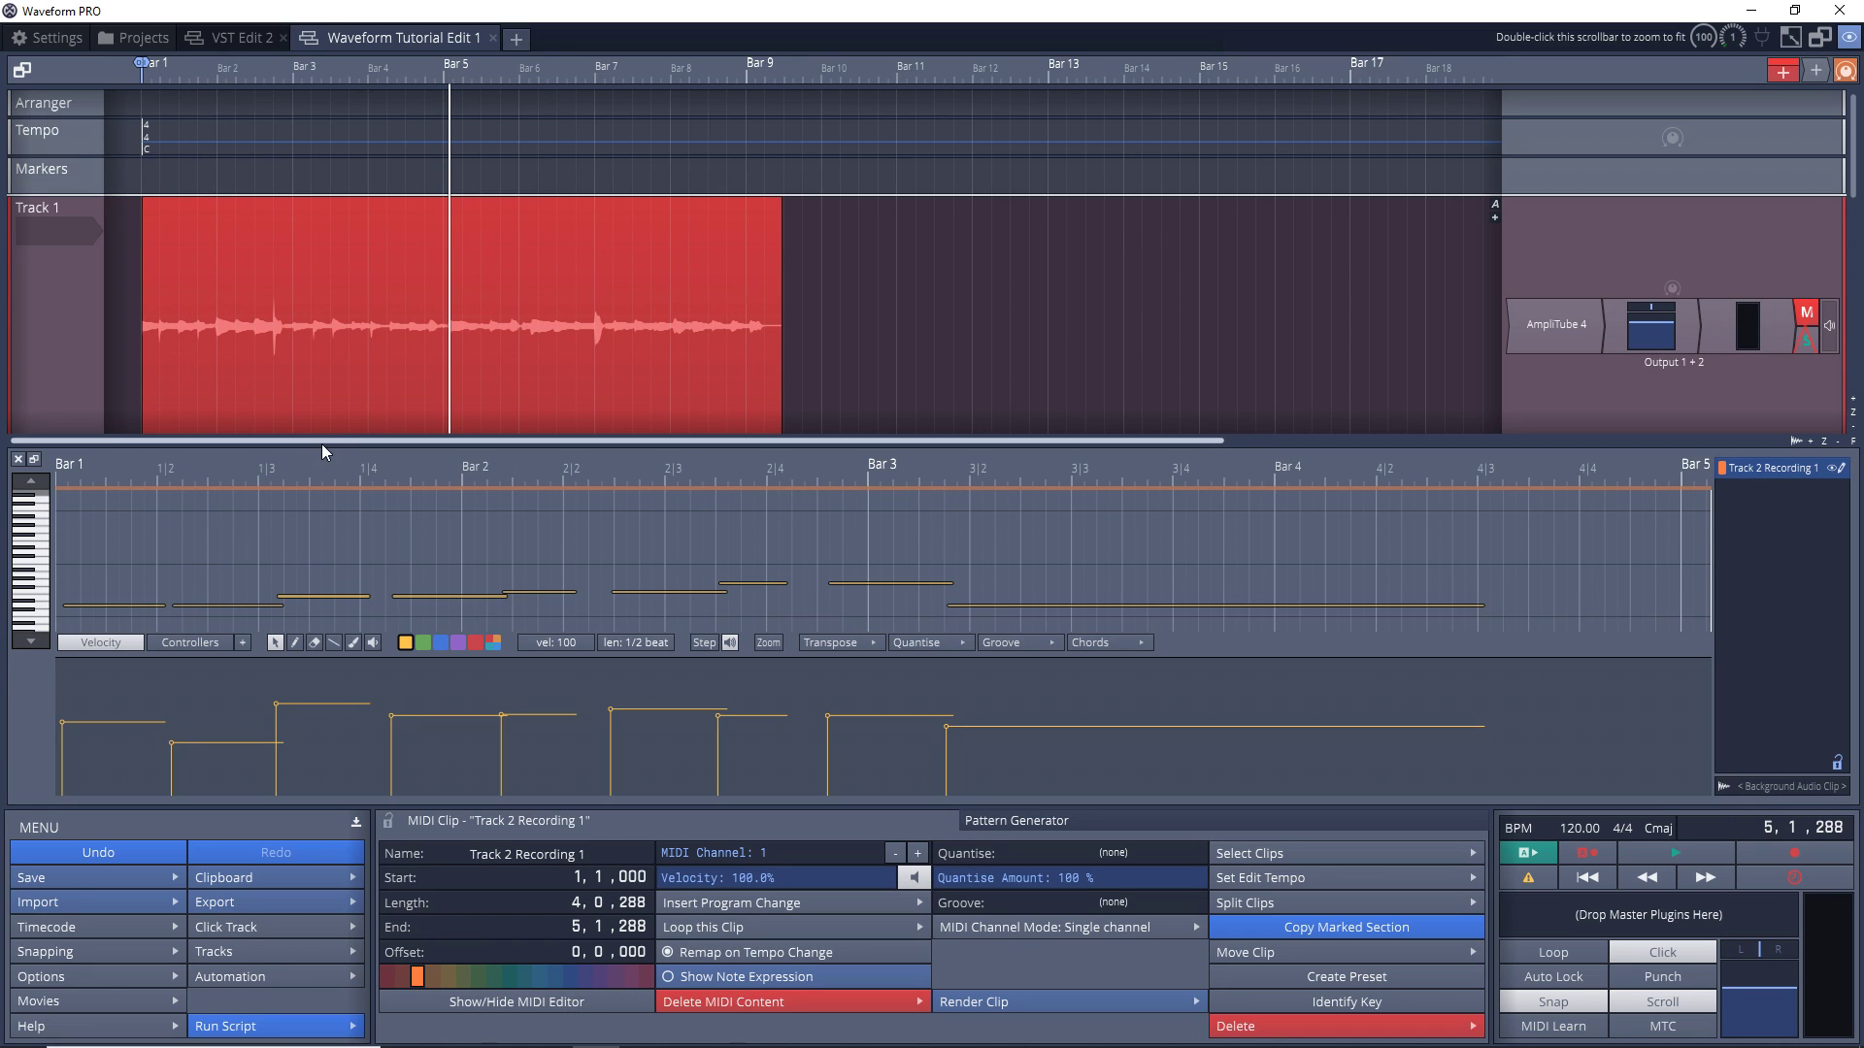
Step: Enlarge the piano roll and shift the E2, F2 and G2 notes so the second G2 starts at 3,1,000
drag(320, 445, 341, 312)
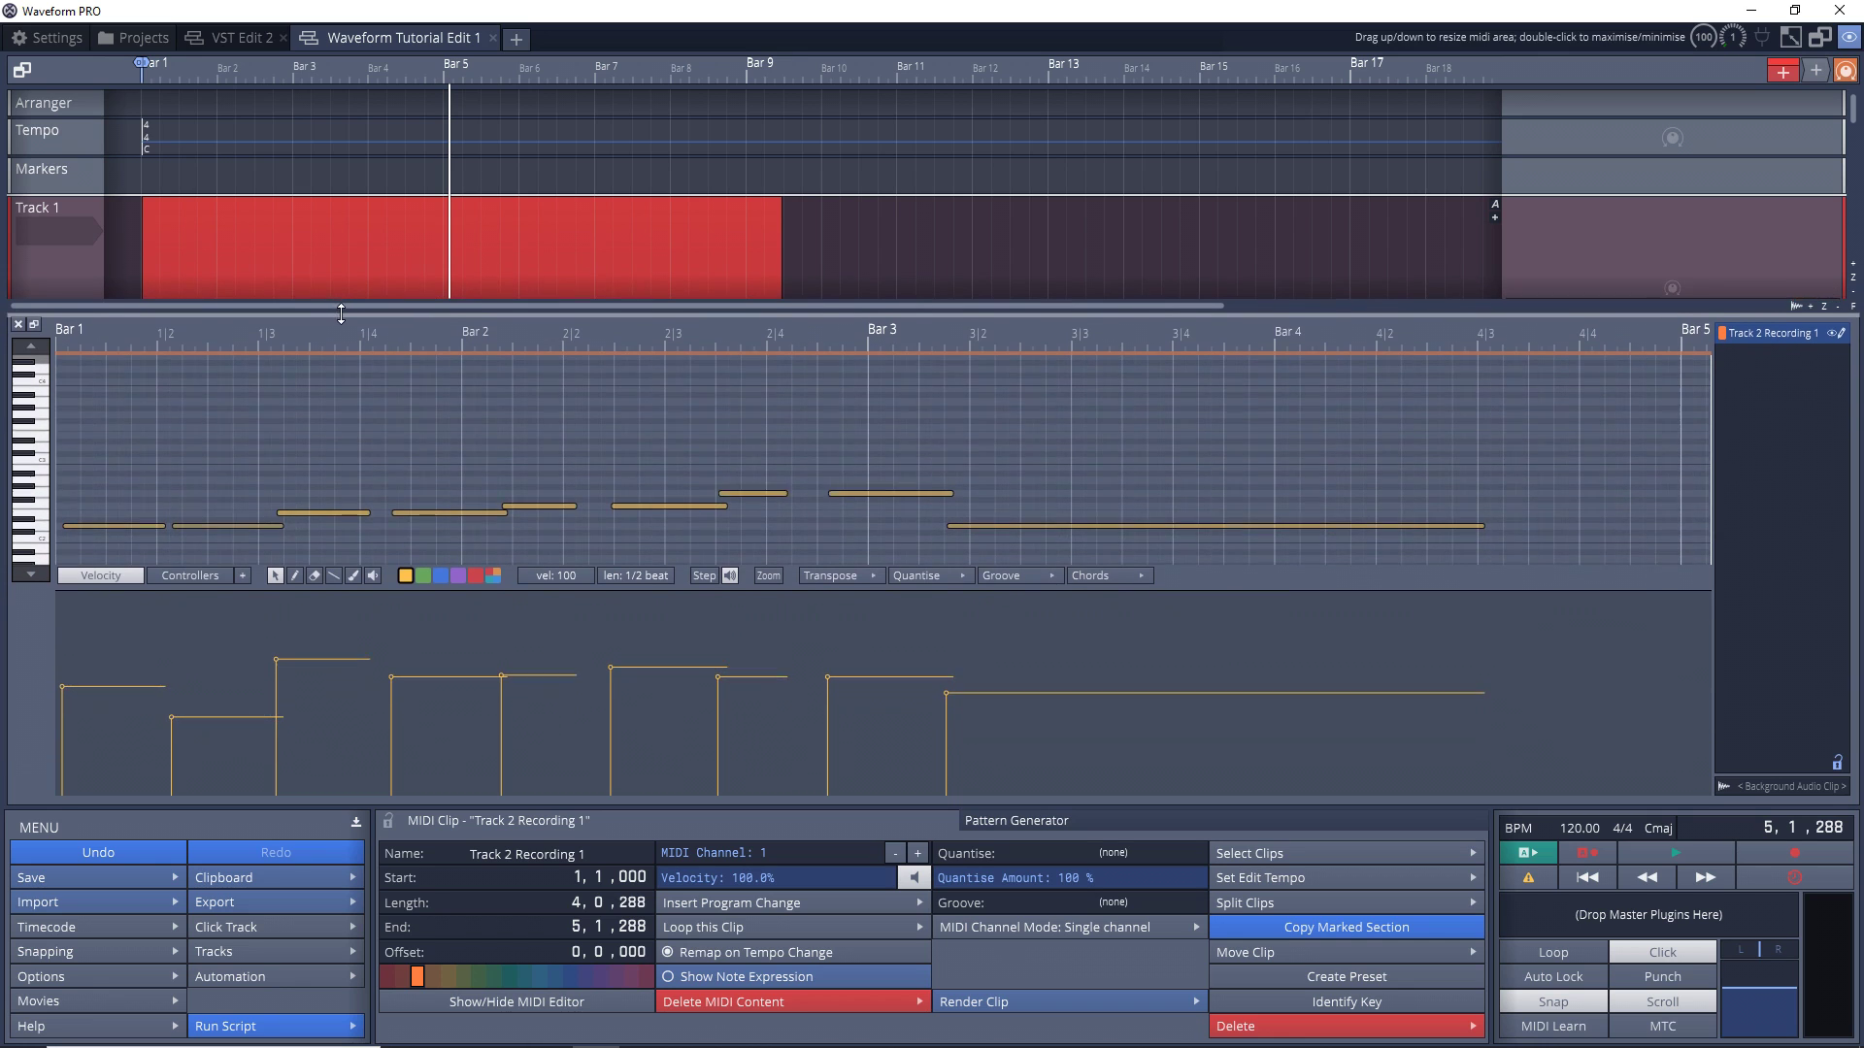
drag(339, 588, 338, 673)
scroll(271, 568, up, 2)
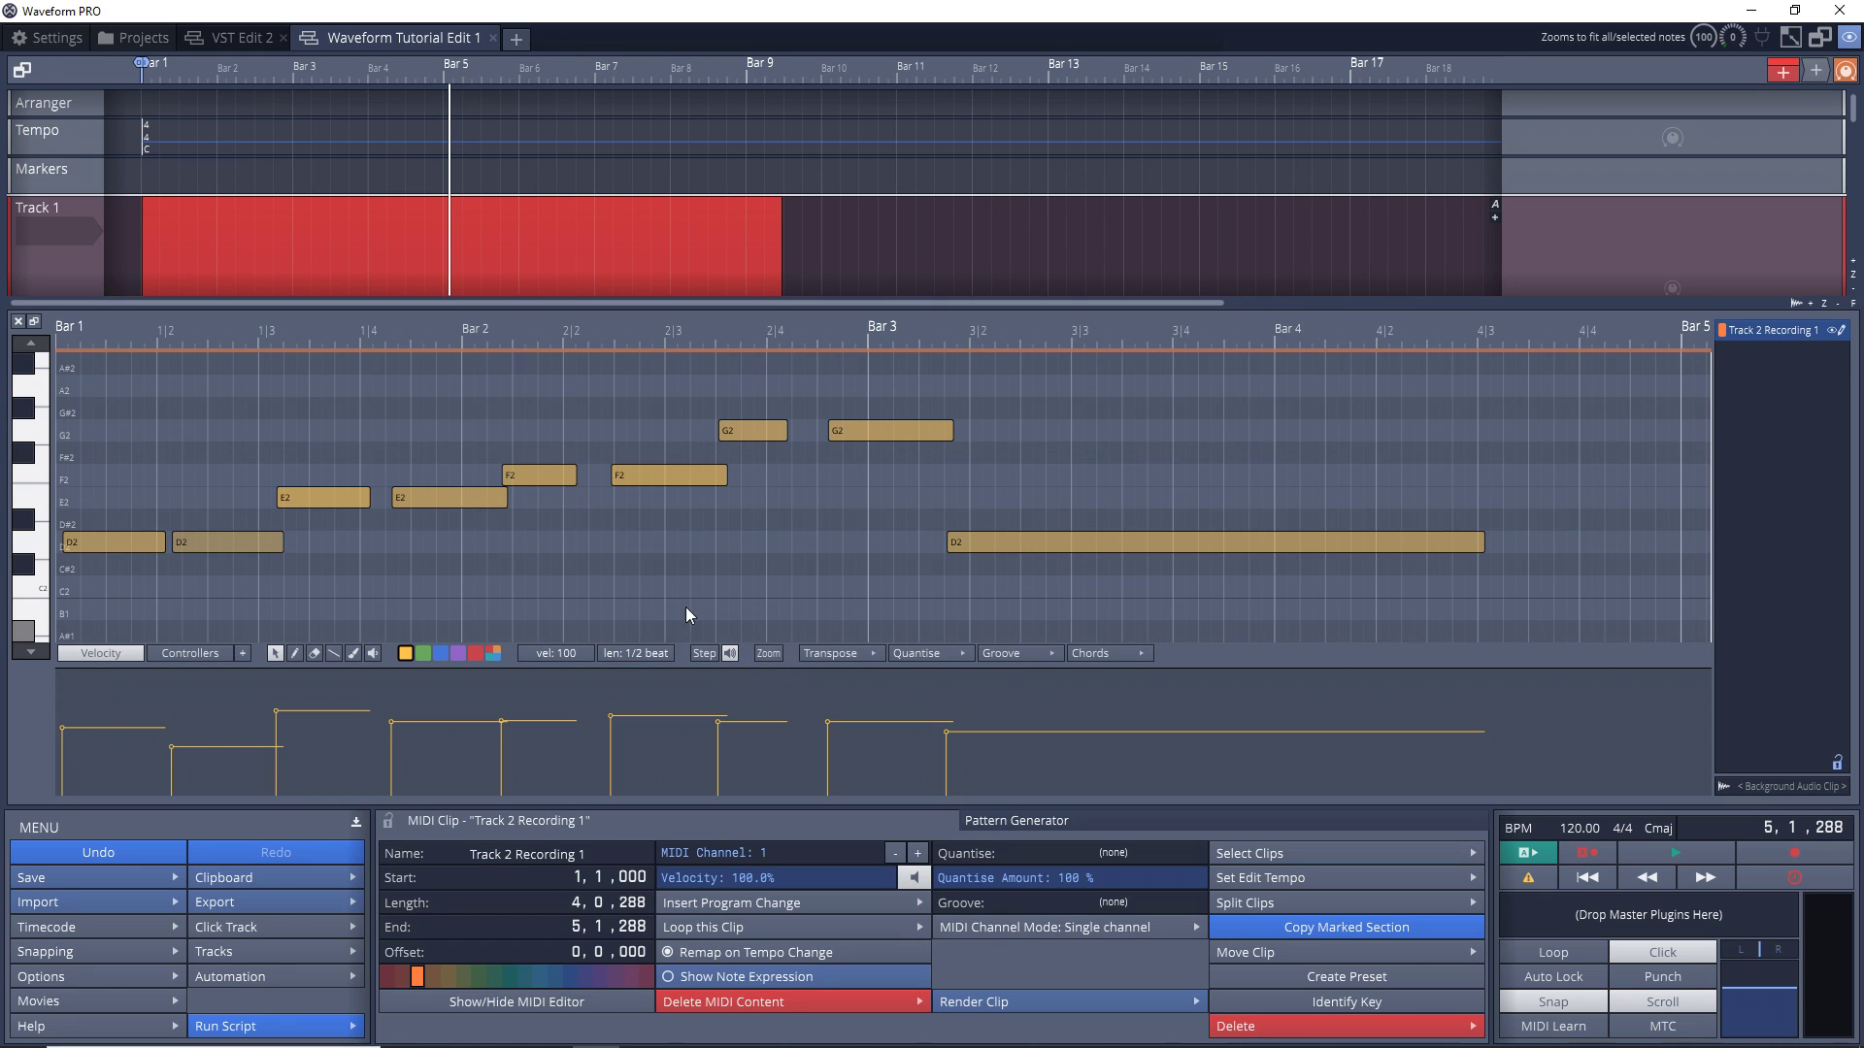
click(456, 496)
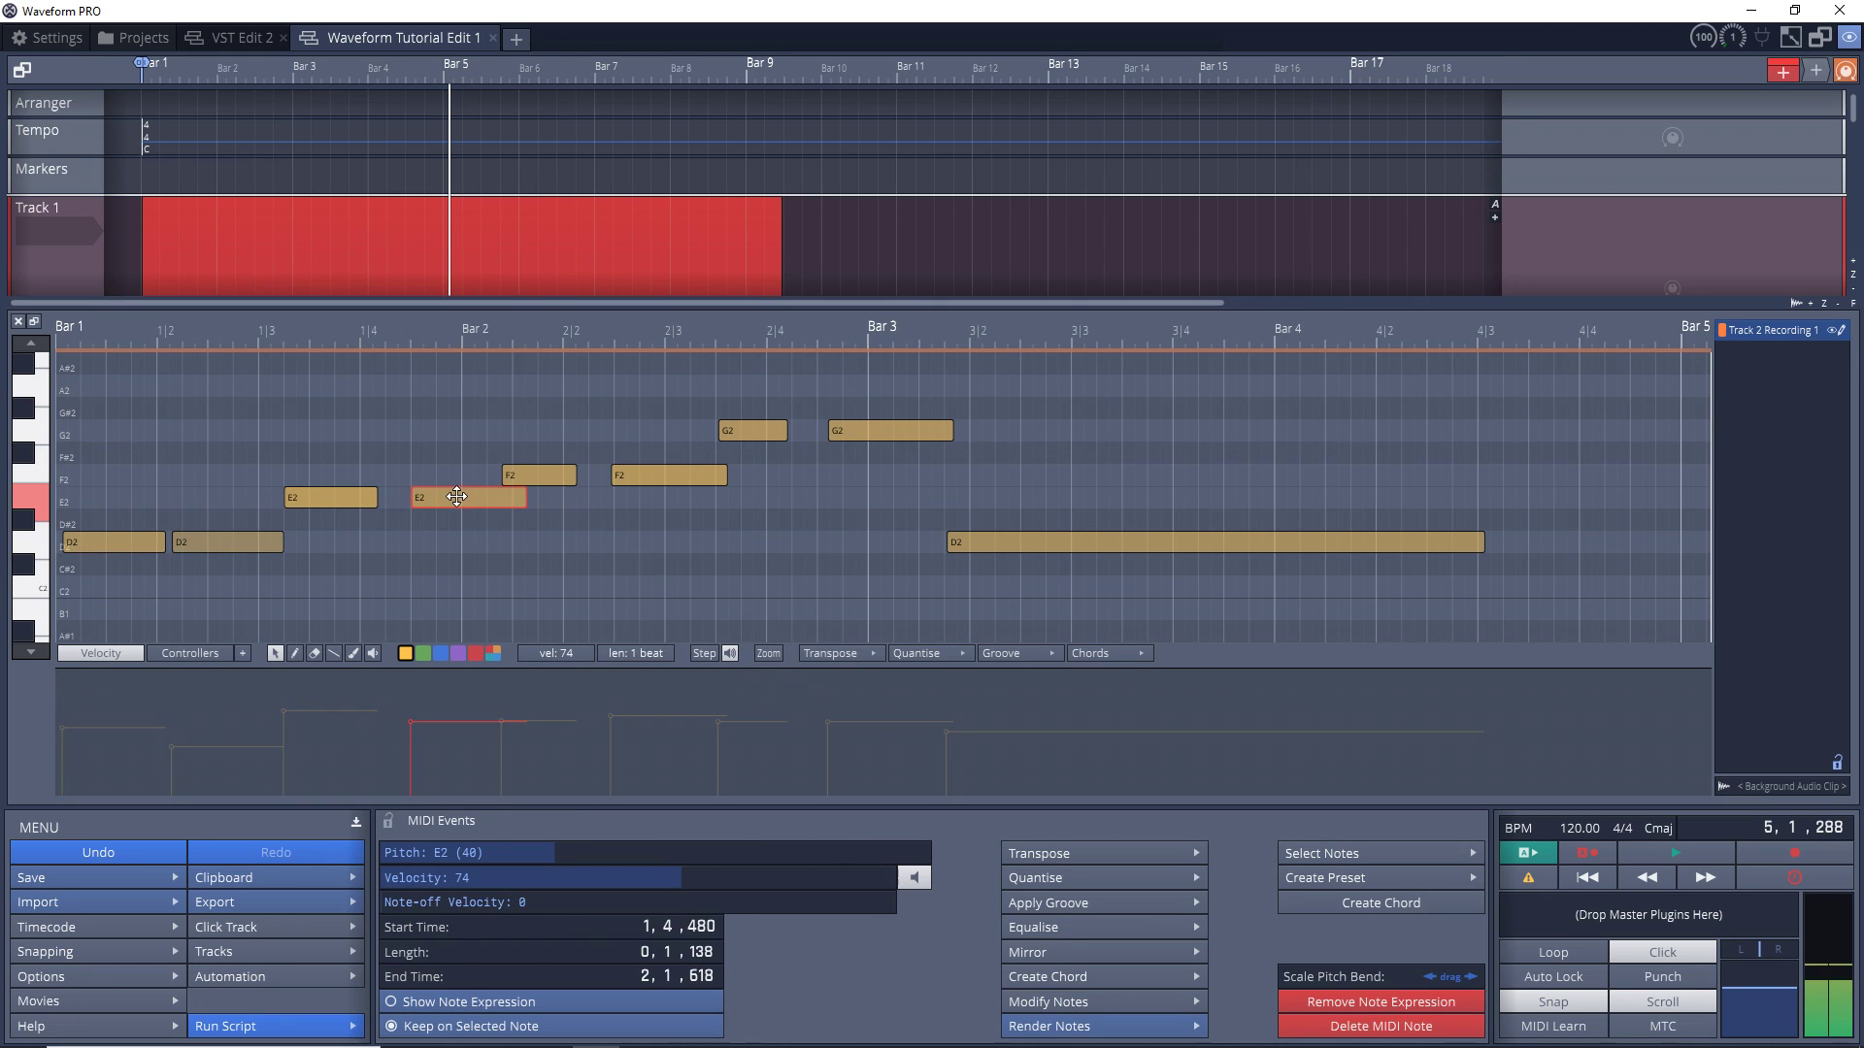
drag(507, 476, 867, 439)
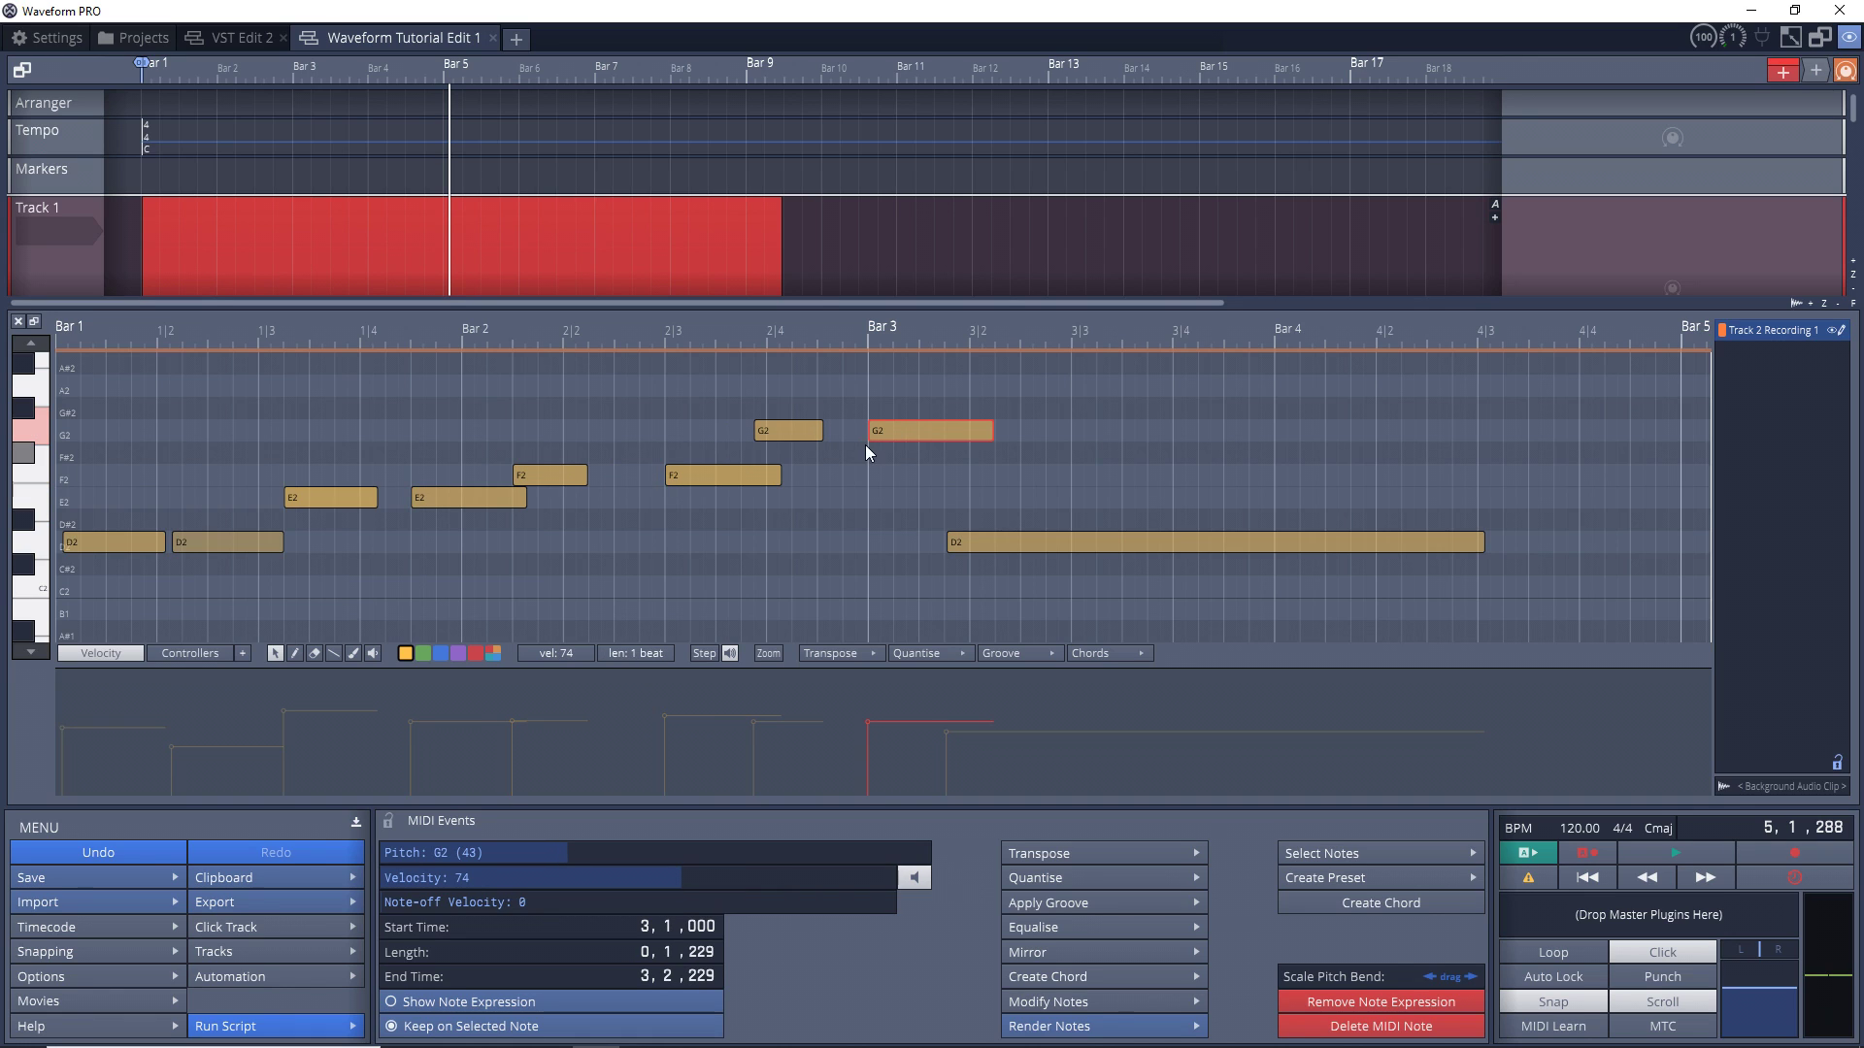
click(938, 651)
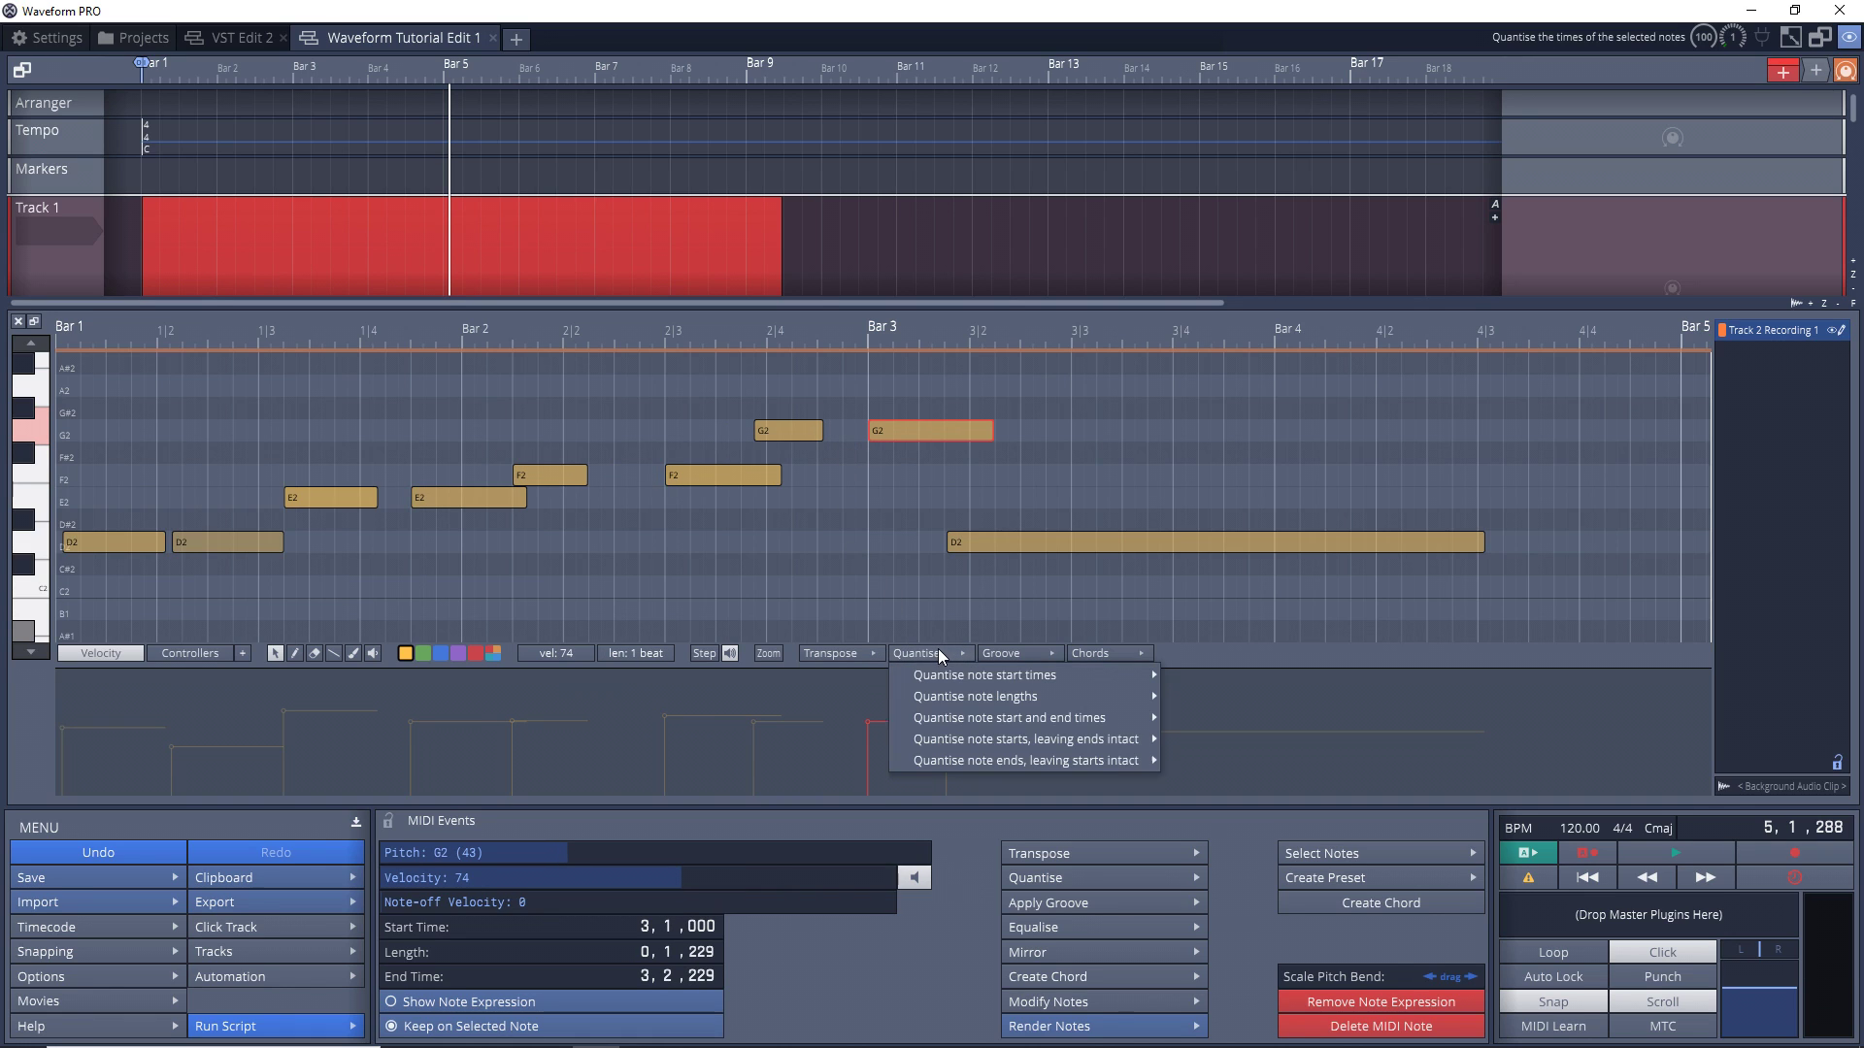
scroll(1277, 481, left, 2)
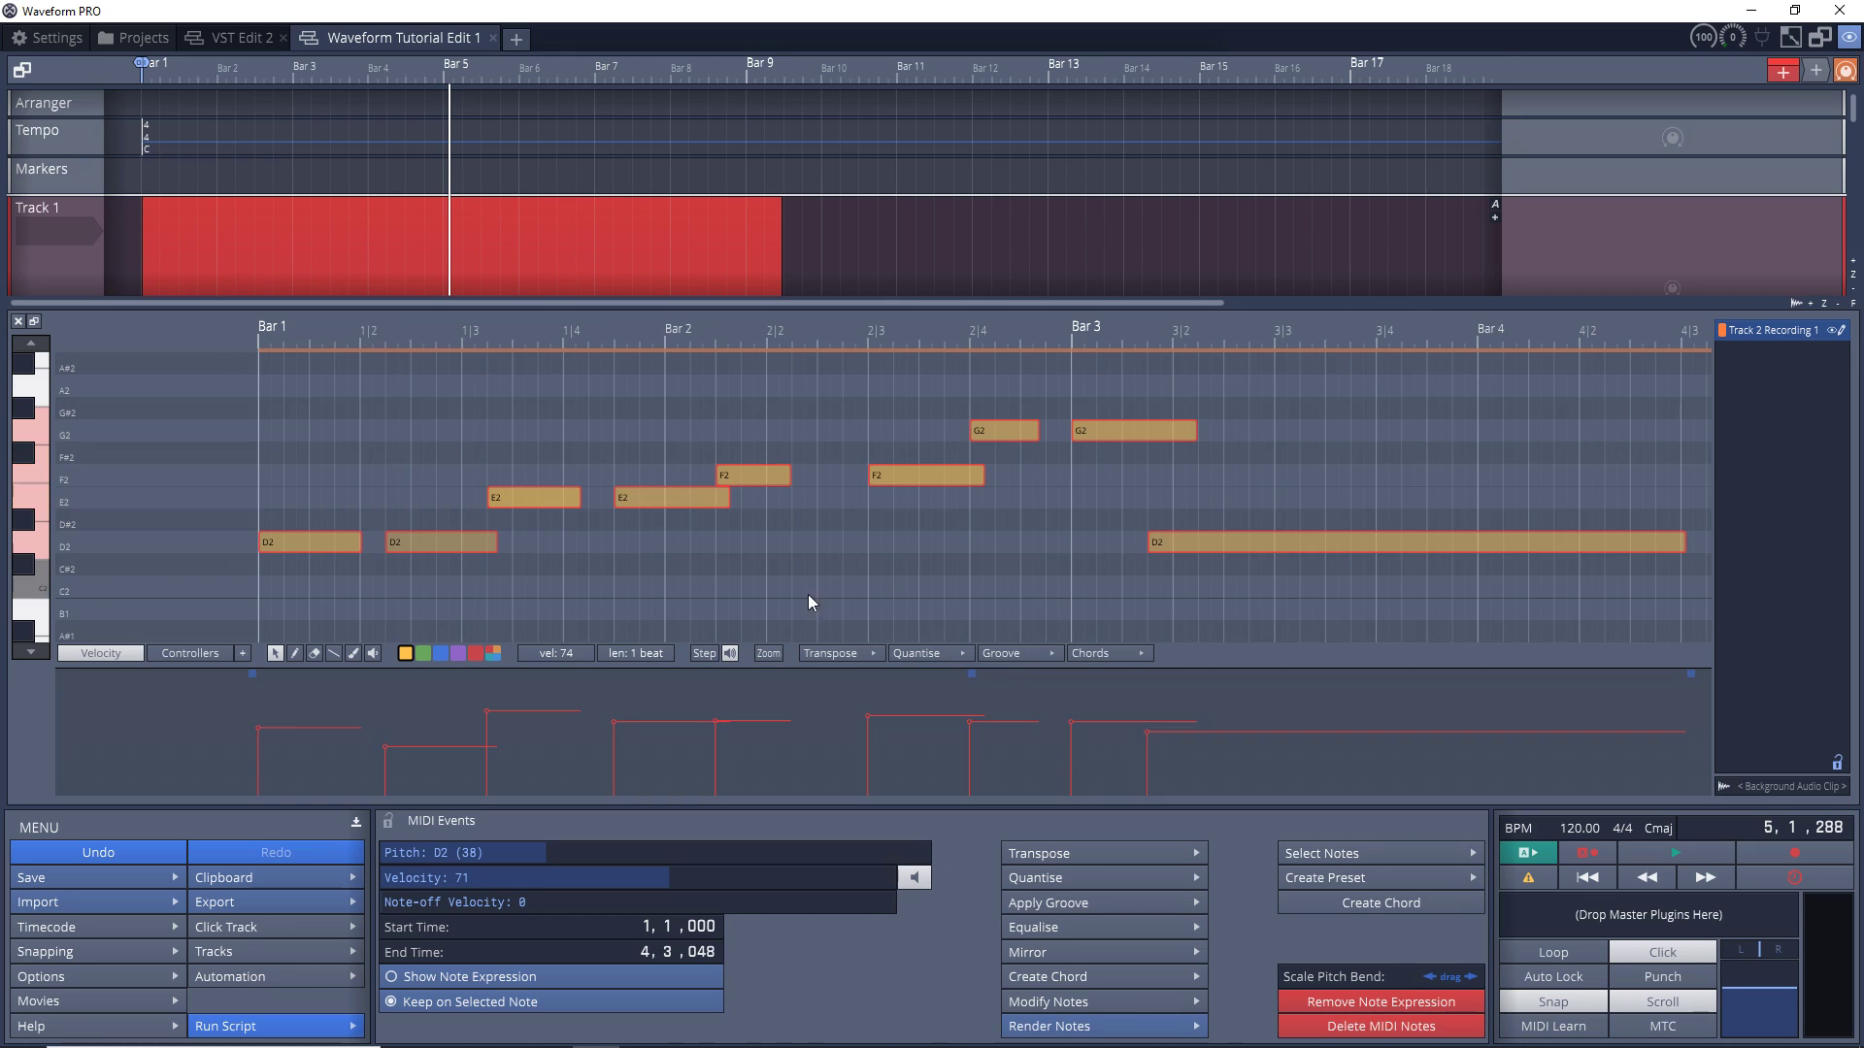
Step: Vary the note velocities, raising the D2 and F2 notes and lowering the E2 and Bar 2|4 G2 notes
click(711, 567)
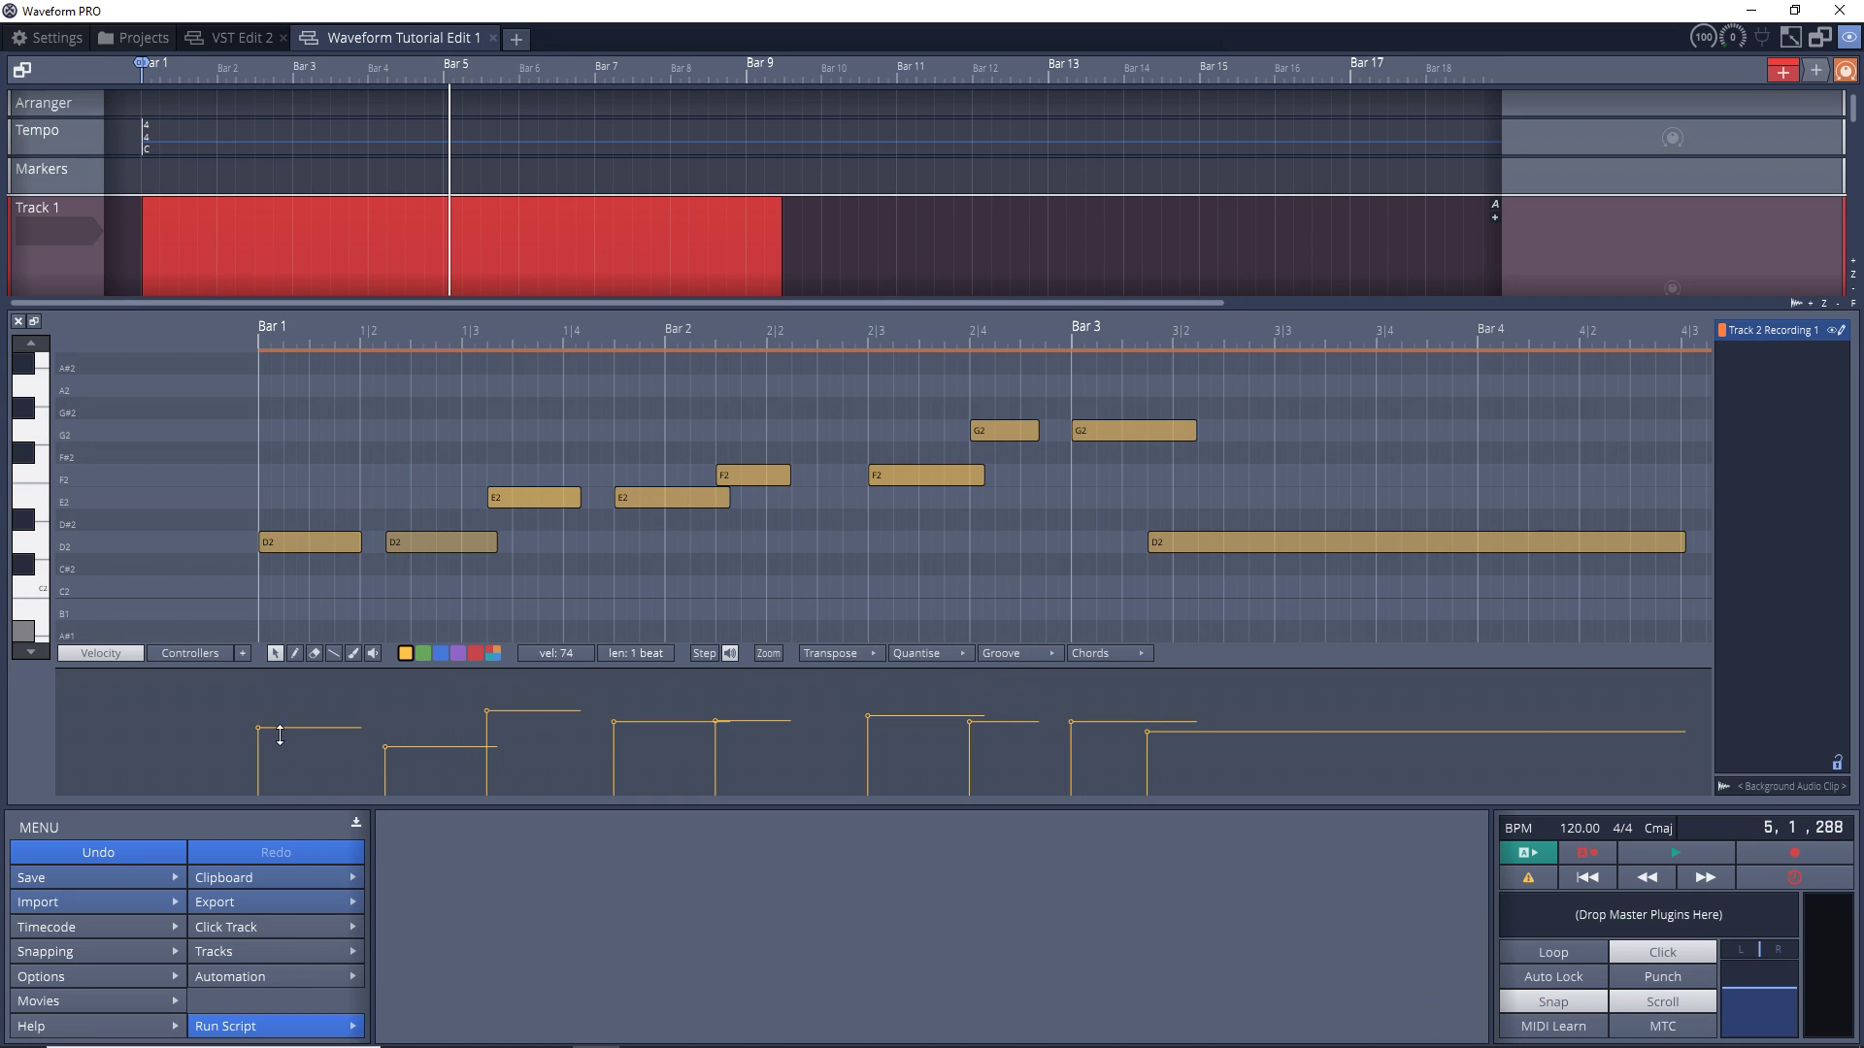
drag(275, 735, 288, 720)
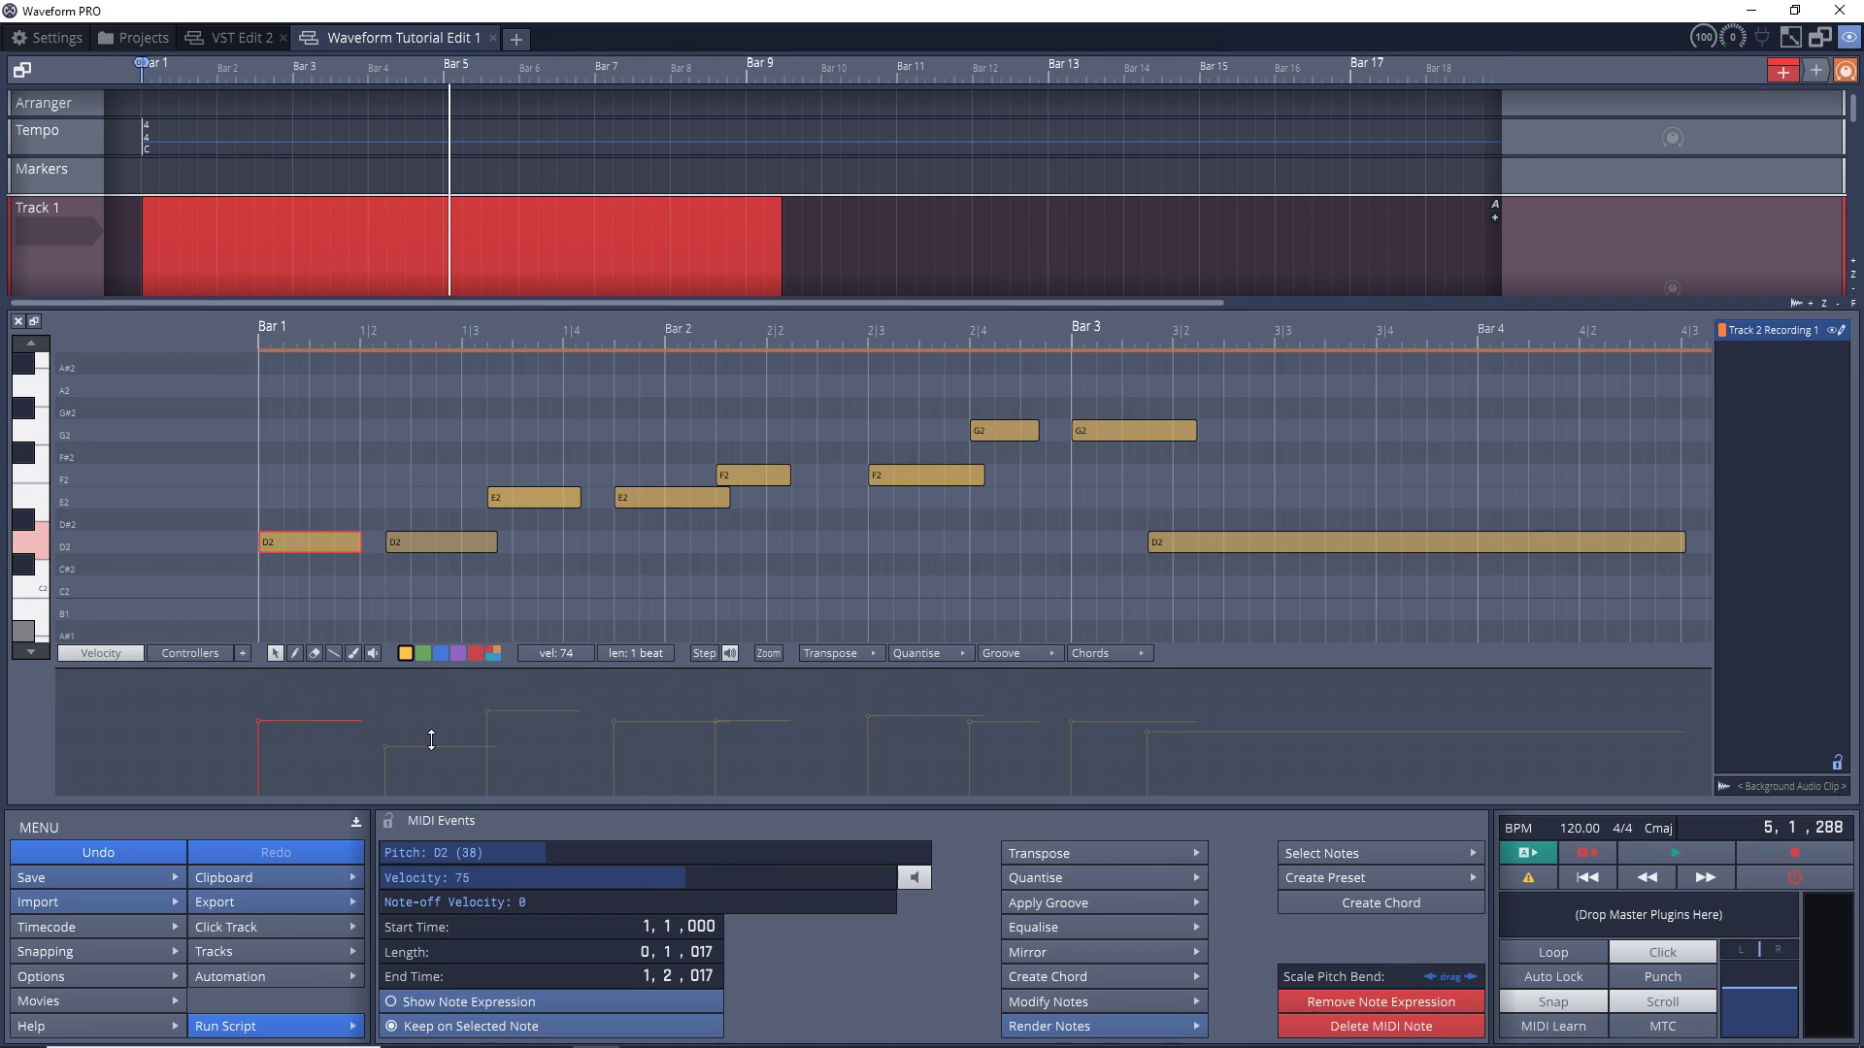
drag(432, 742, 511, 727)
drag(652, 726, 760, 704)
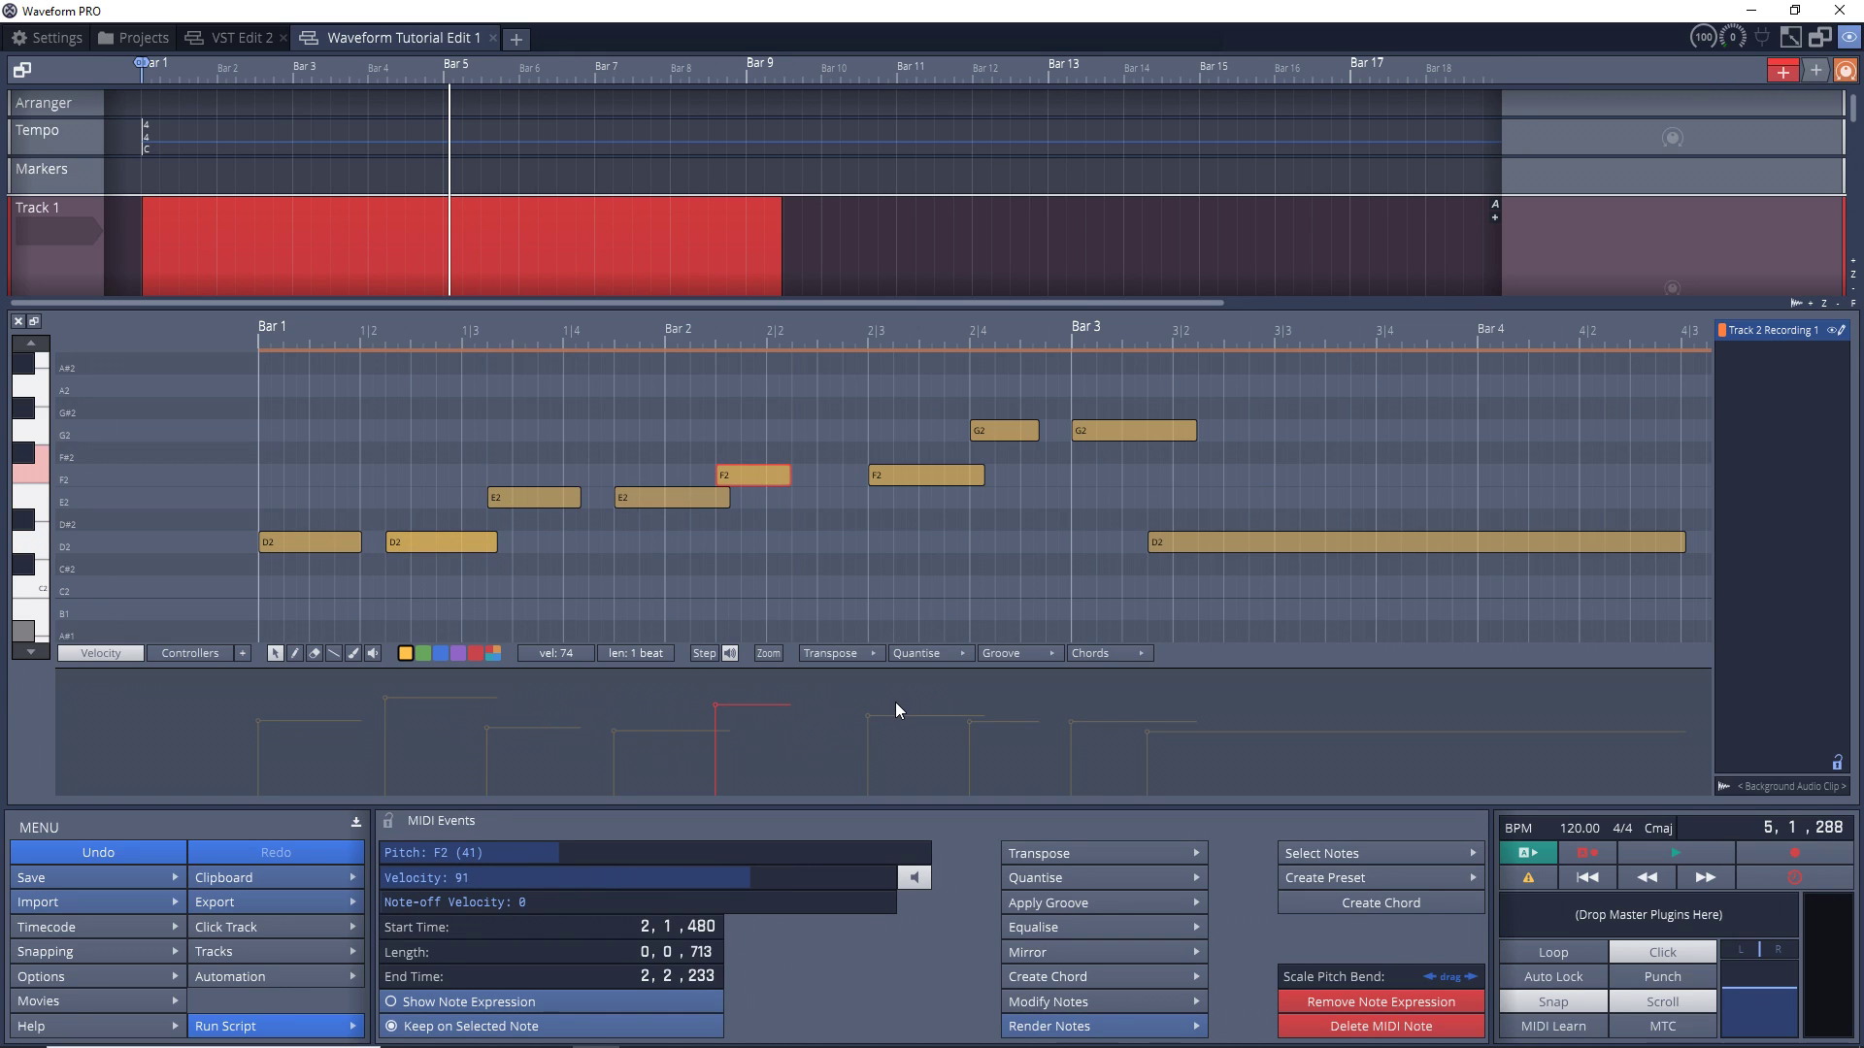
drag(894, 714, 894, 691)
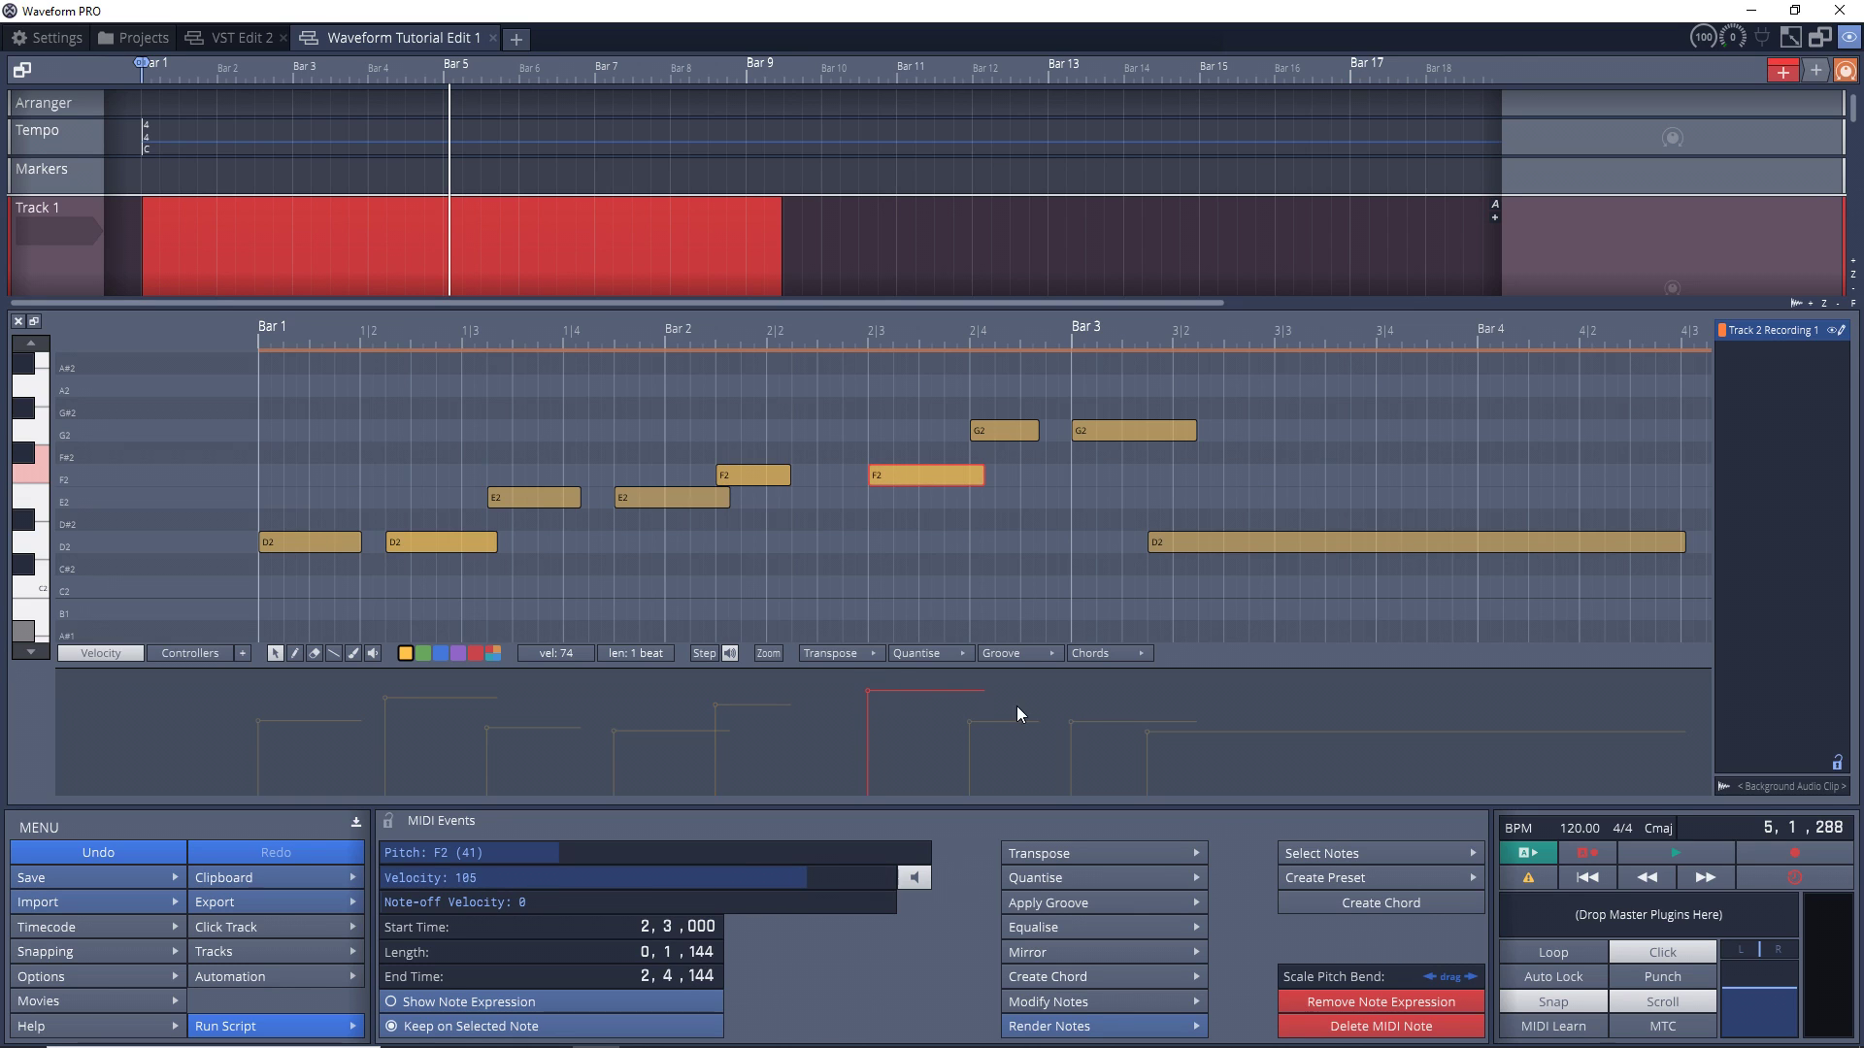
drag(1000, 721, 1004, 730)
Step: Transpose all notes up so the bassline starts on D3, then close the MIDI editor
key(ctrl+a)
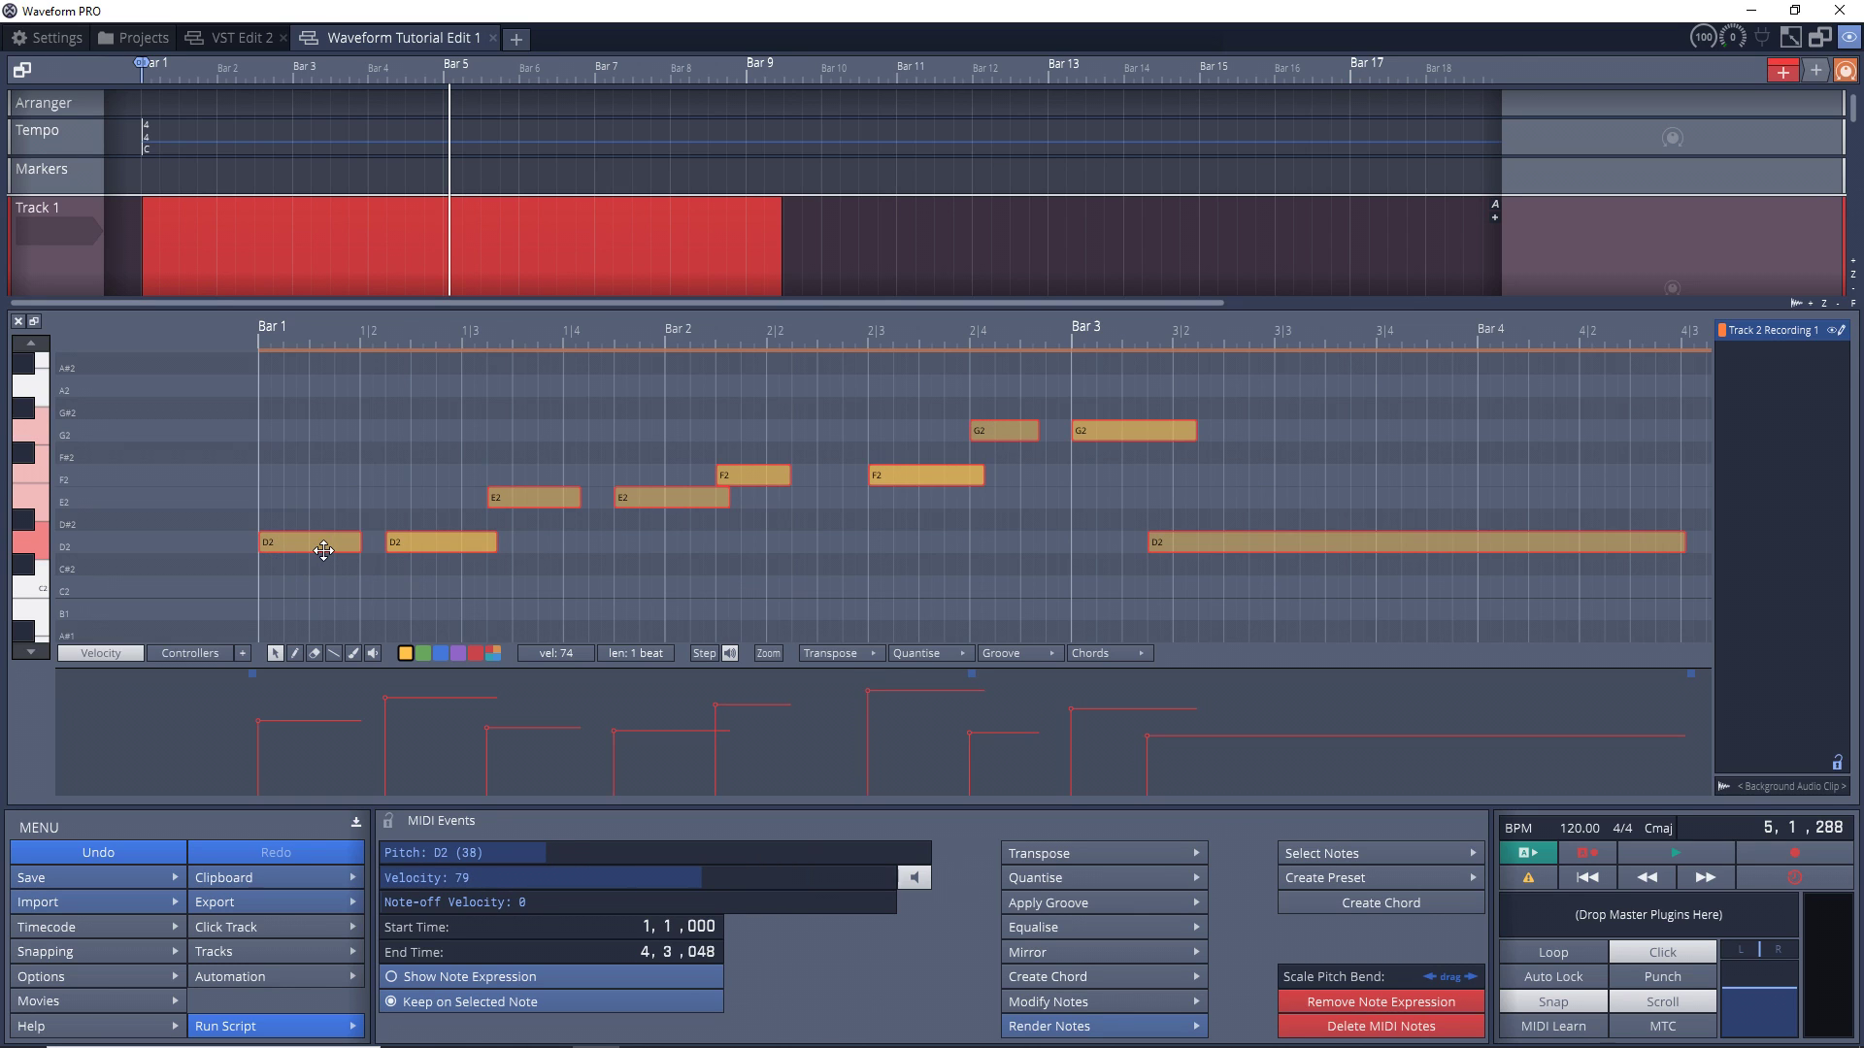
drag(299, 550, 299, 402)
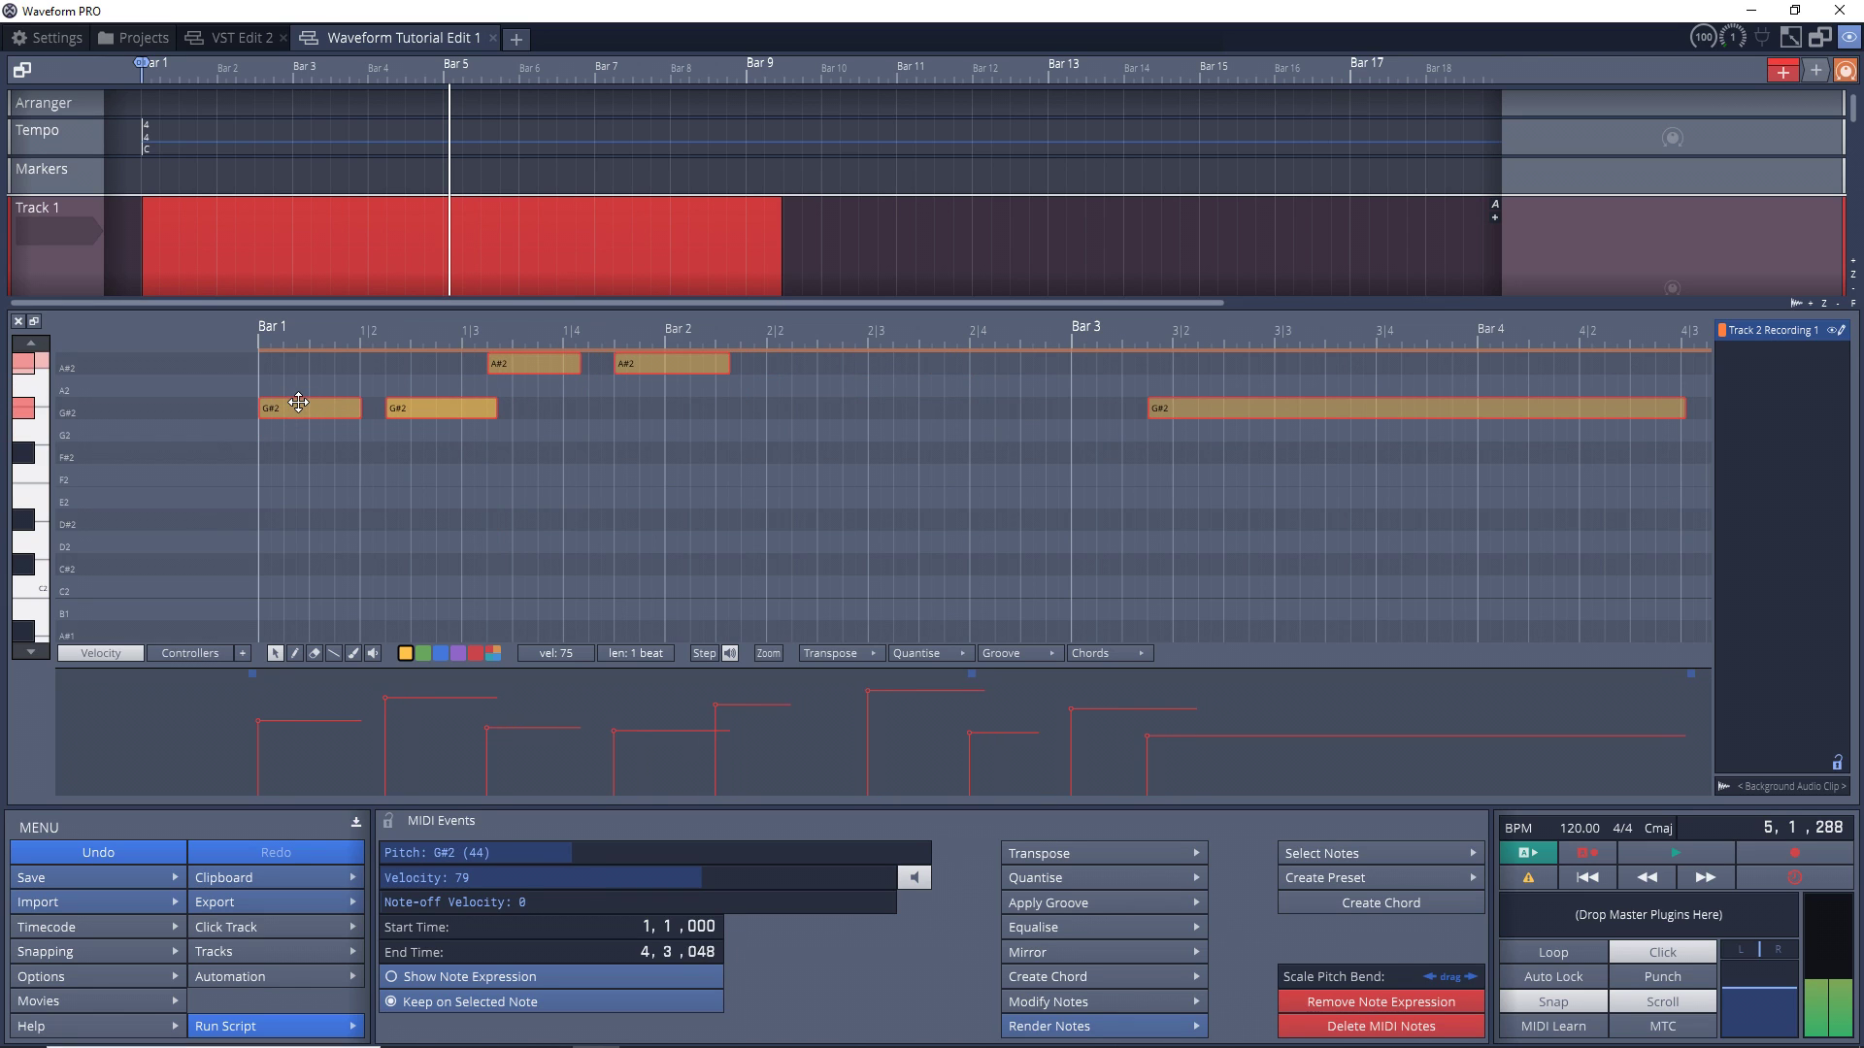
scroll(292, 439, up, 2)
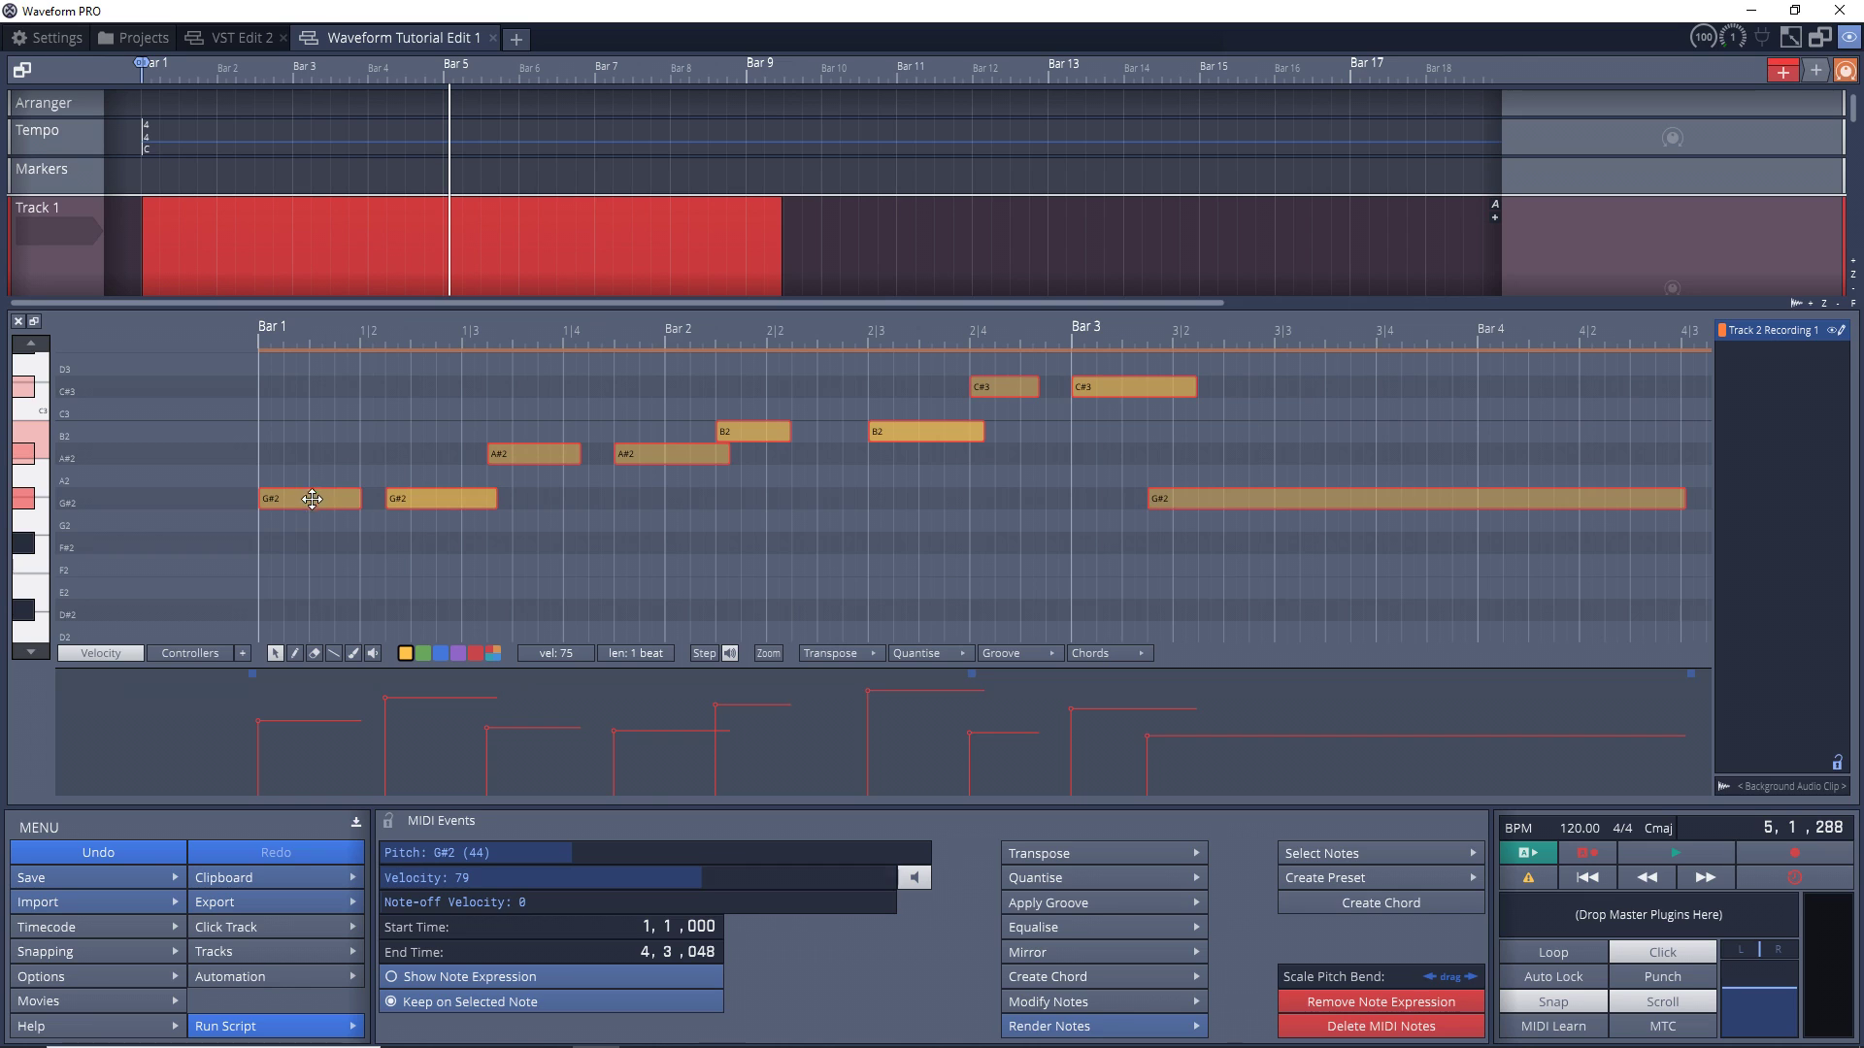
drag(311, 498, 291, 367)
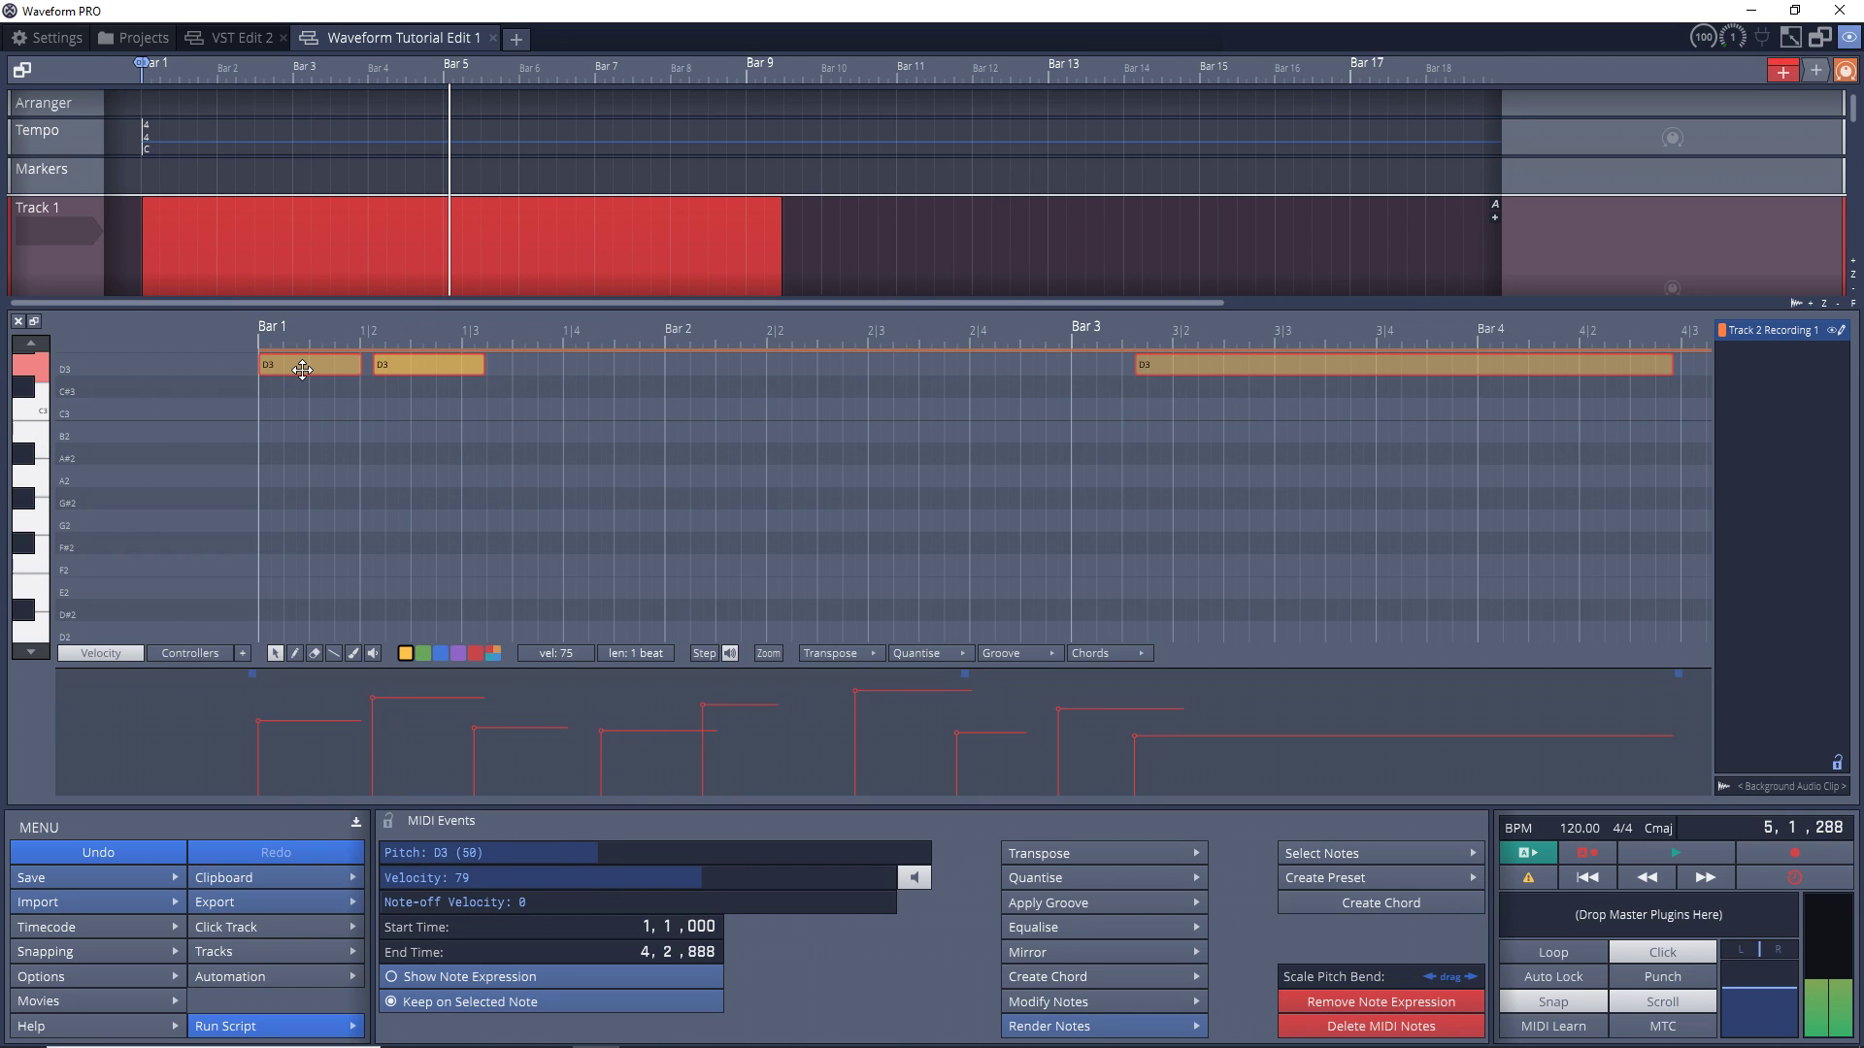
drag(302, 370, 312, 367)
scroll(1180, 622, up, 4)
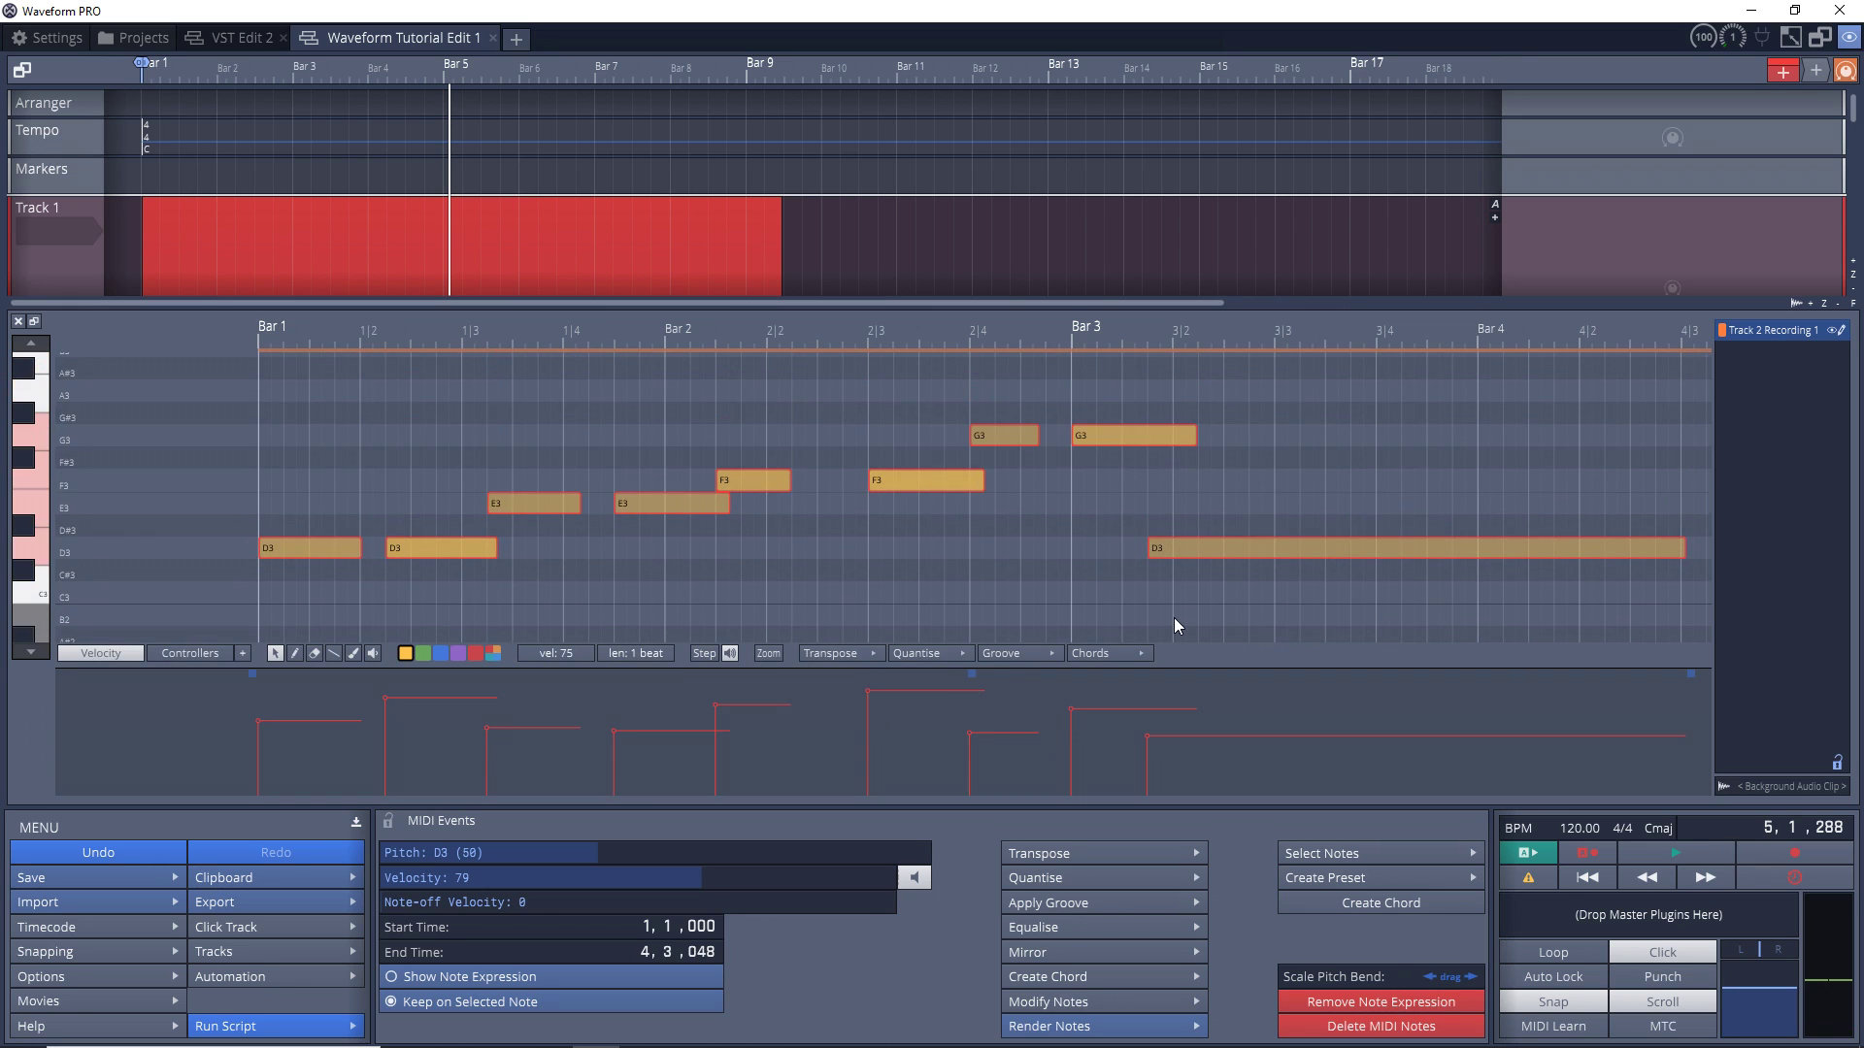
click(18, 324)
Step: Open Track 2's 4OSC synth and start playback from Bar 1
double_click(1563, 590)
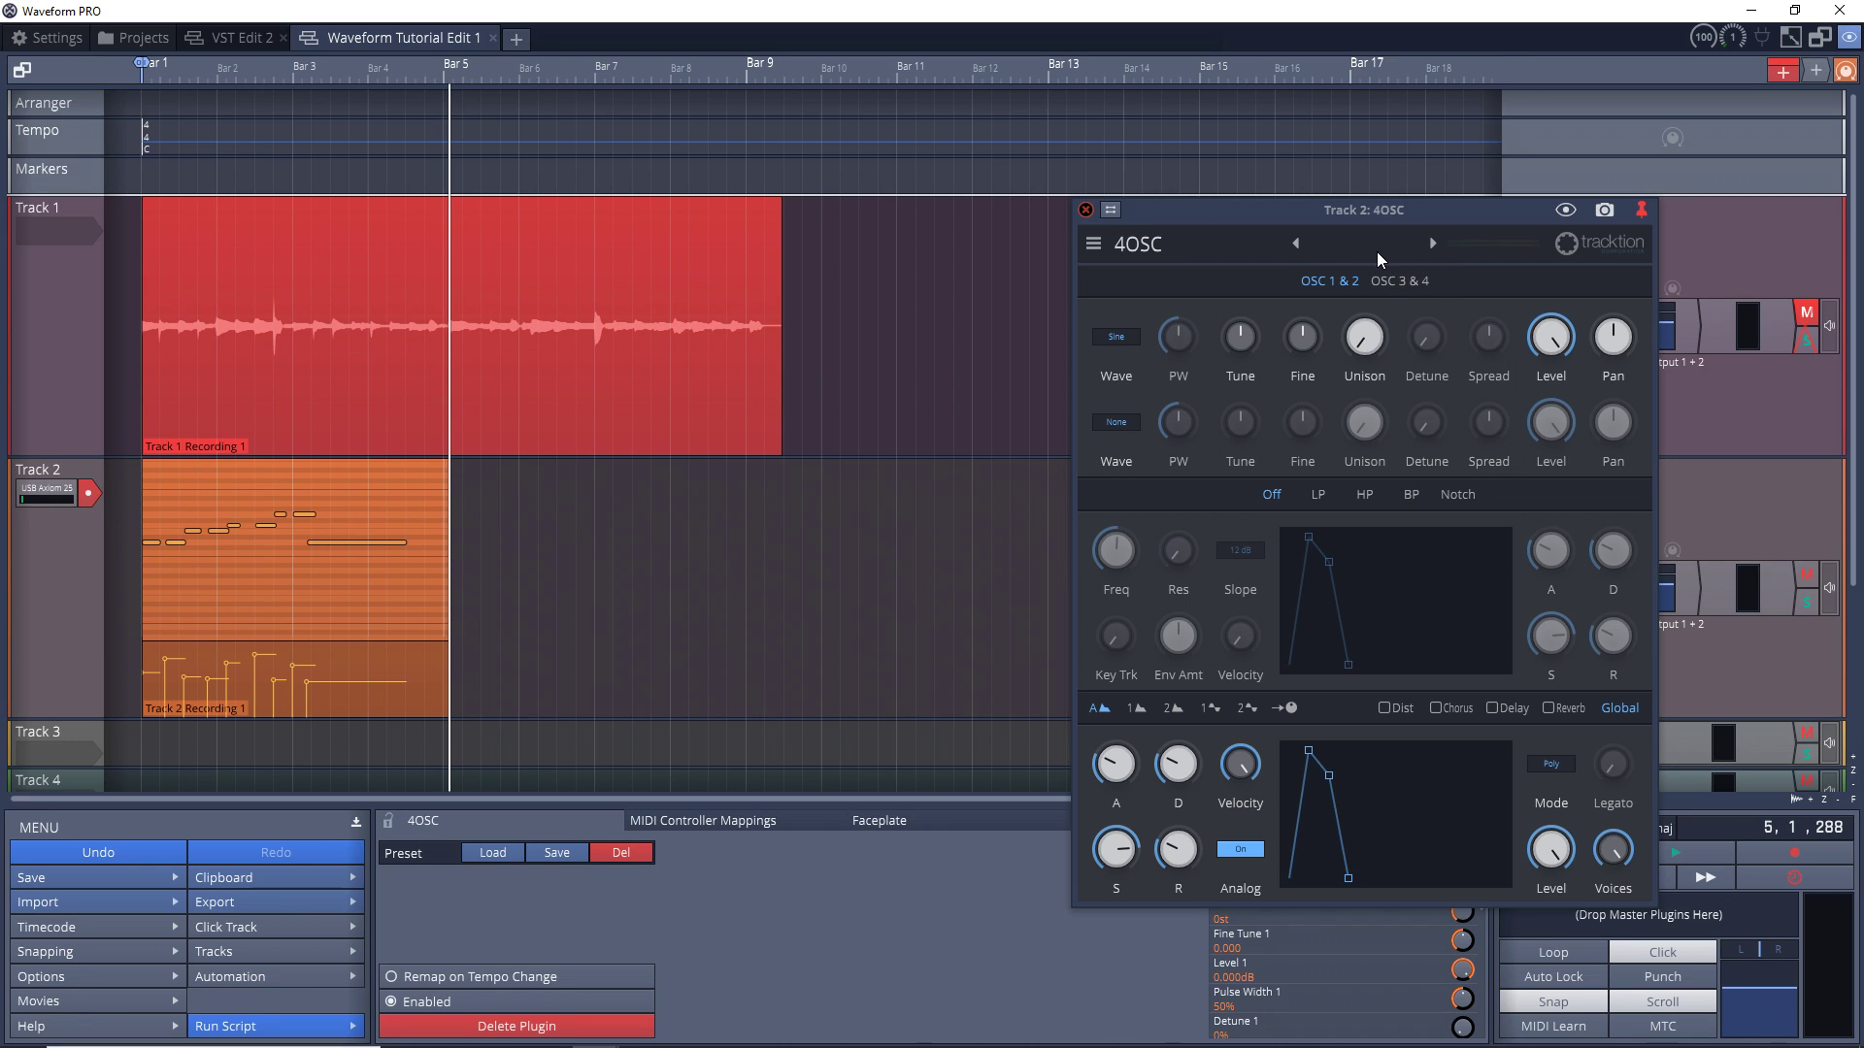
click(140, 771)
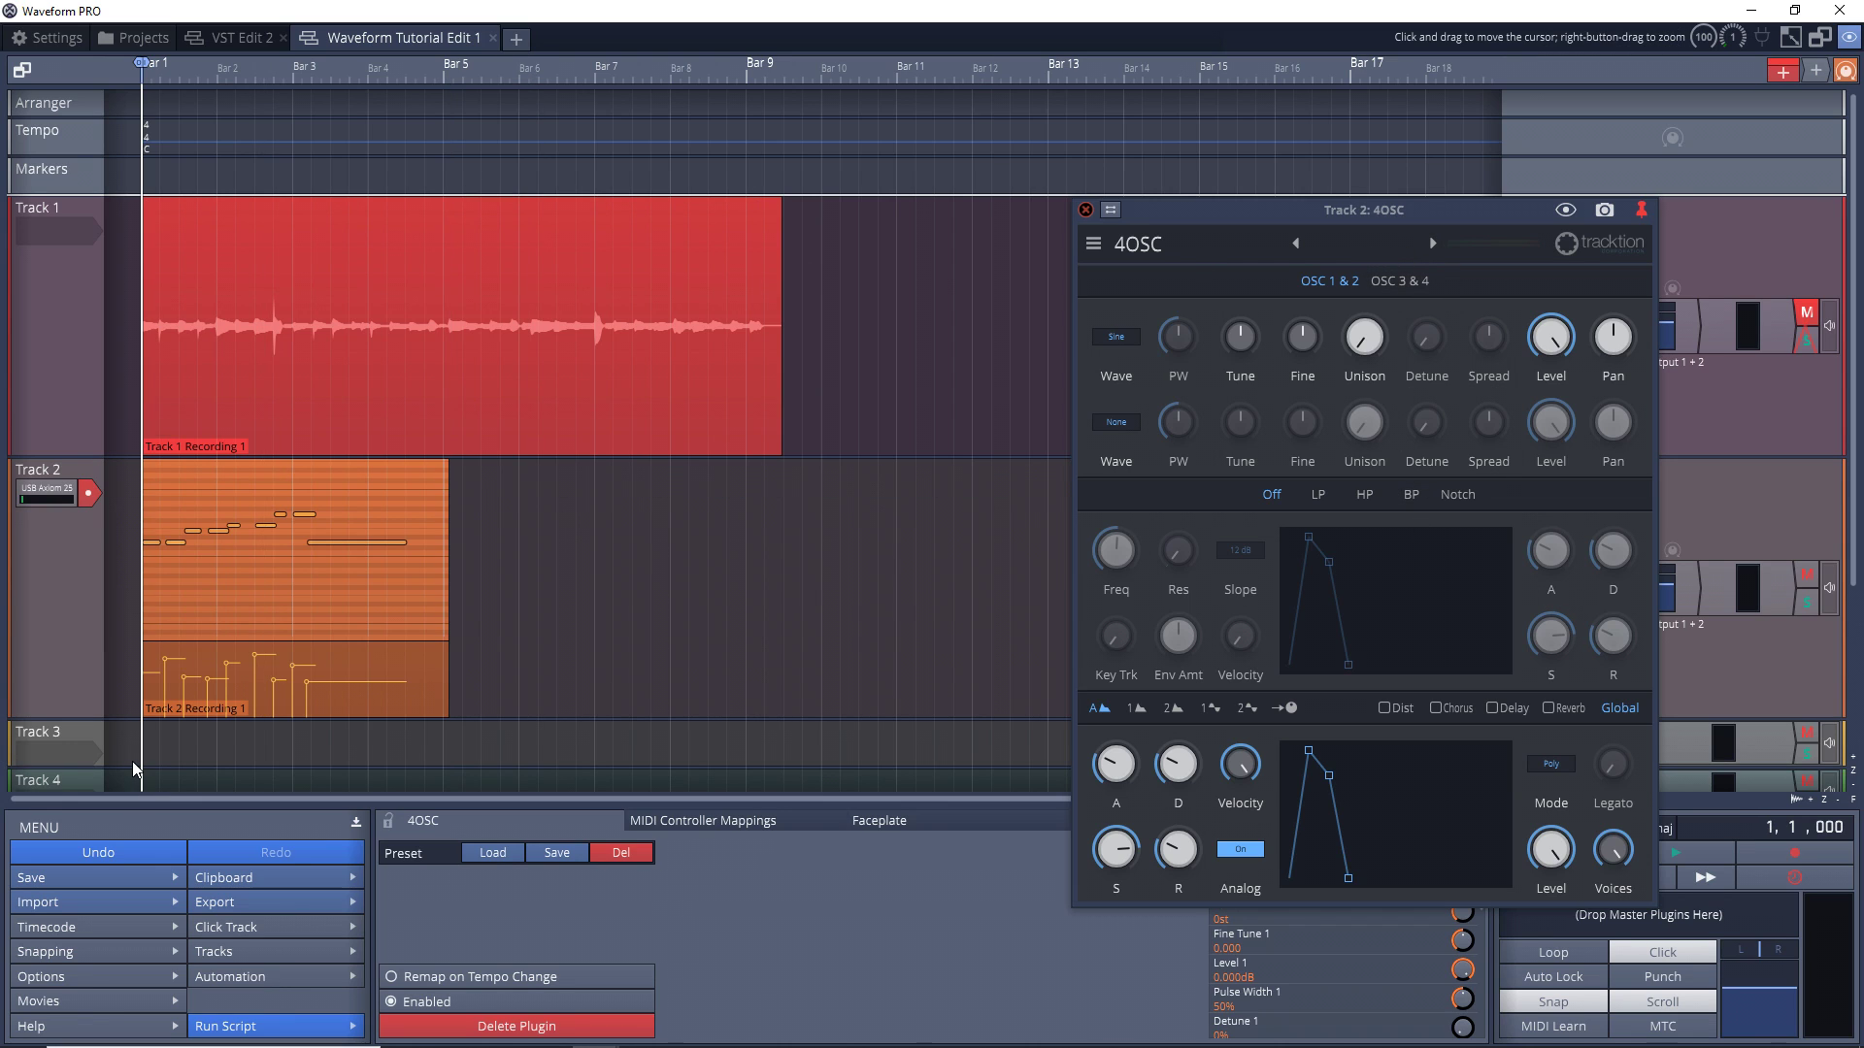
key(space)
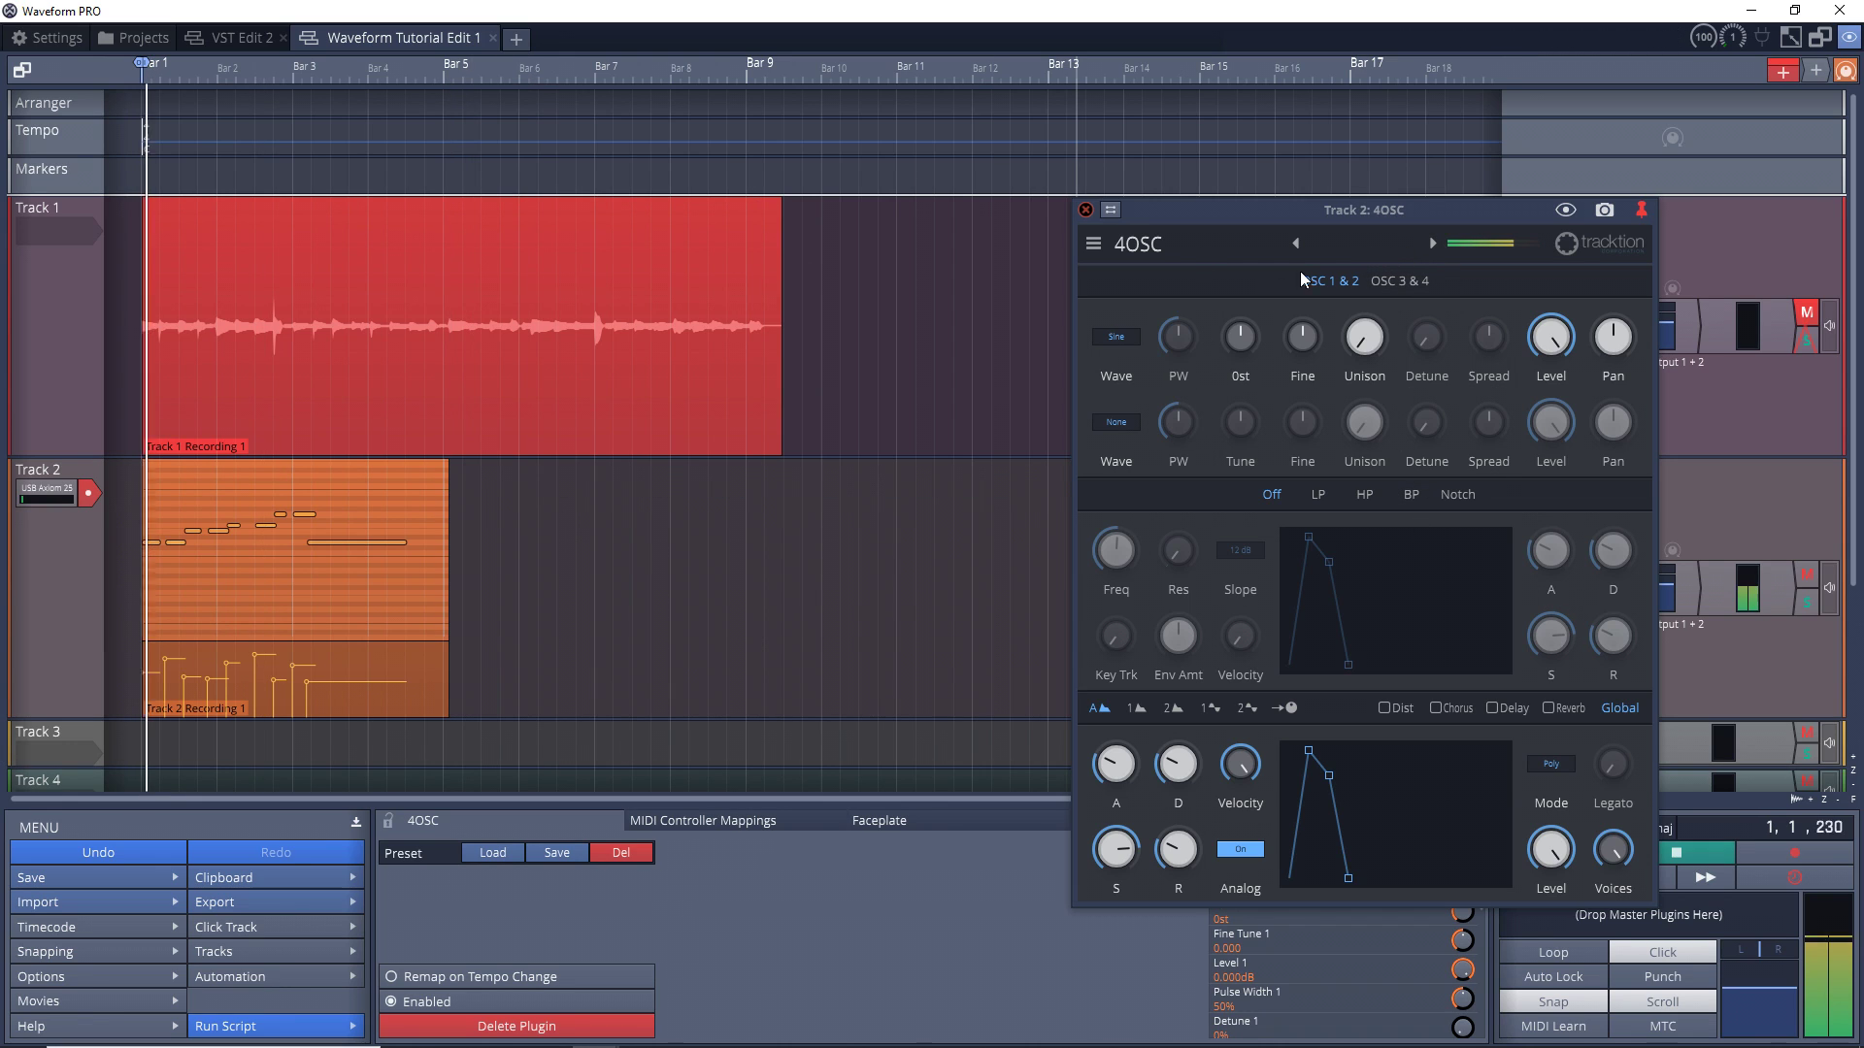
Step: Audition 4OSC presets Alpad 2, Alpha Me, Basic Bass, Basic Lead 1 and Basic Lead 2, then close the synth
click(1431, 243)
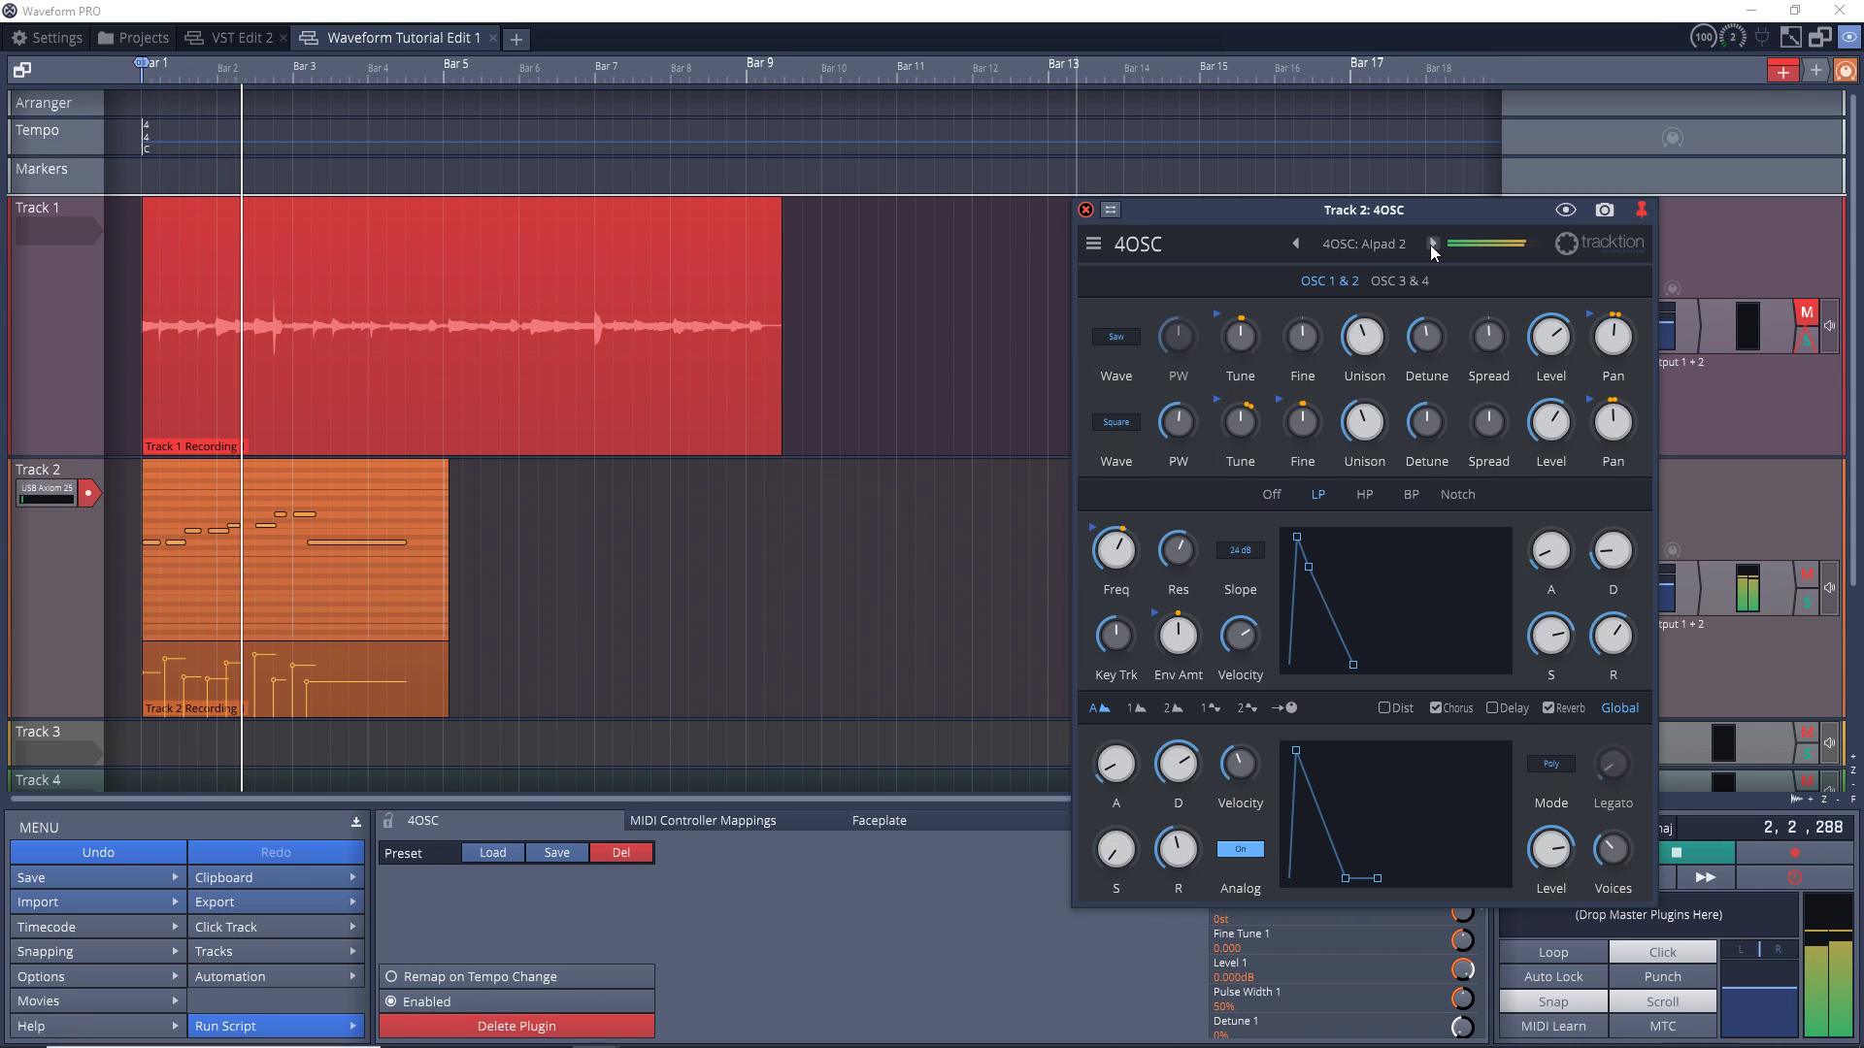
click(1432, 244)
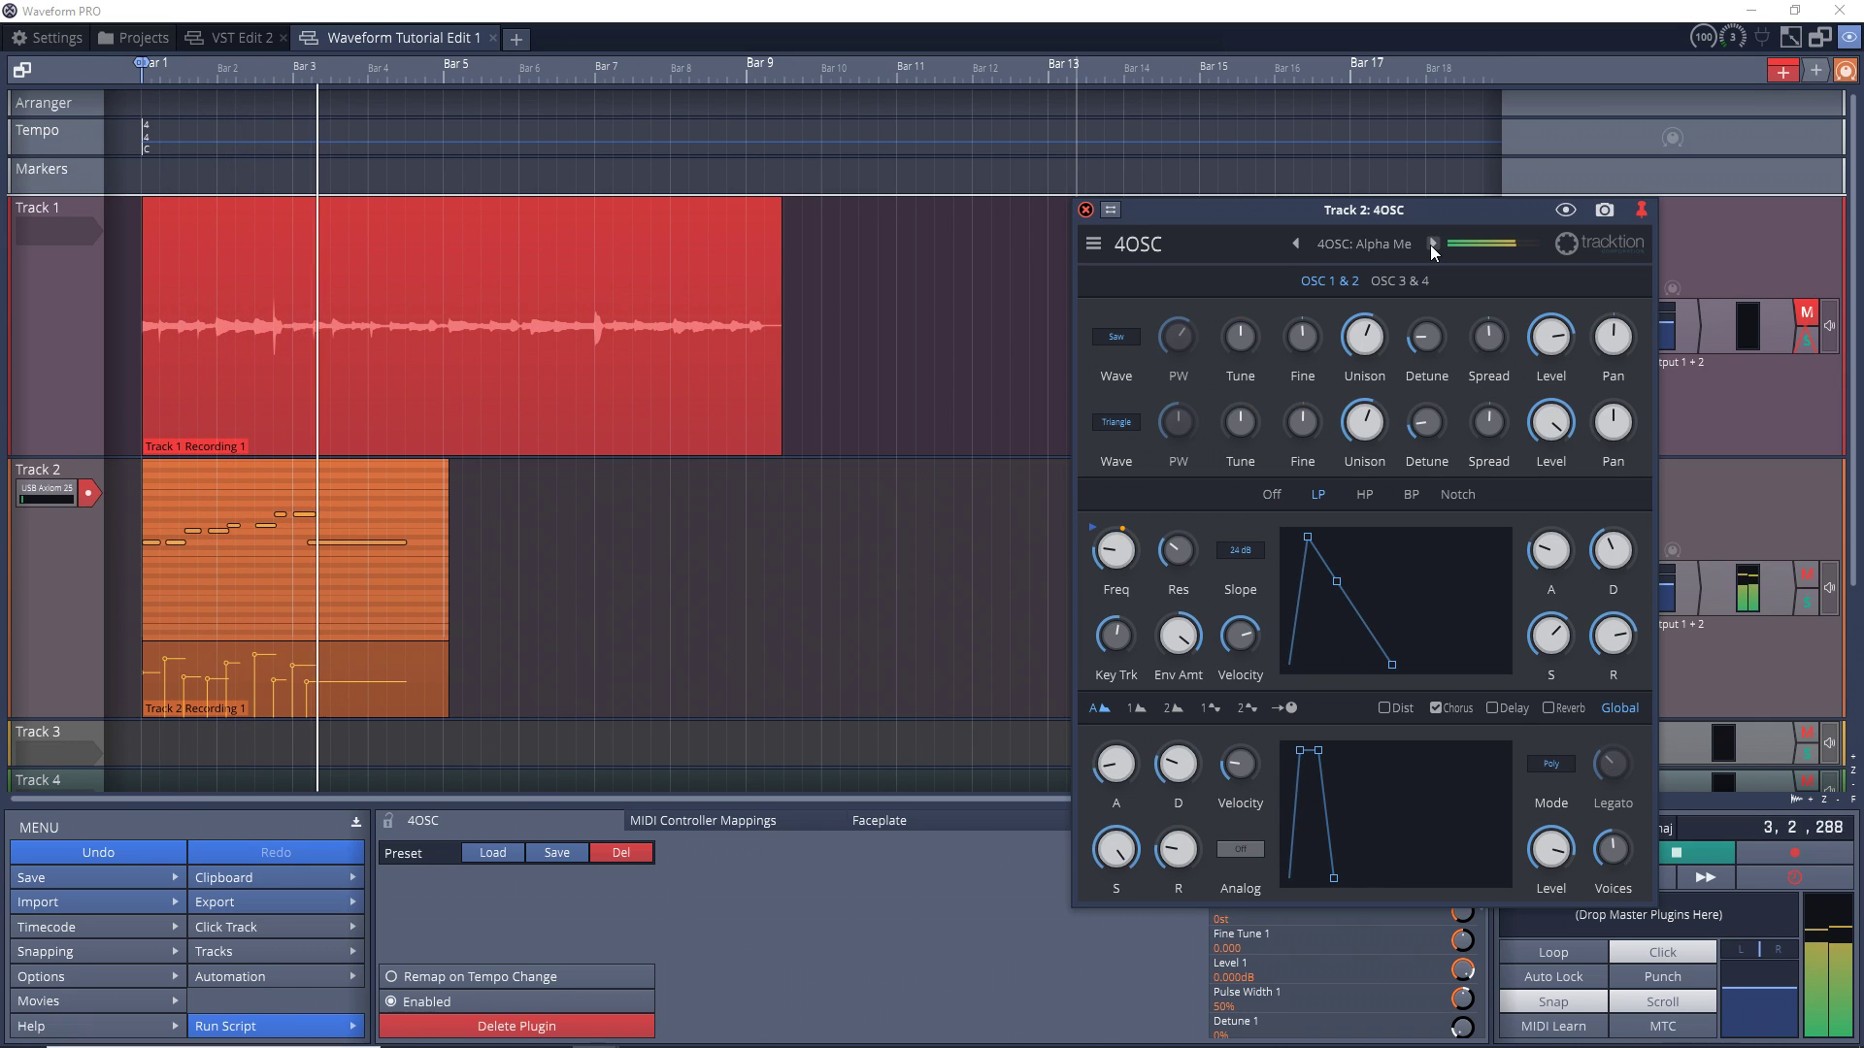
click(1432, 243)
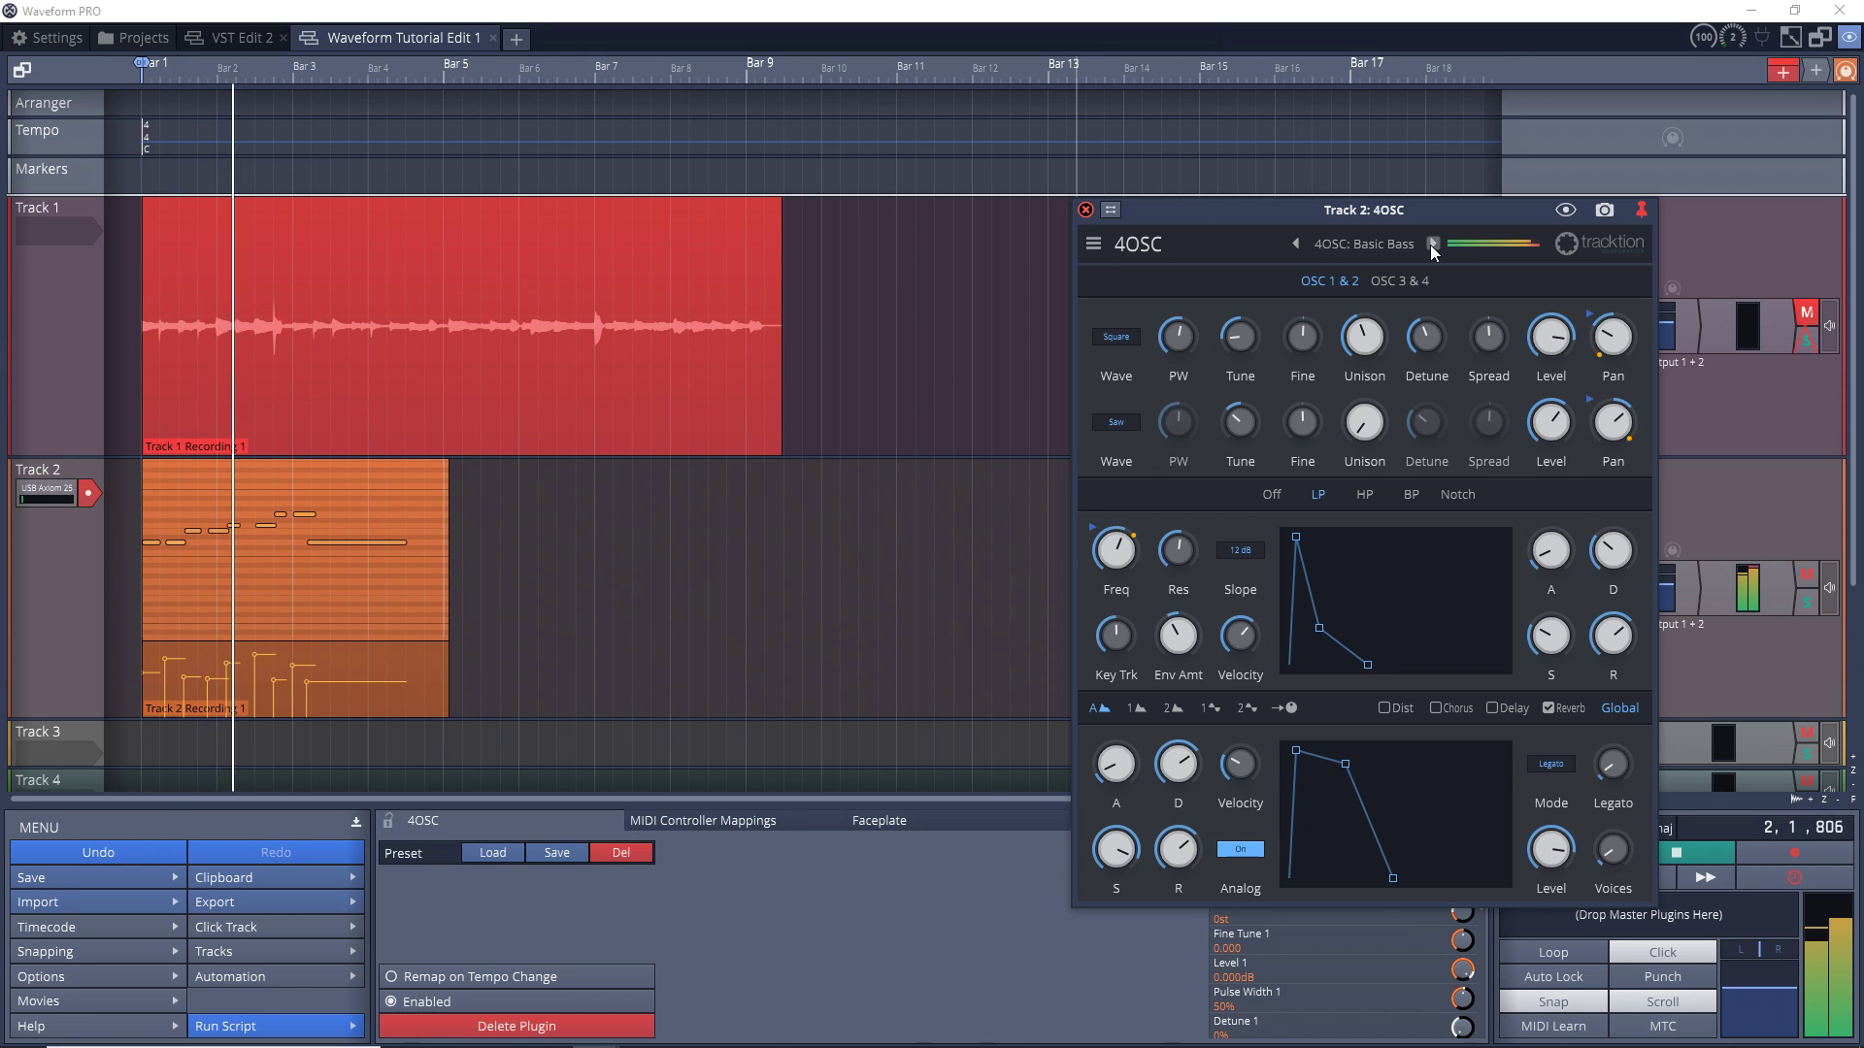
click(1432, 244)
click(1432, 244)
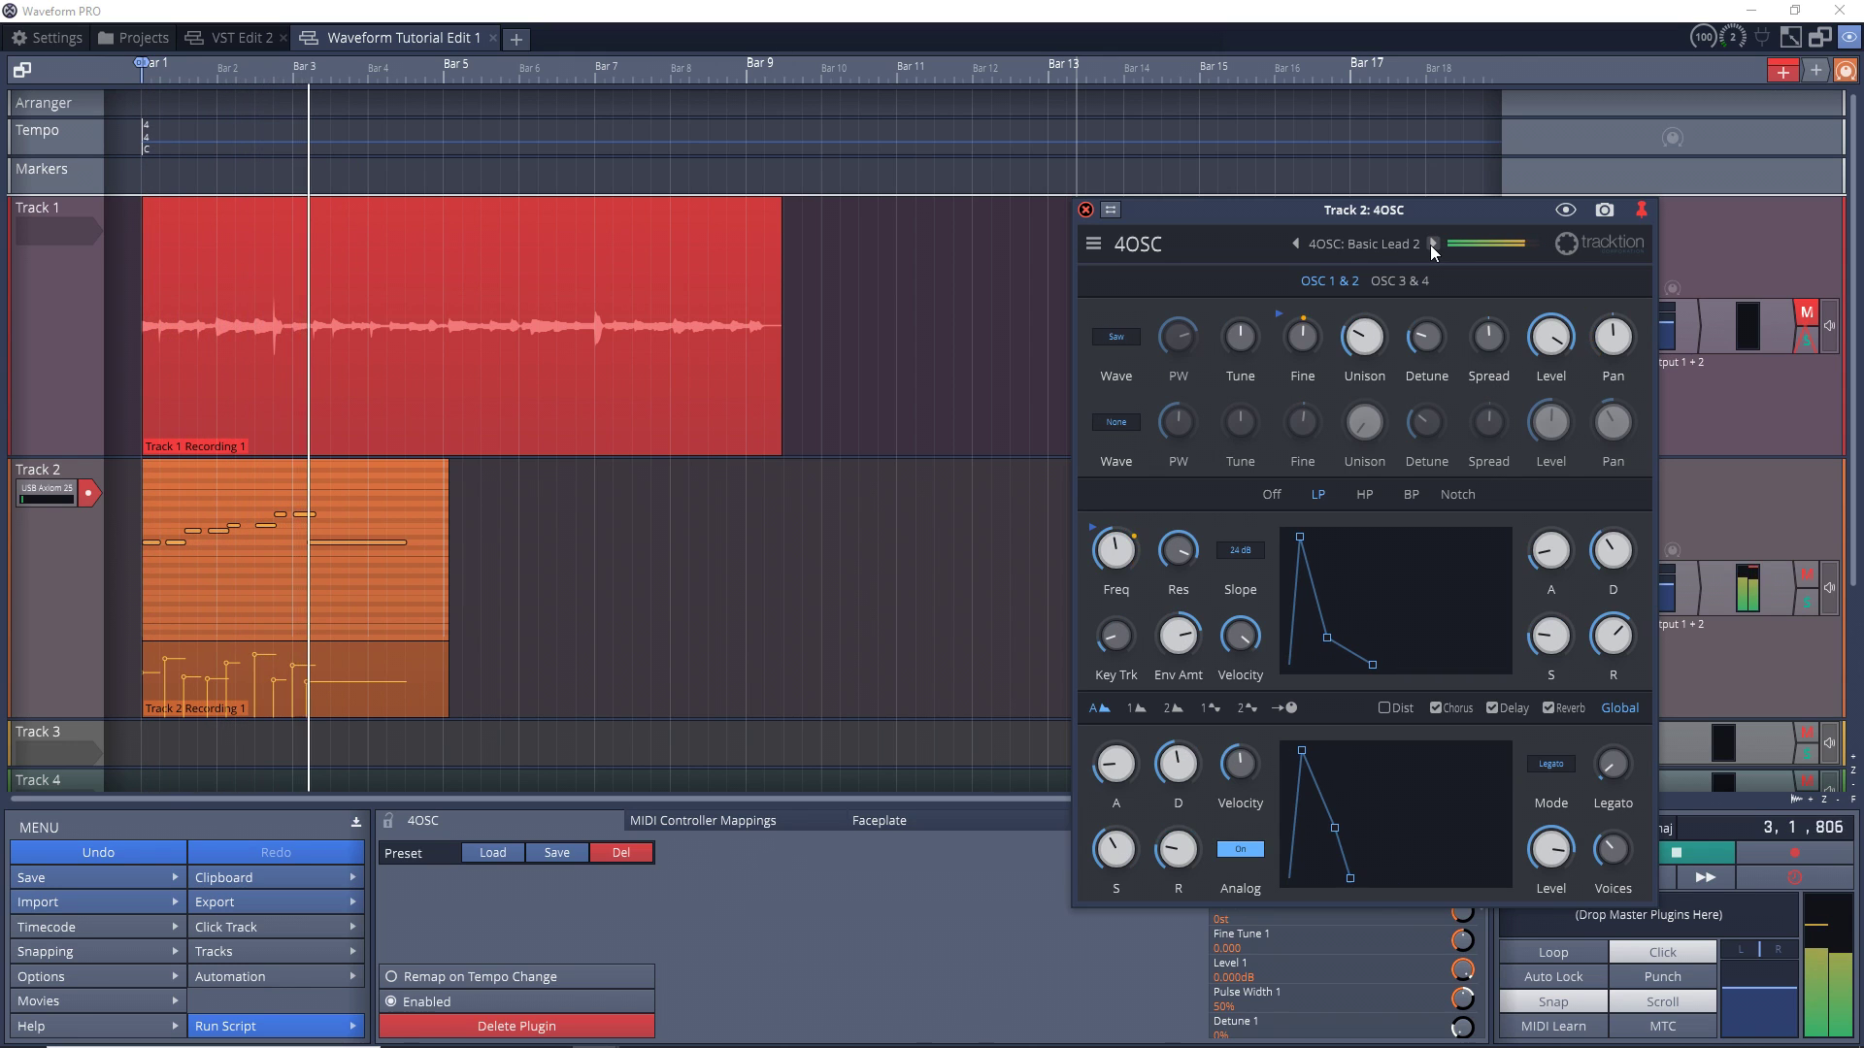
click(1430, 245)
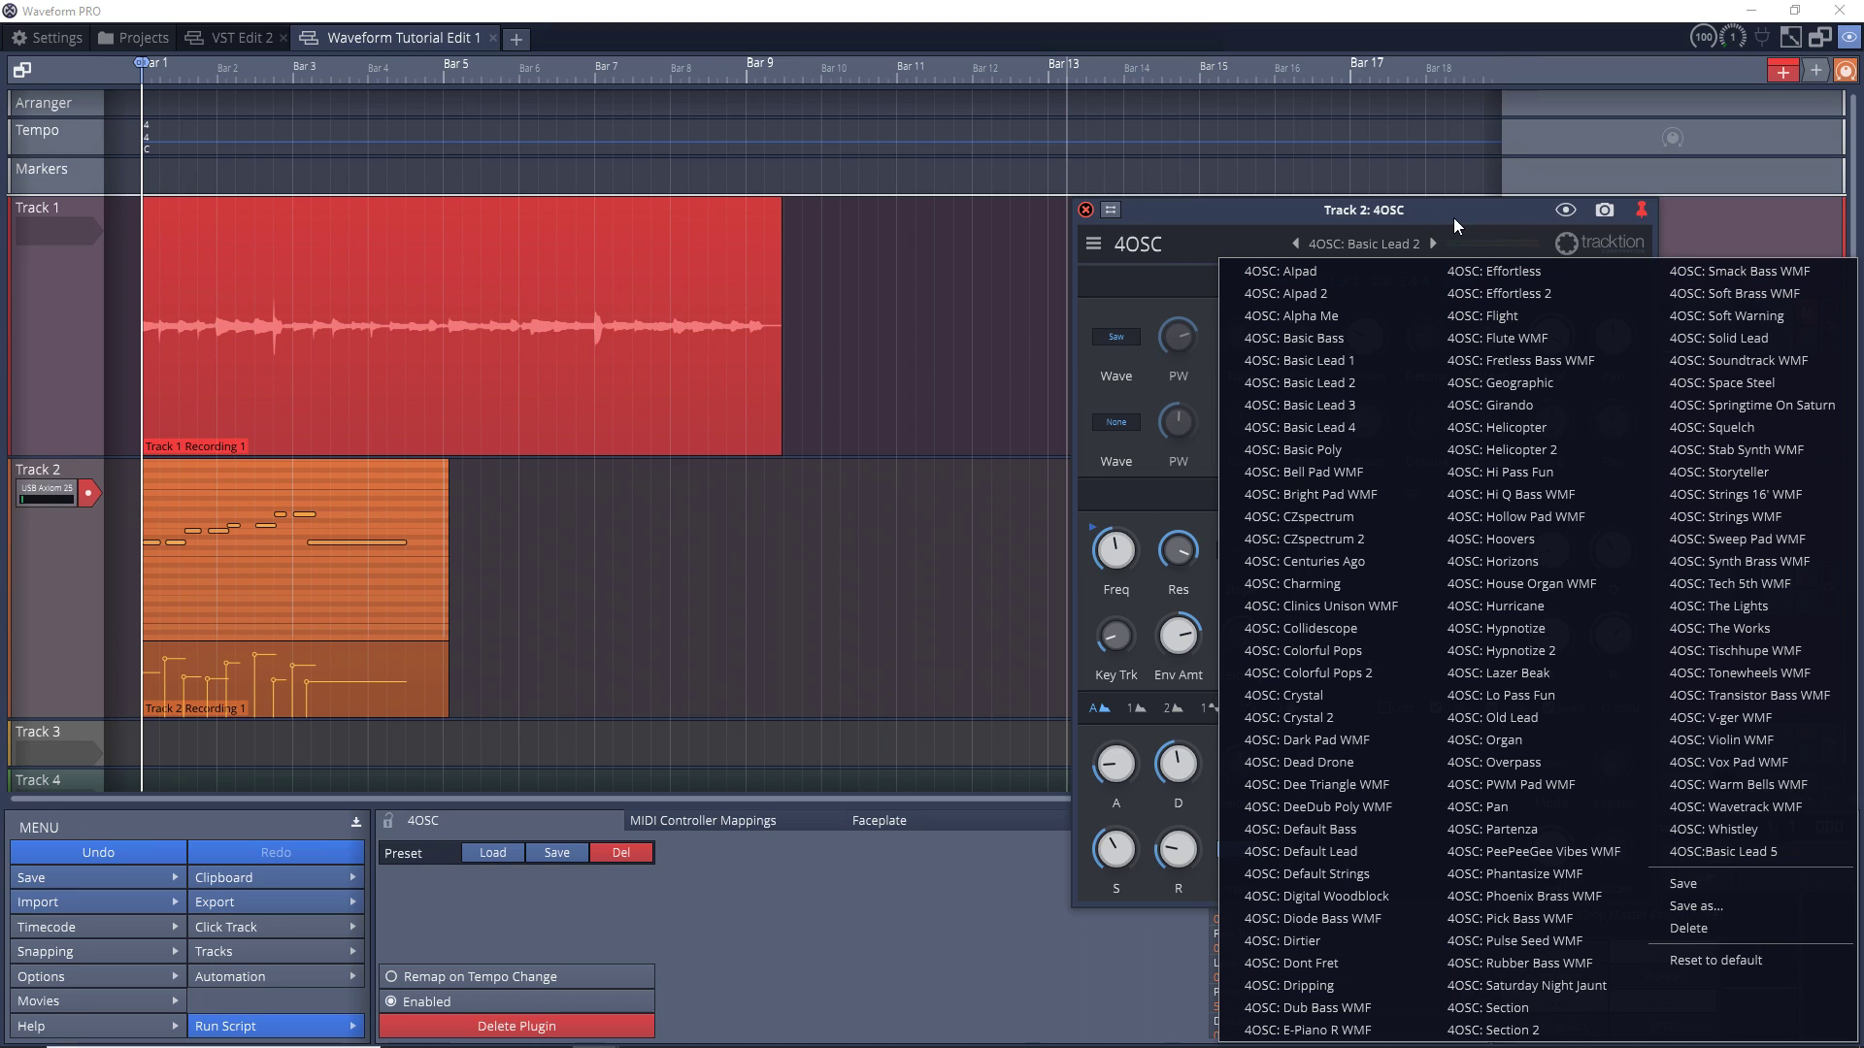
click(1440, 339)
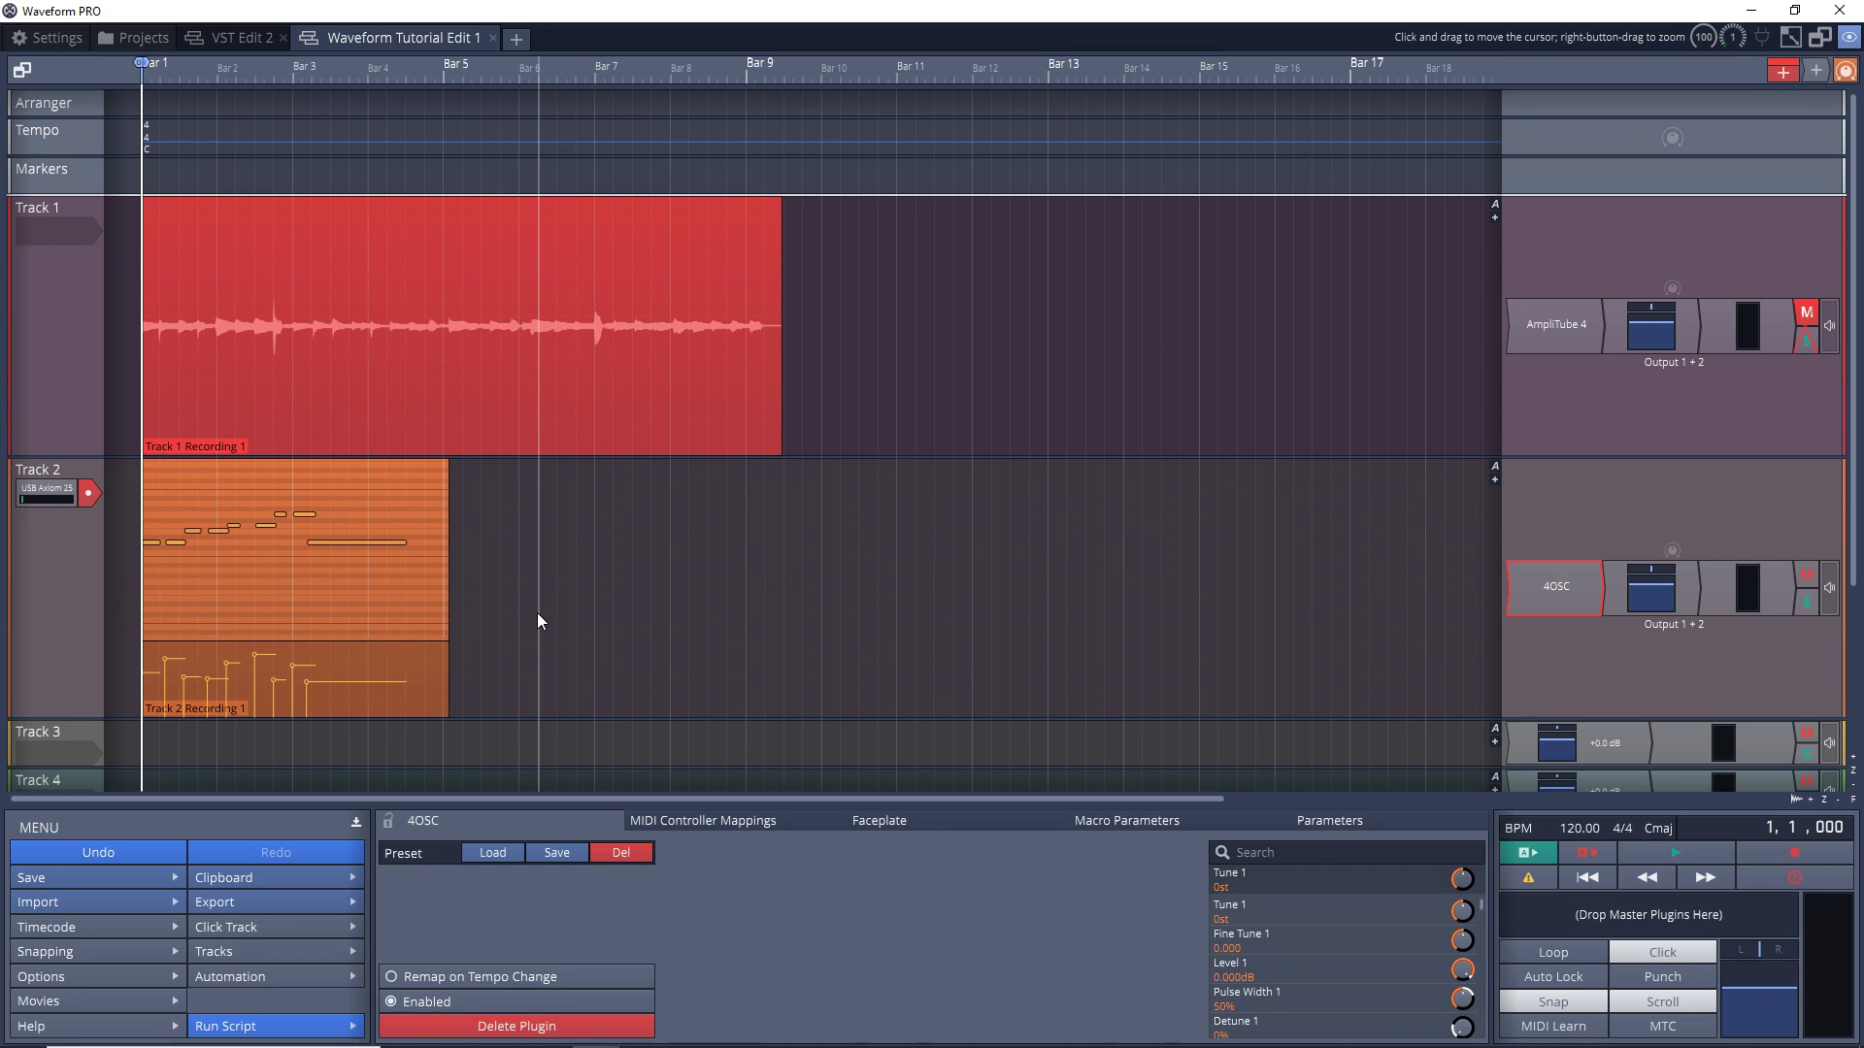
Step: Delete the recorded MIDI clip from Track 2
click(346, 510)
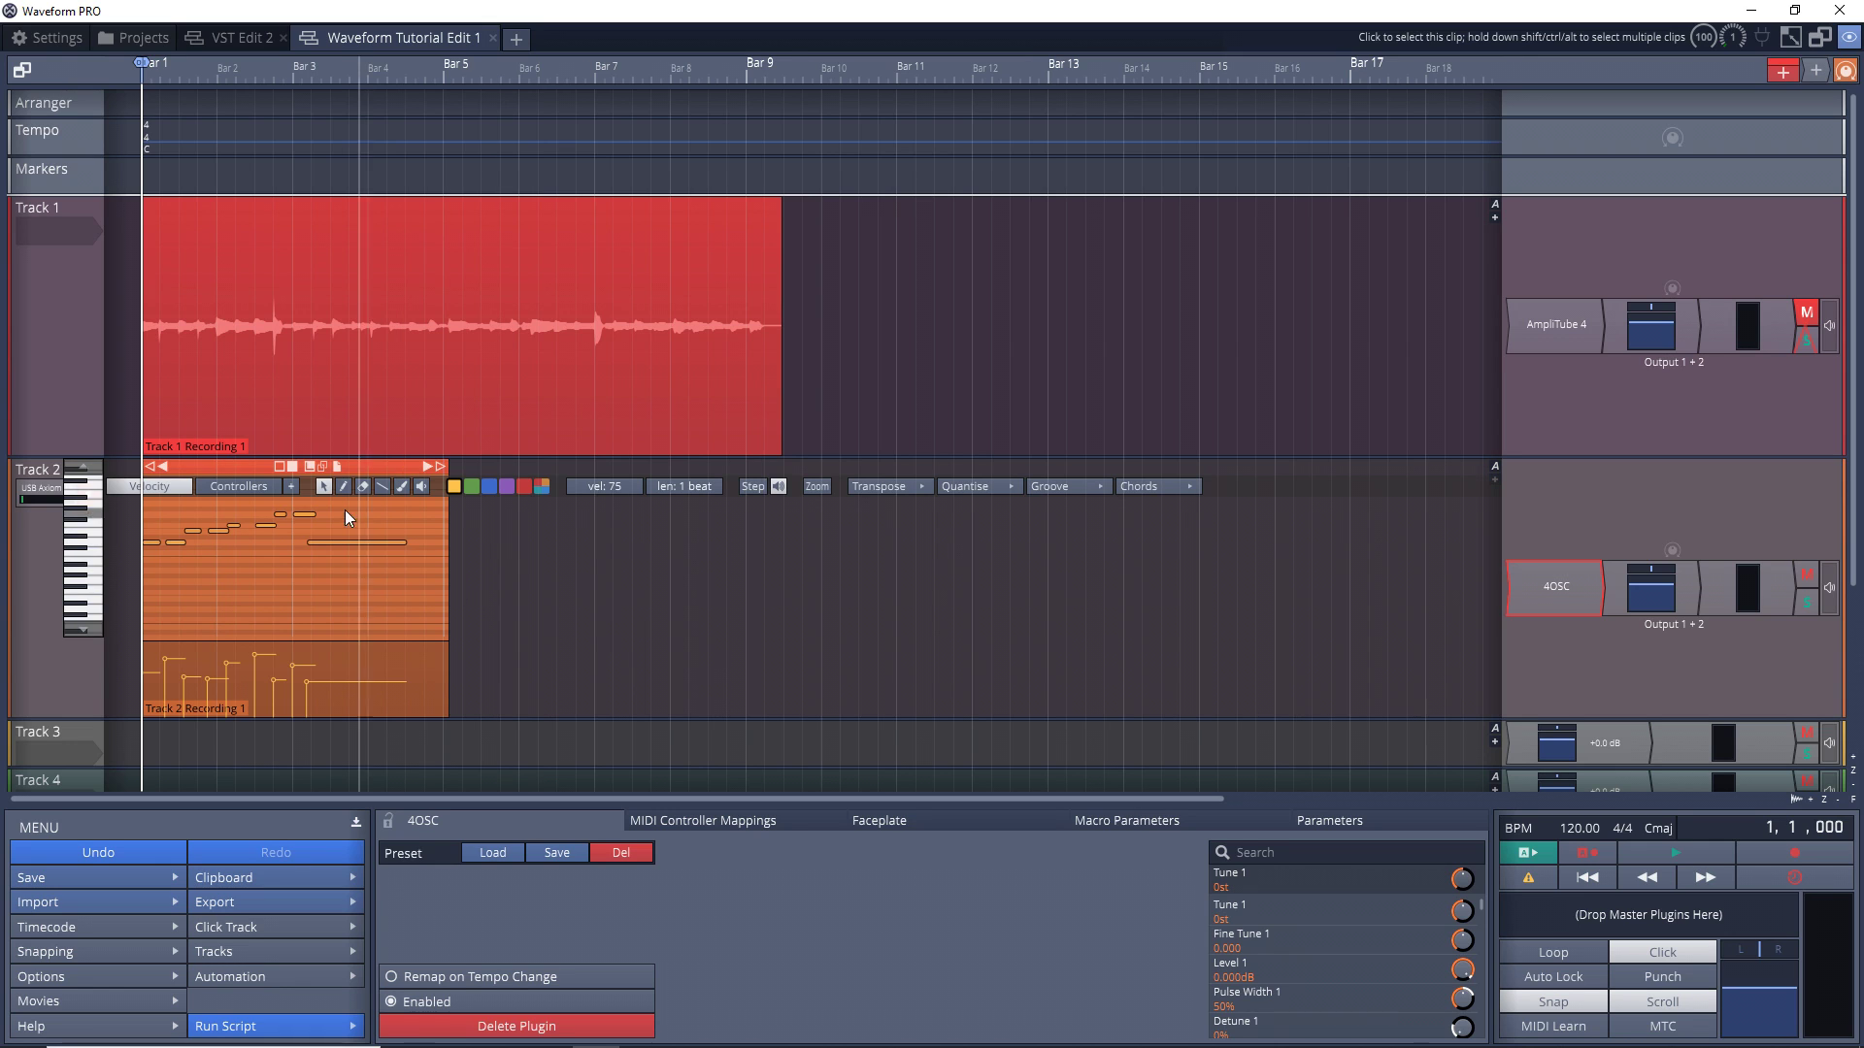
click(230, 473)
key(Delete)
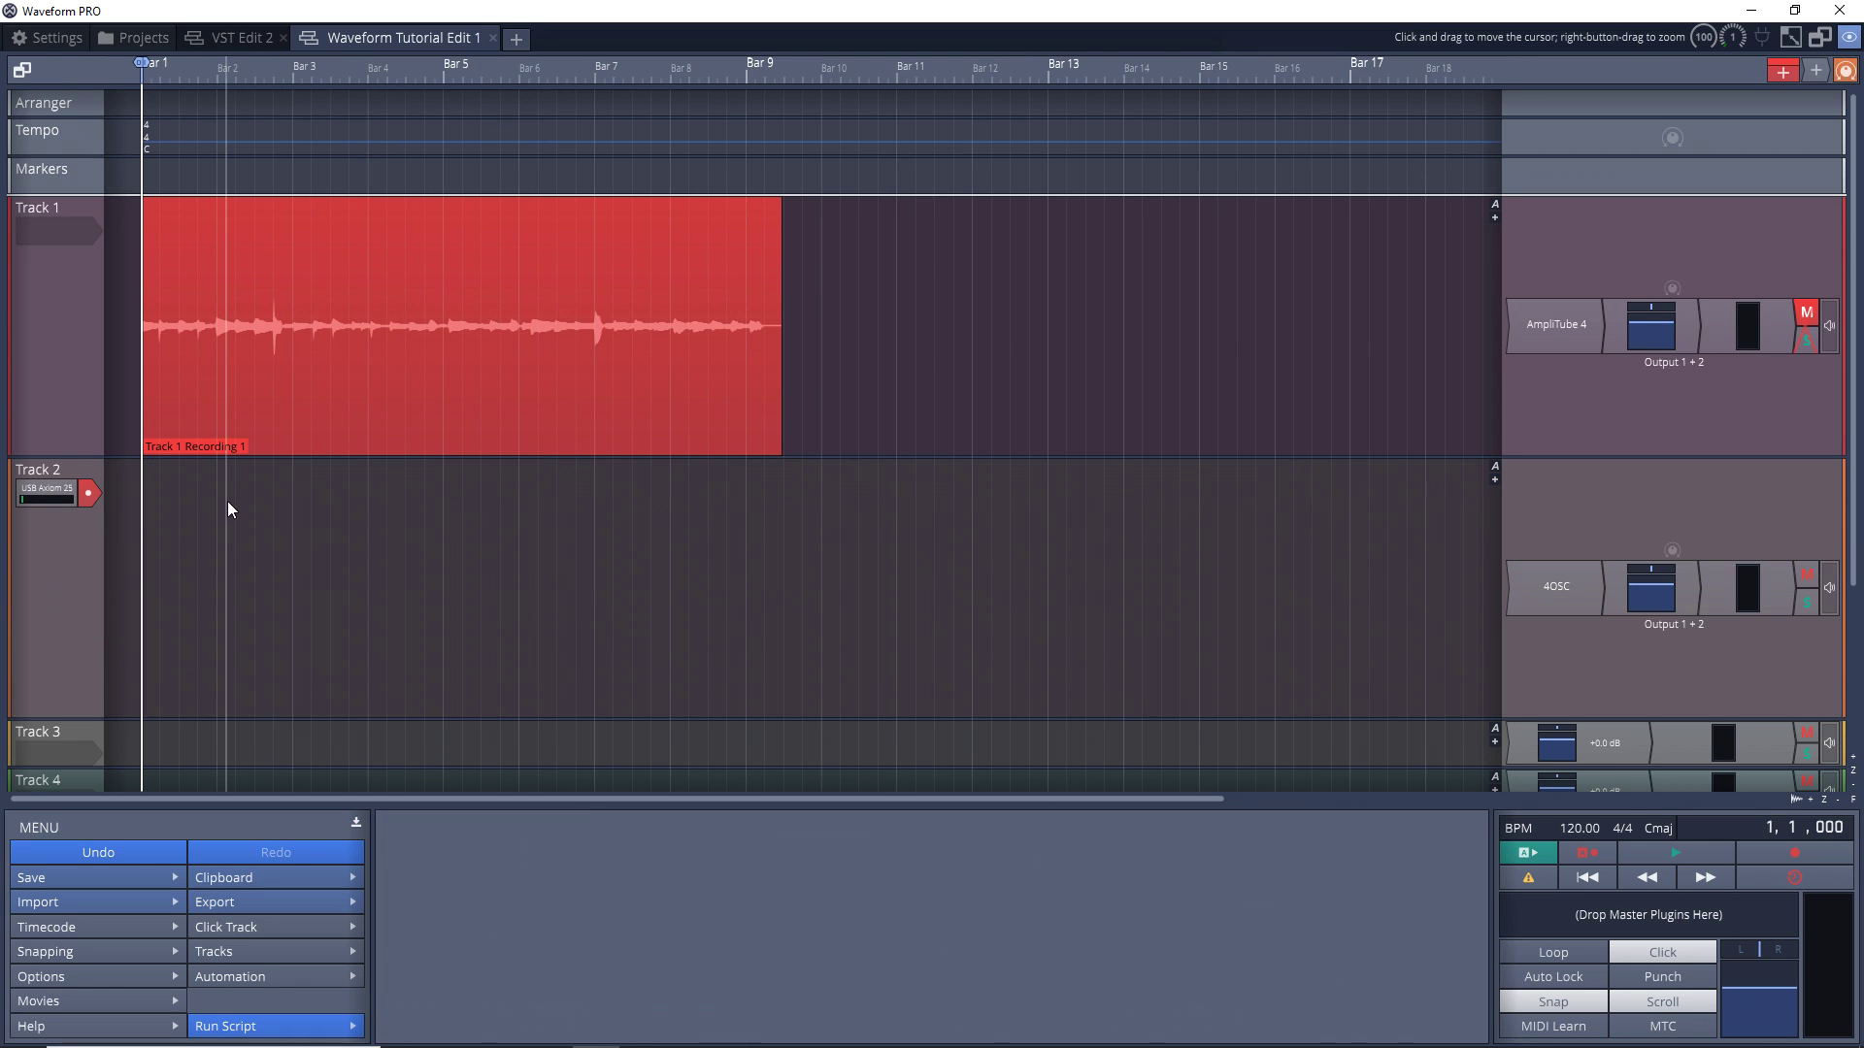
Step: Remove the USB Axiom 25 input from Track 2
click(37, 494)
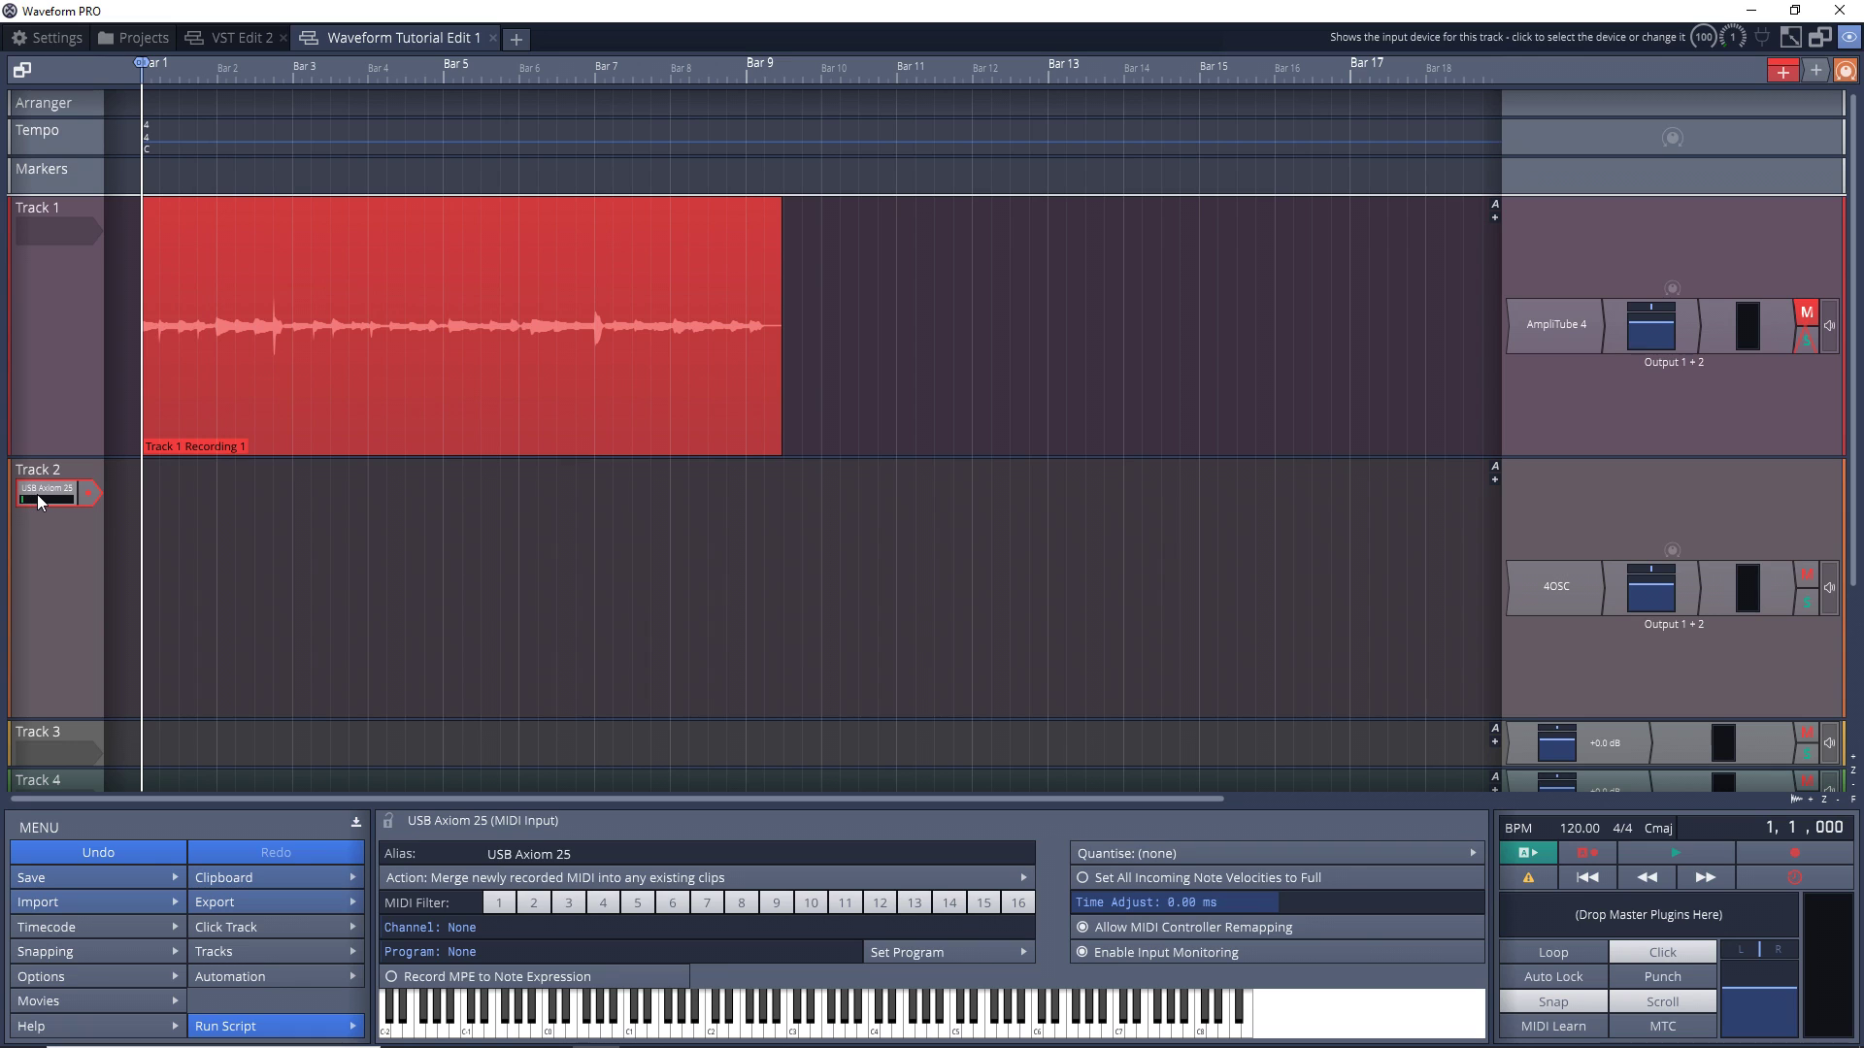
click(39, 492)
click(70, 517)
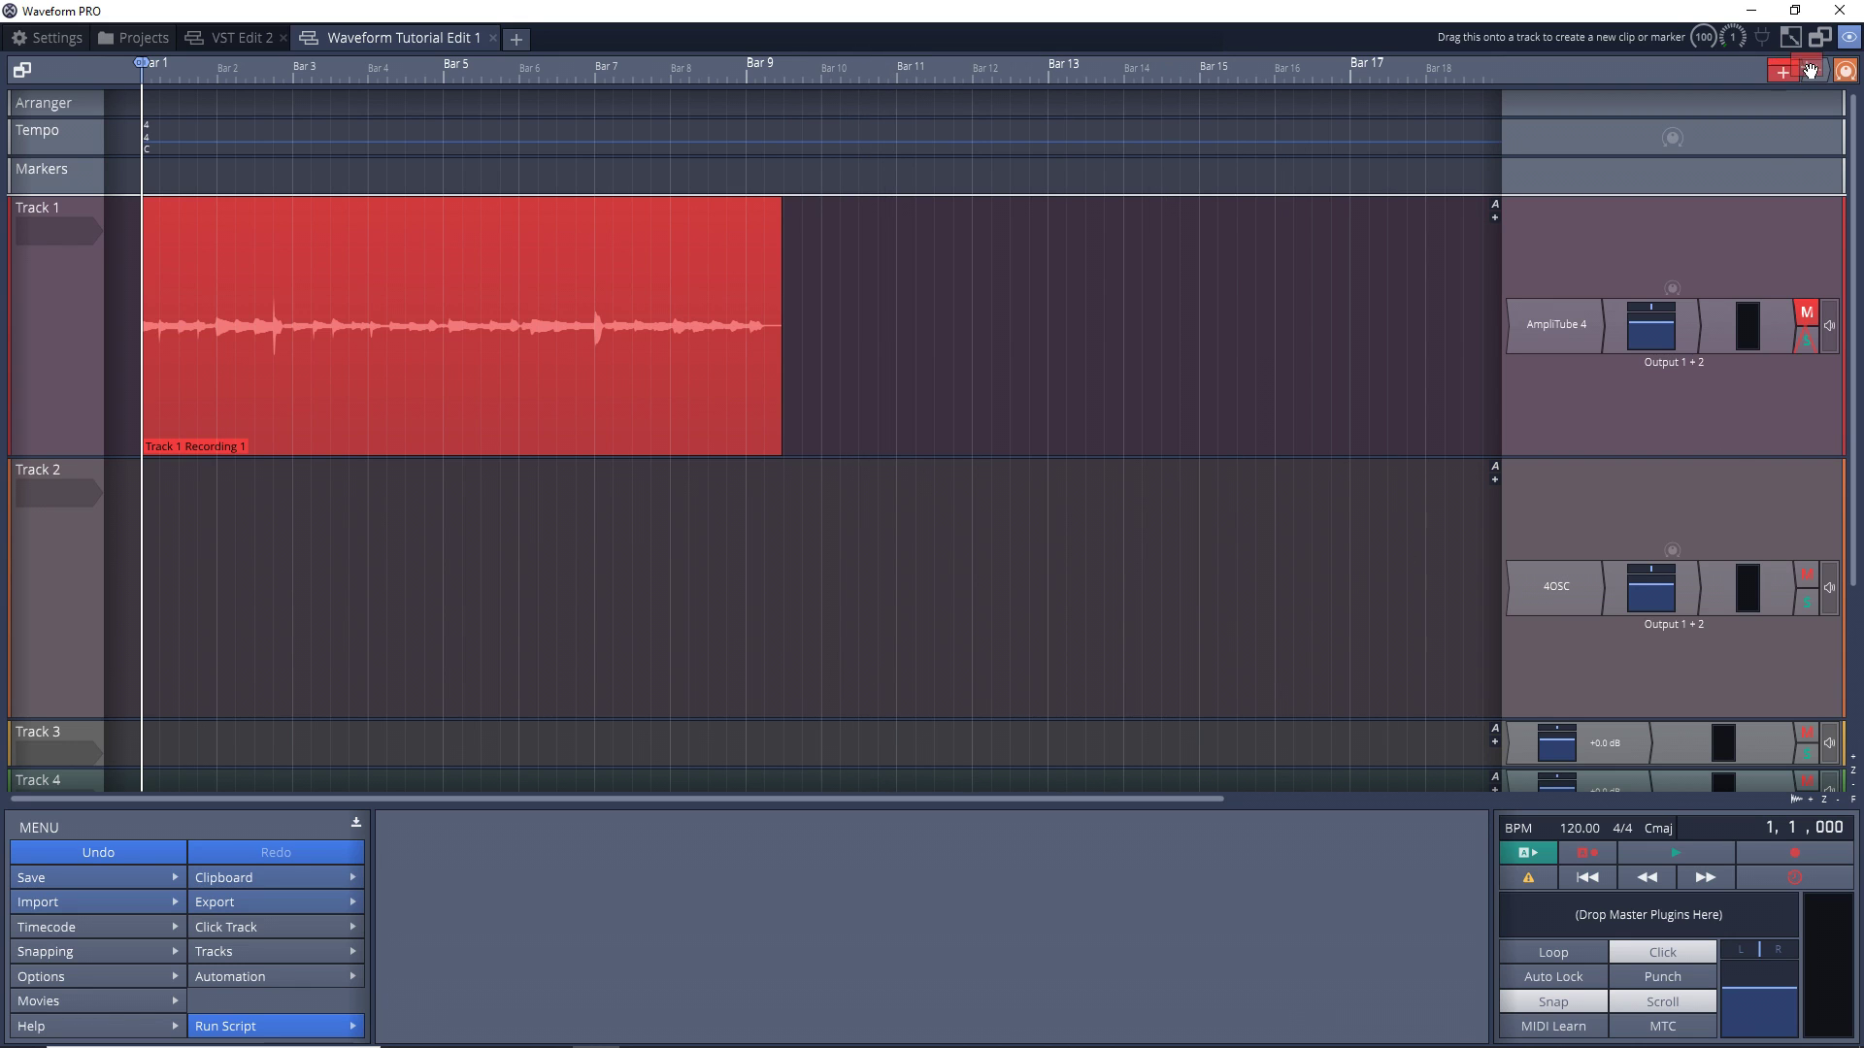
Step: Add an empty 11-bar New MIDI Clip to Track 2, then open its 4OSC synth window
drag(1789, 74, 152, 567)
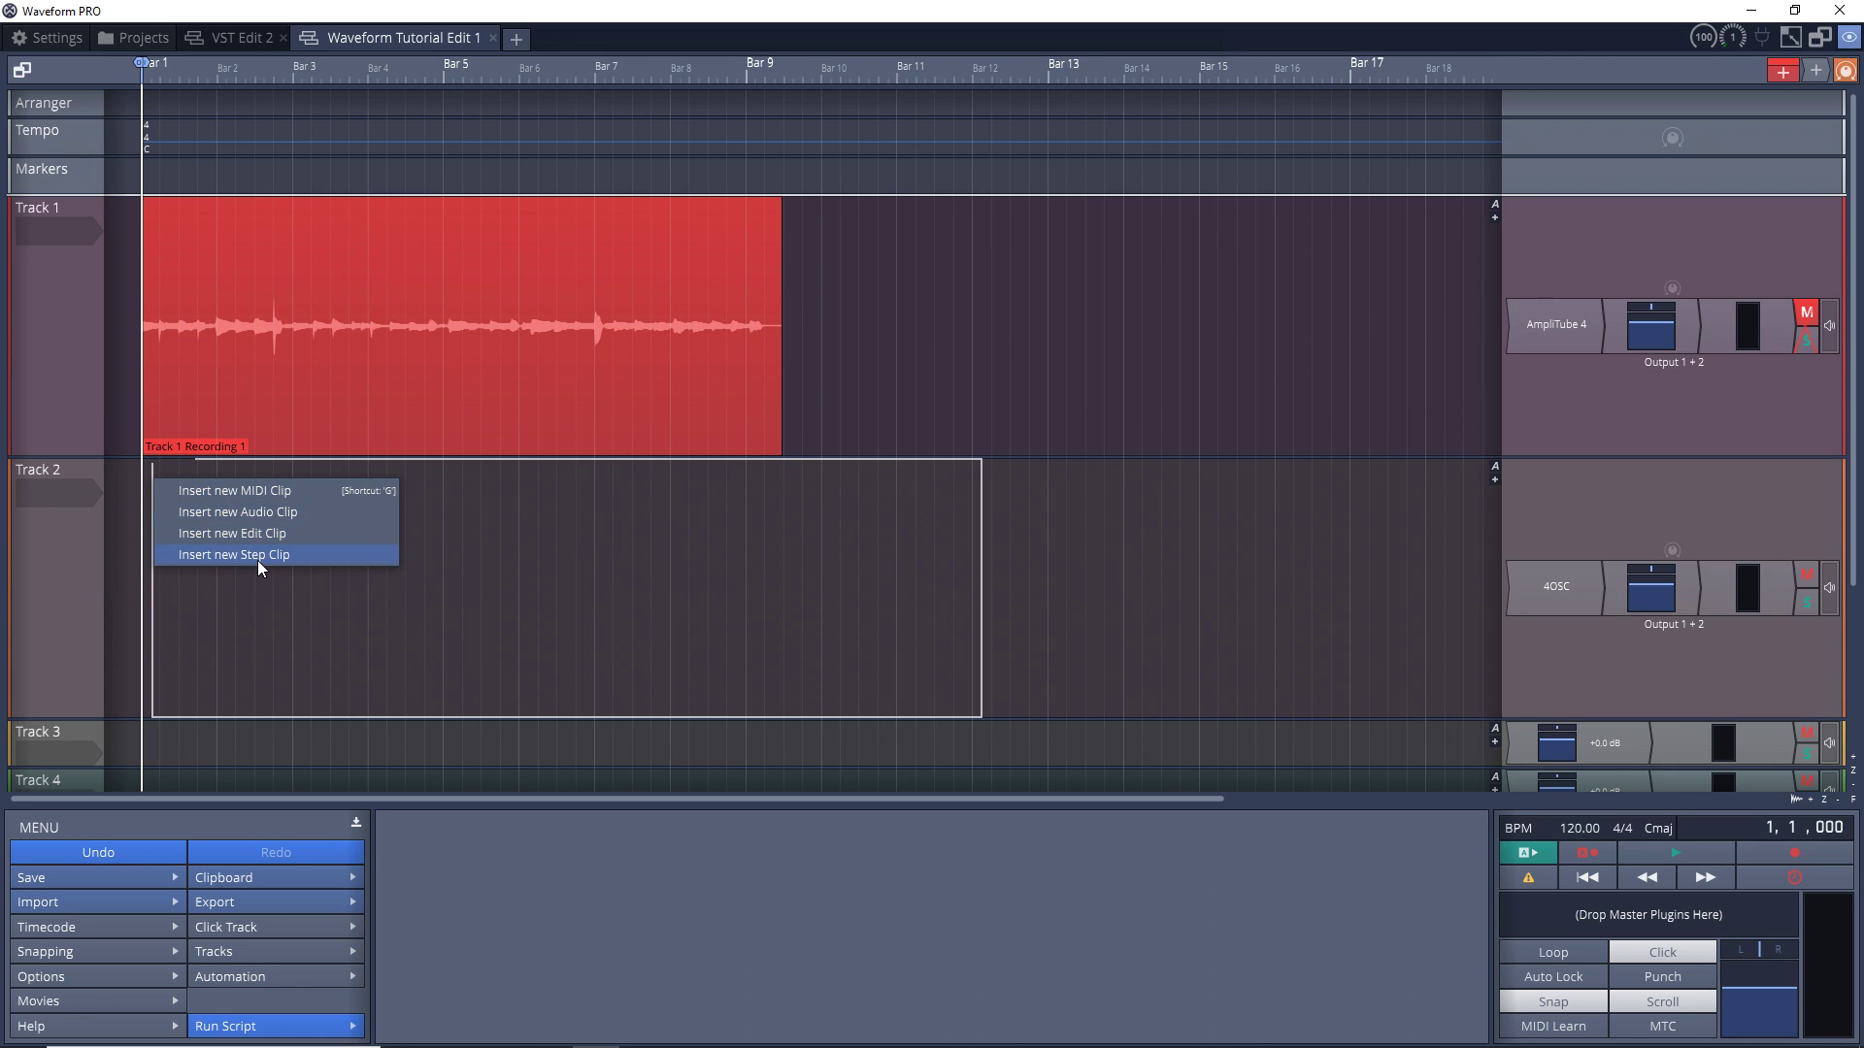
click(247, 493)
right_click(1556, 594)
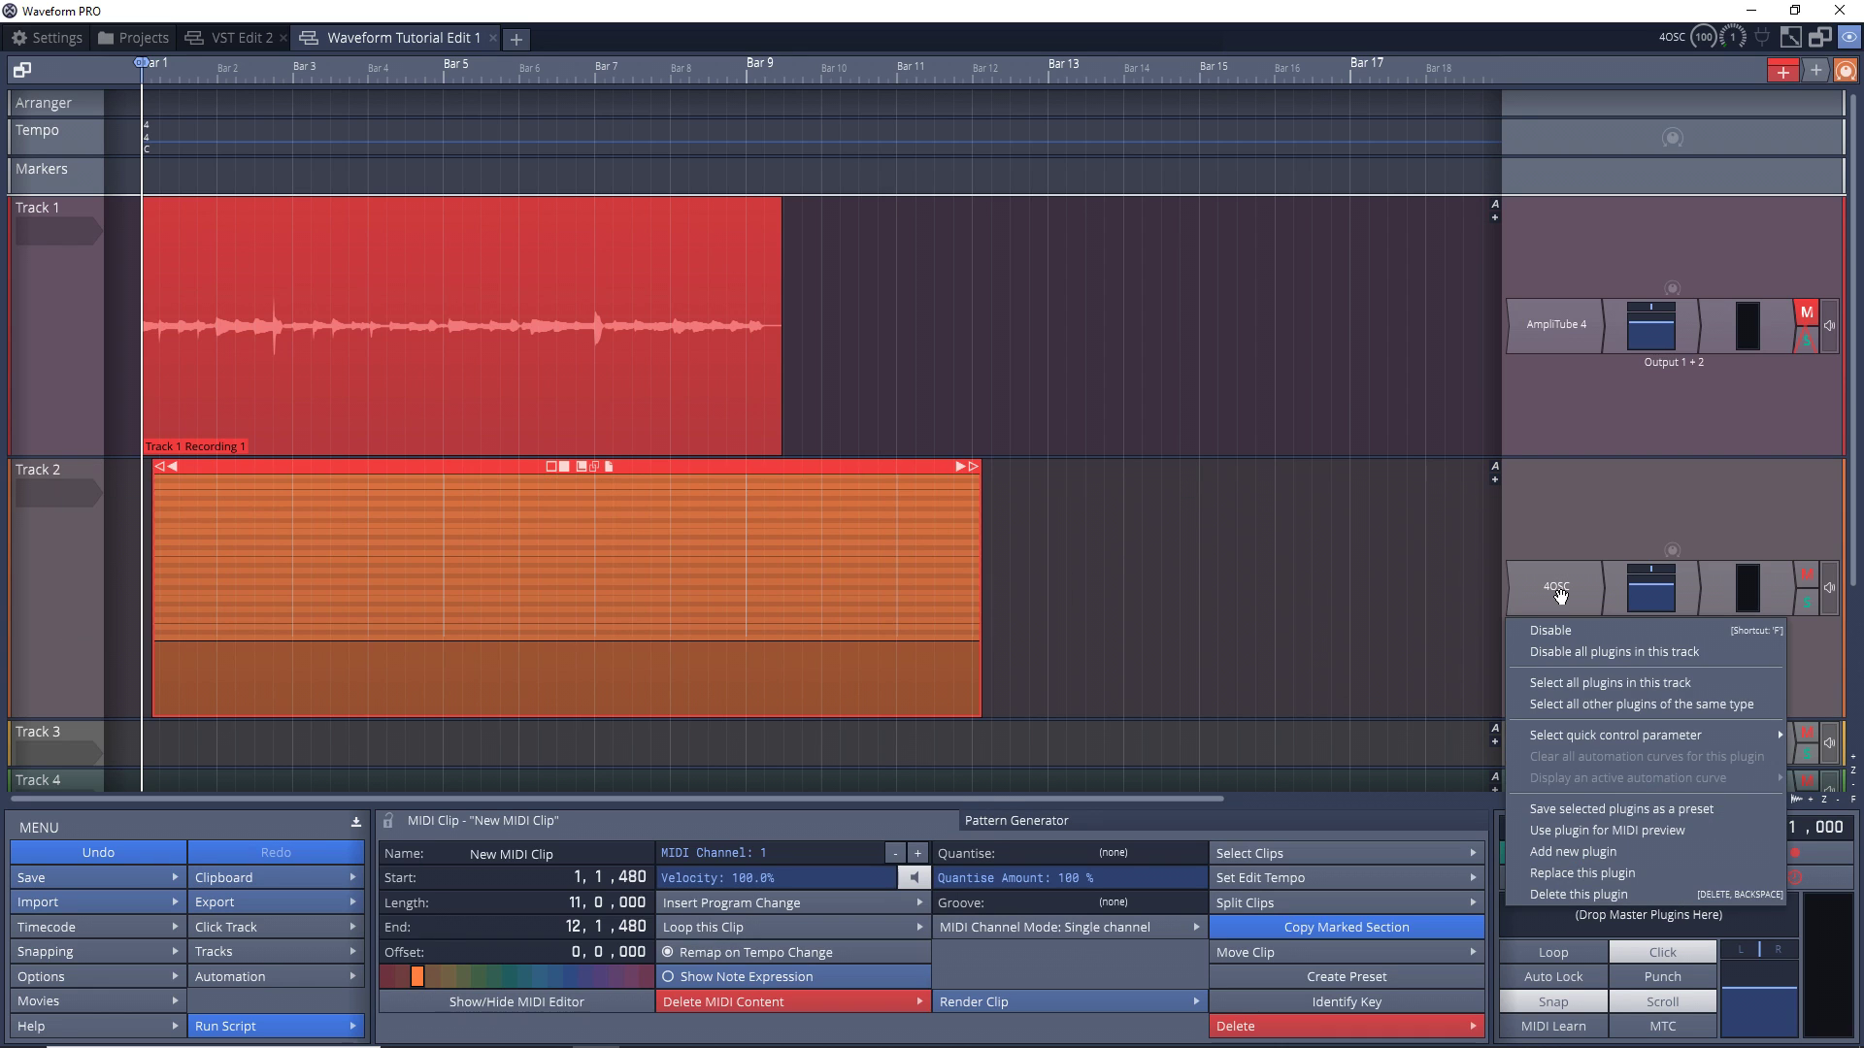
click(1528, 533)
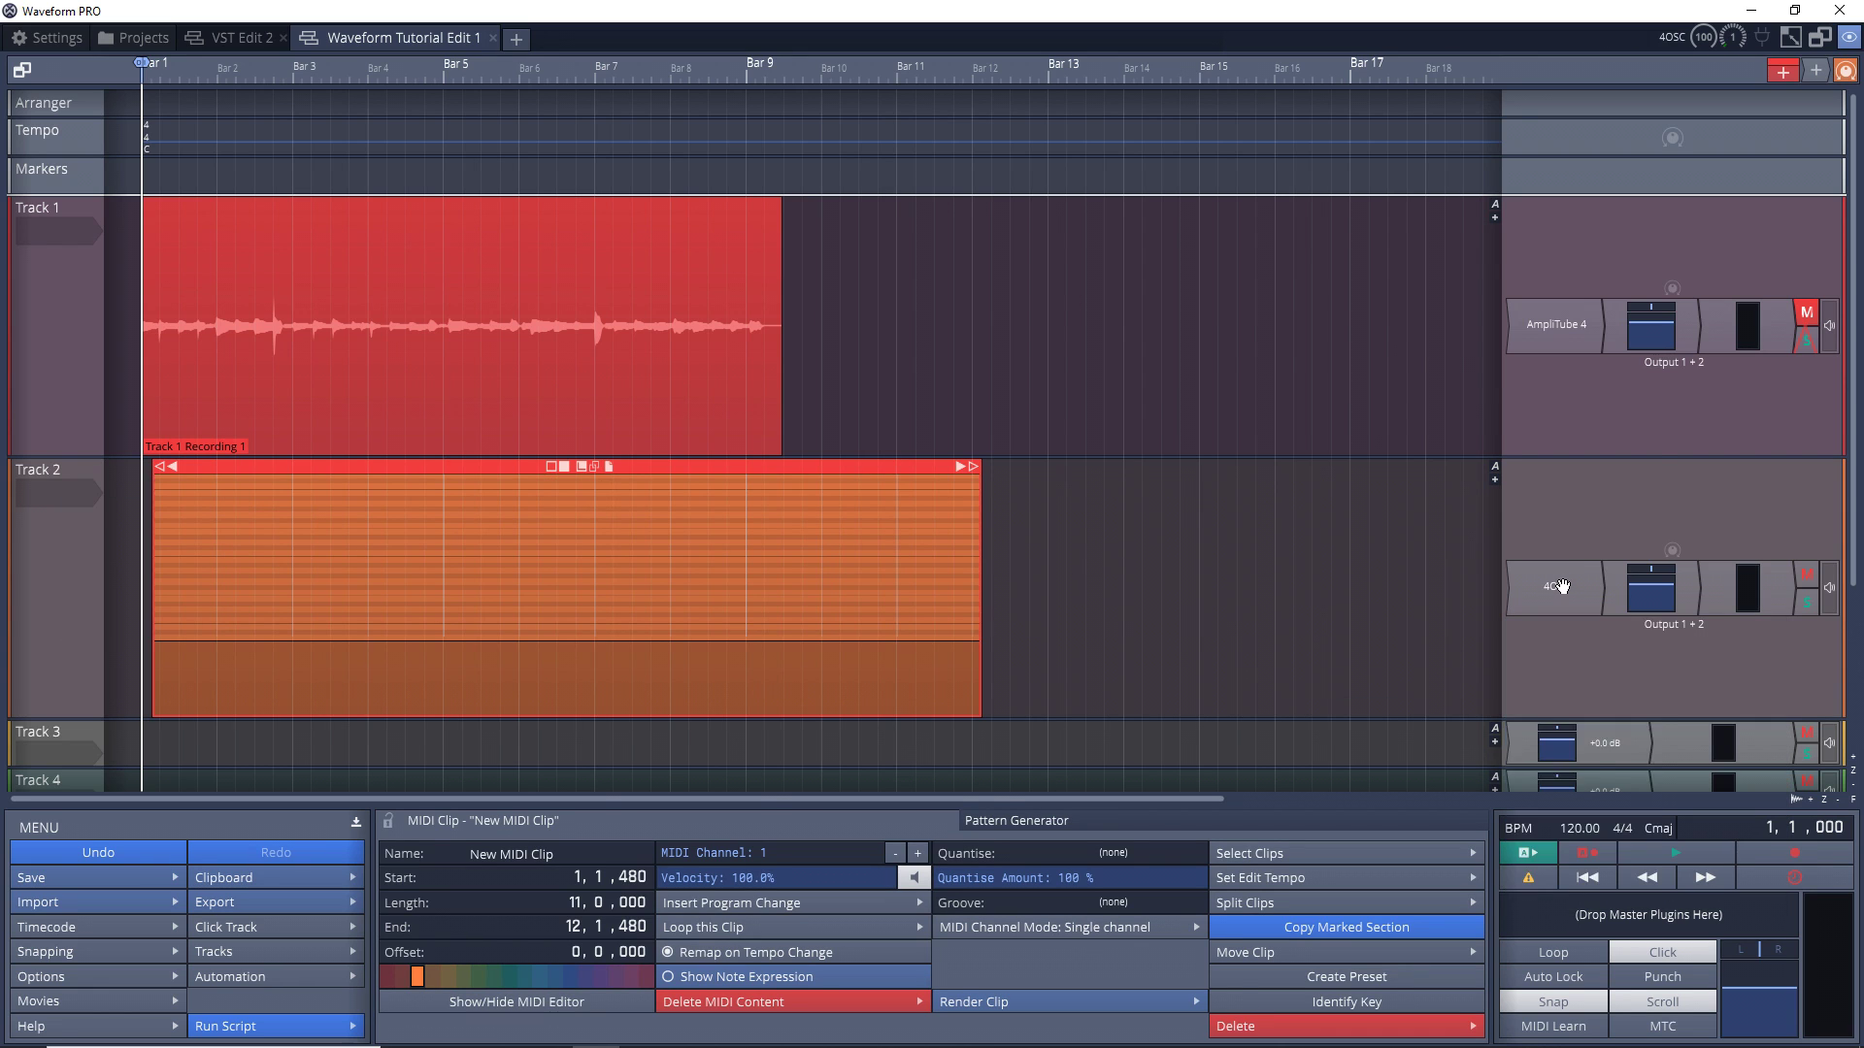
double_click(1557, 586)
Step: Replace Track 2's 4OSC with Micro Drum Sampler from Waveform Plugins > Instruments
click(1085, 209)
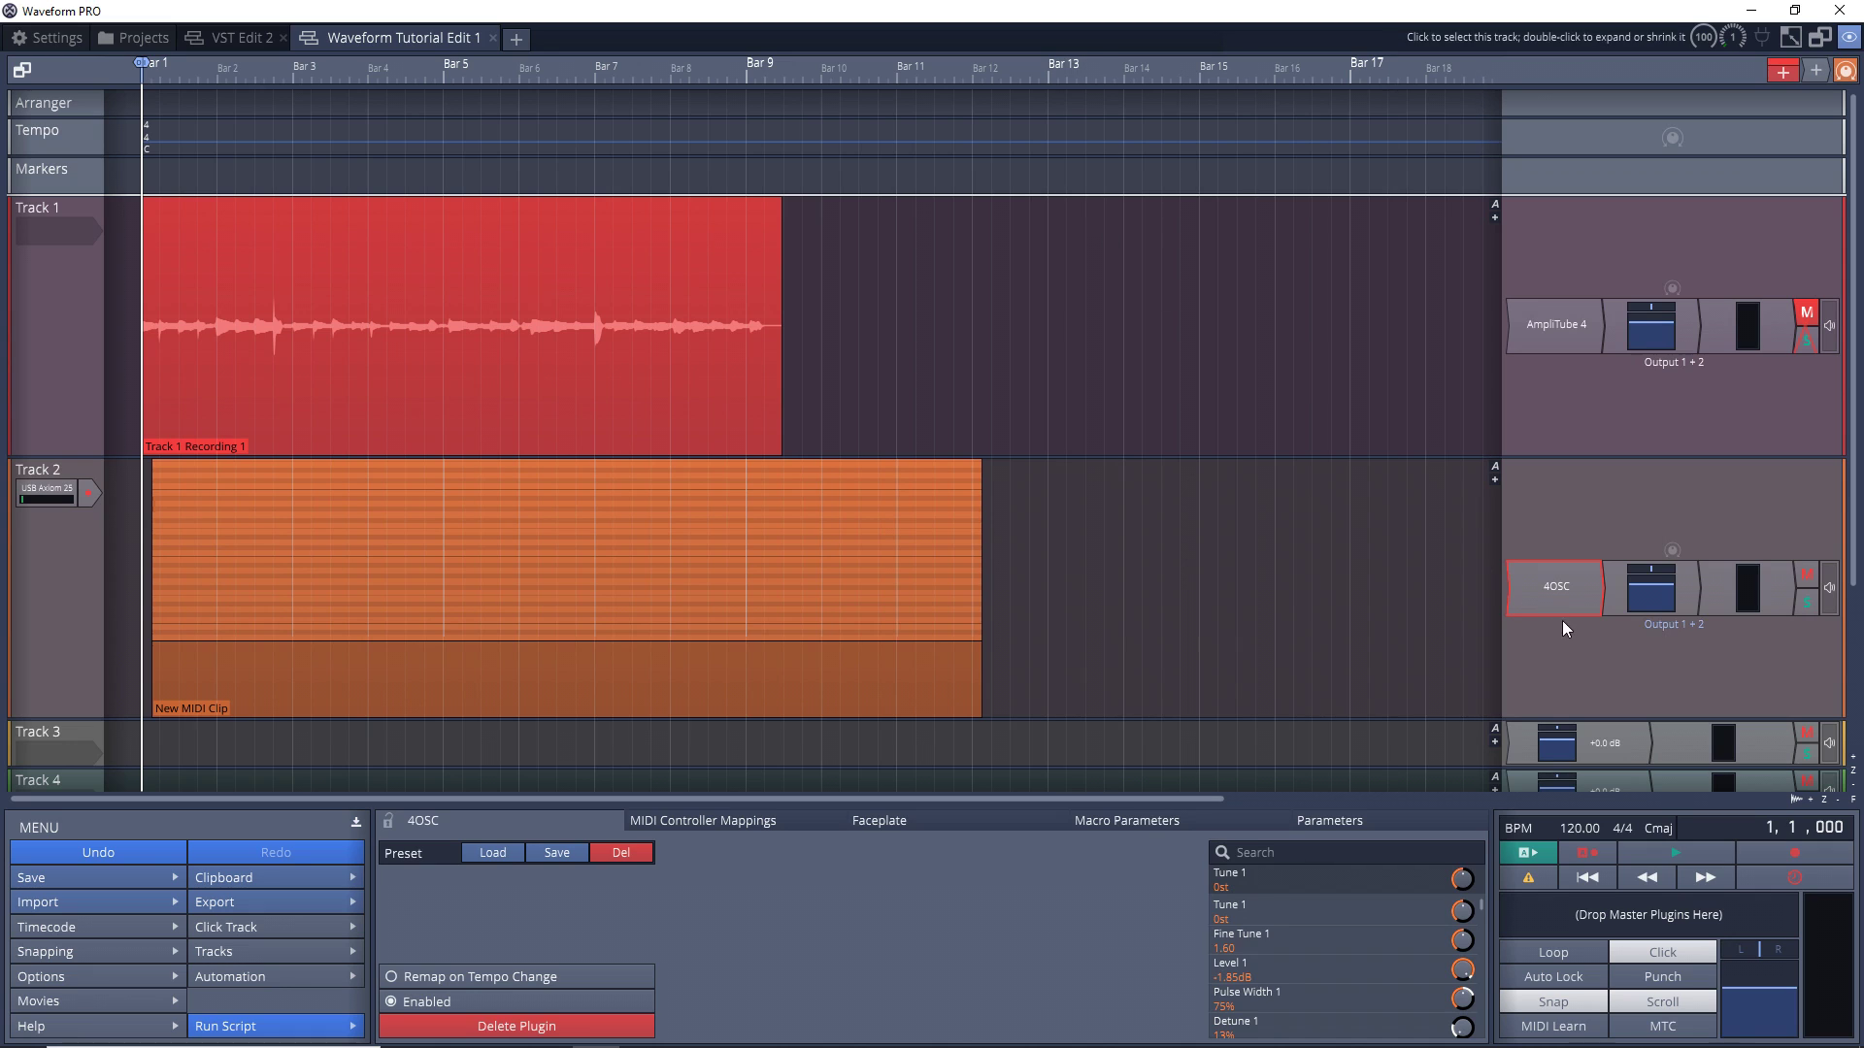
right_click(1556, 587)
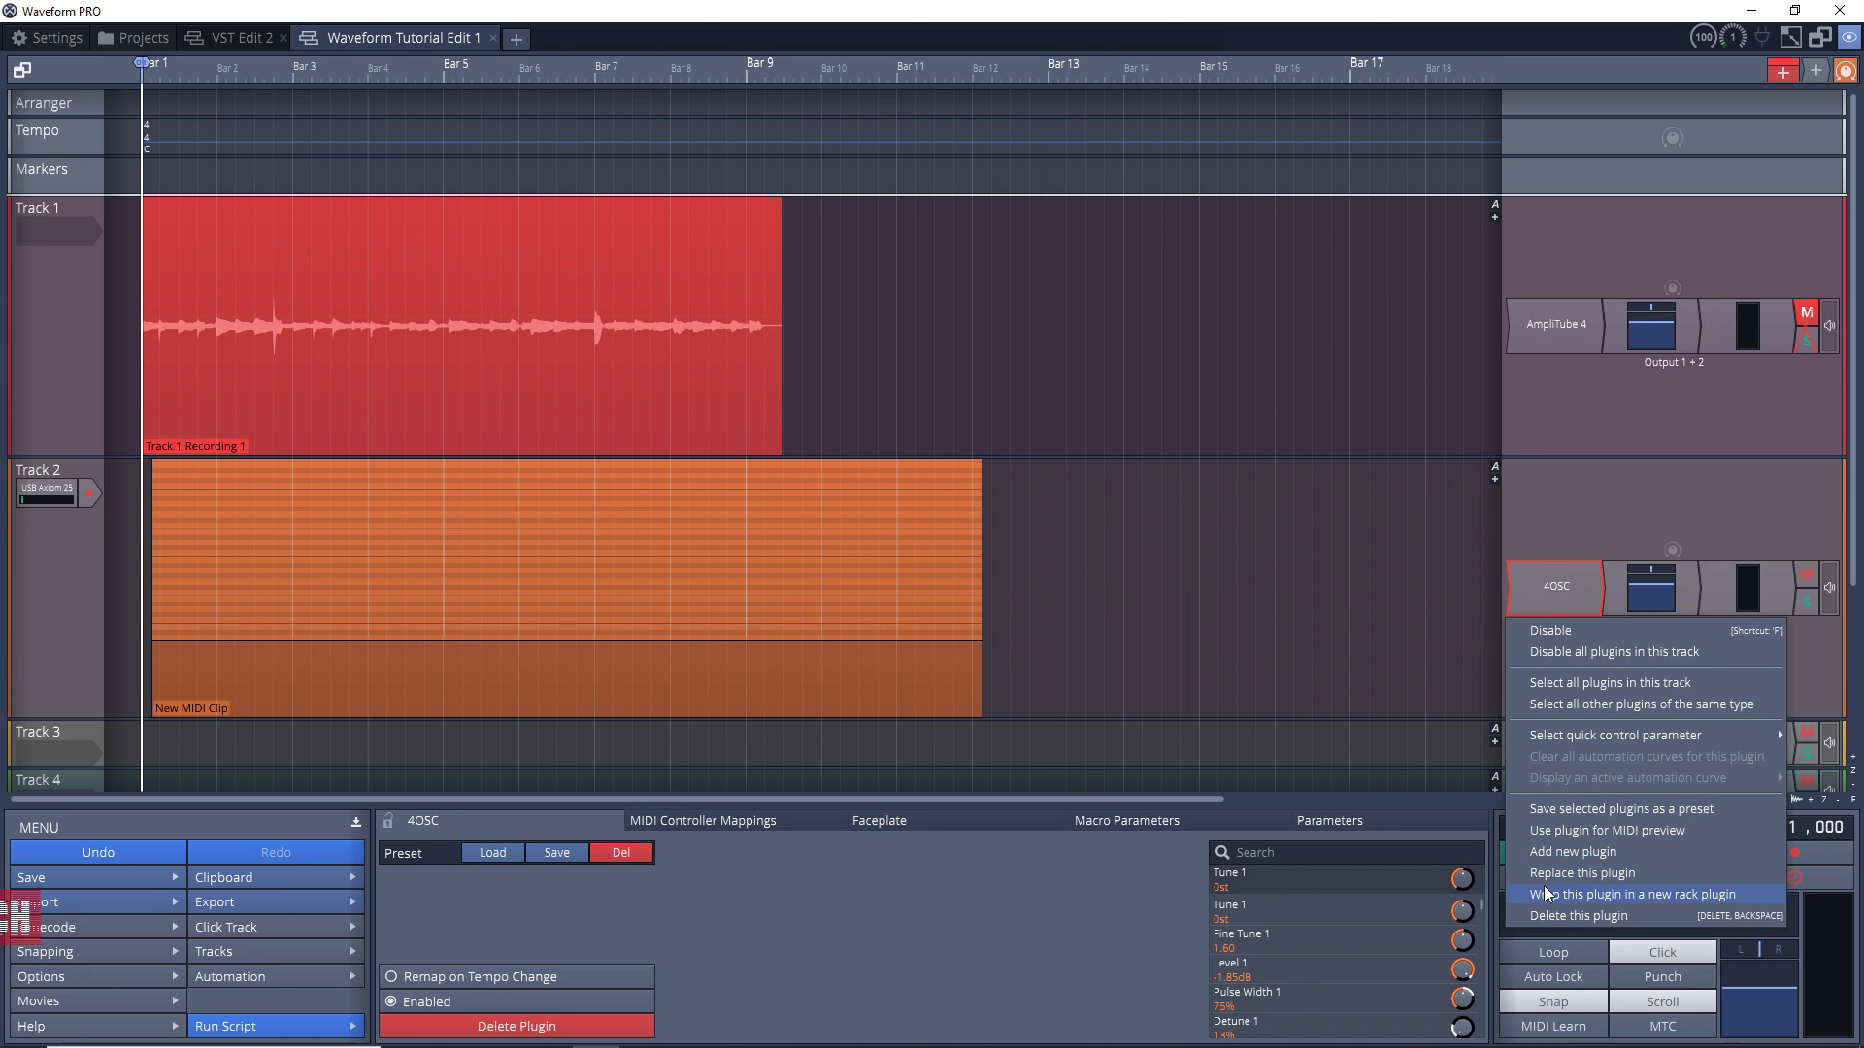
click(1593, 871)
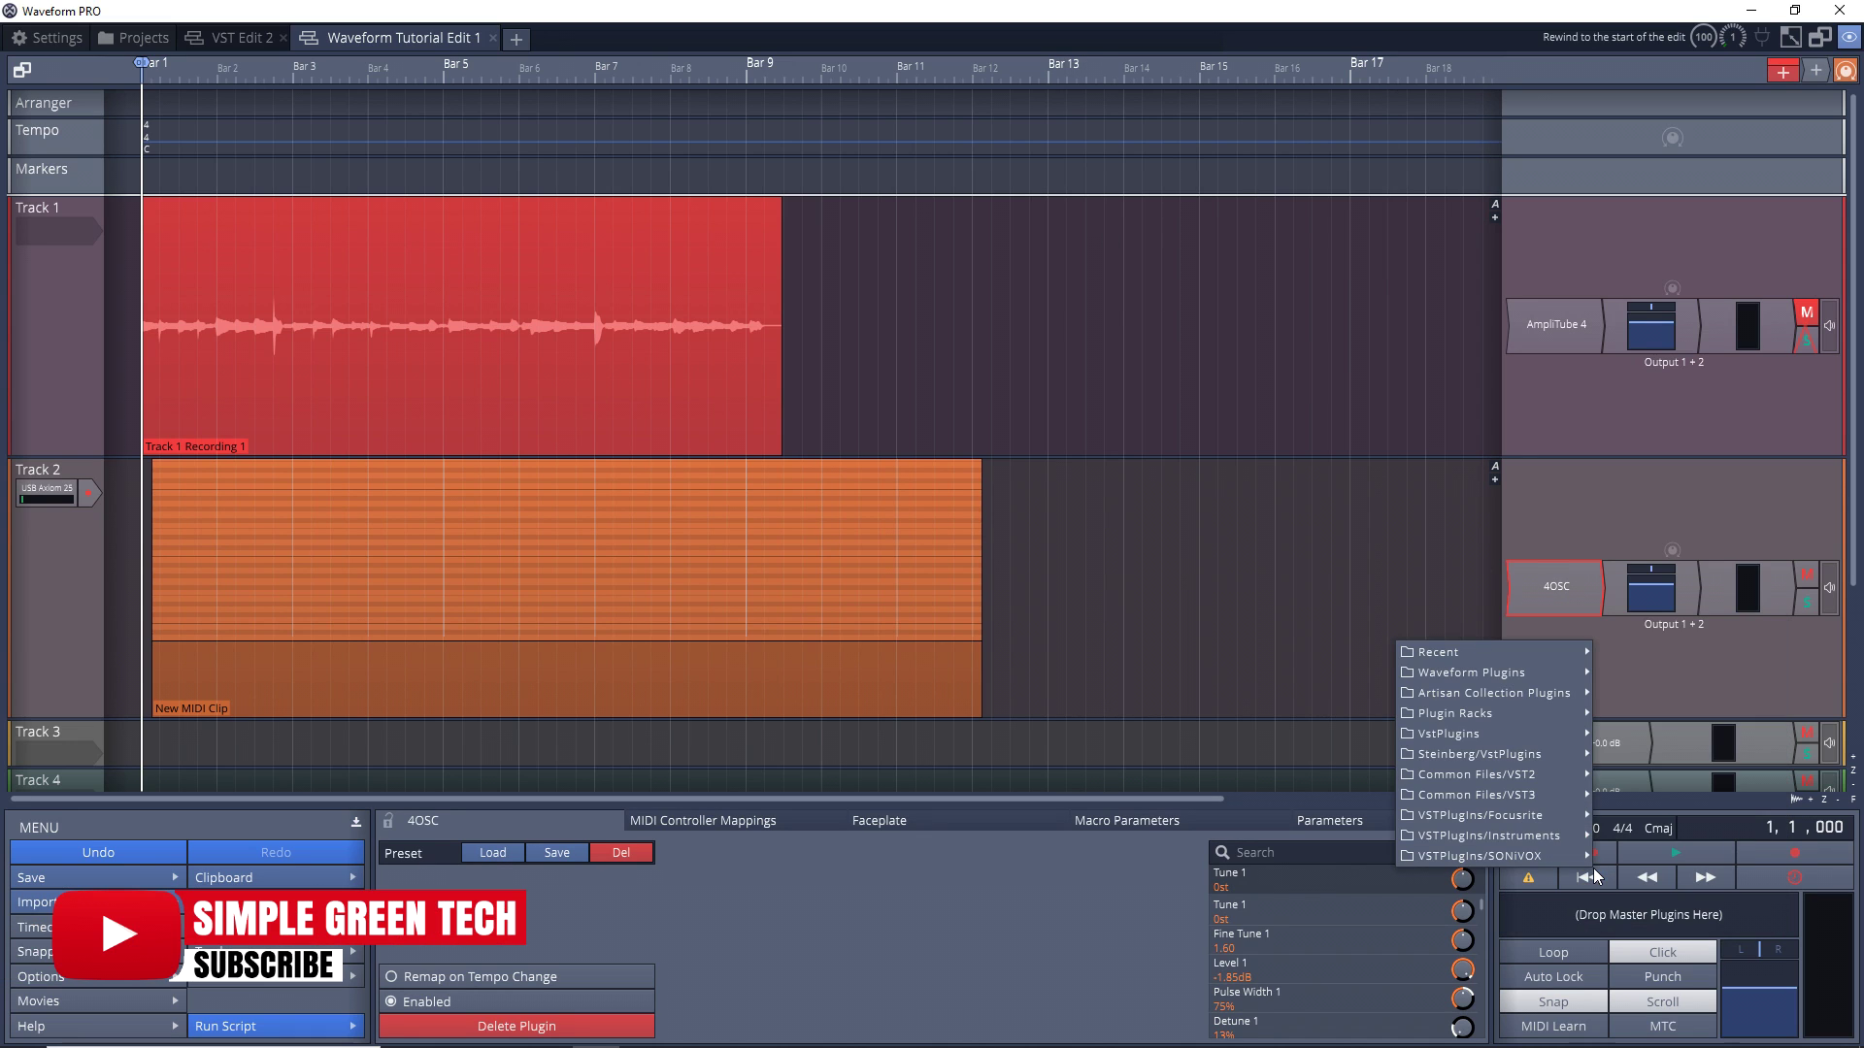
mouse_move(1472, 679)
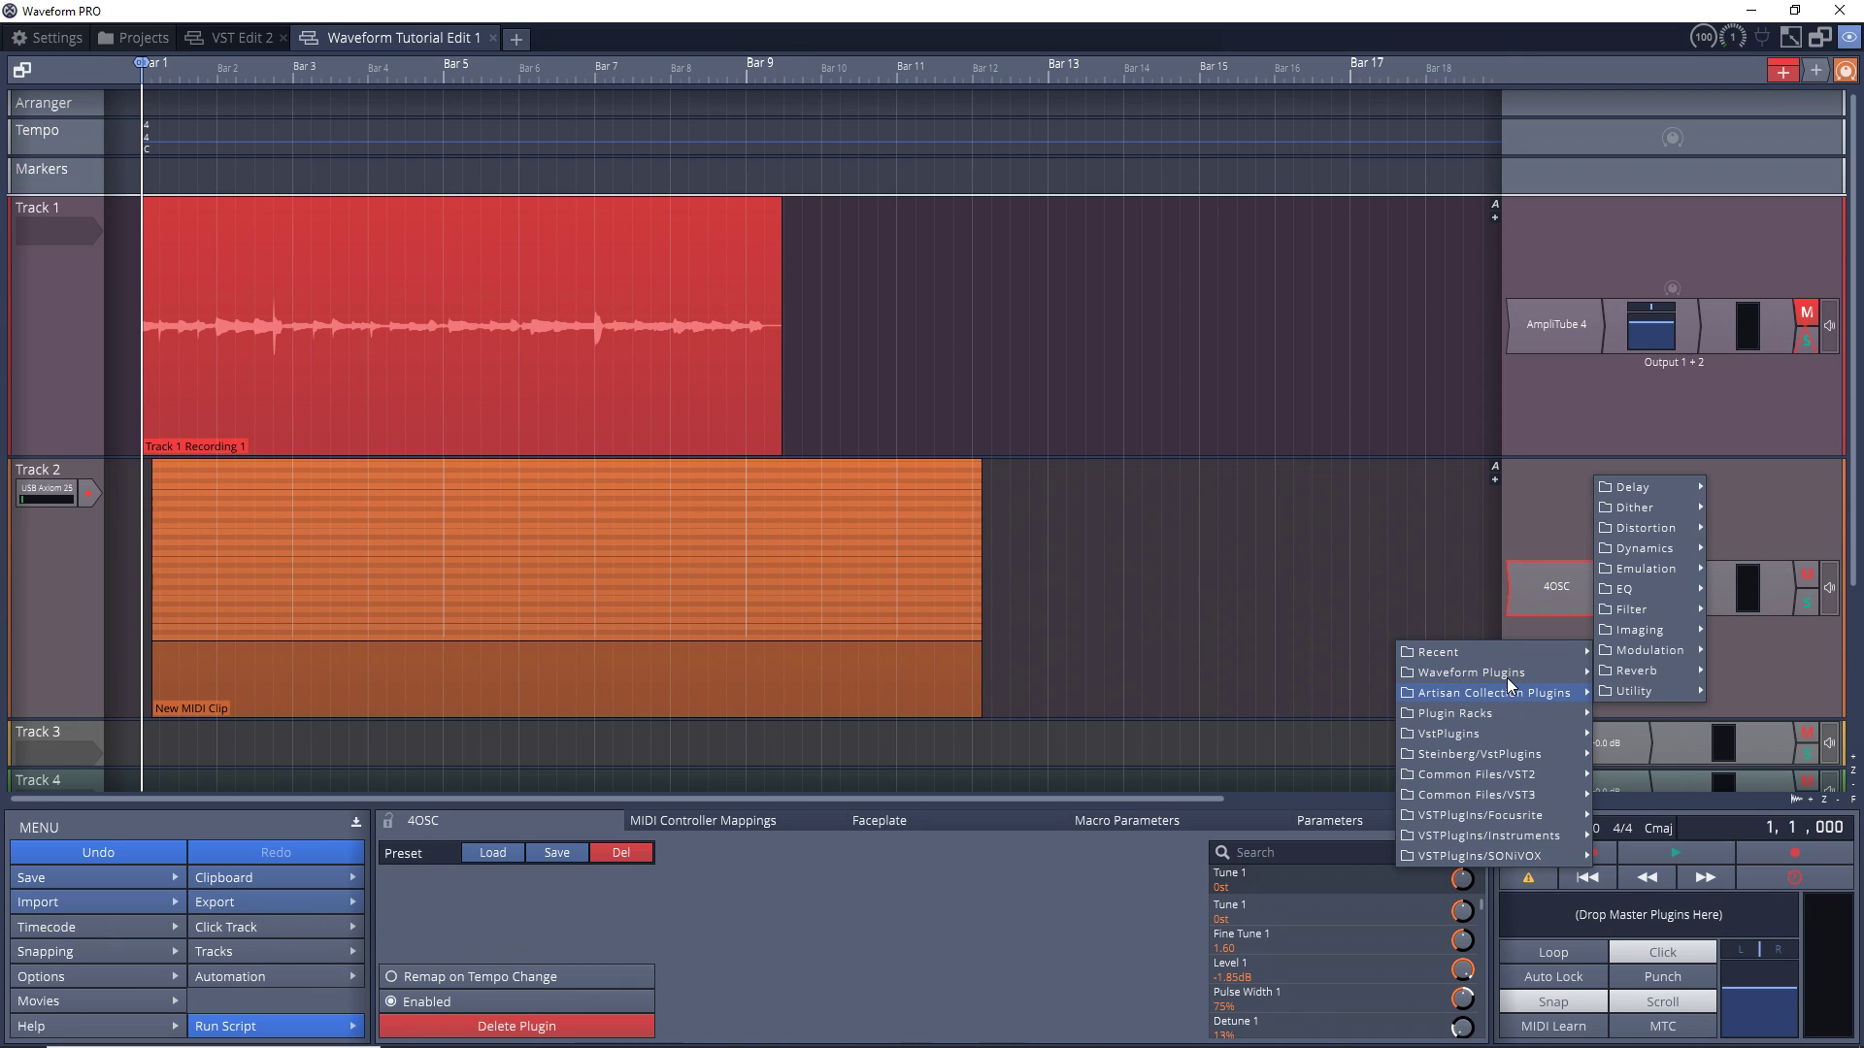
mouse_move(1648, 650)
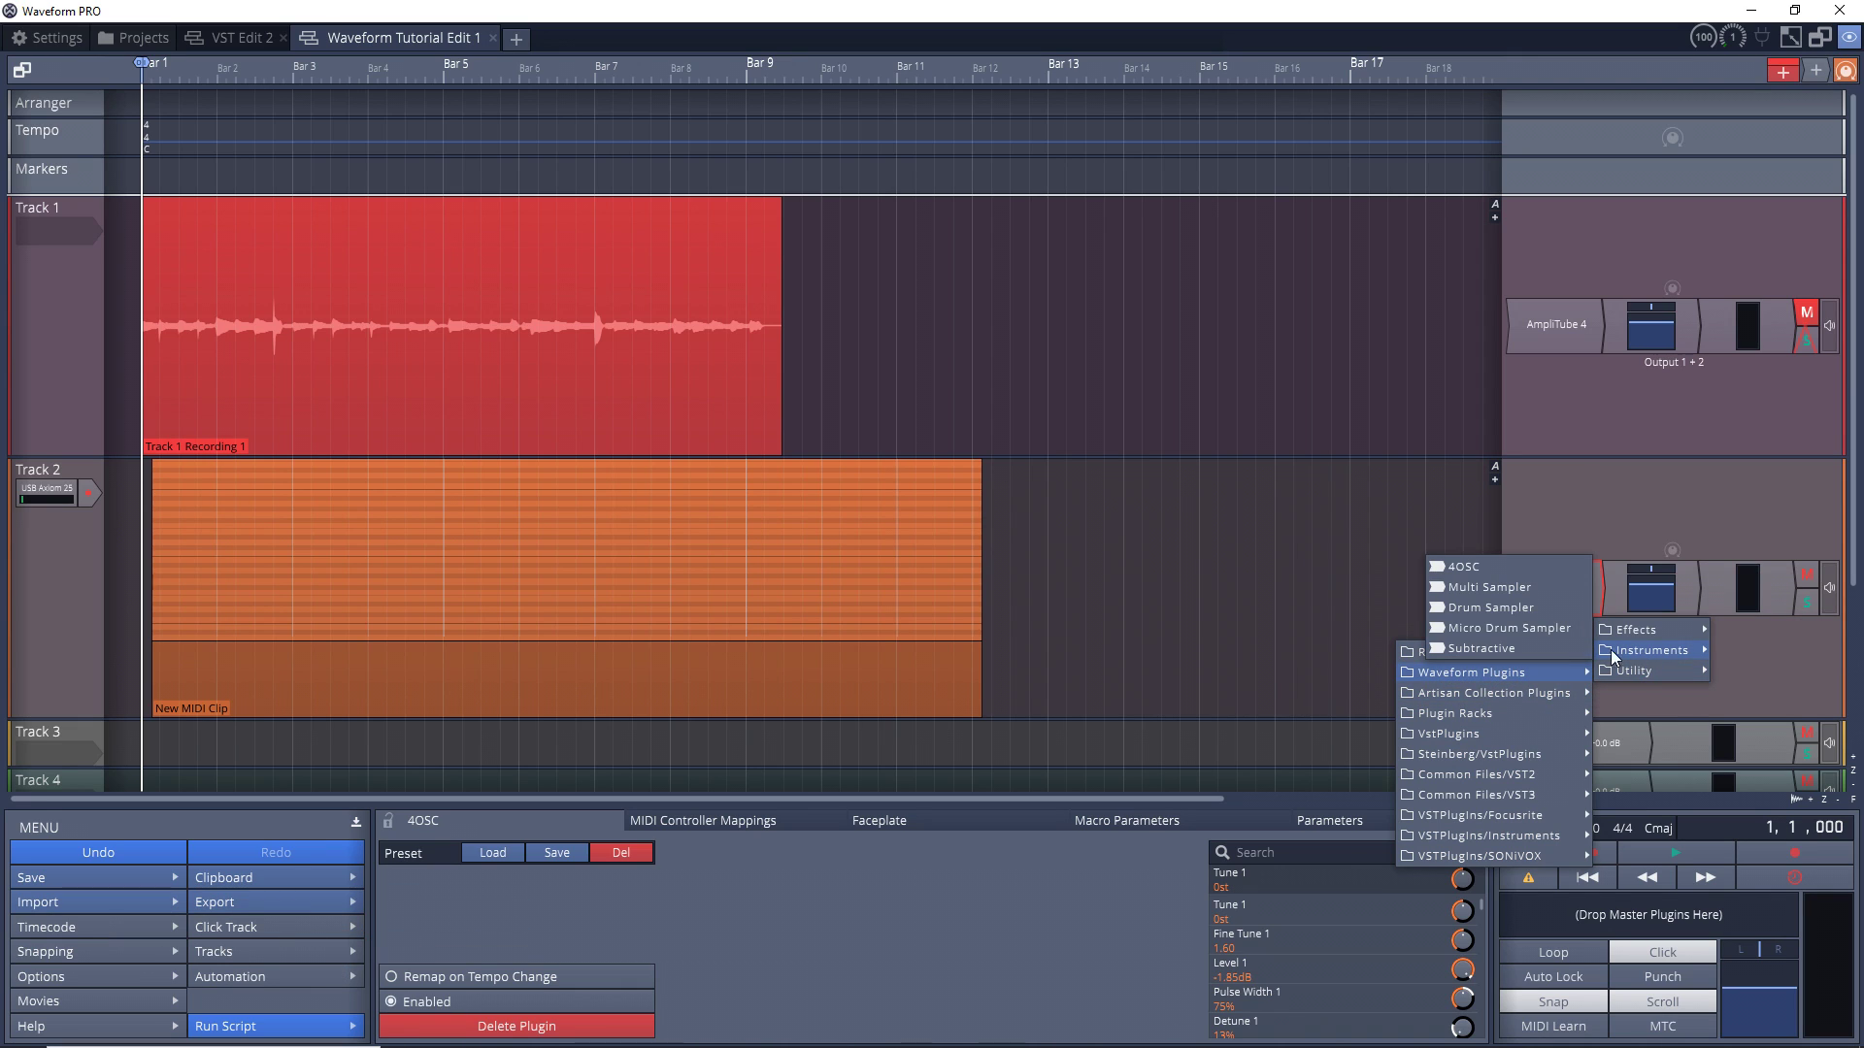
click(1501, 631)
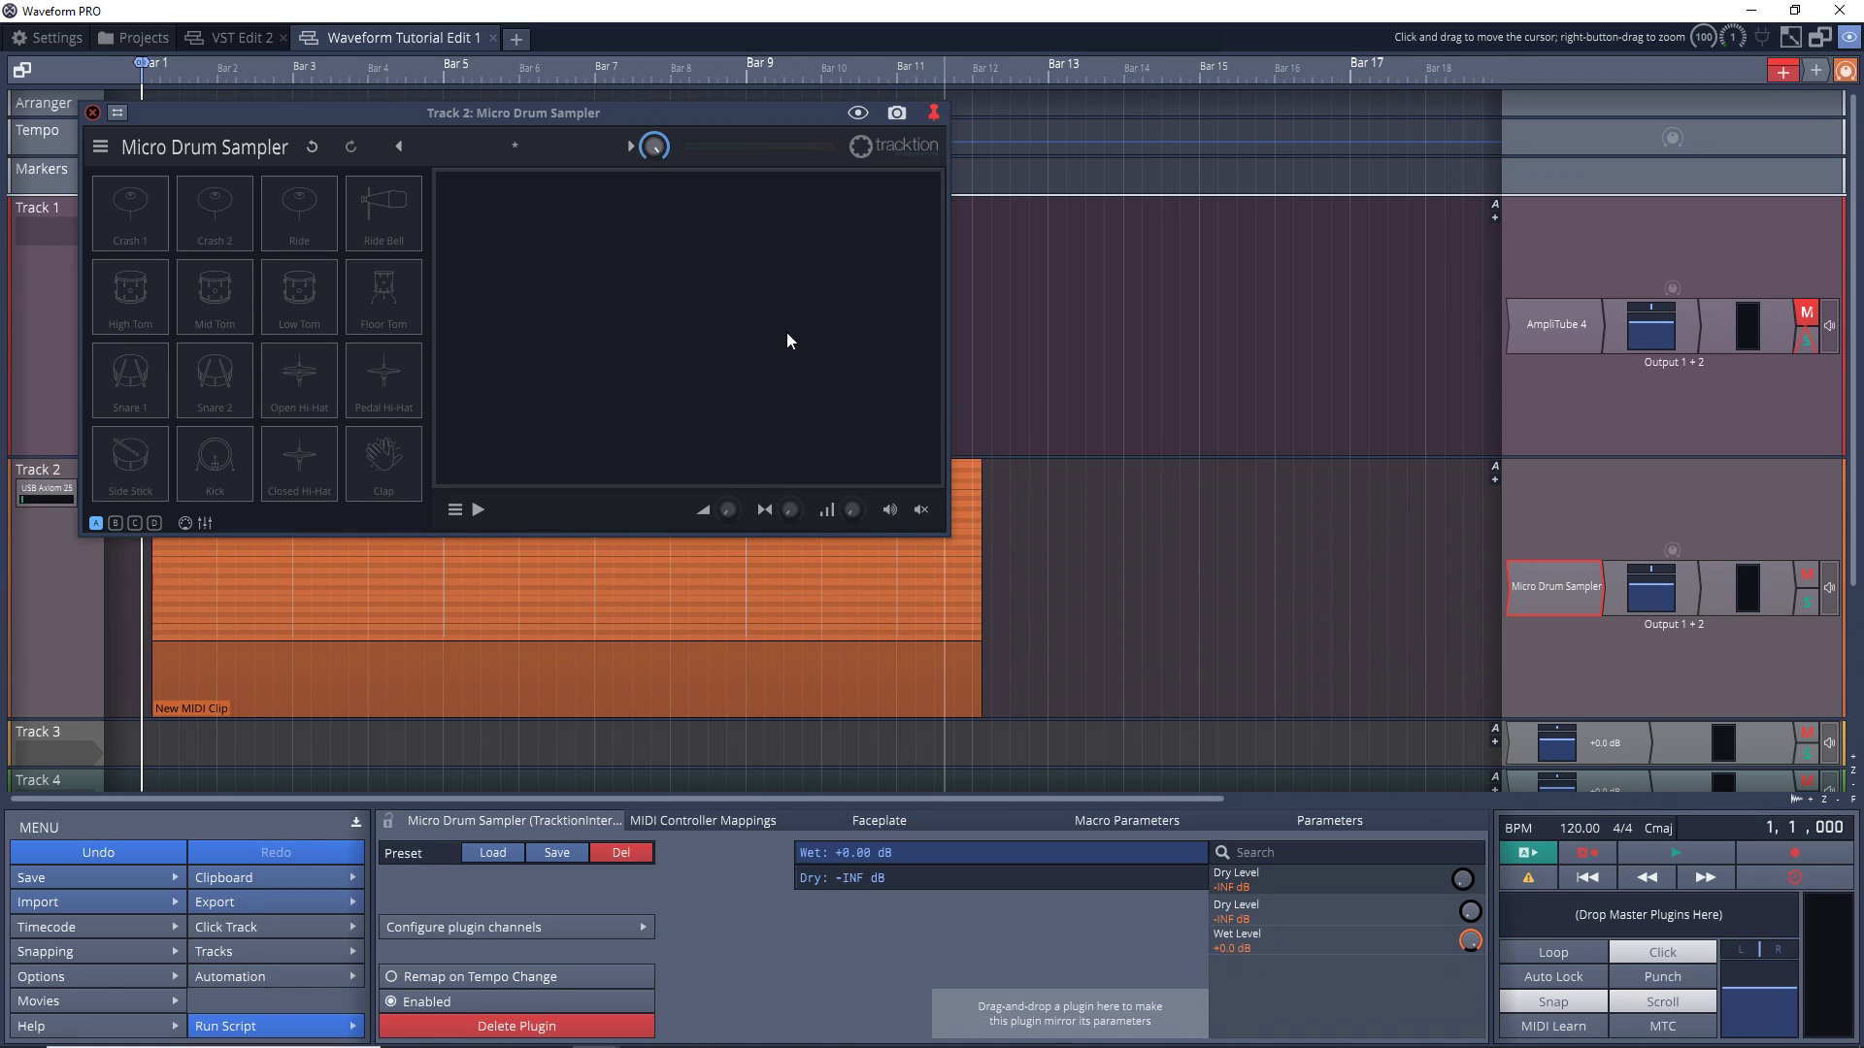
Step: Load the Micro 909 kit, audition the kick, then reset the sampler to its empty default
click(516, 145)
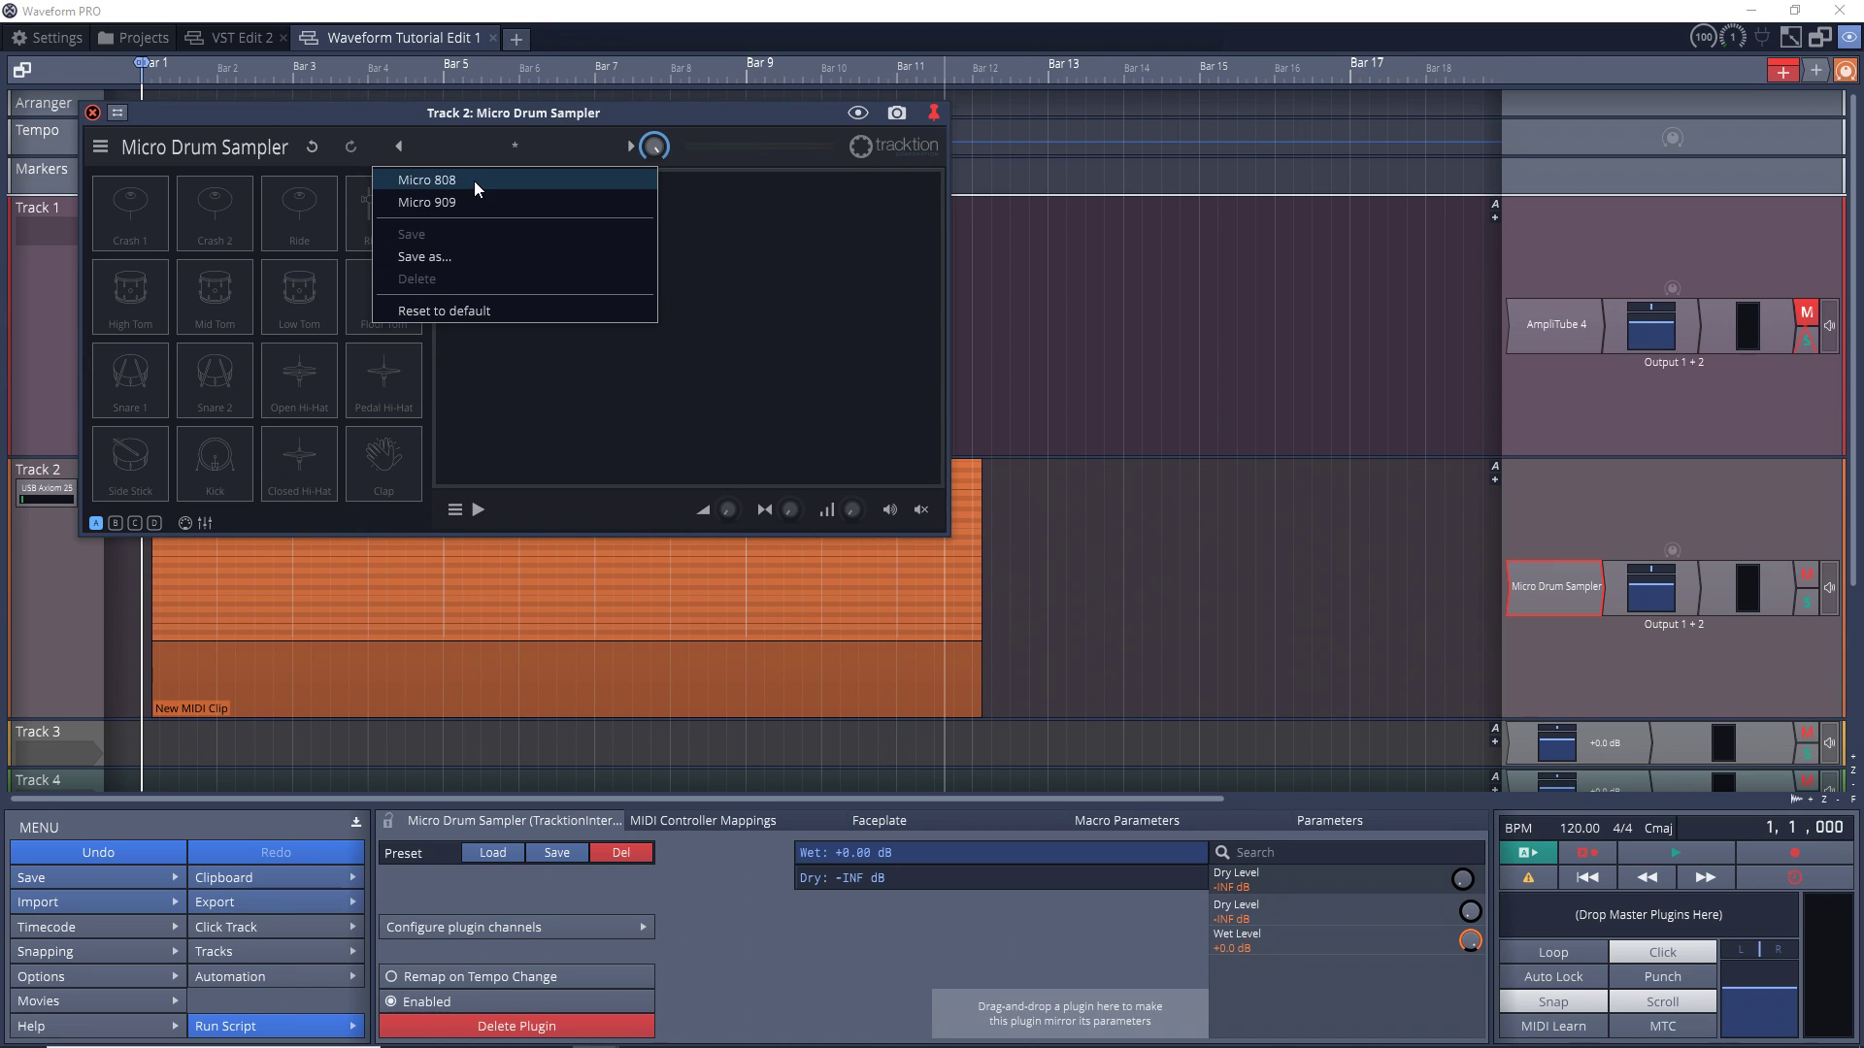
click(427, 202)
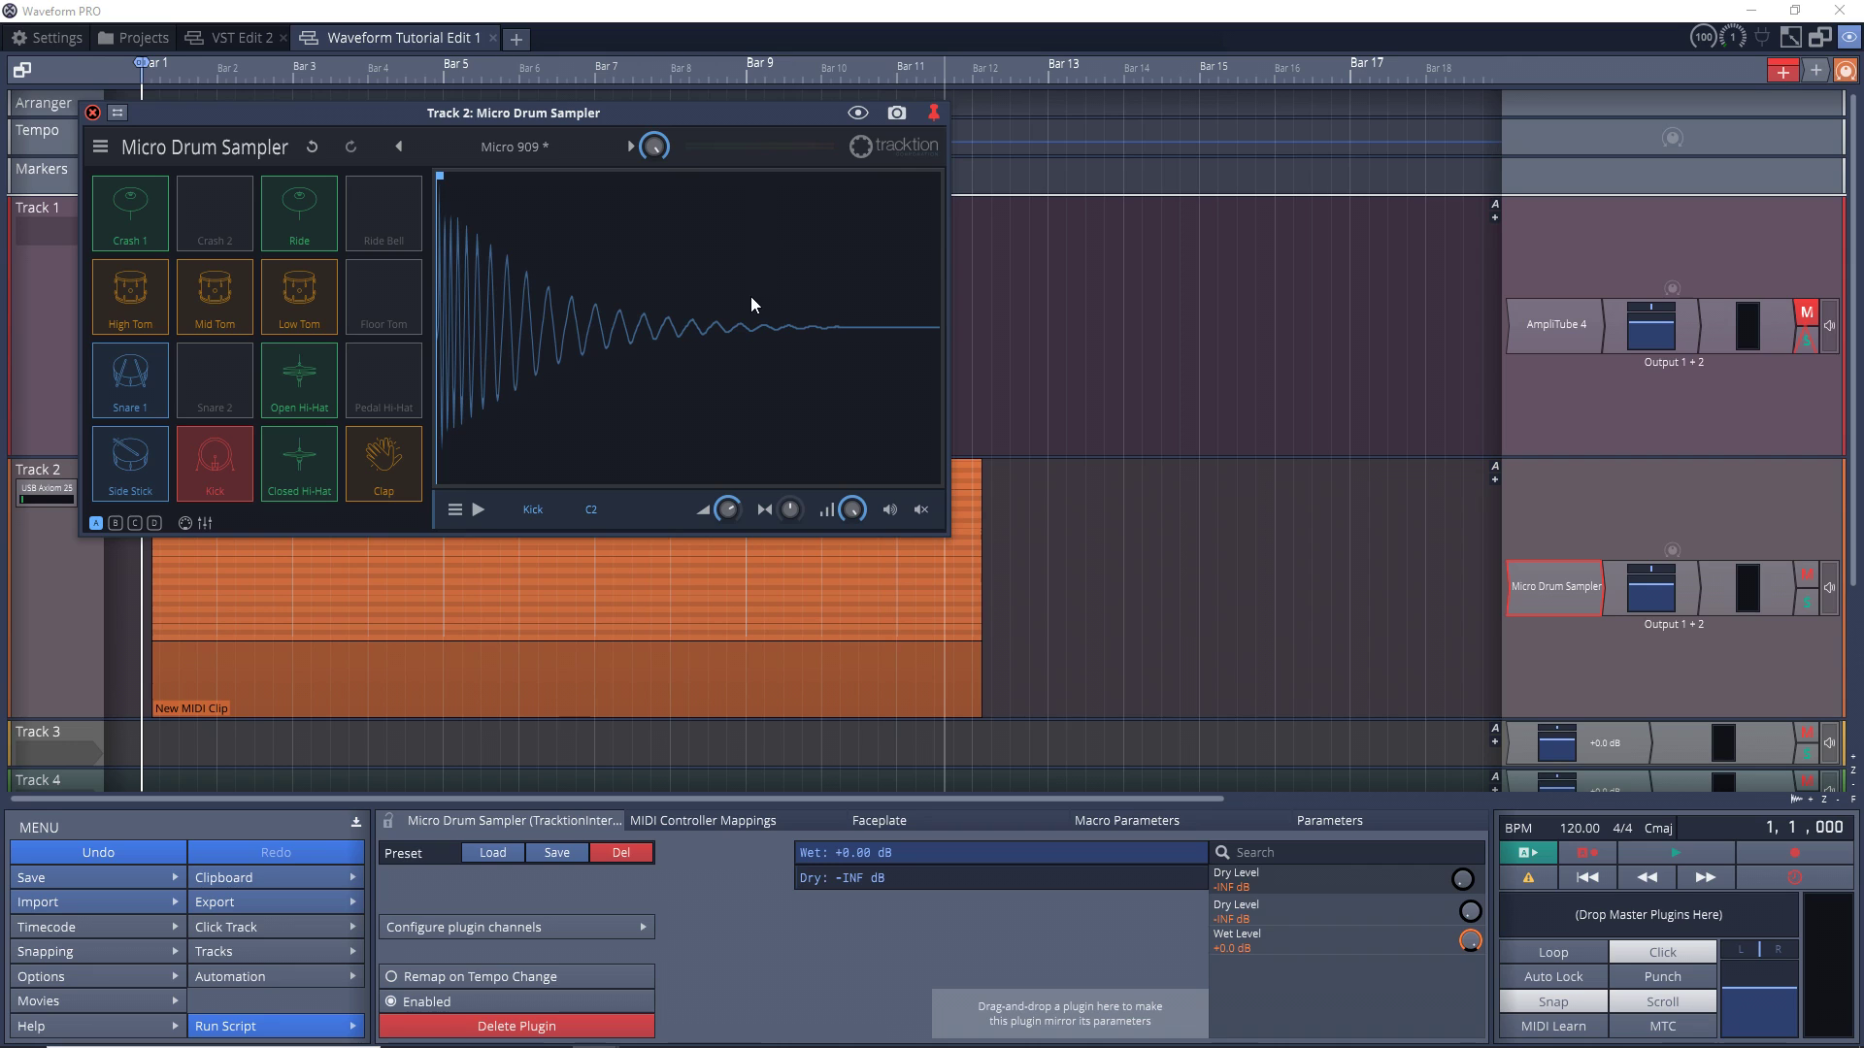
click(691, 561)
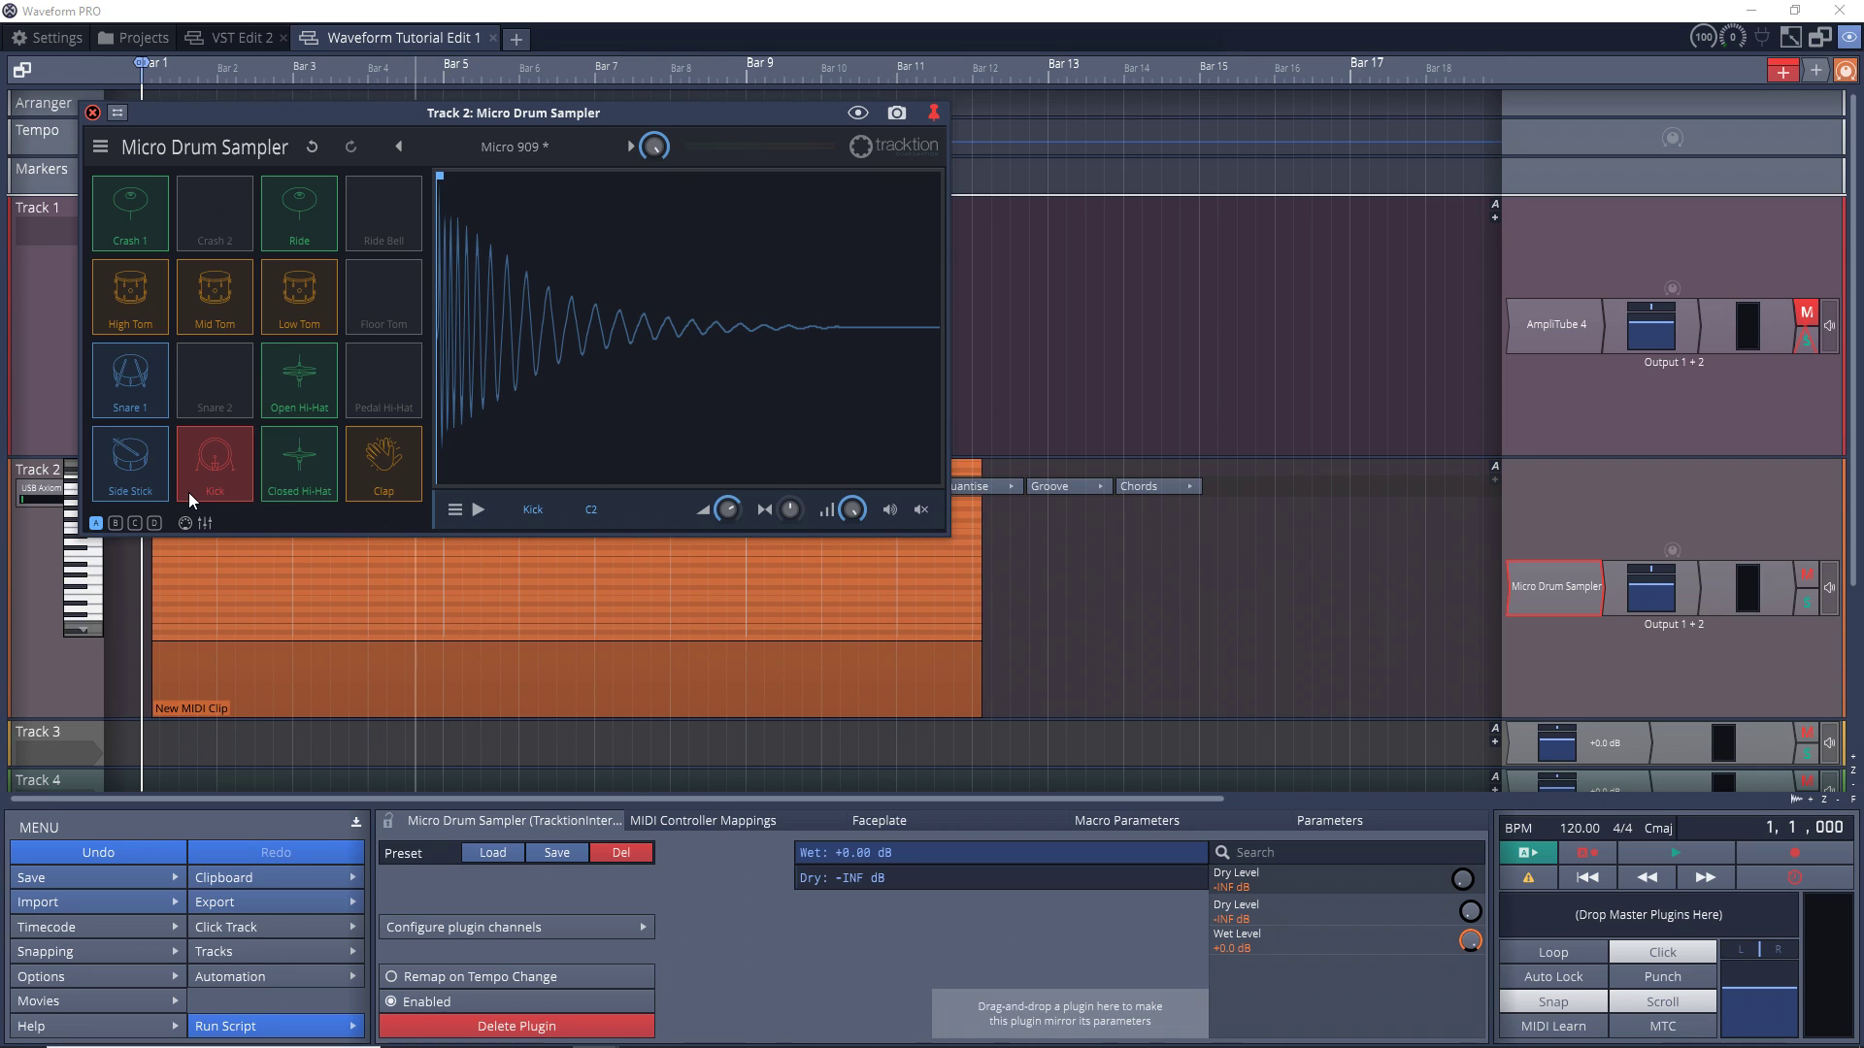
click(226, 468)
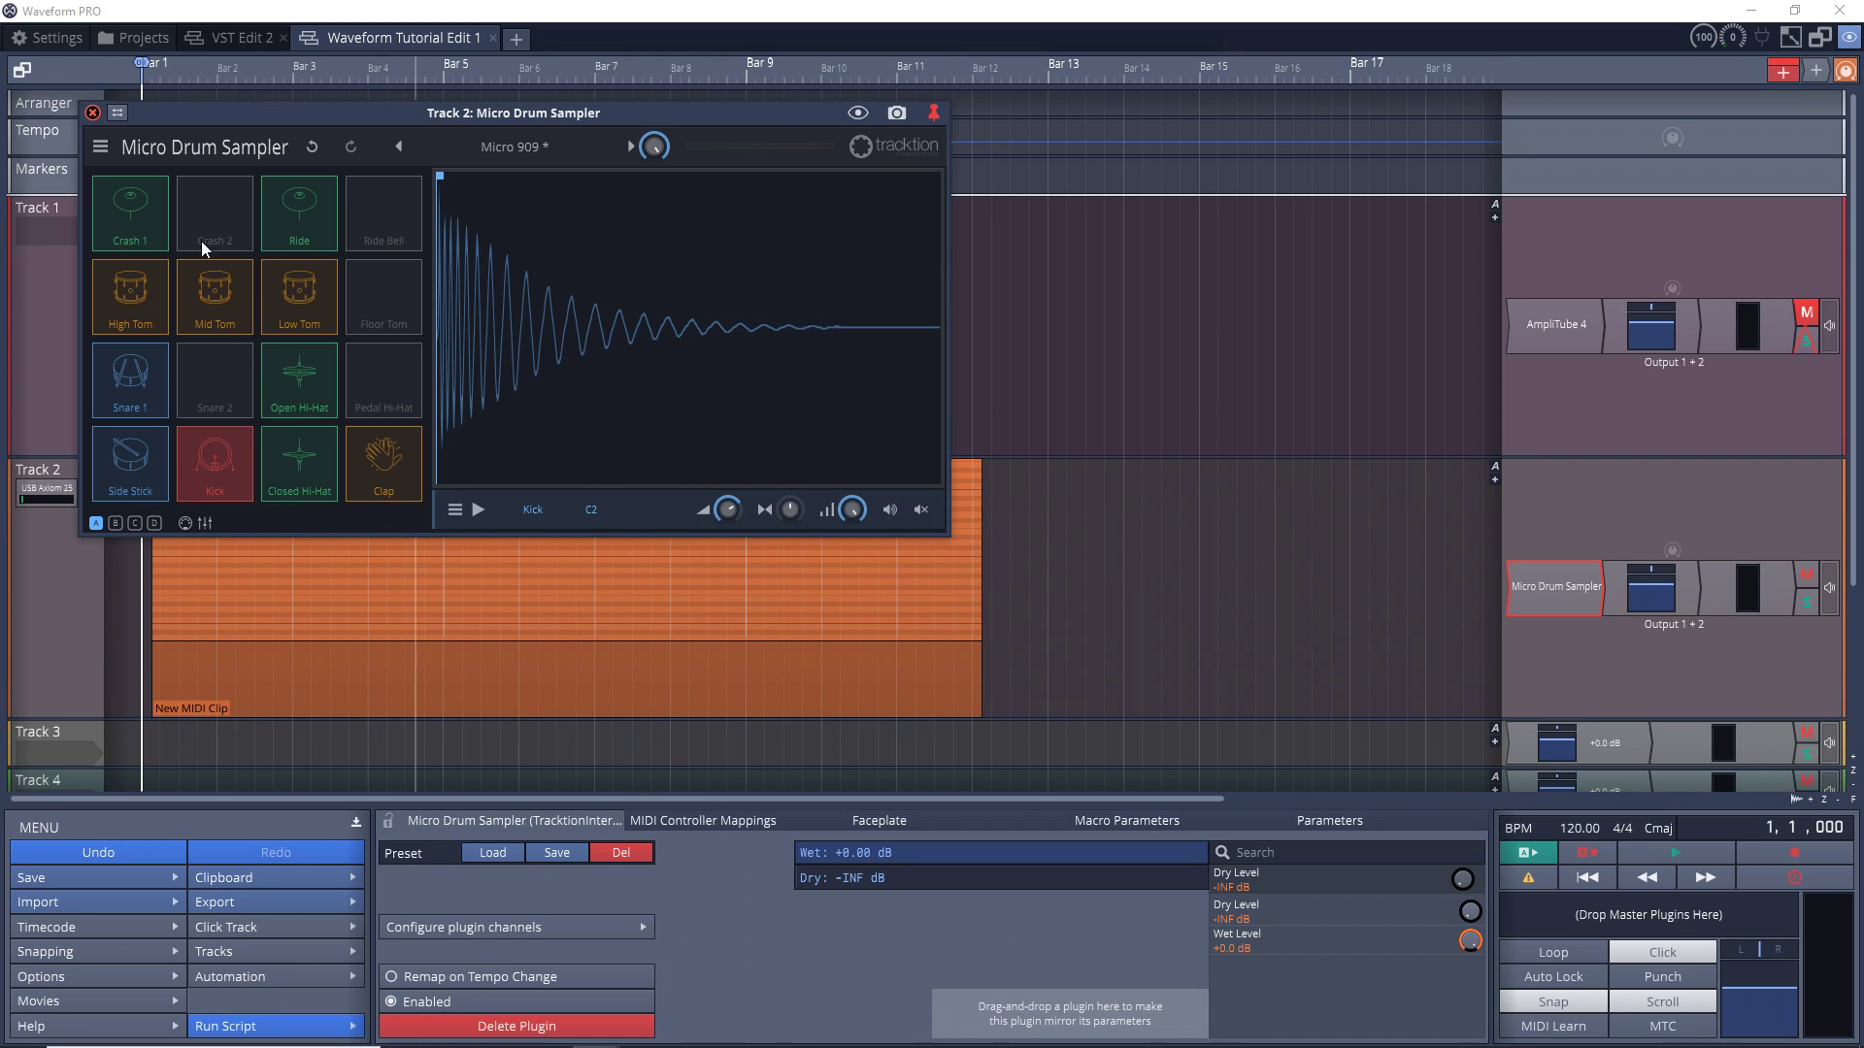
click(495, 147)
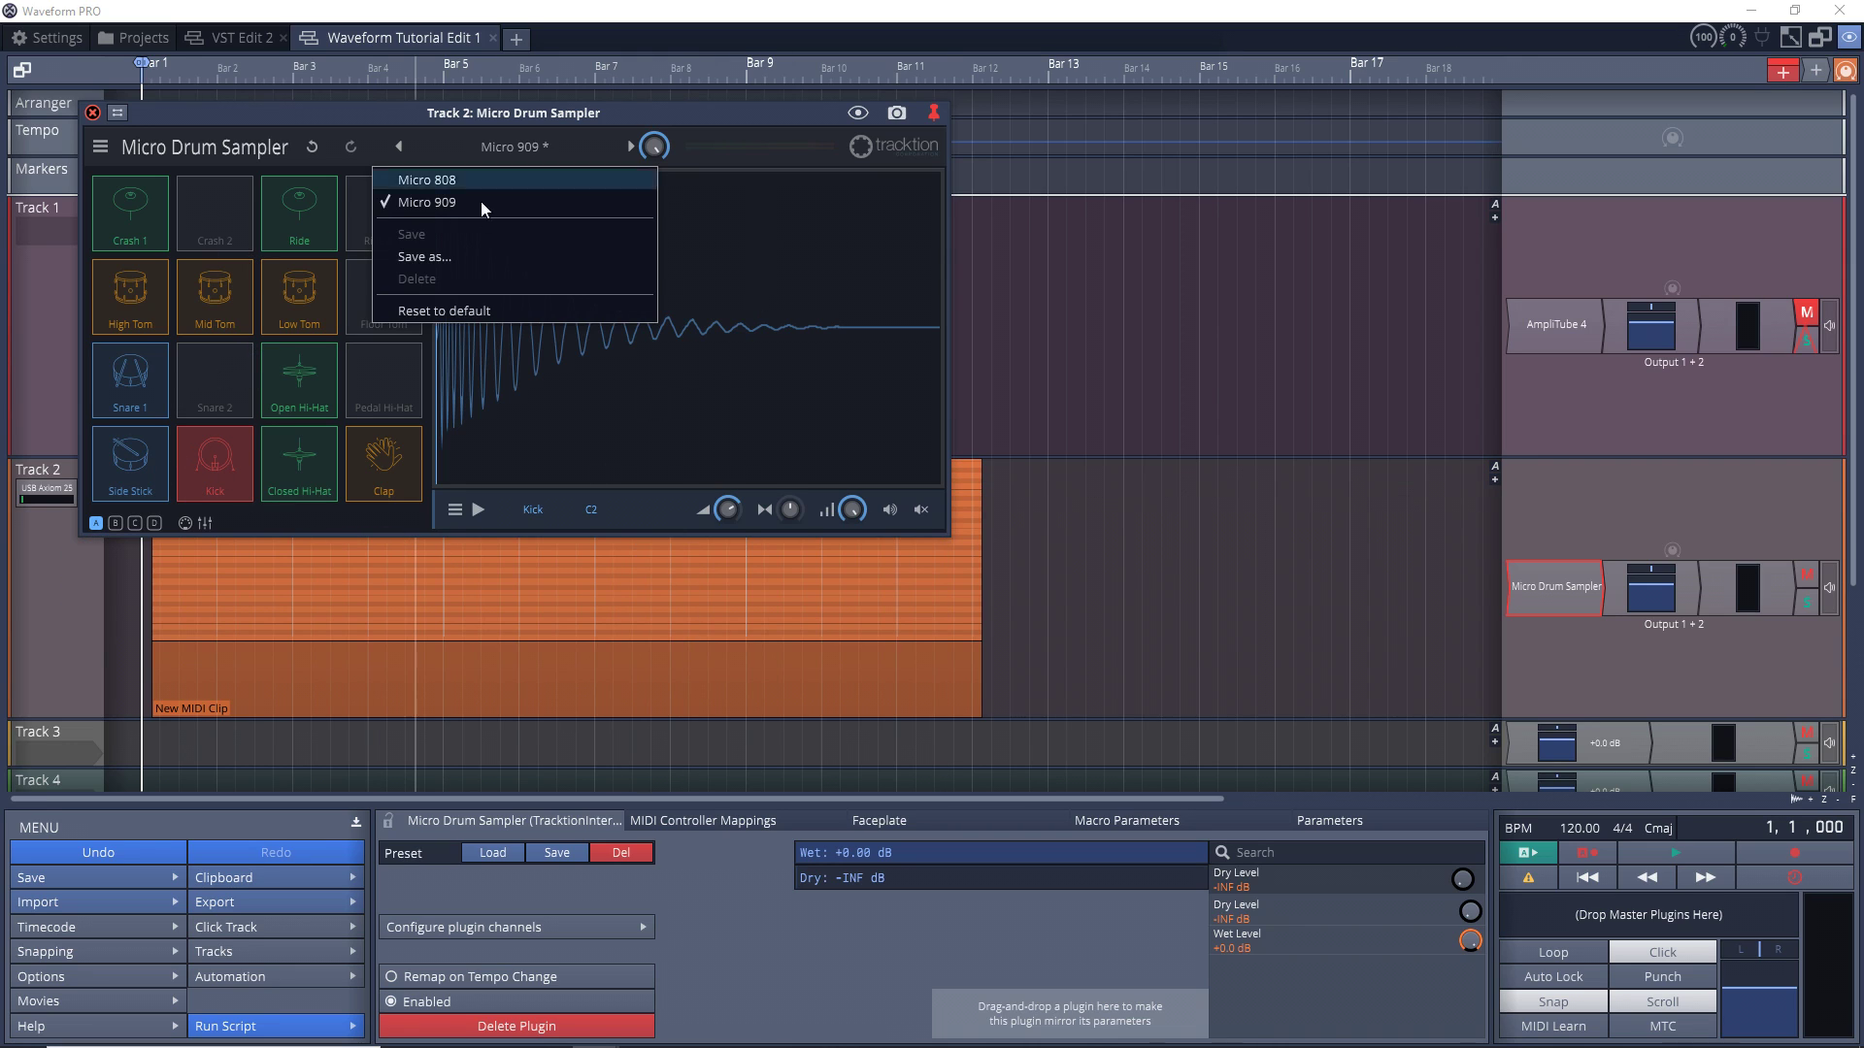
click(469, 311)
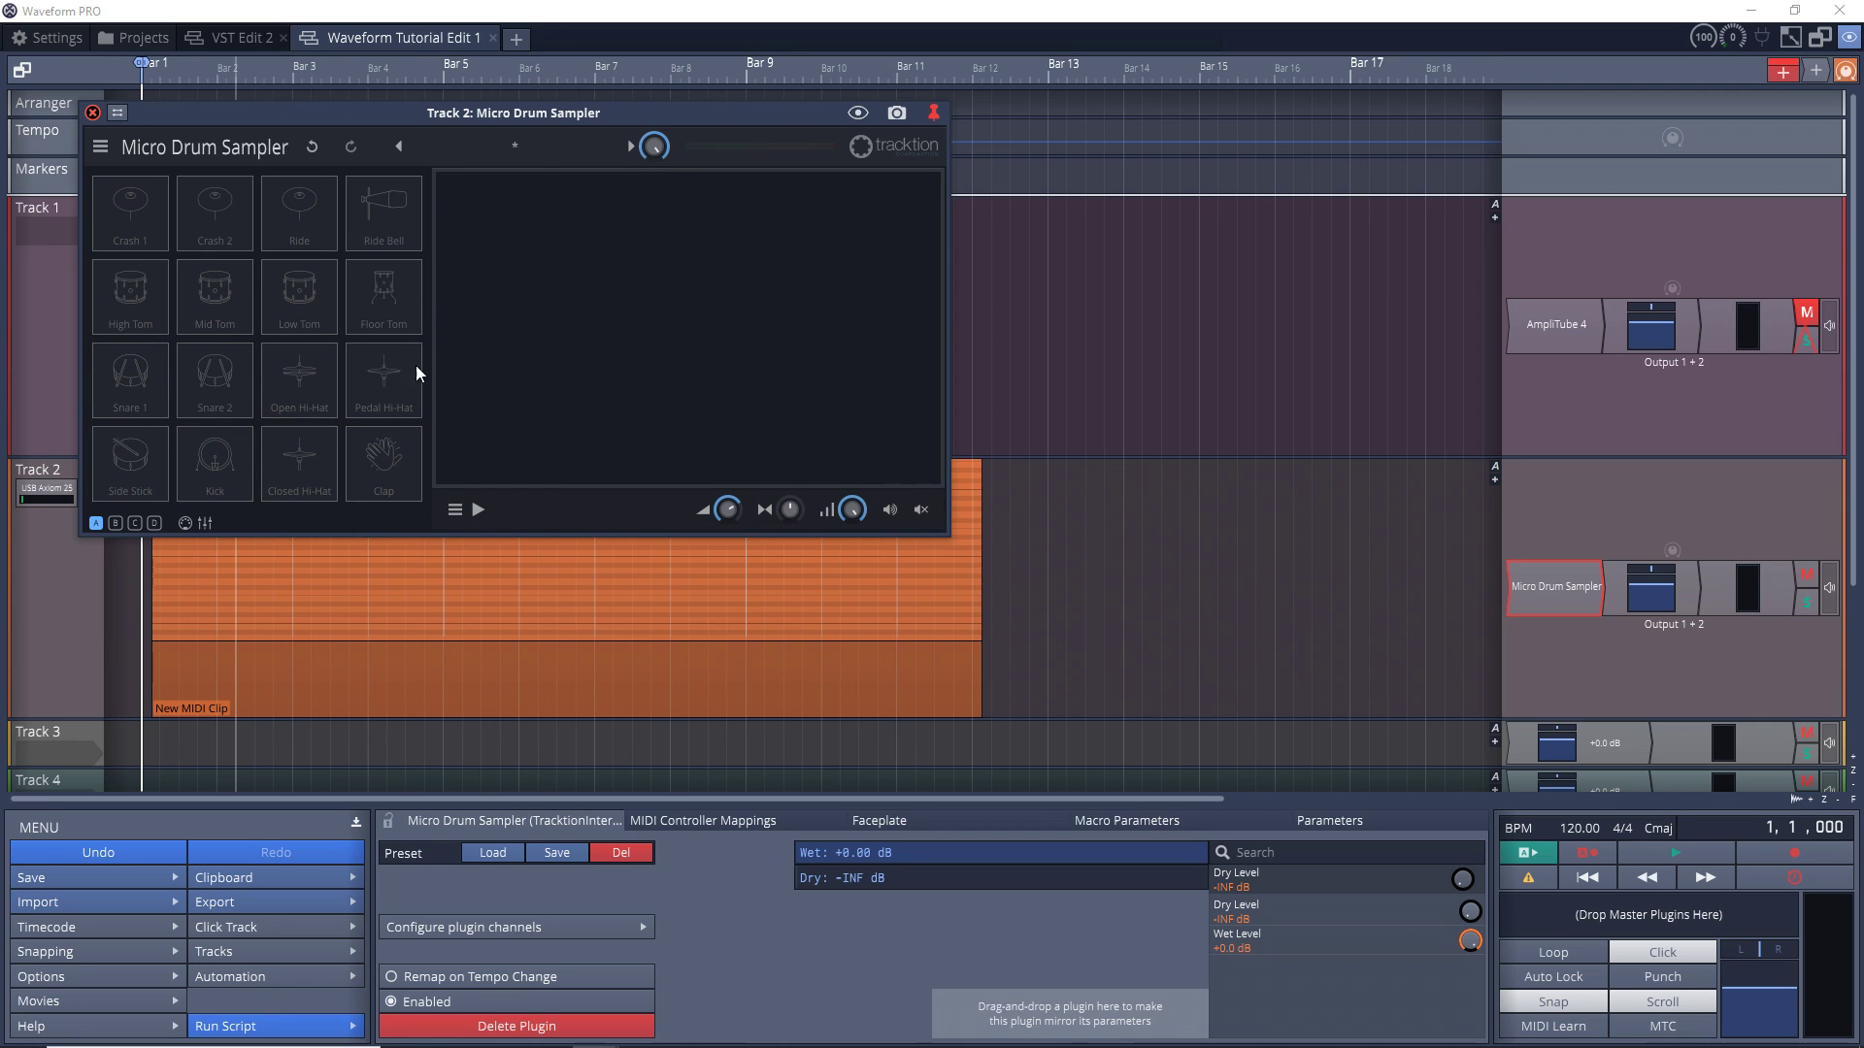
Step: Reload Micro 909, audition the Kick and Snare 1 pads, and move the sampler window off Track 1's clip
click(187, 453)
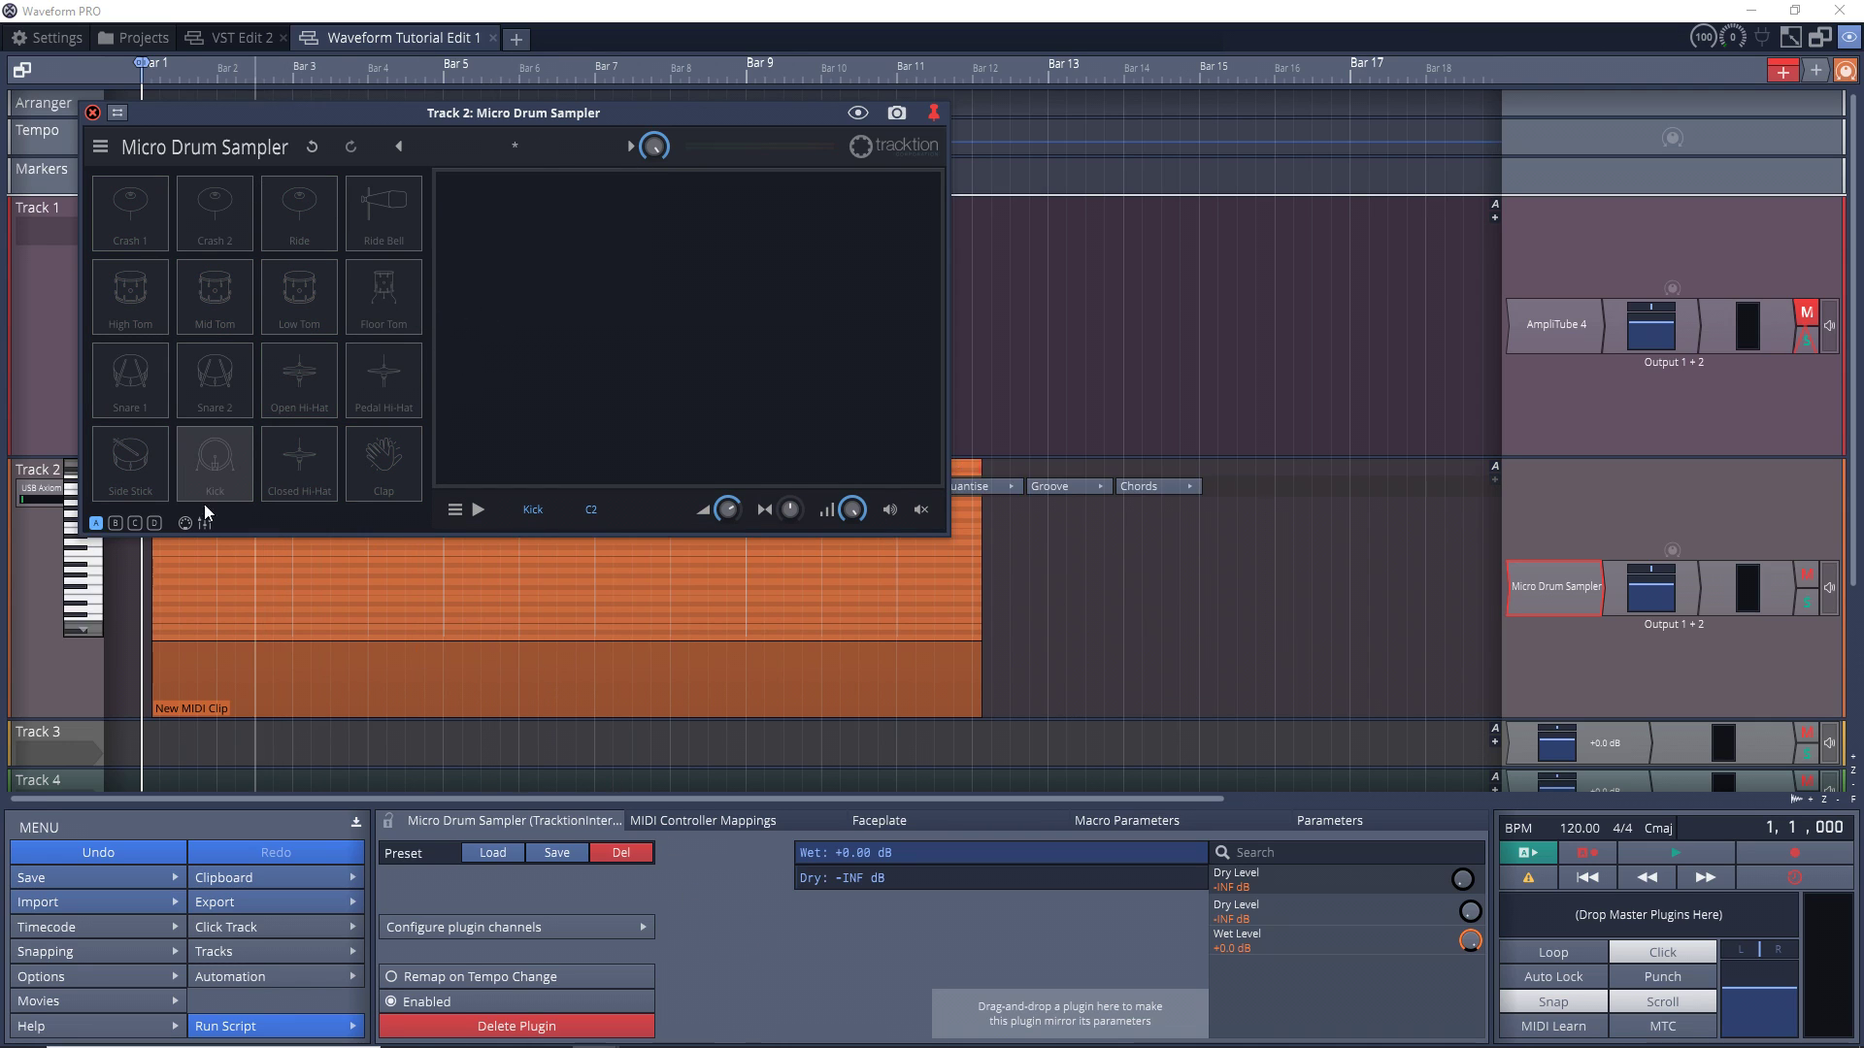
click(497, 148)
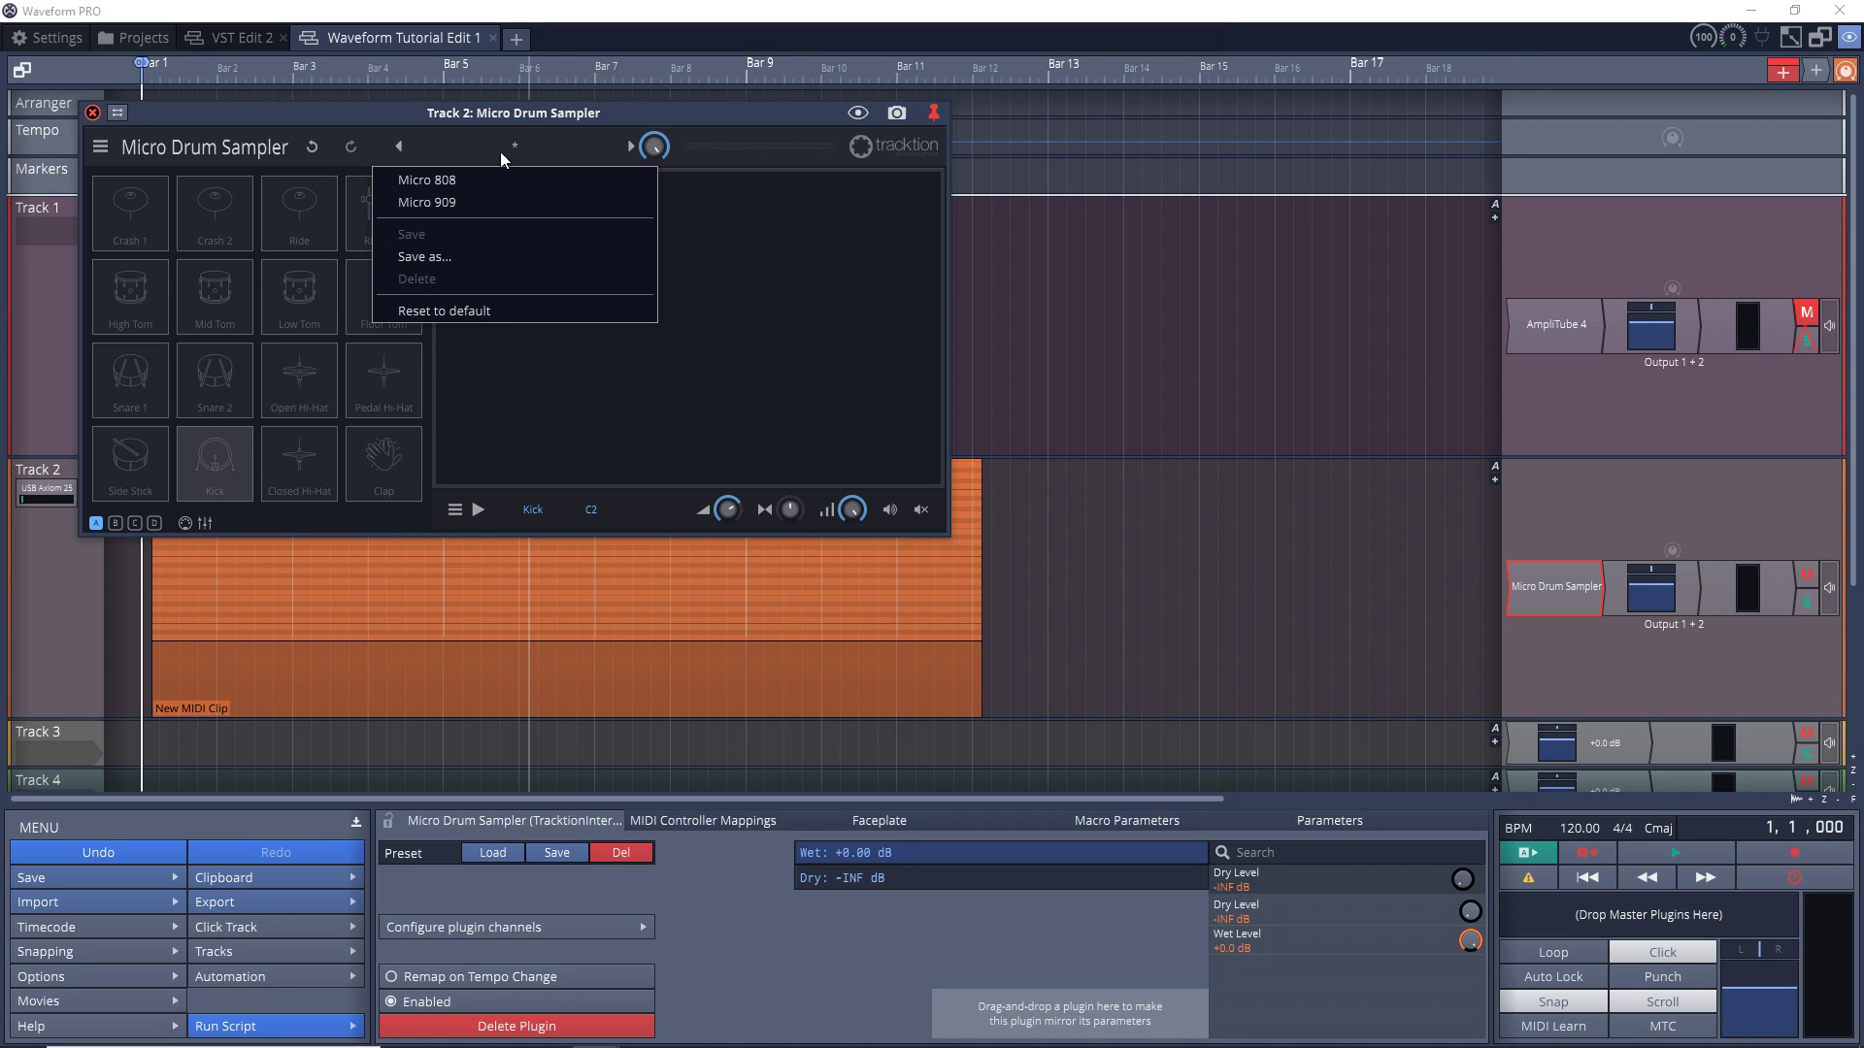
click(452, 202)
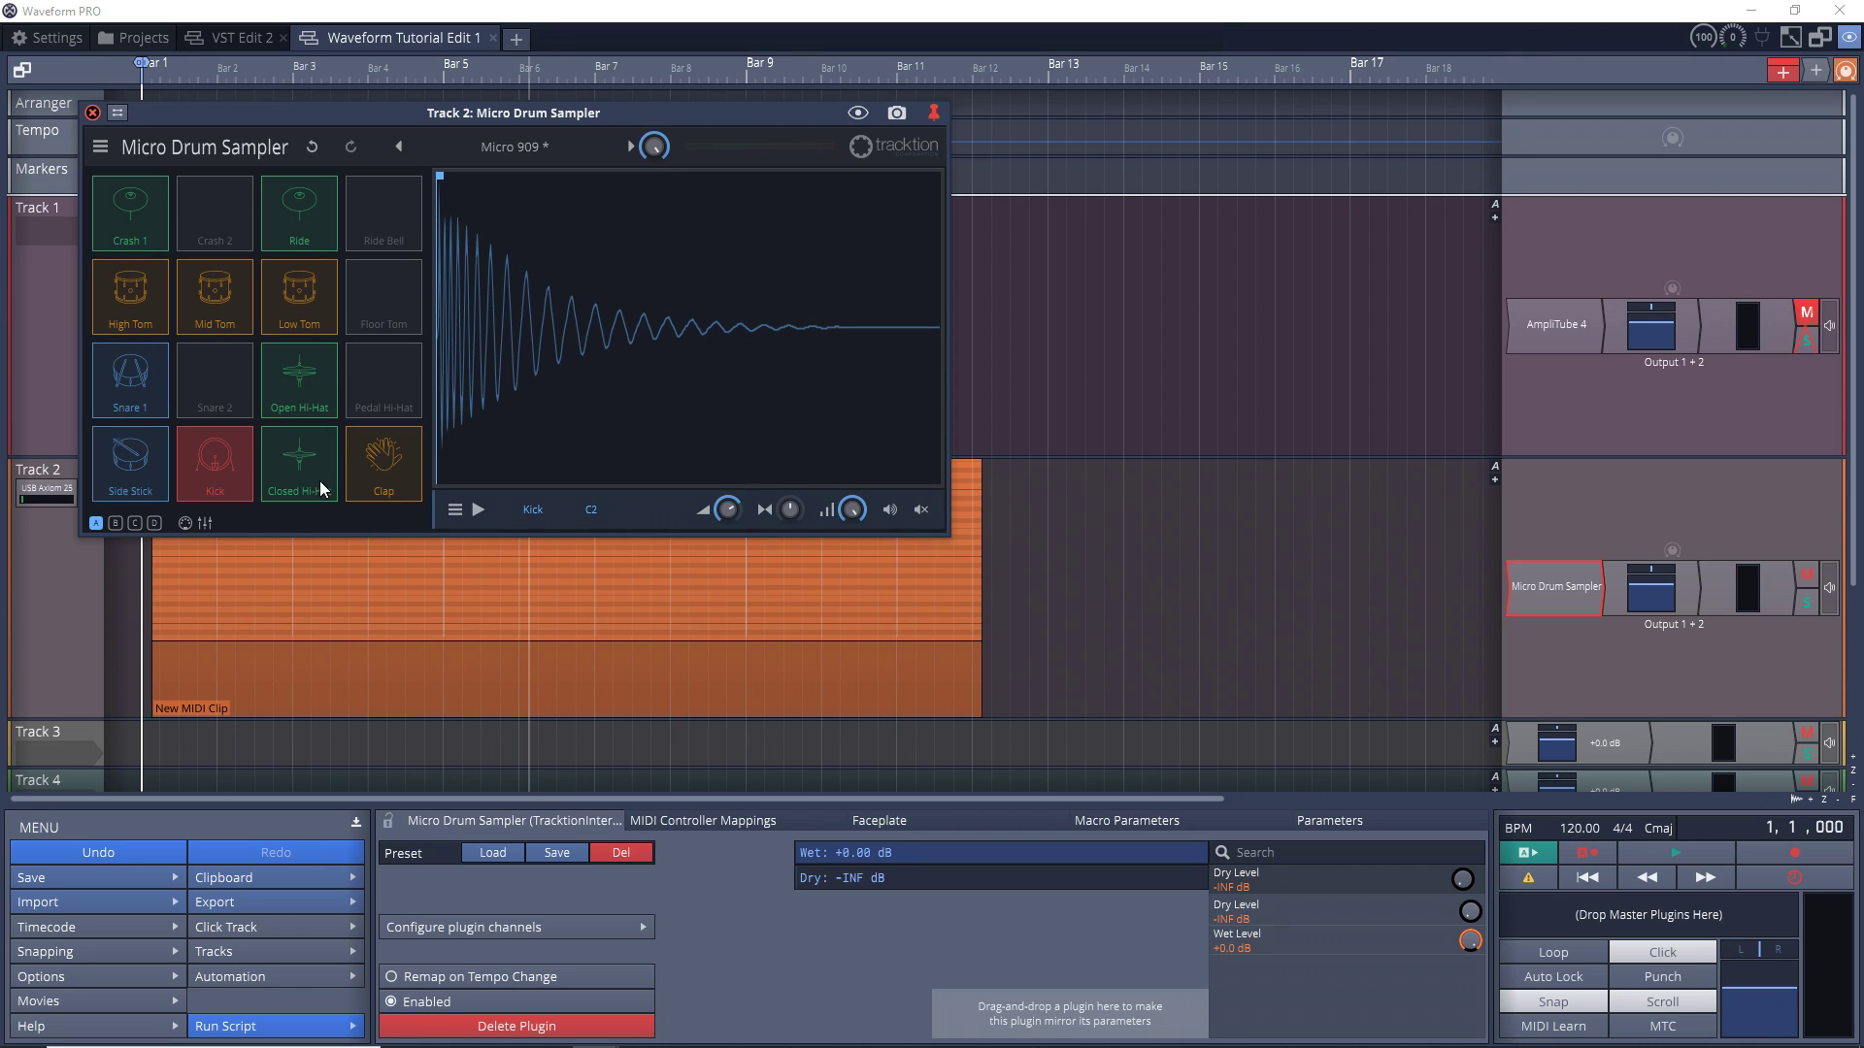
click(229, 469)
click(142, 412)
click(189, 450)
click(126, 378)
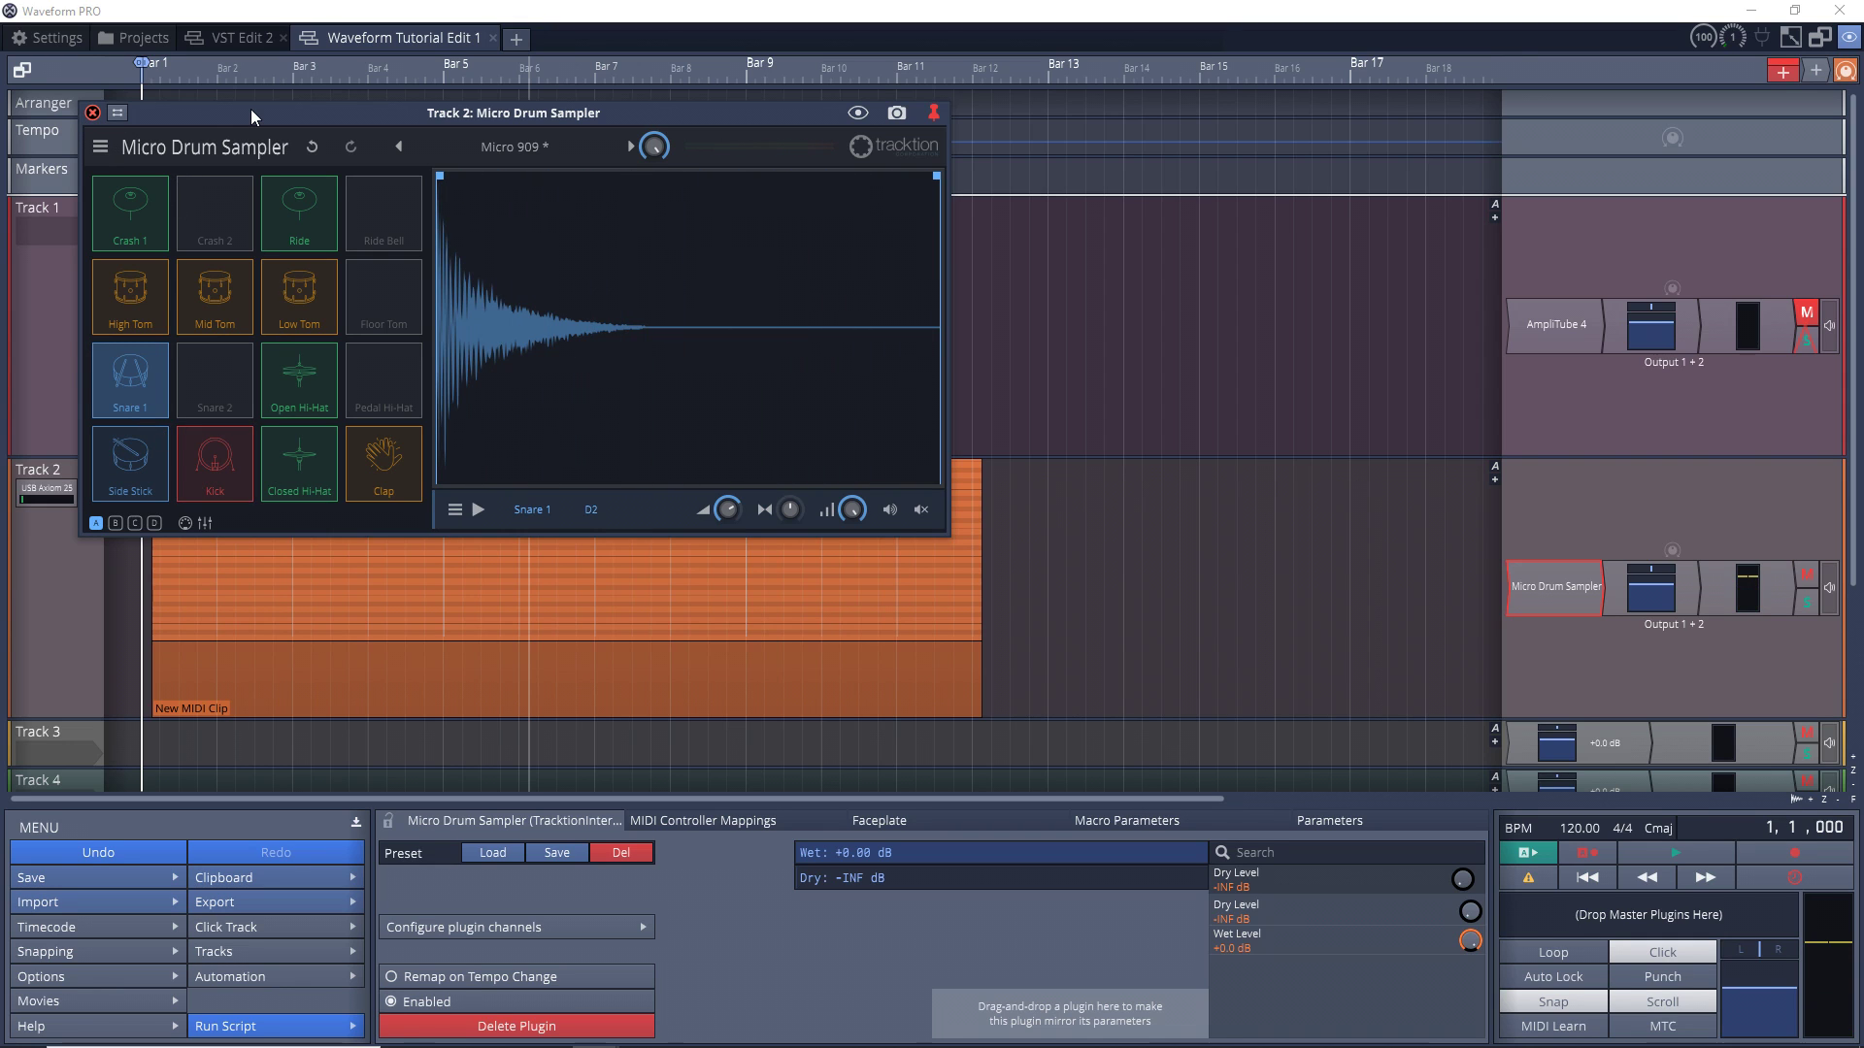
drag(251, 108, 947, 101)
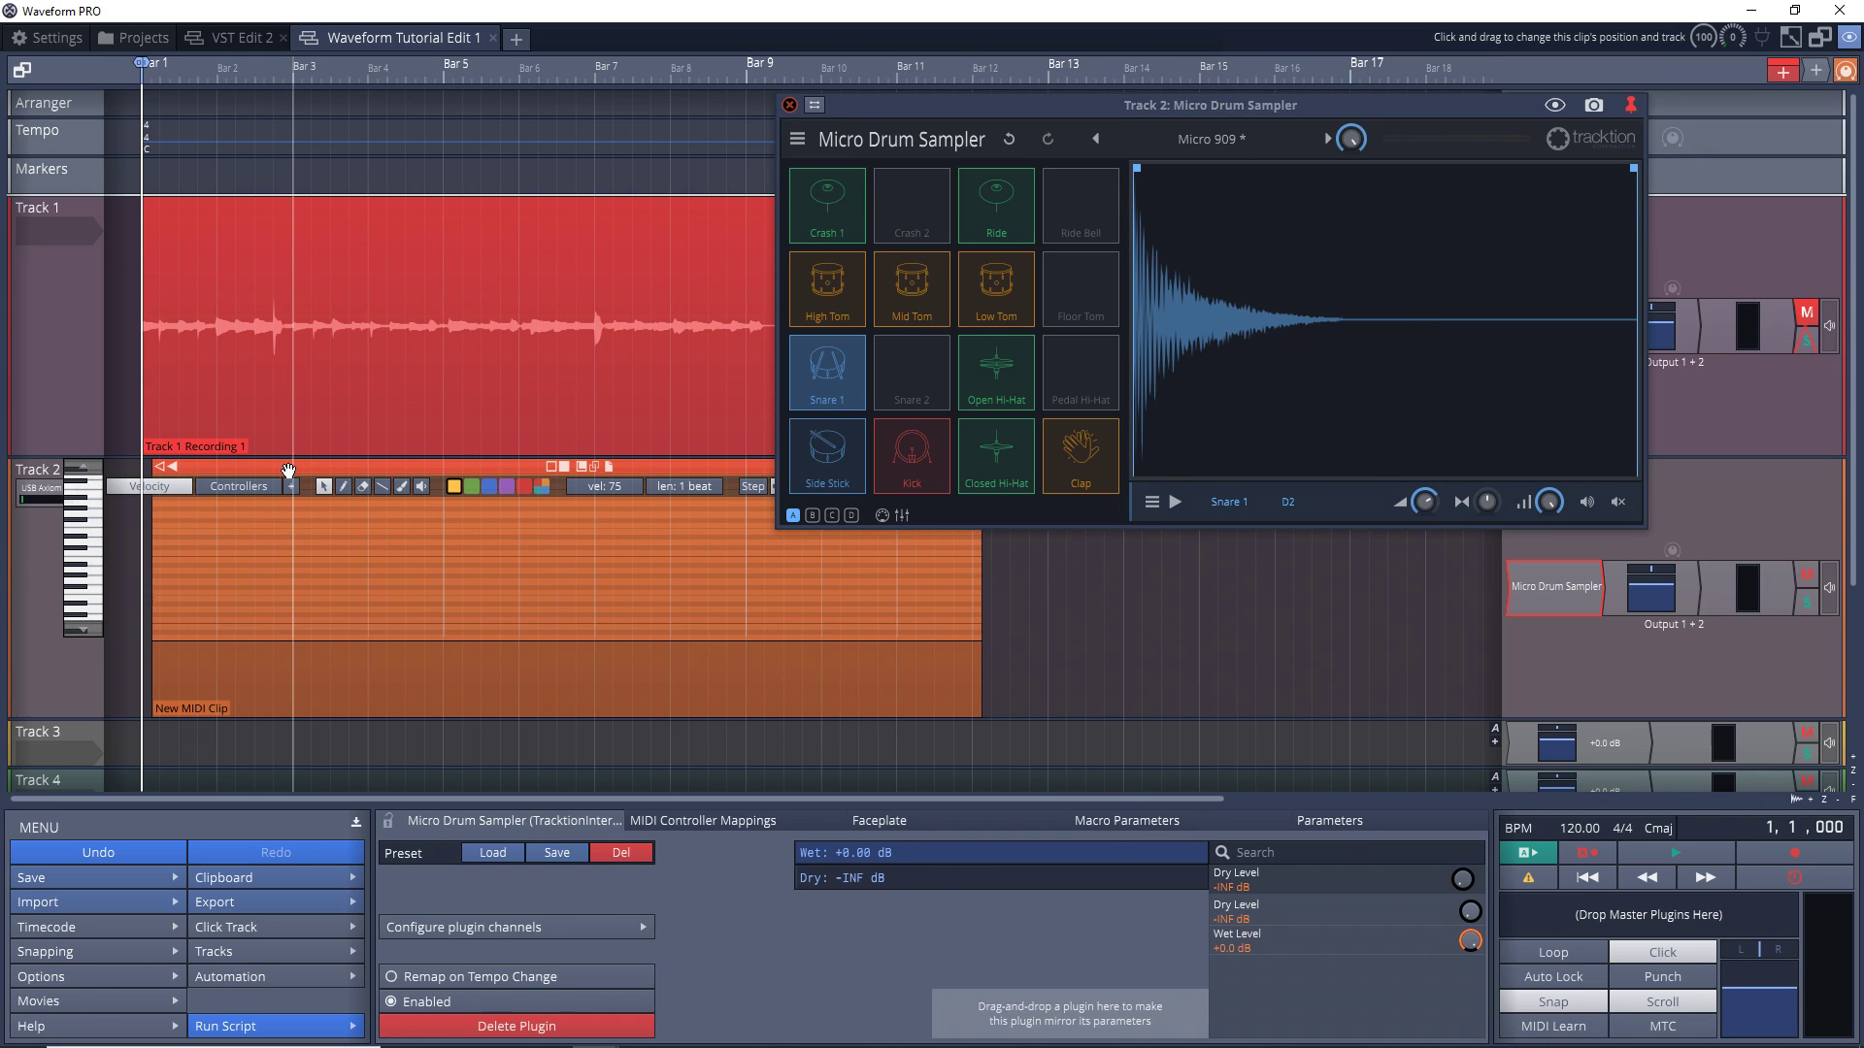
Step: Draw Kick and Snare 1 notes across bars 1–4 and raise a Closed hi-hat's velocity to about 102
double_click(295, 653)
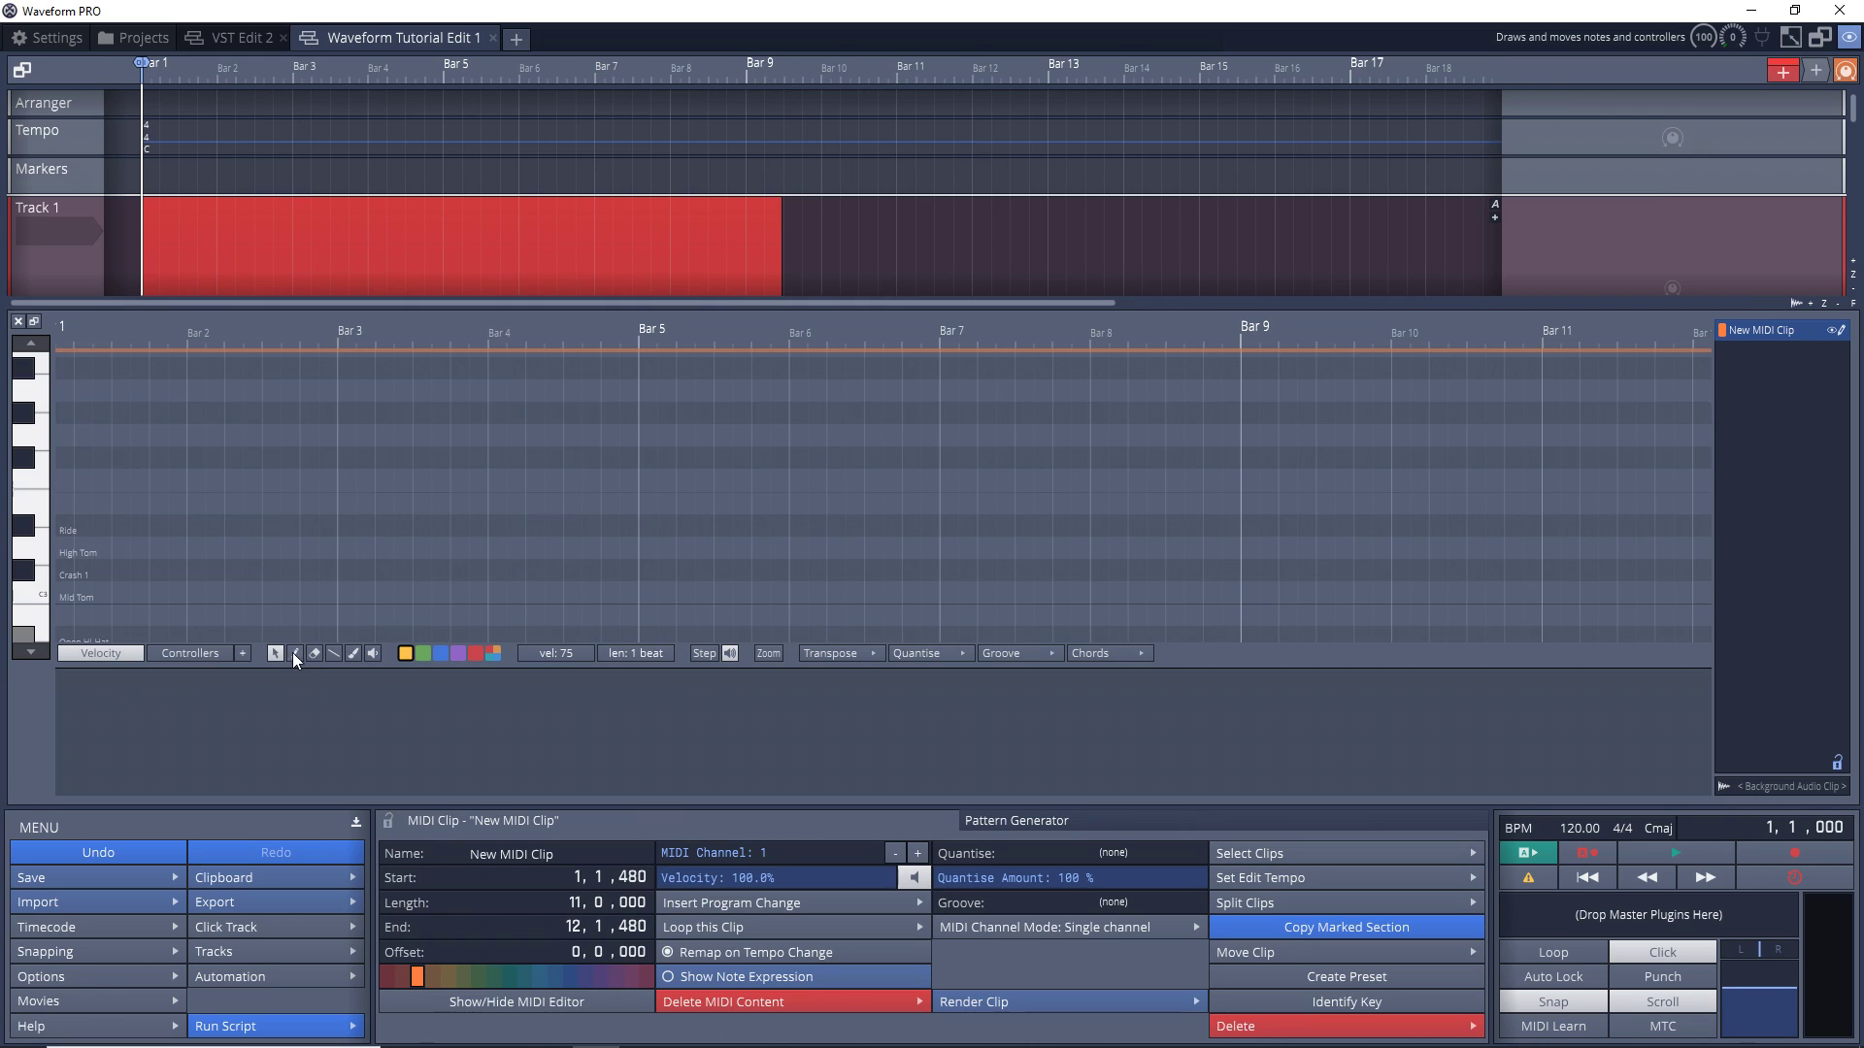
click(295, 653)
scroll(155, 593, down, 3)
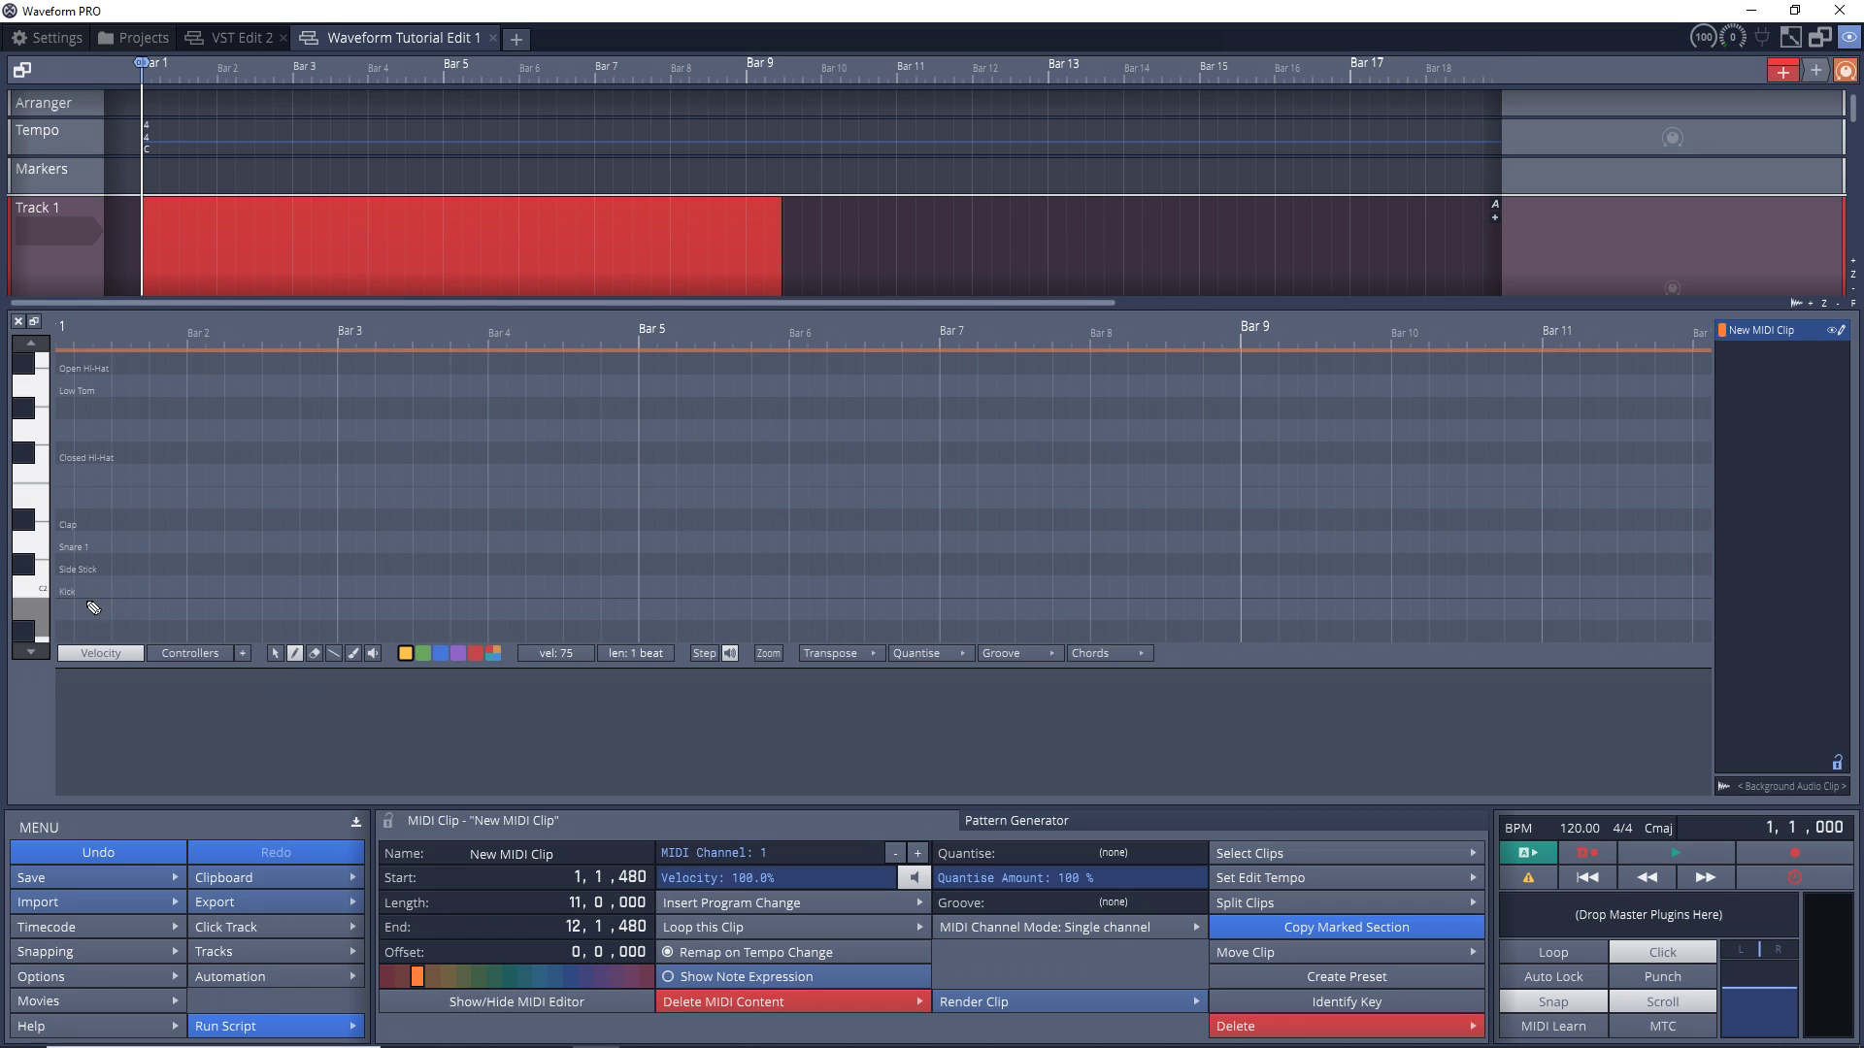
click(78, 586)
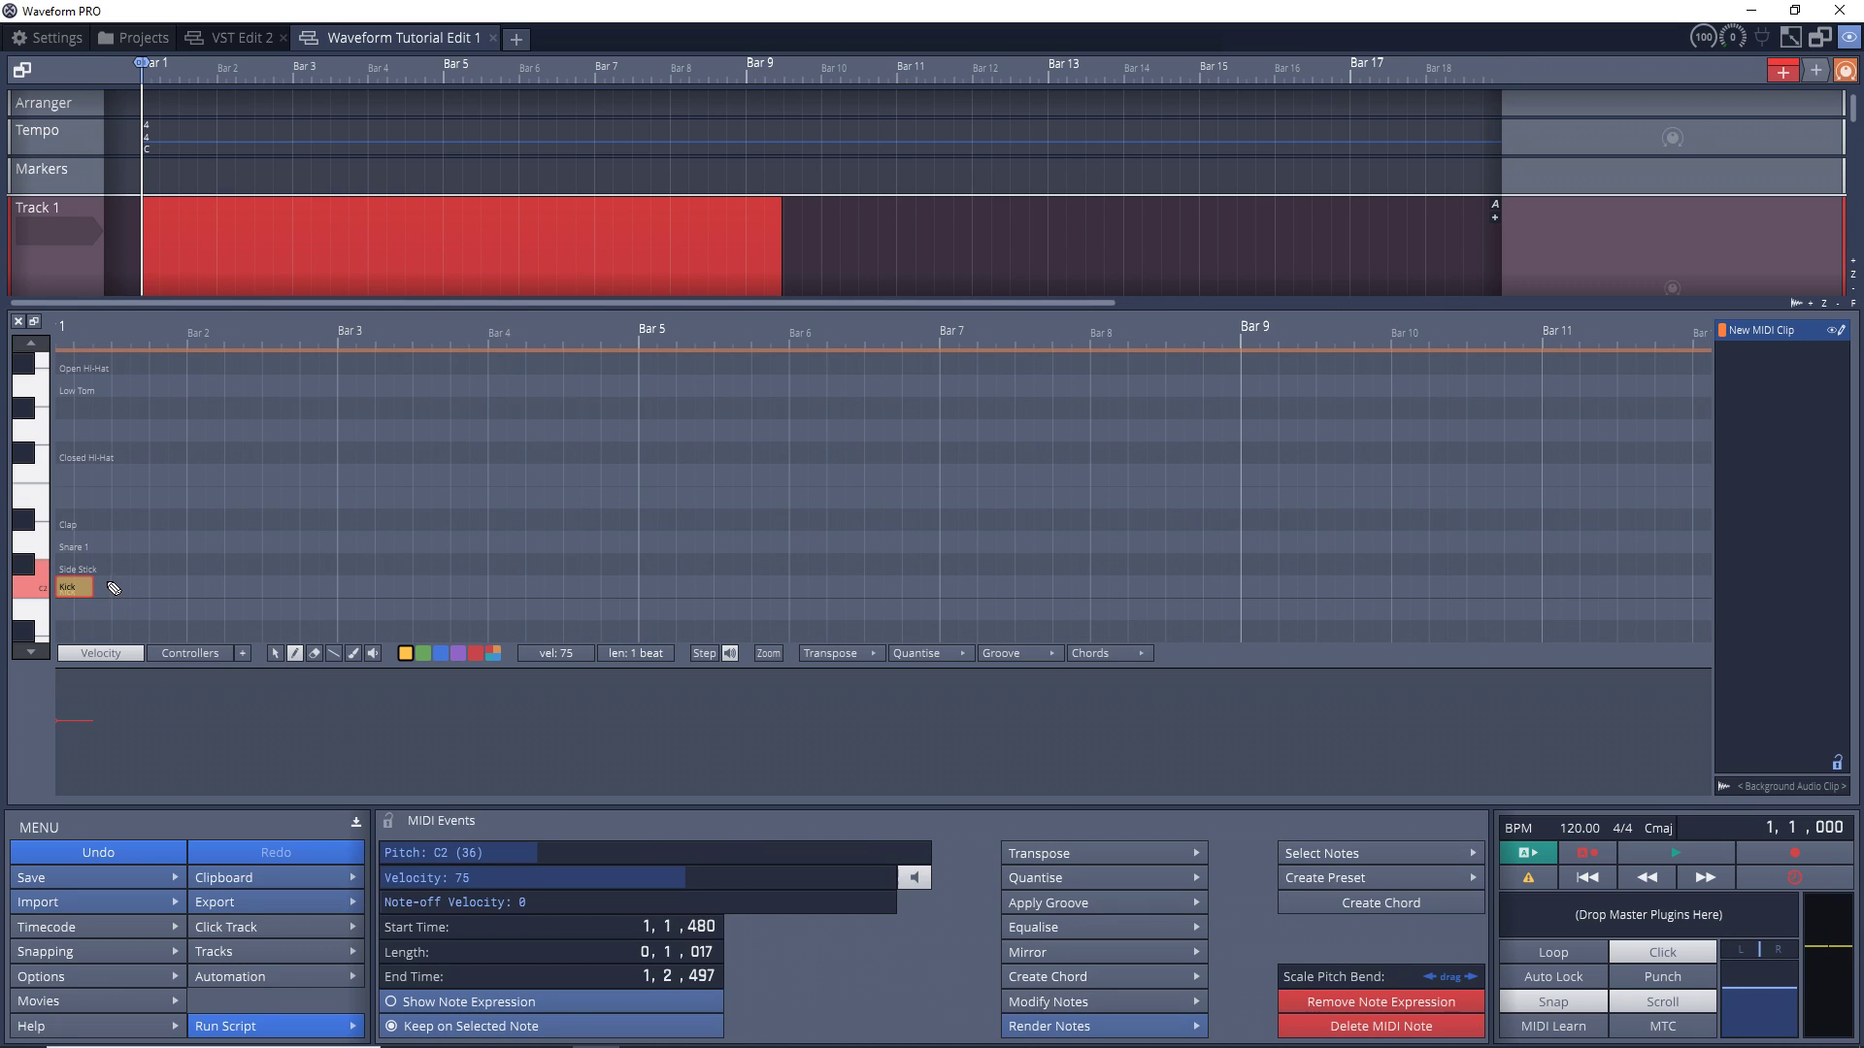
click(199, 549)
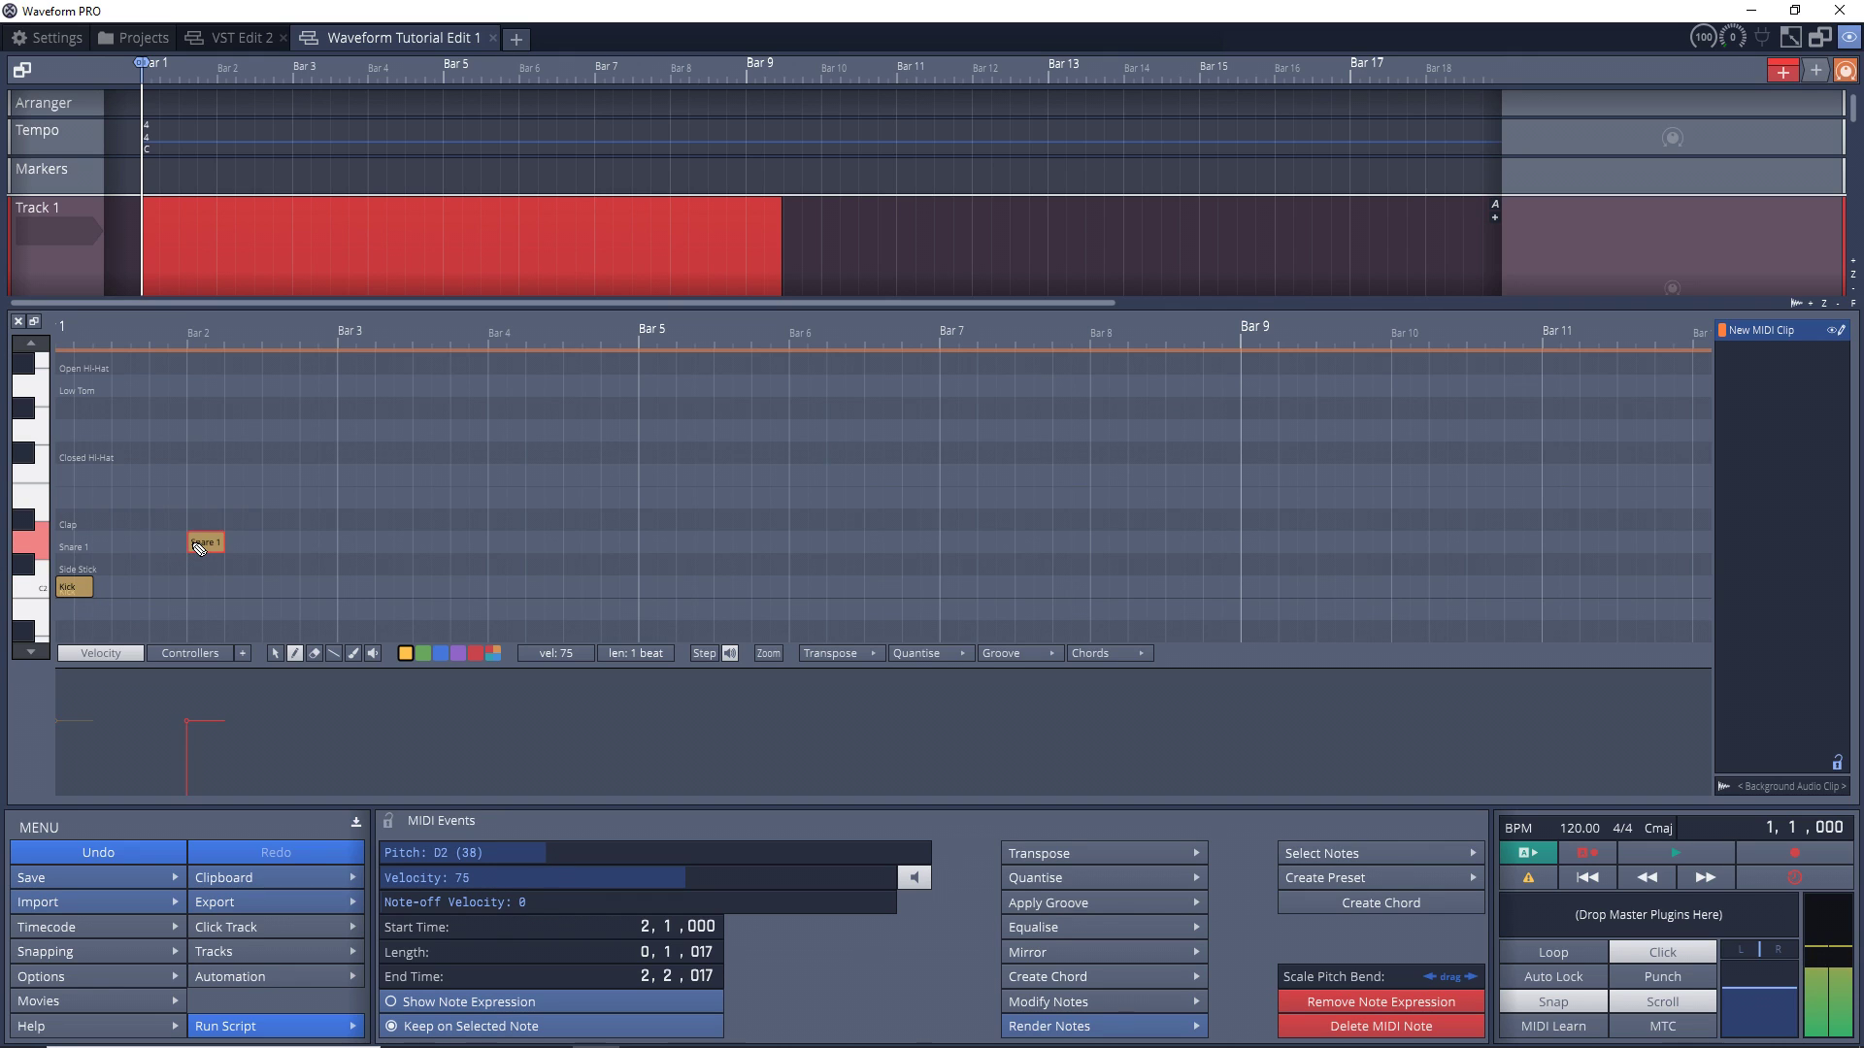
click(351, 589)
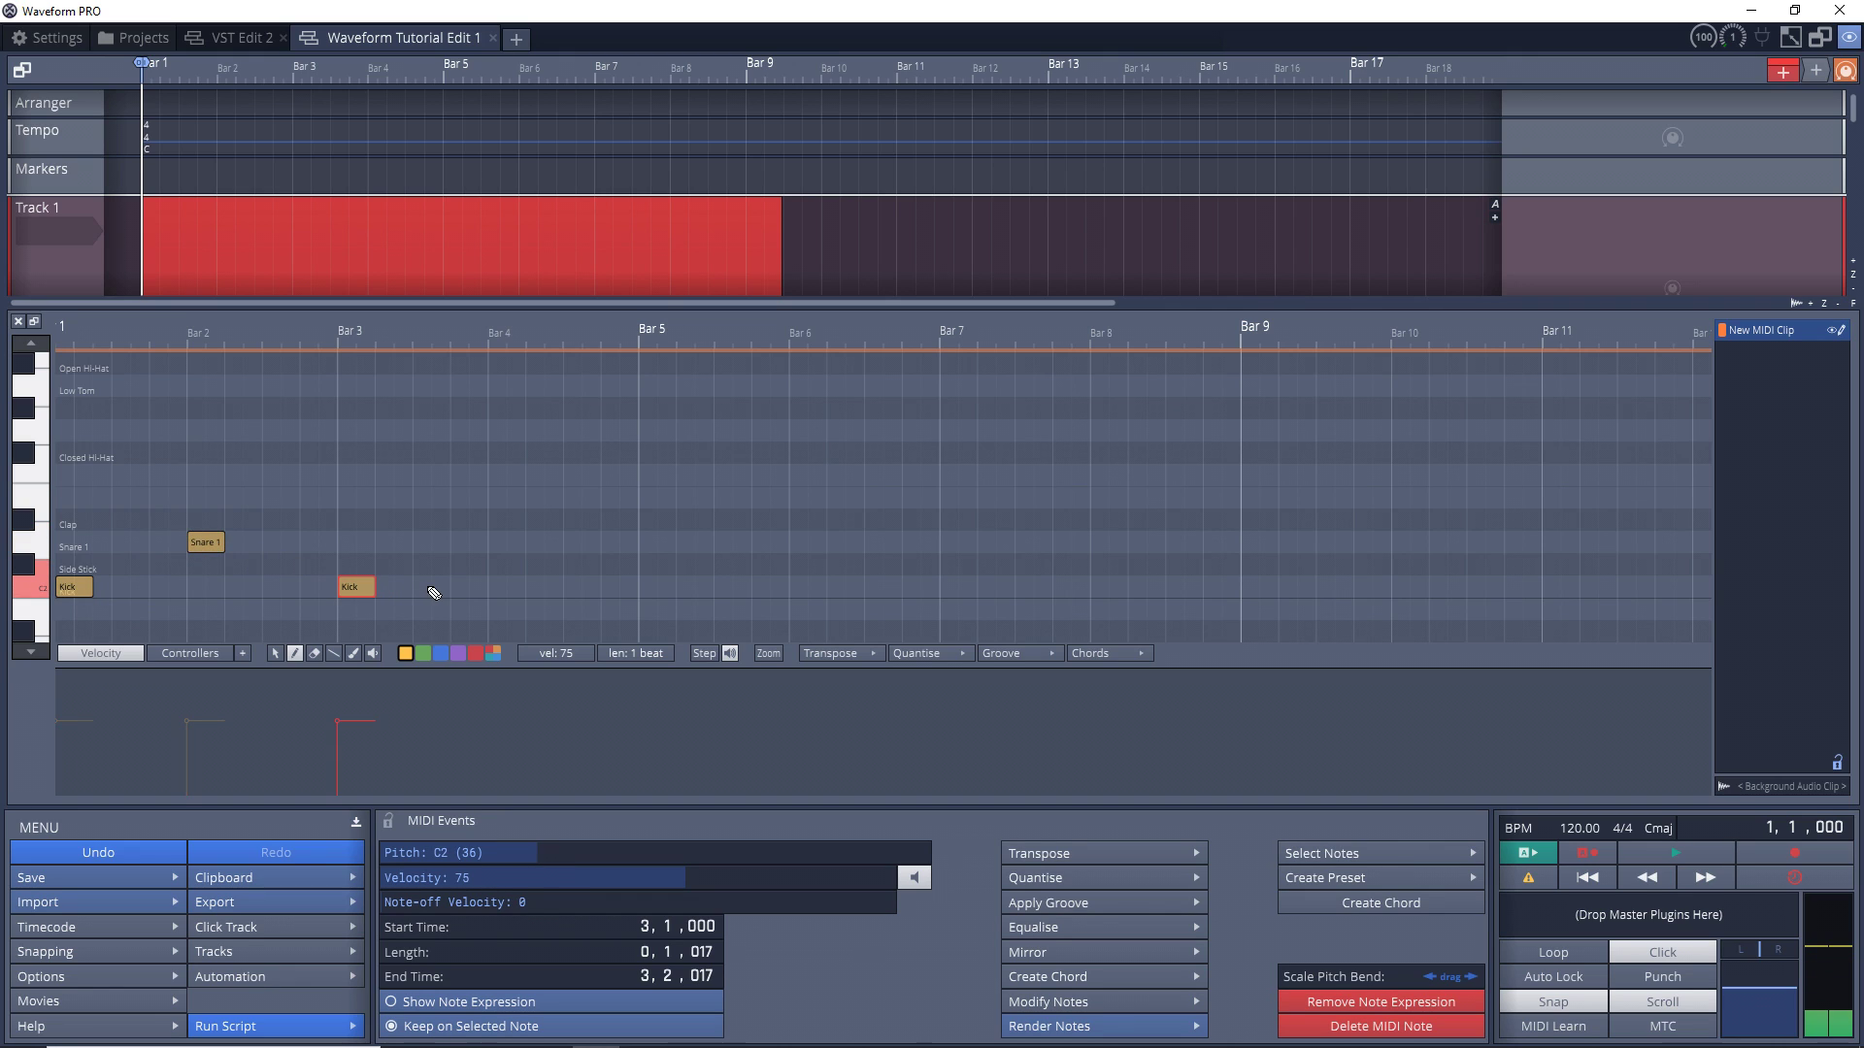
click(432, 587)
click(501, 549)
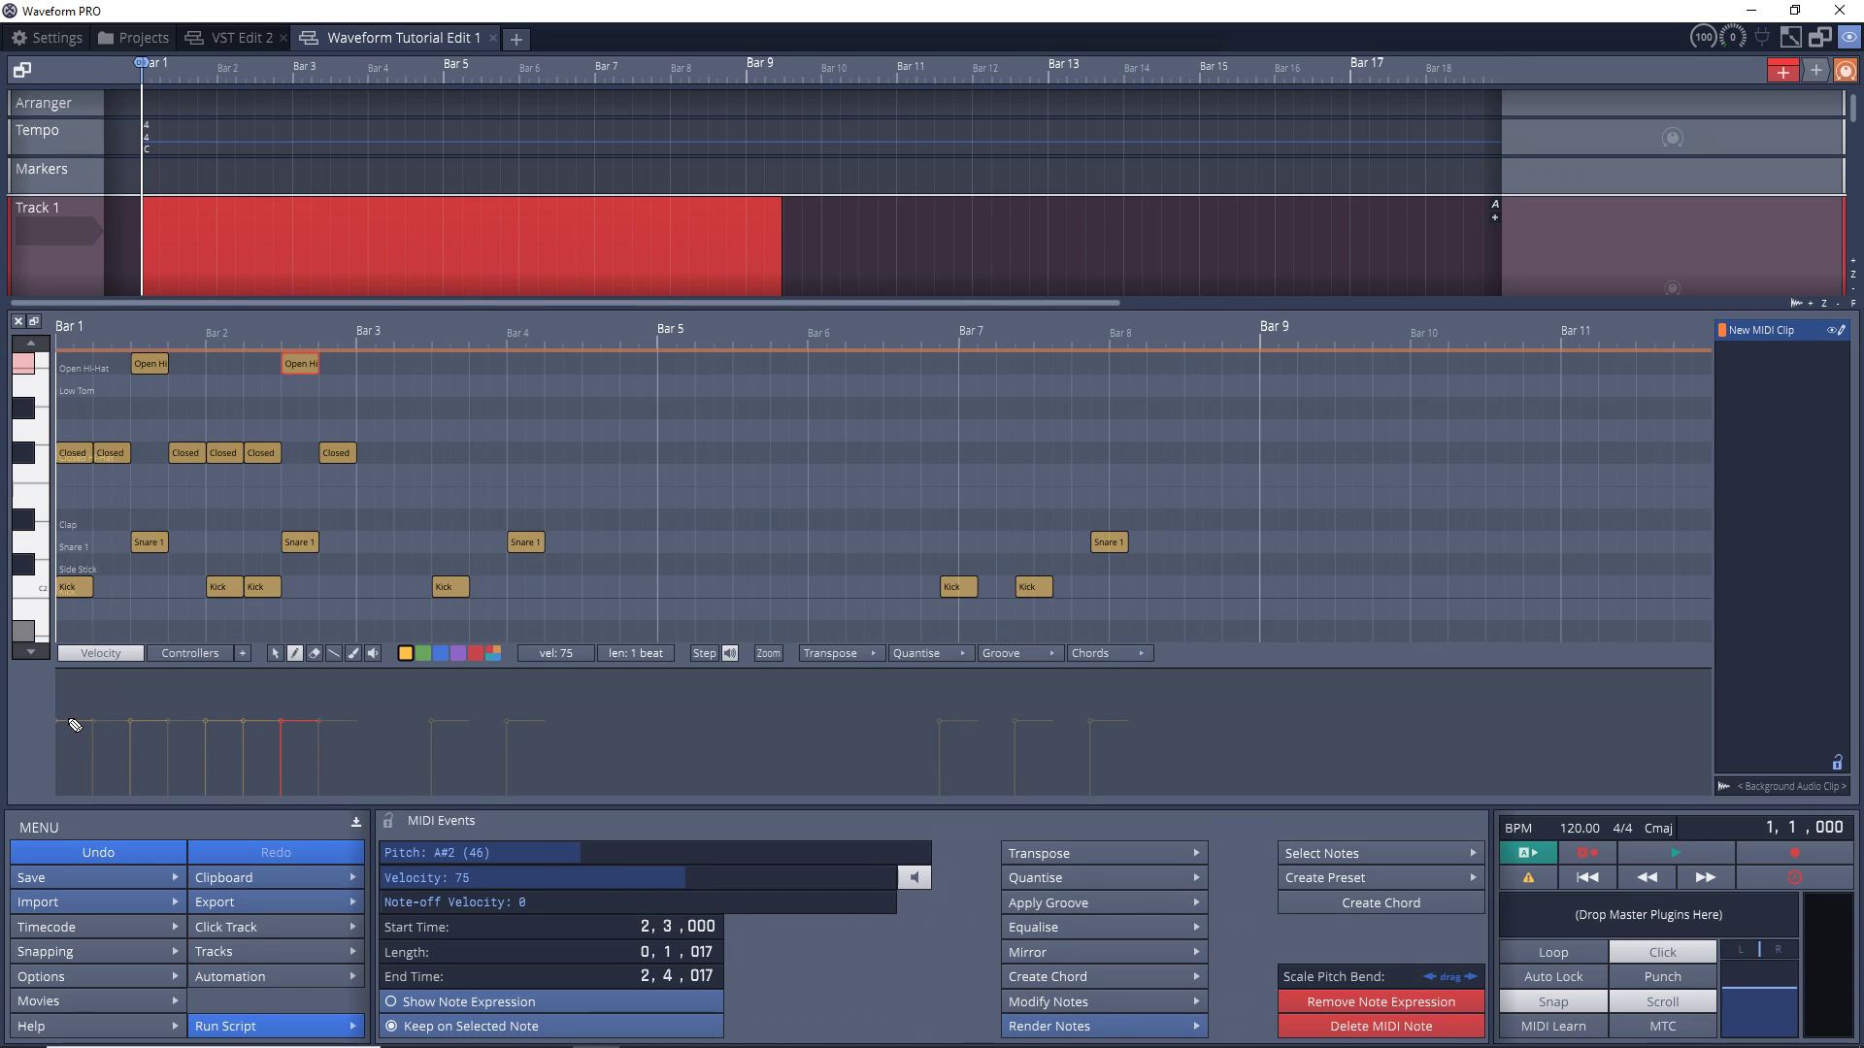
click(274, 655)
mouse_move(70, 720)
mouse_down()
mouse_move(108, 728)
mouse_move(145, 724)
mouse_move(76, 730)
mouse_move(185, 725)
mouse_move(182, 695)
mouse_move(153, 726)
mouse_move(155, 692)
mouse_move(255, 722)
mouse_move(221, 699)
mouse_up()
click(802, 488)
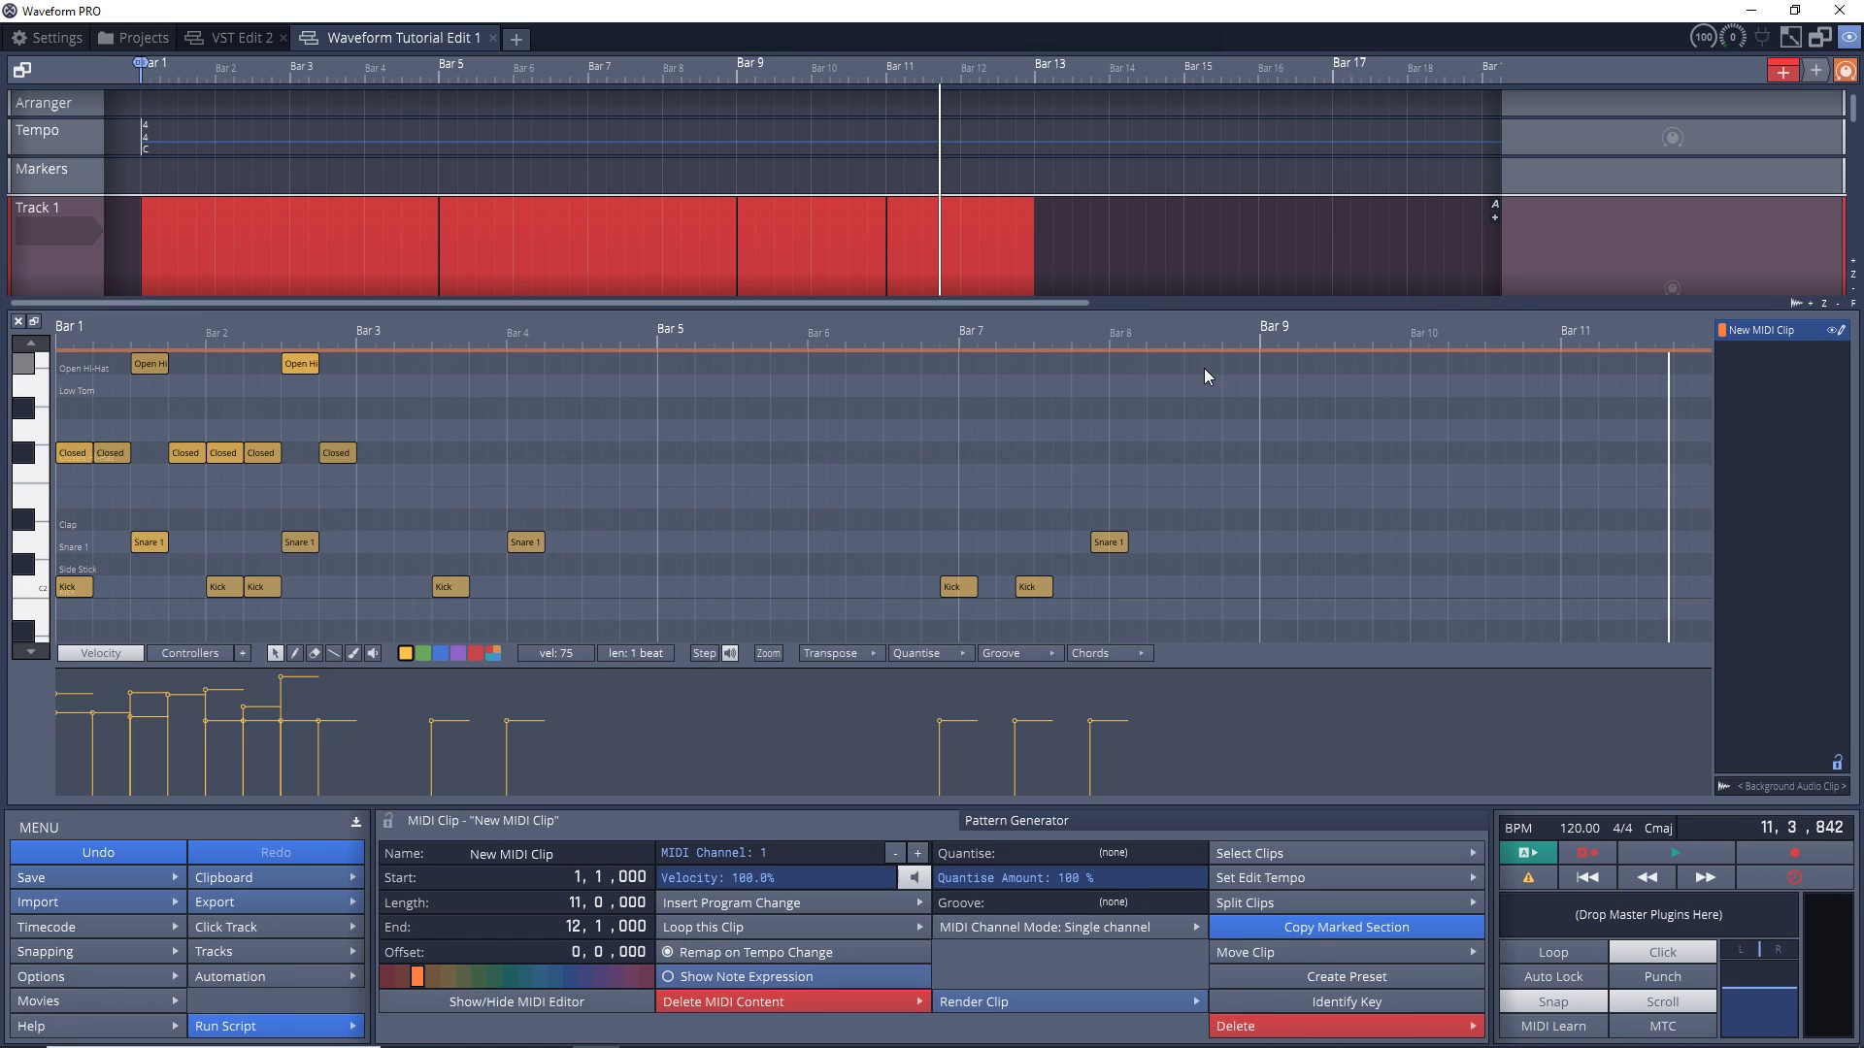
drag(1216, 365, 78, 602)
right_click(1557, 591)
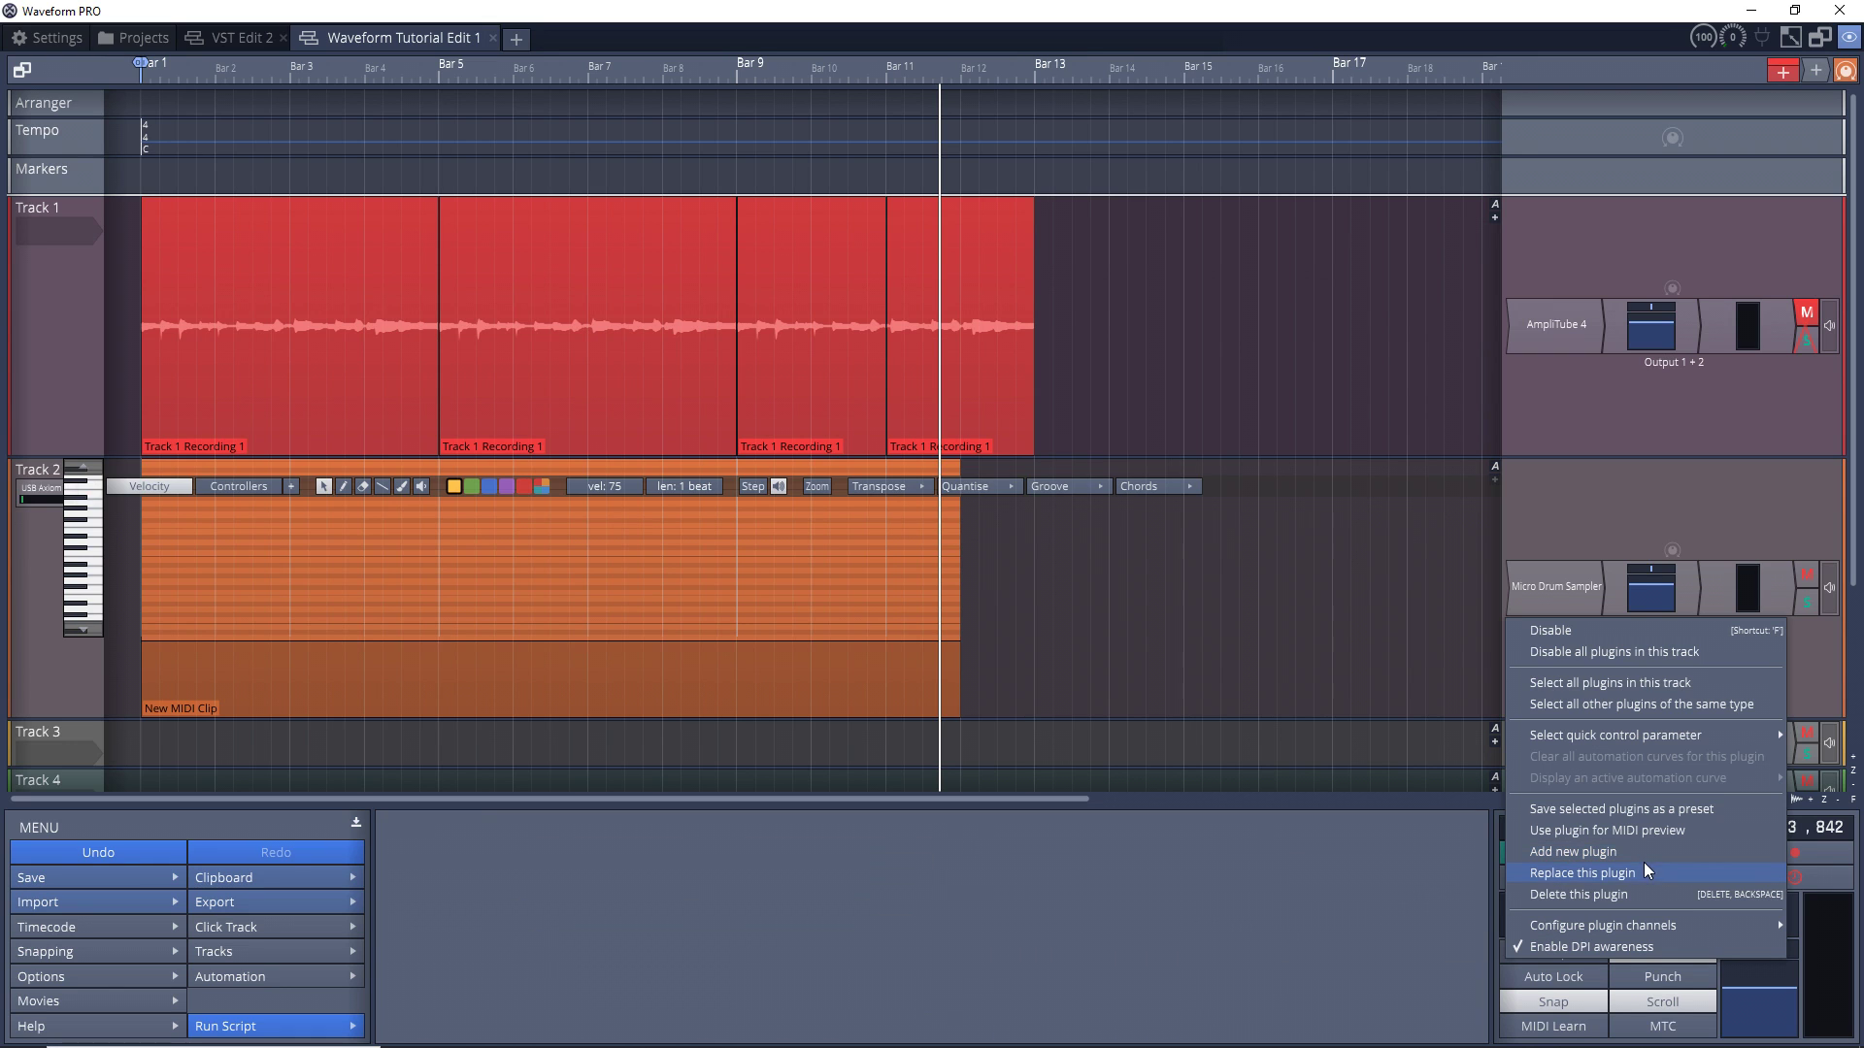
click(1628, 873)
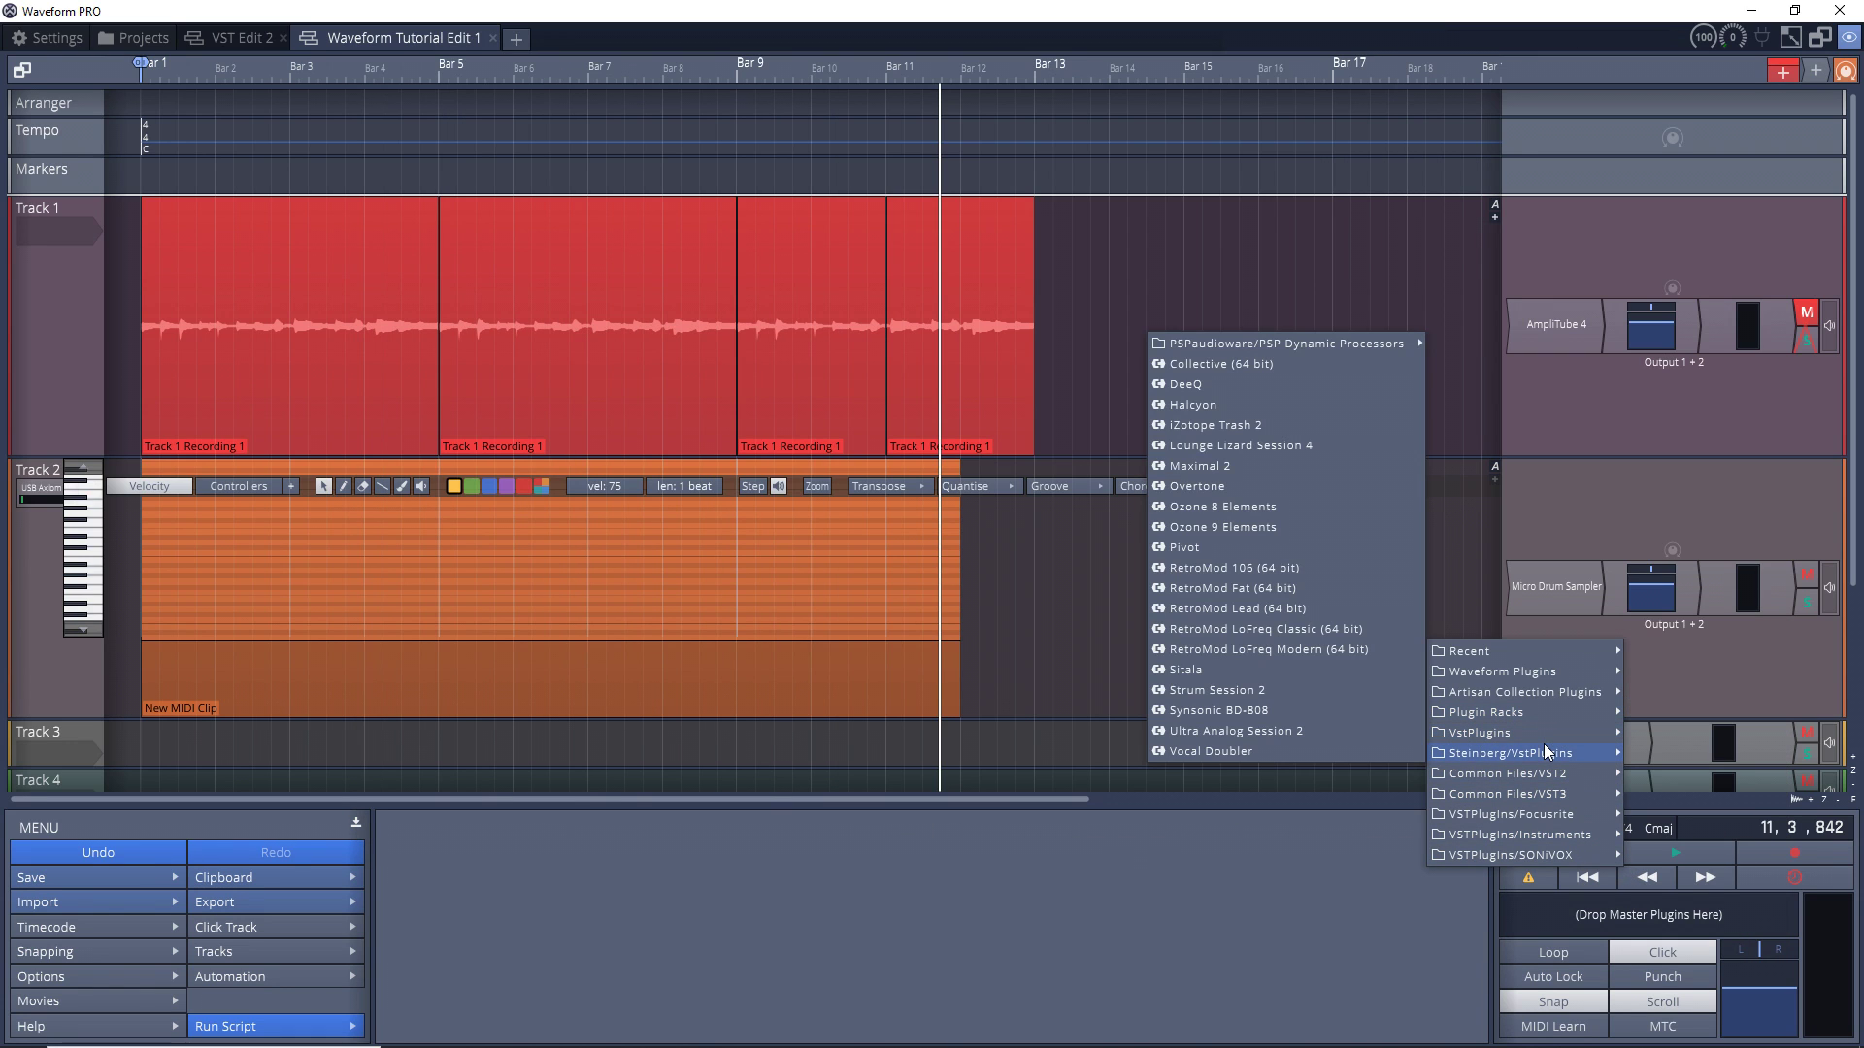
click(1546, 753)
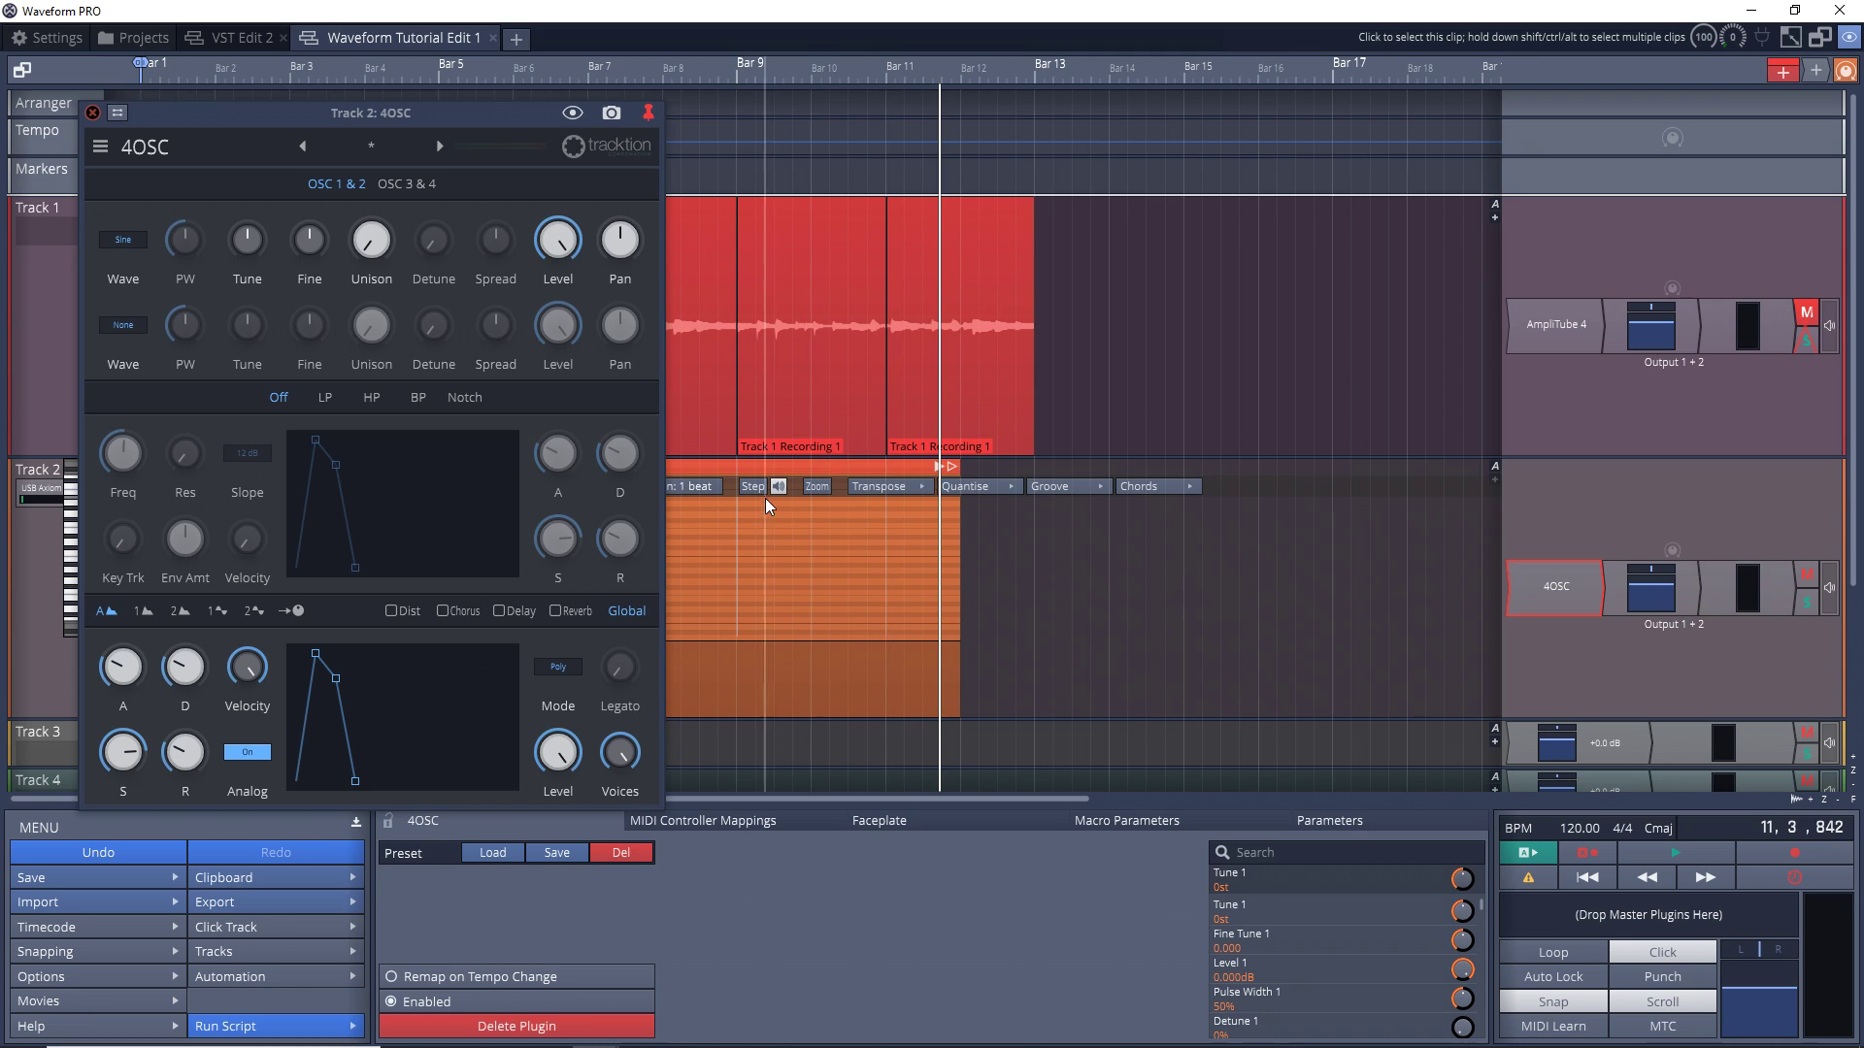
click(754, 471)
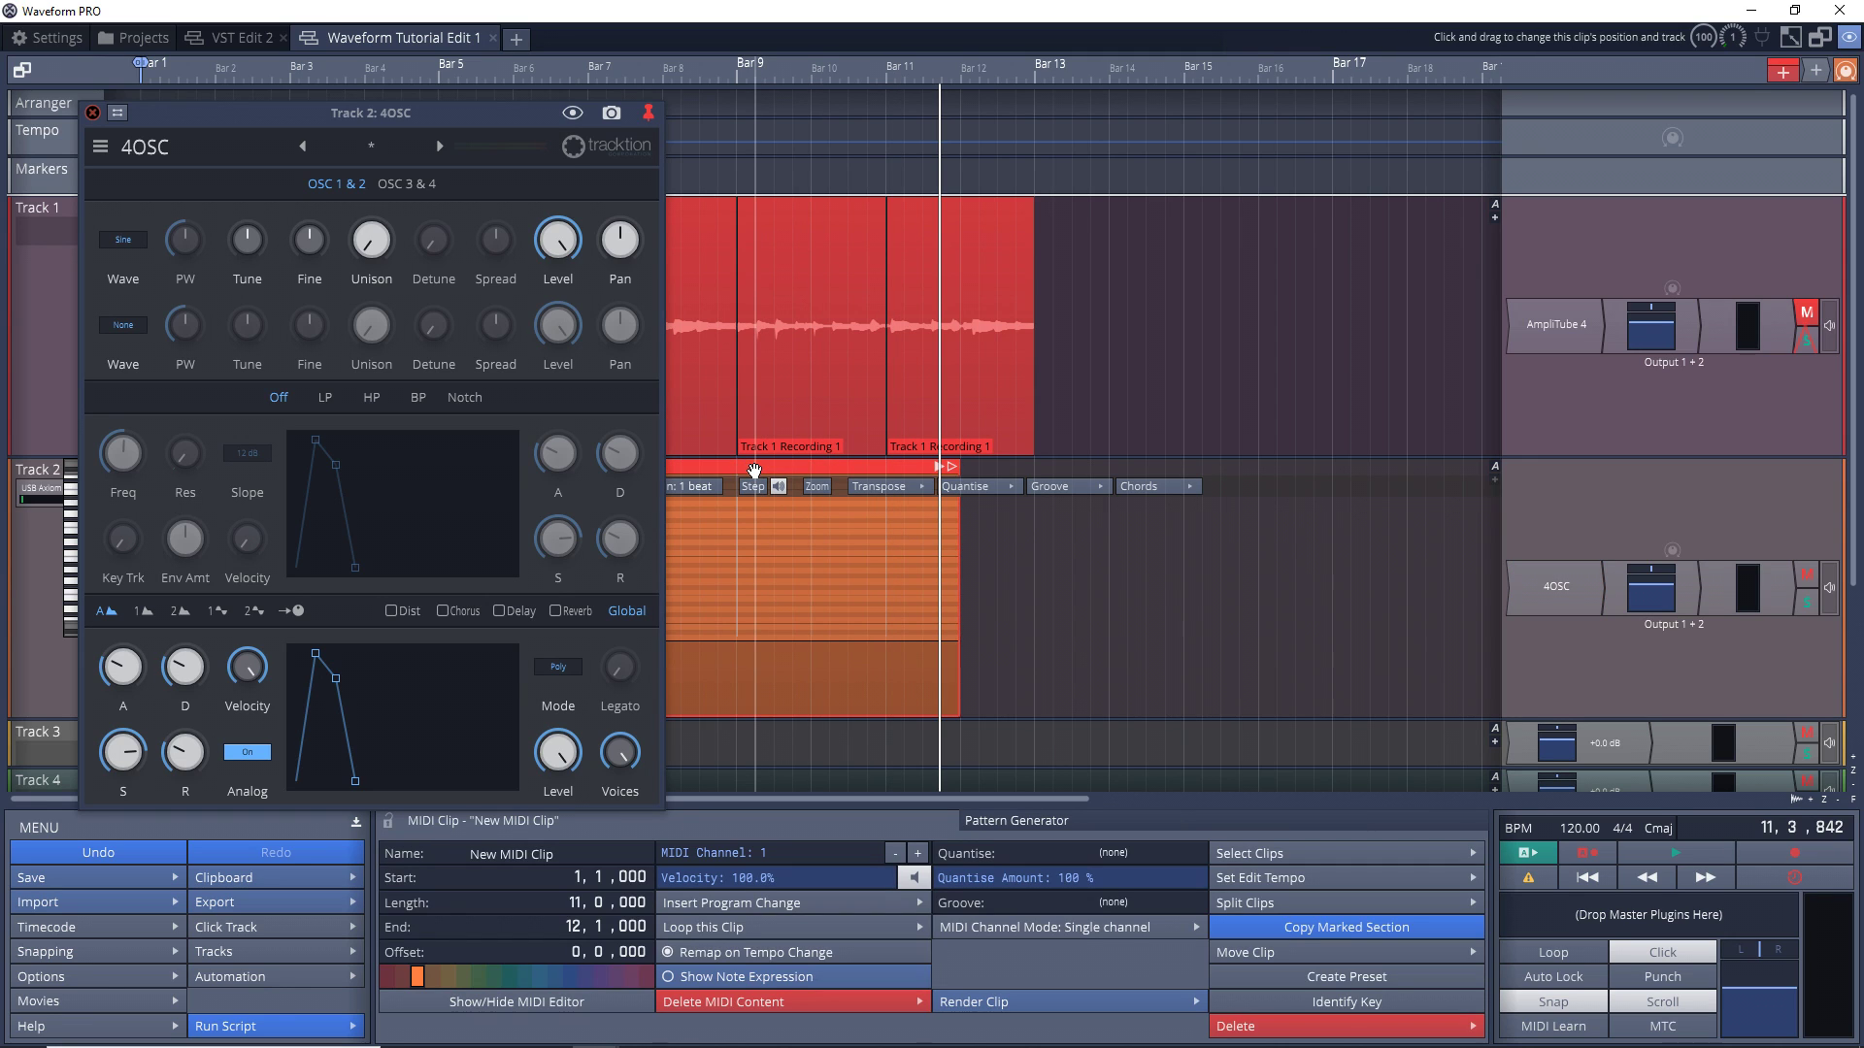
click(91, 113)
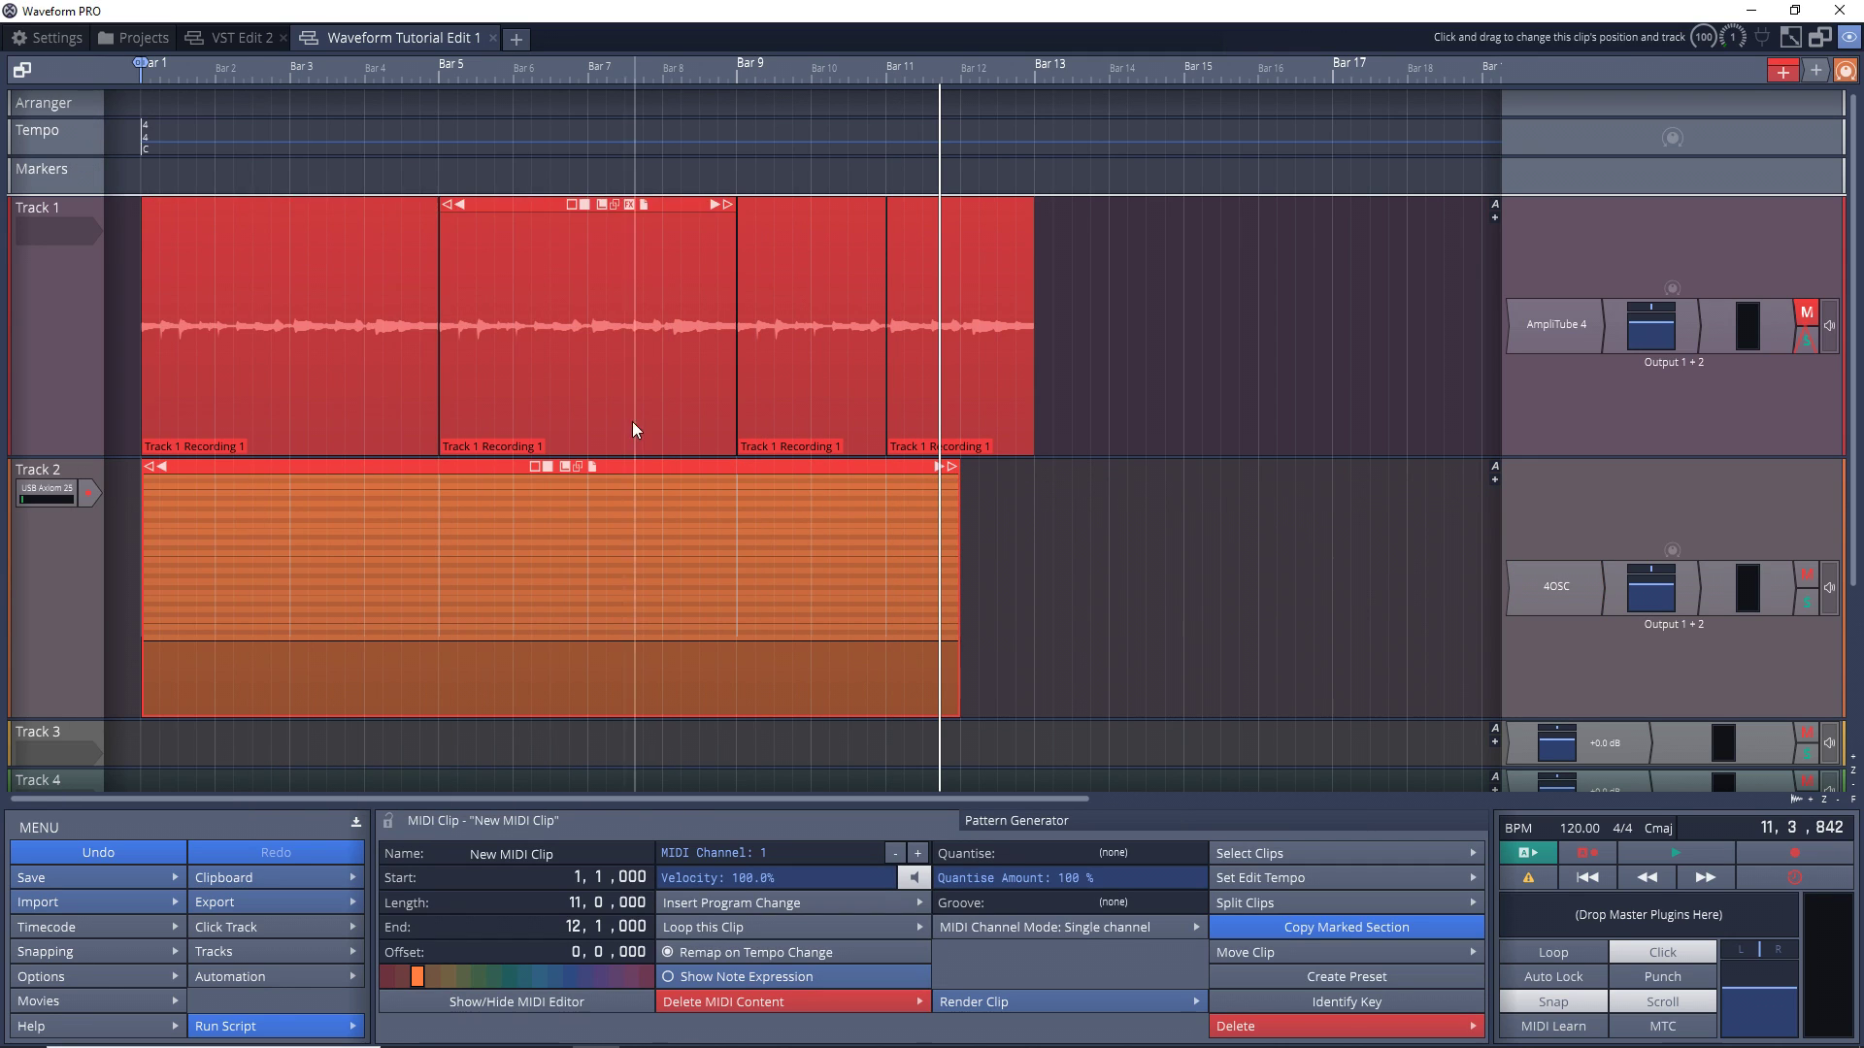
double_click(406, 472)
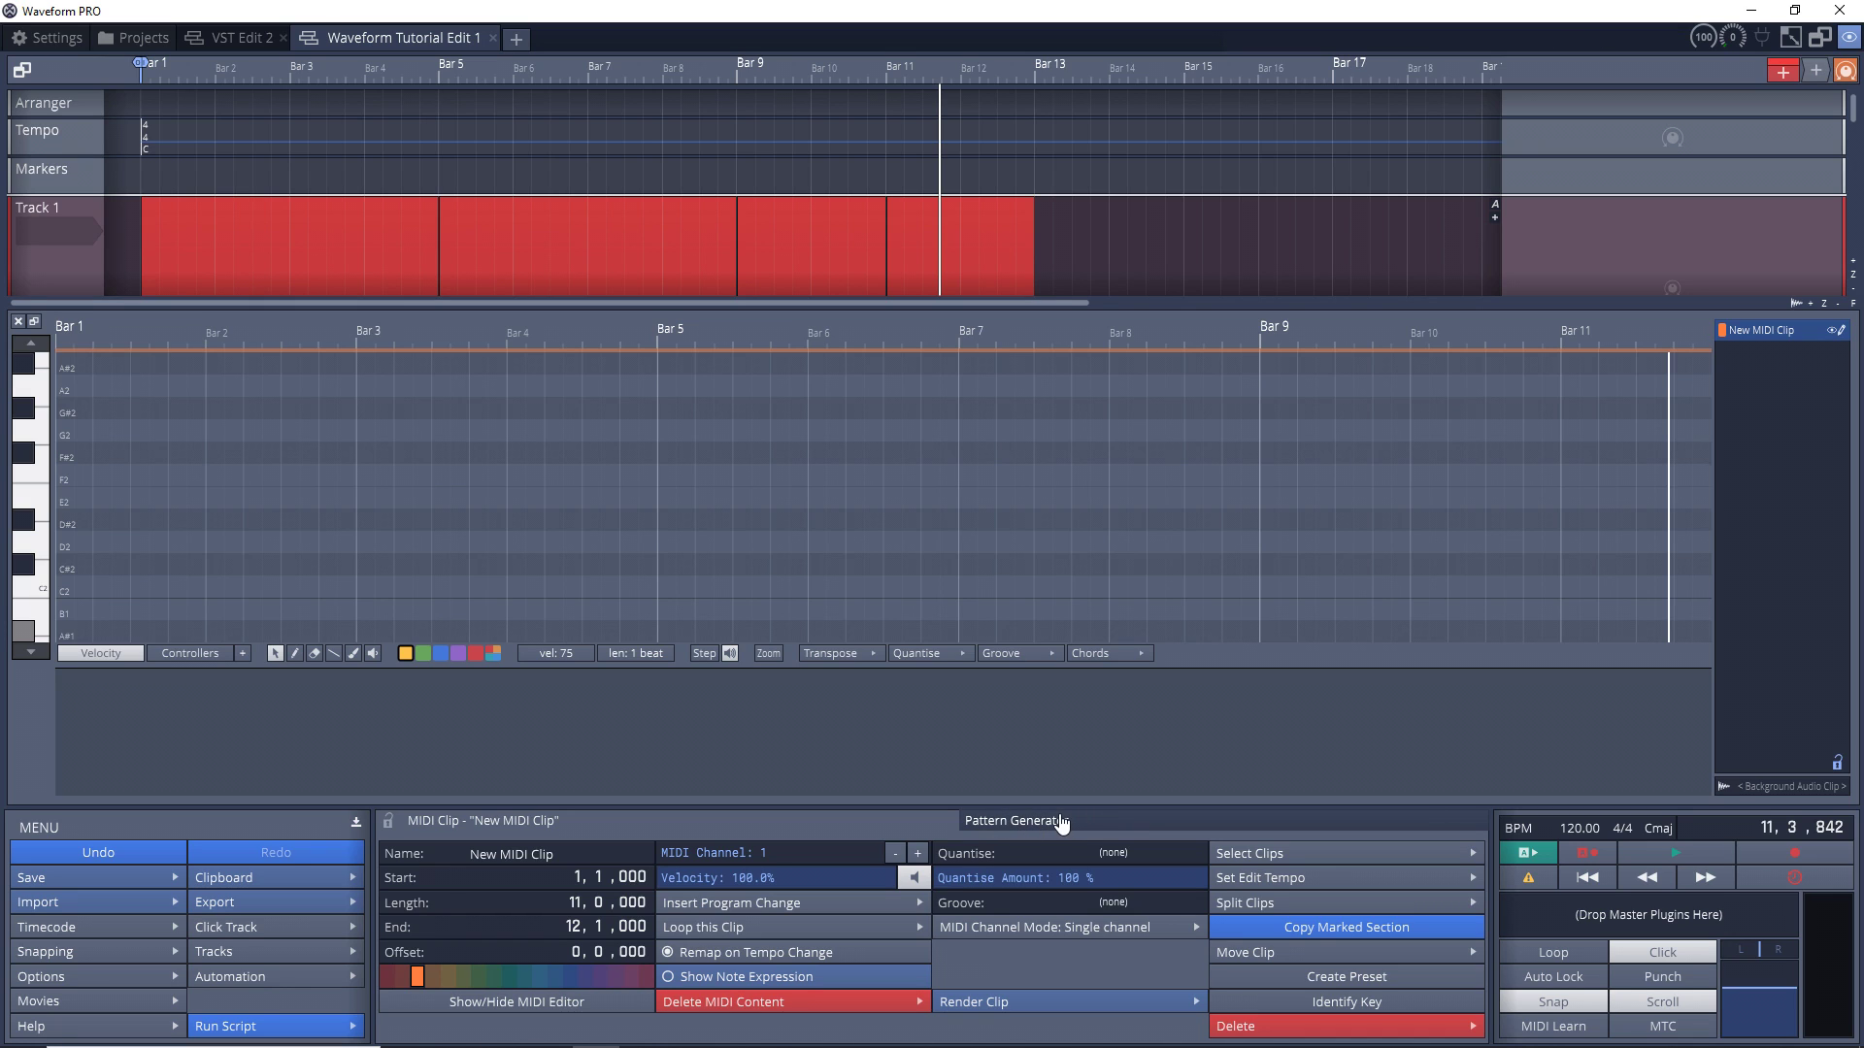
click(1015, 821)
click(597, 856)
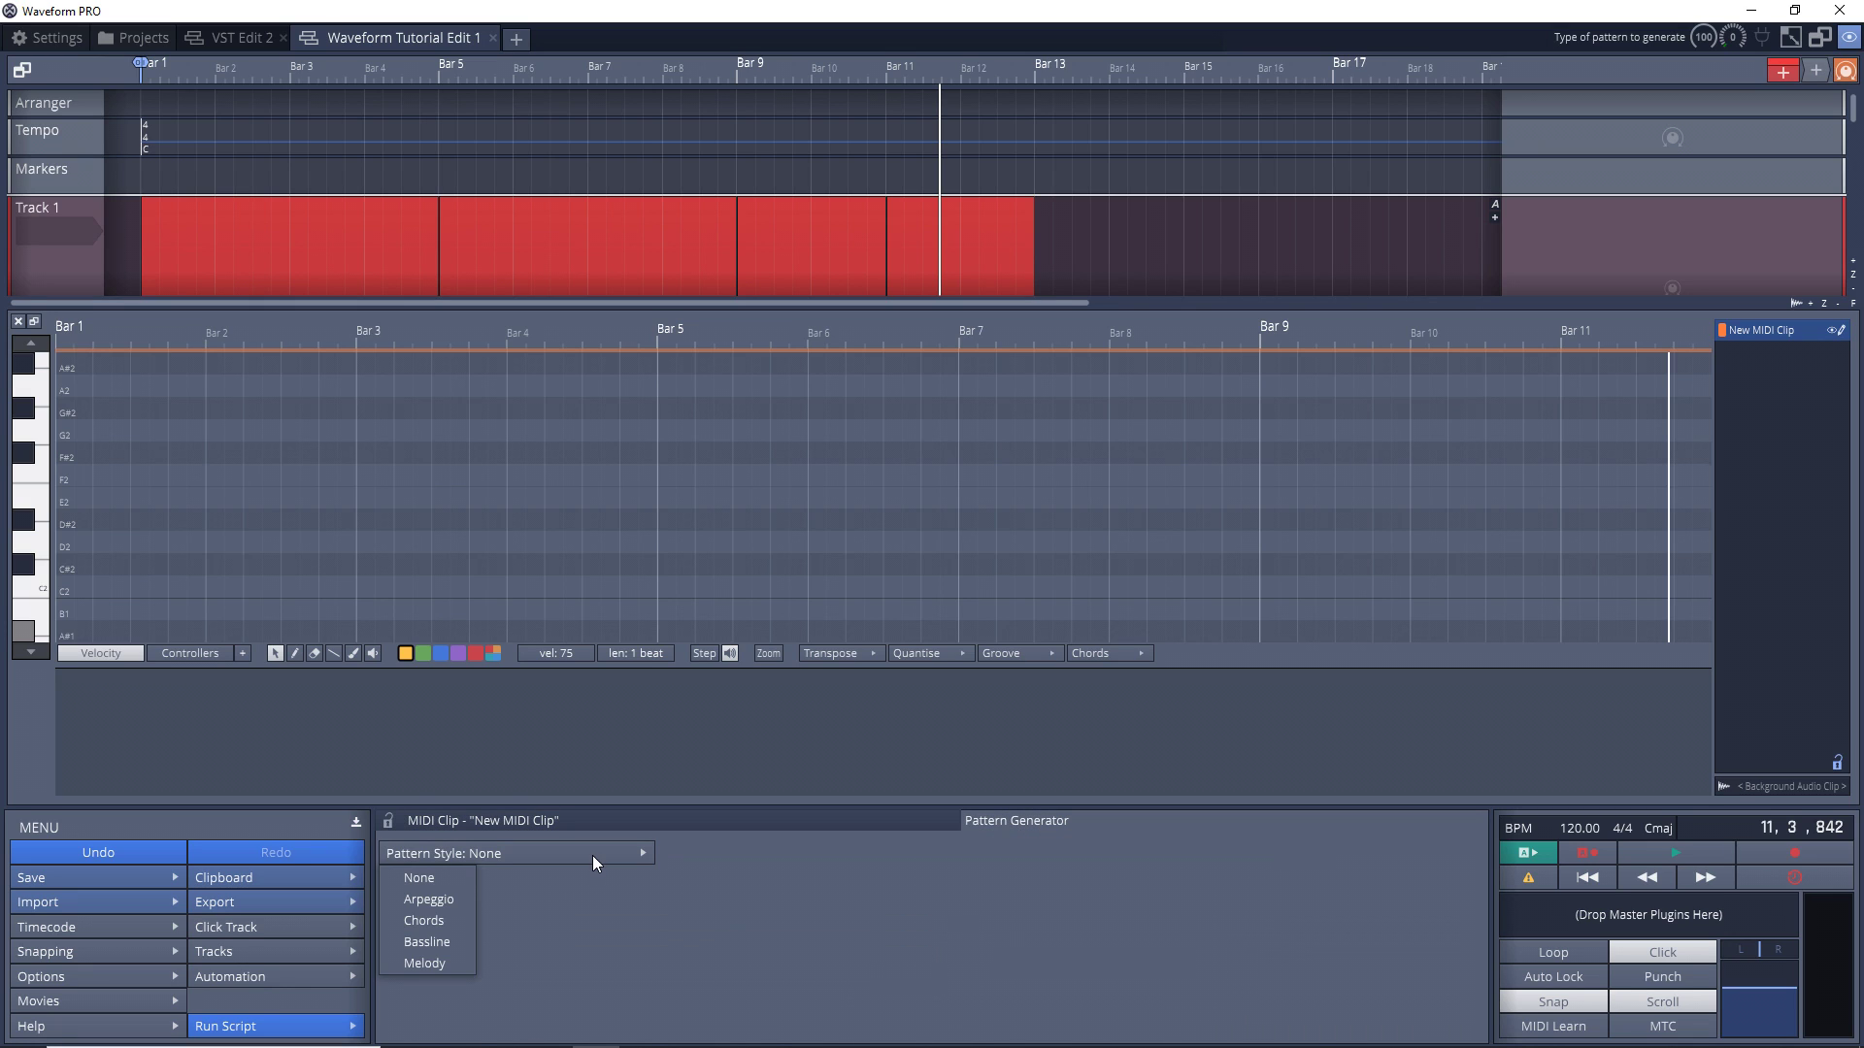
click(432, 947)
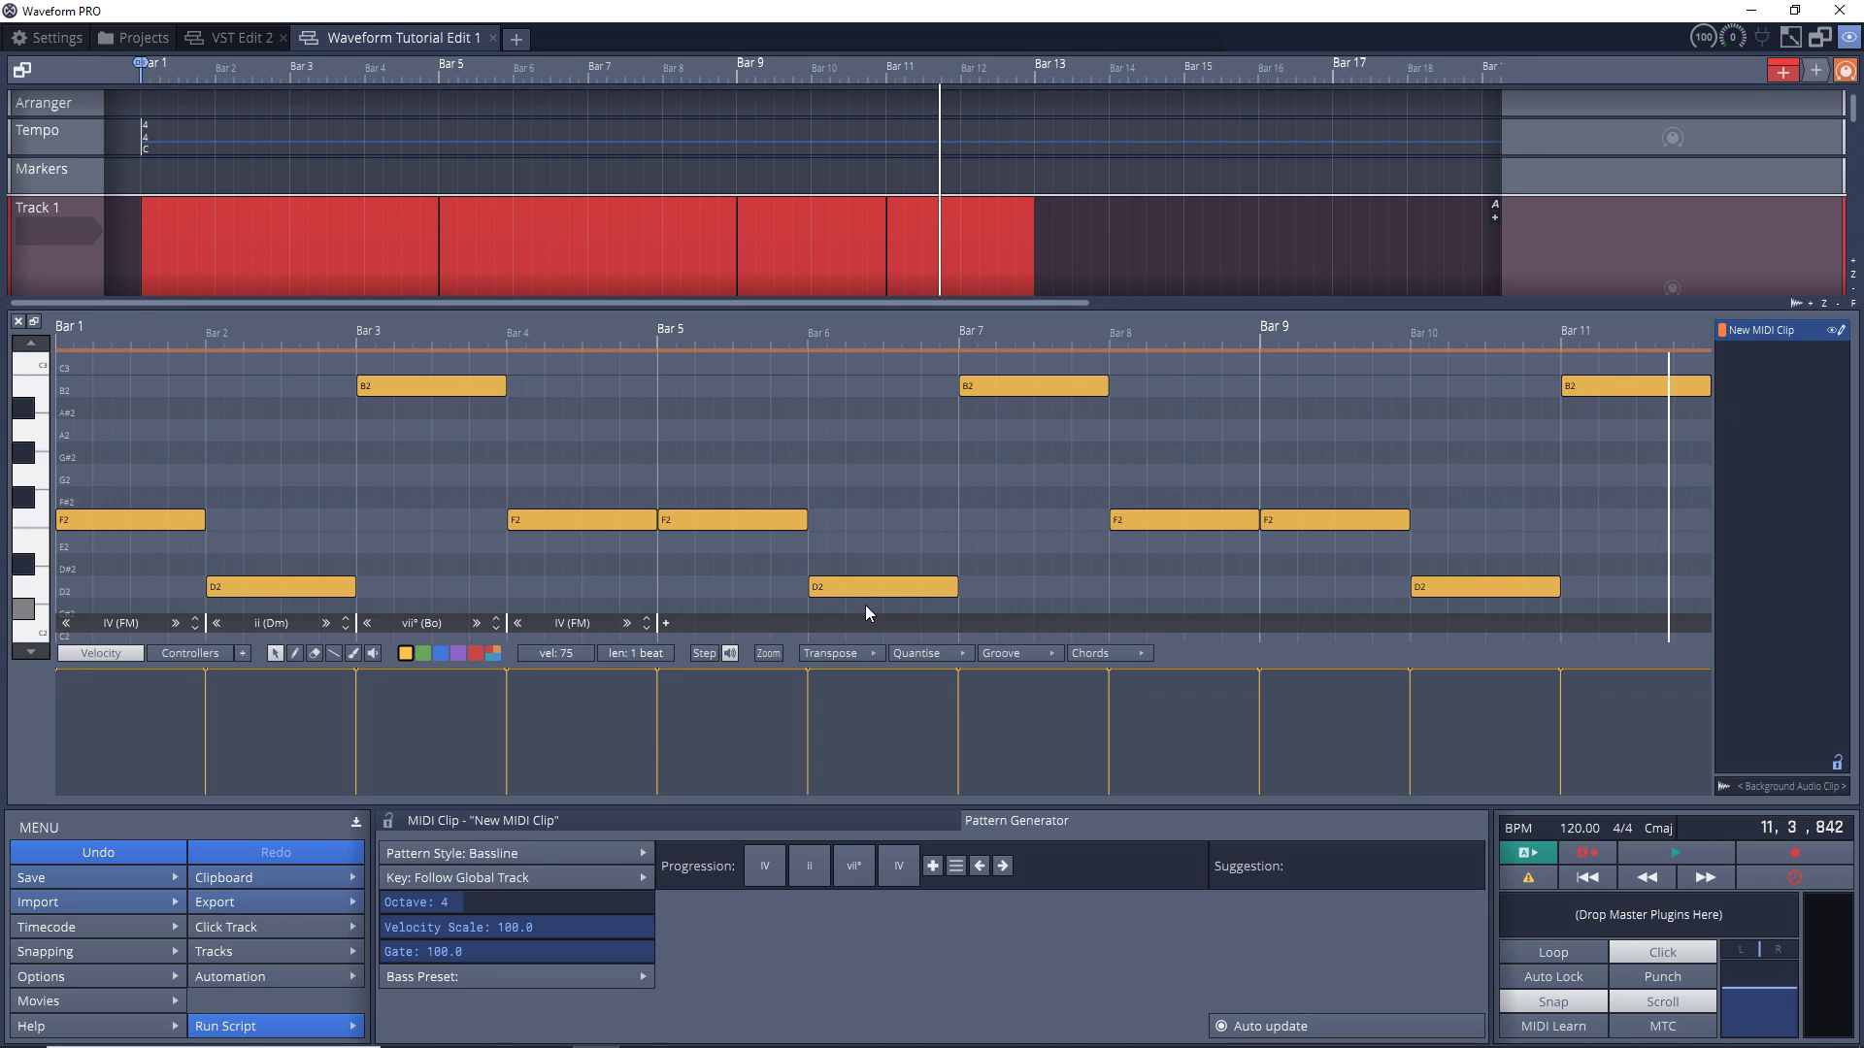
click(439, 976)
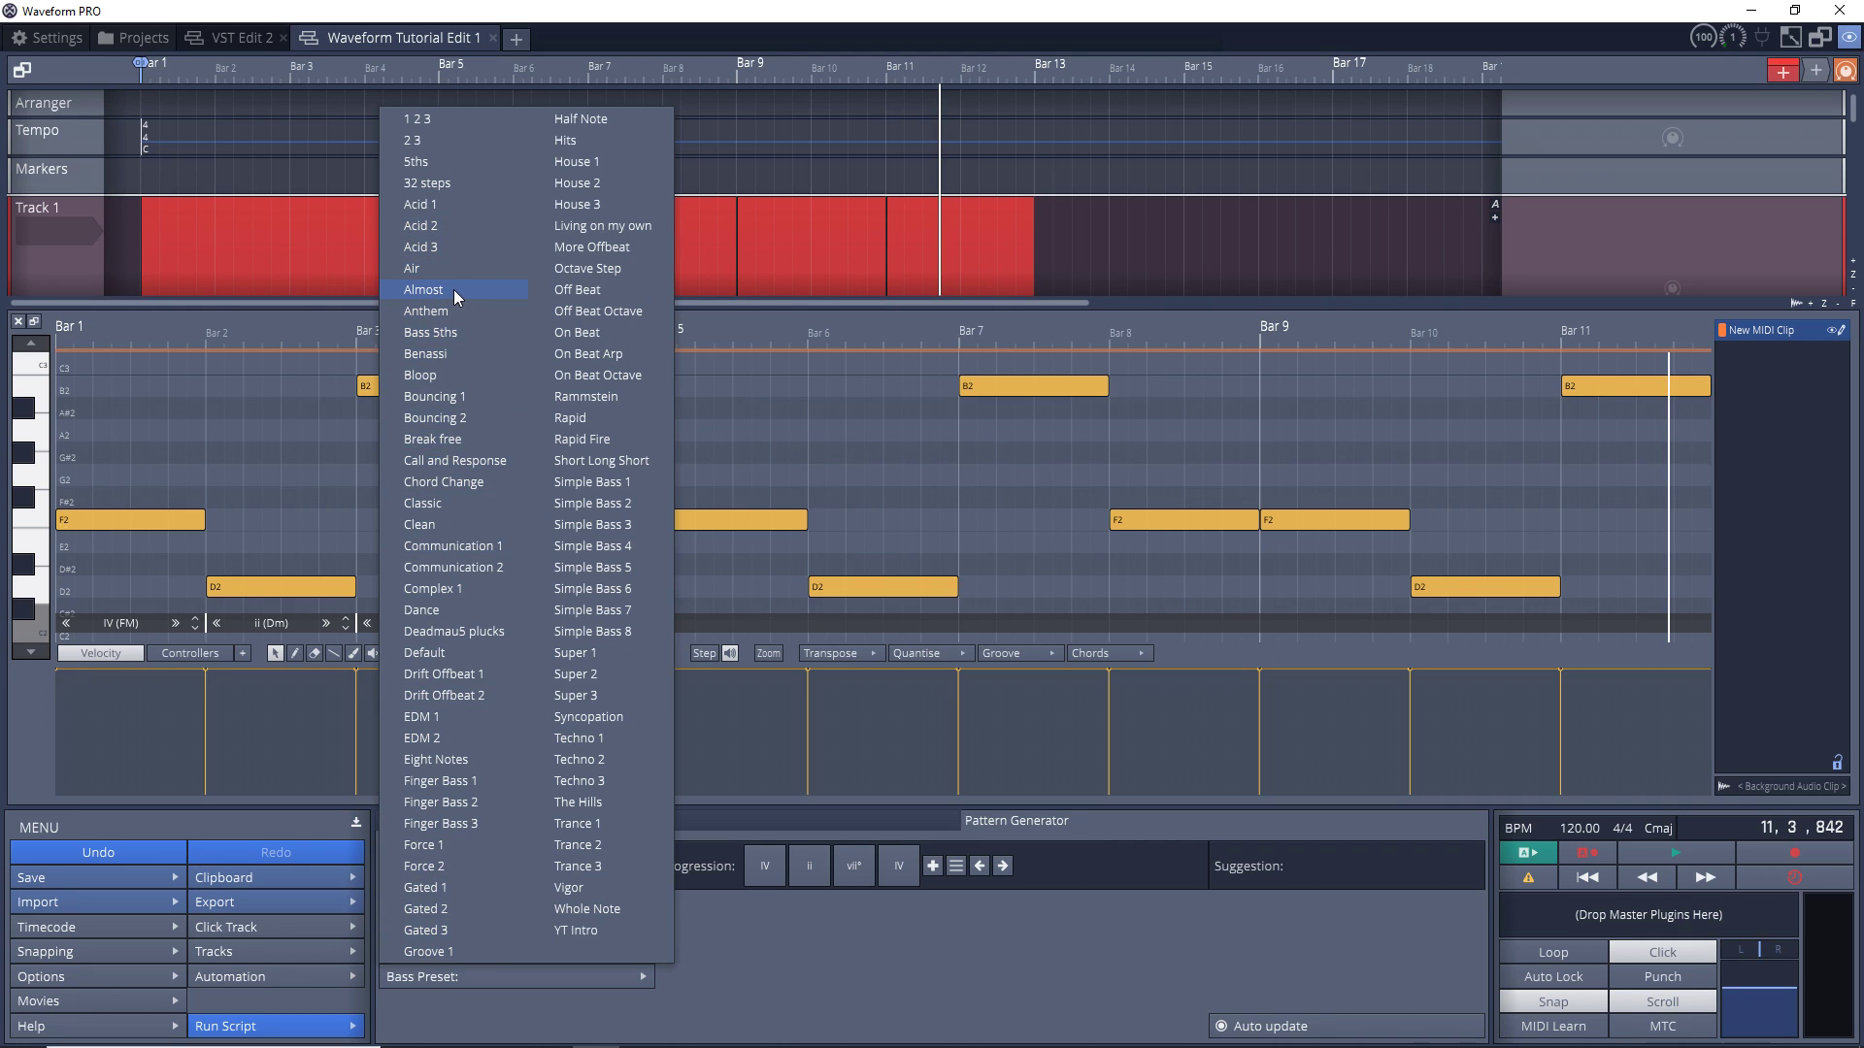
click(601, 483)
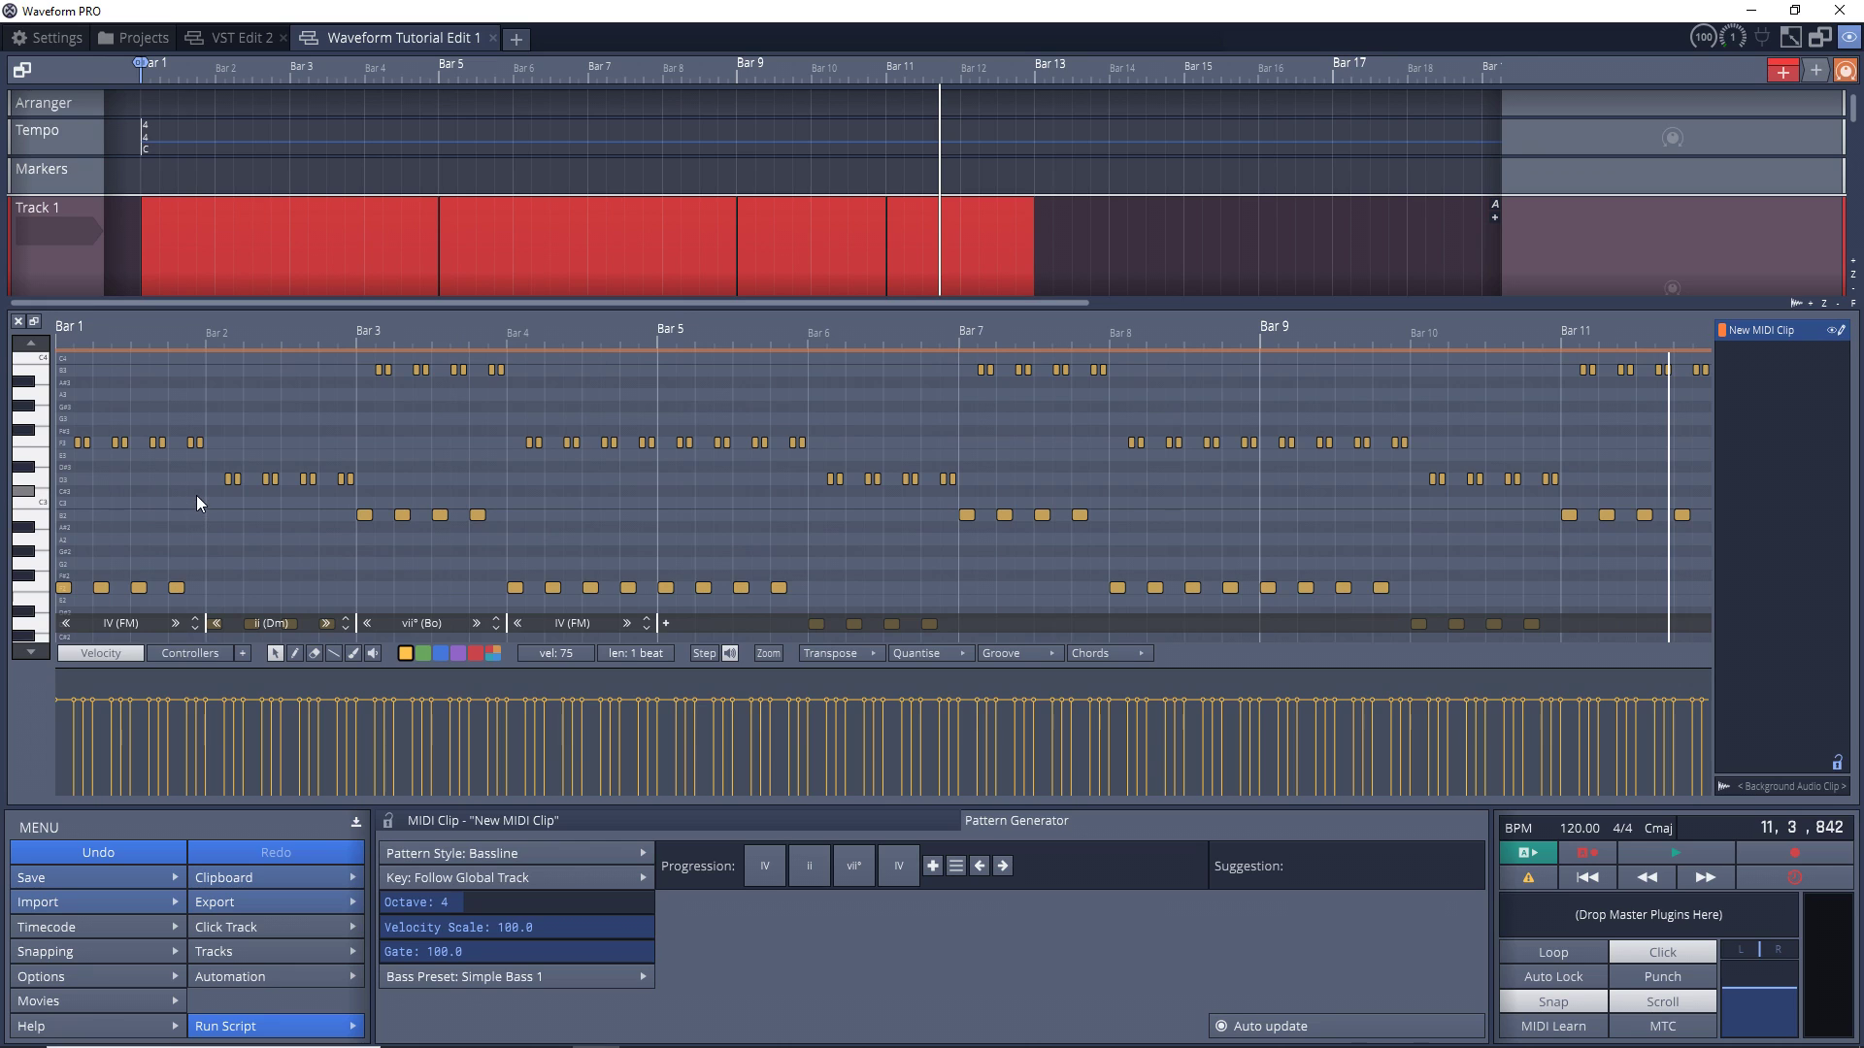
click(136, 167)
key(space)
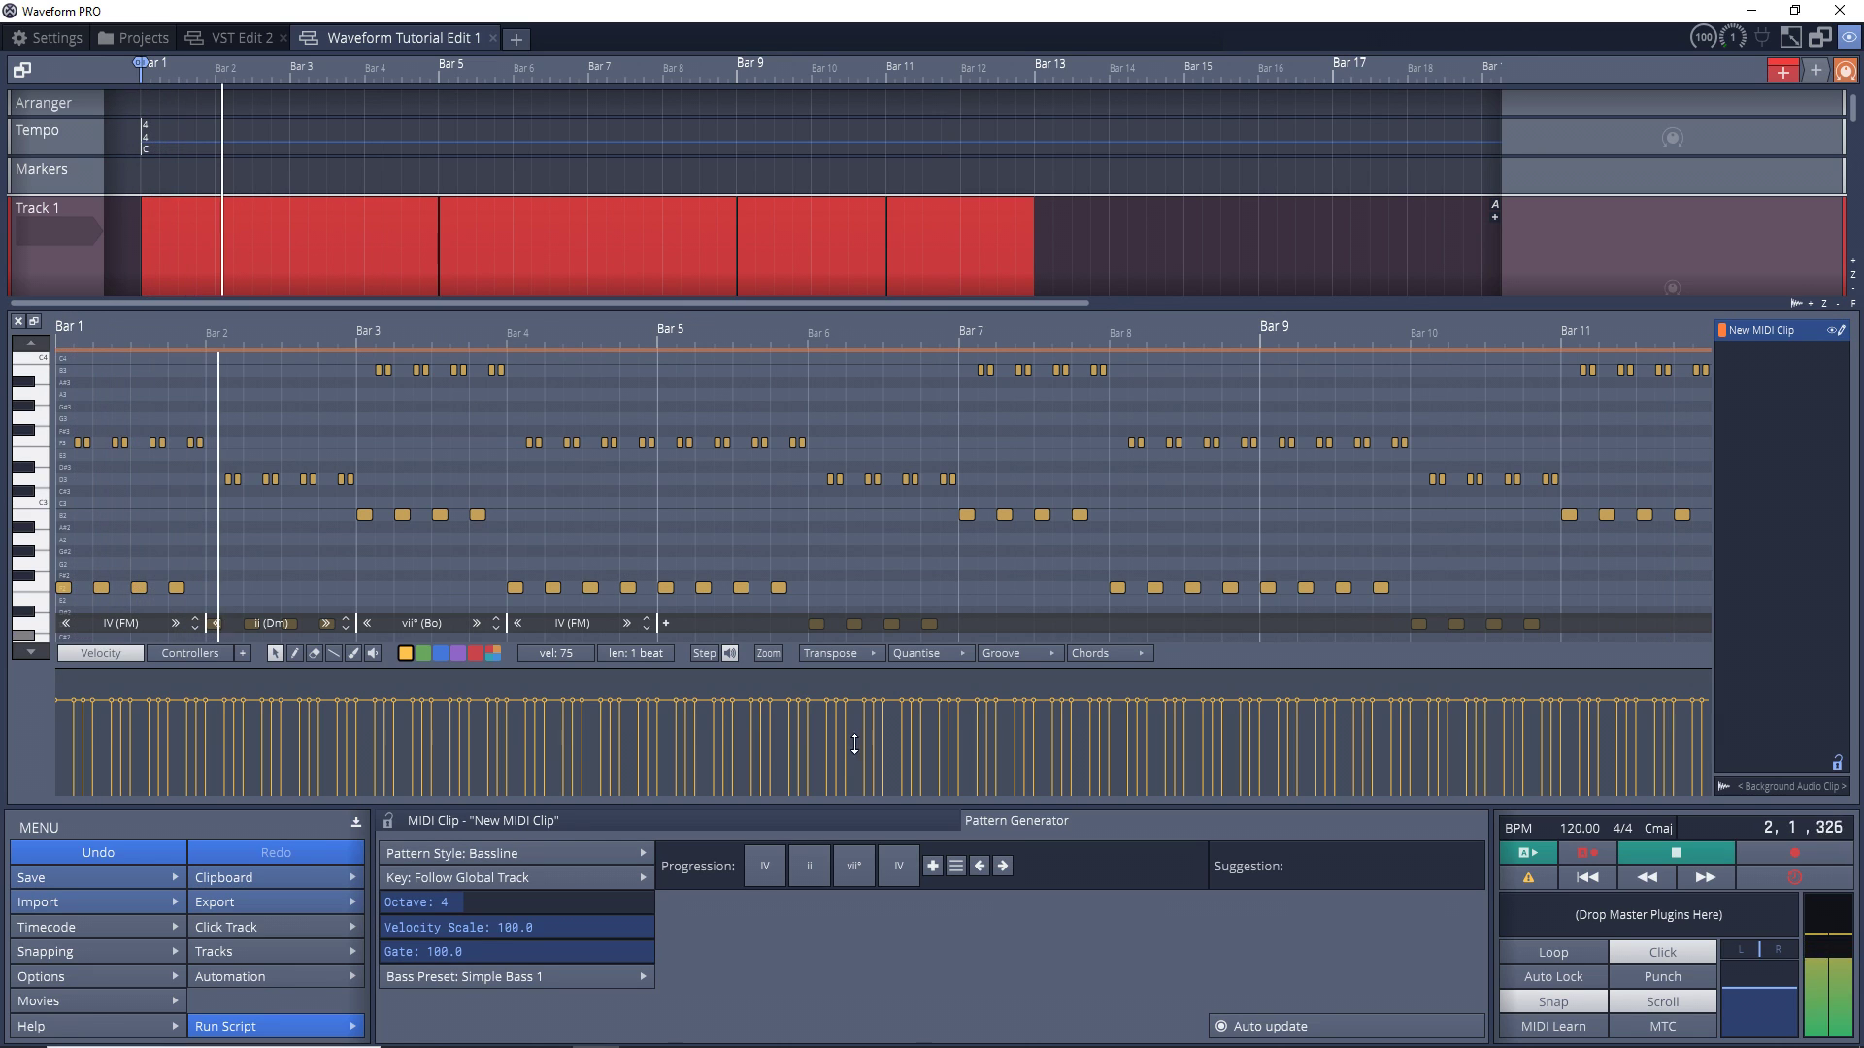
key(space)
click(625, 976)
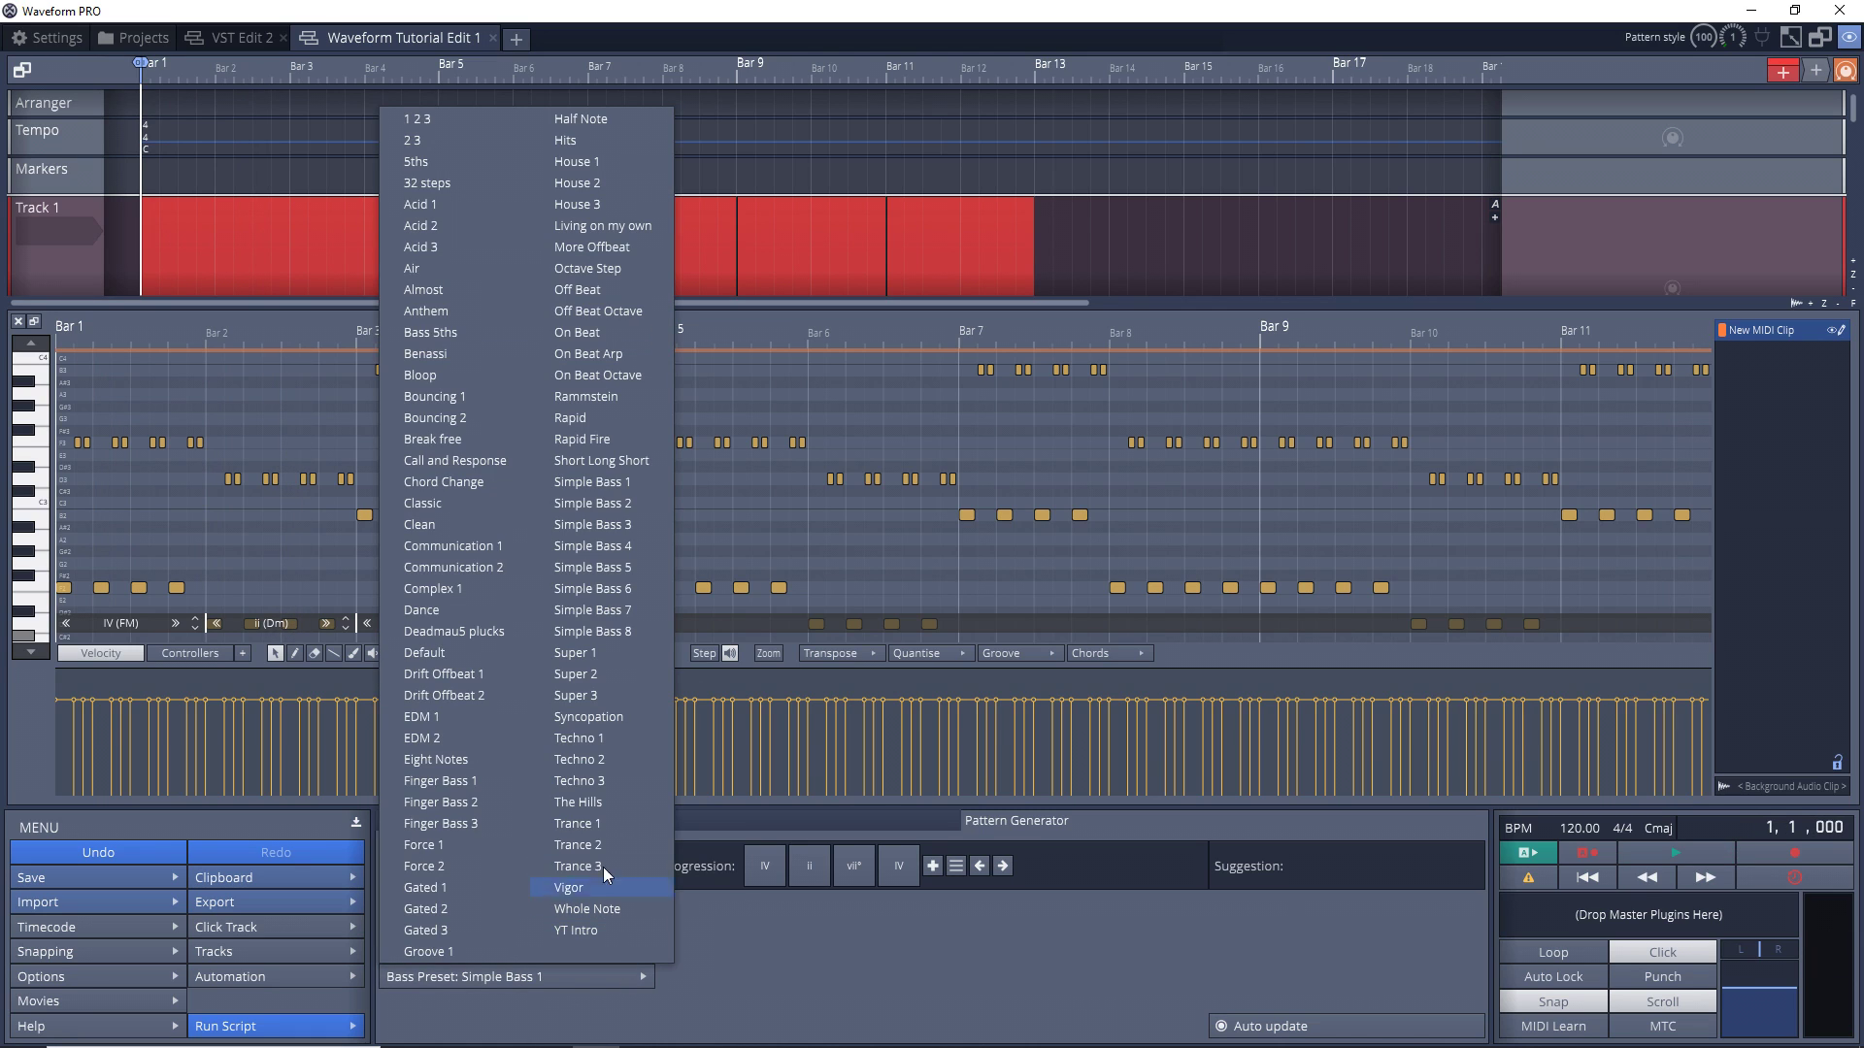
click(594, 741)
key(space)
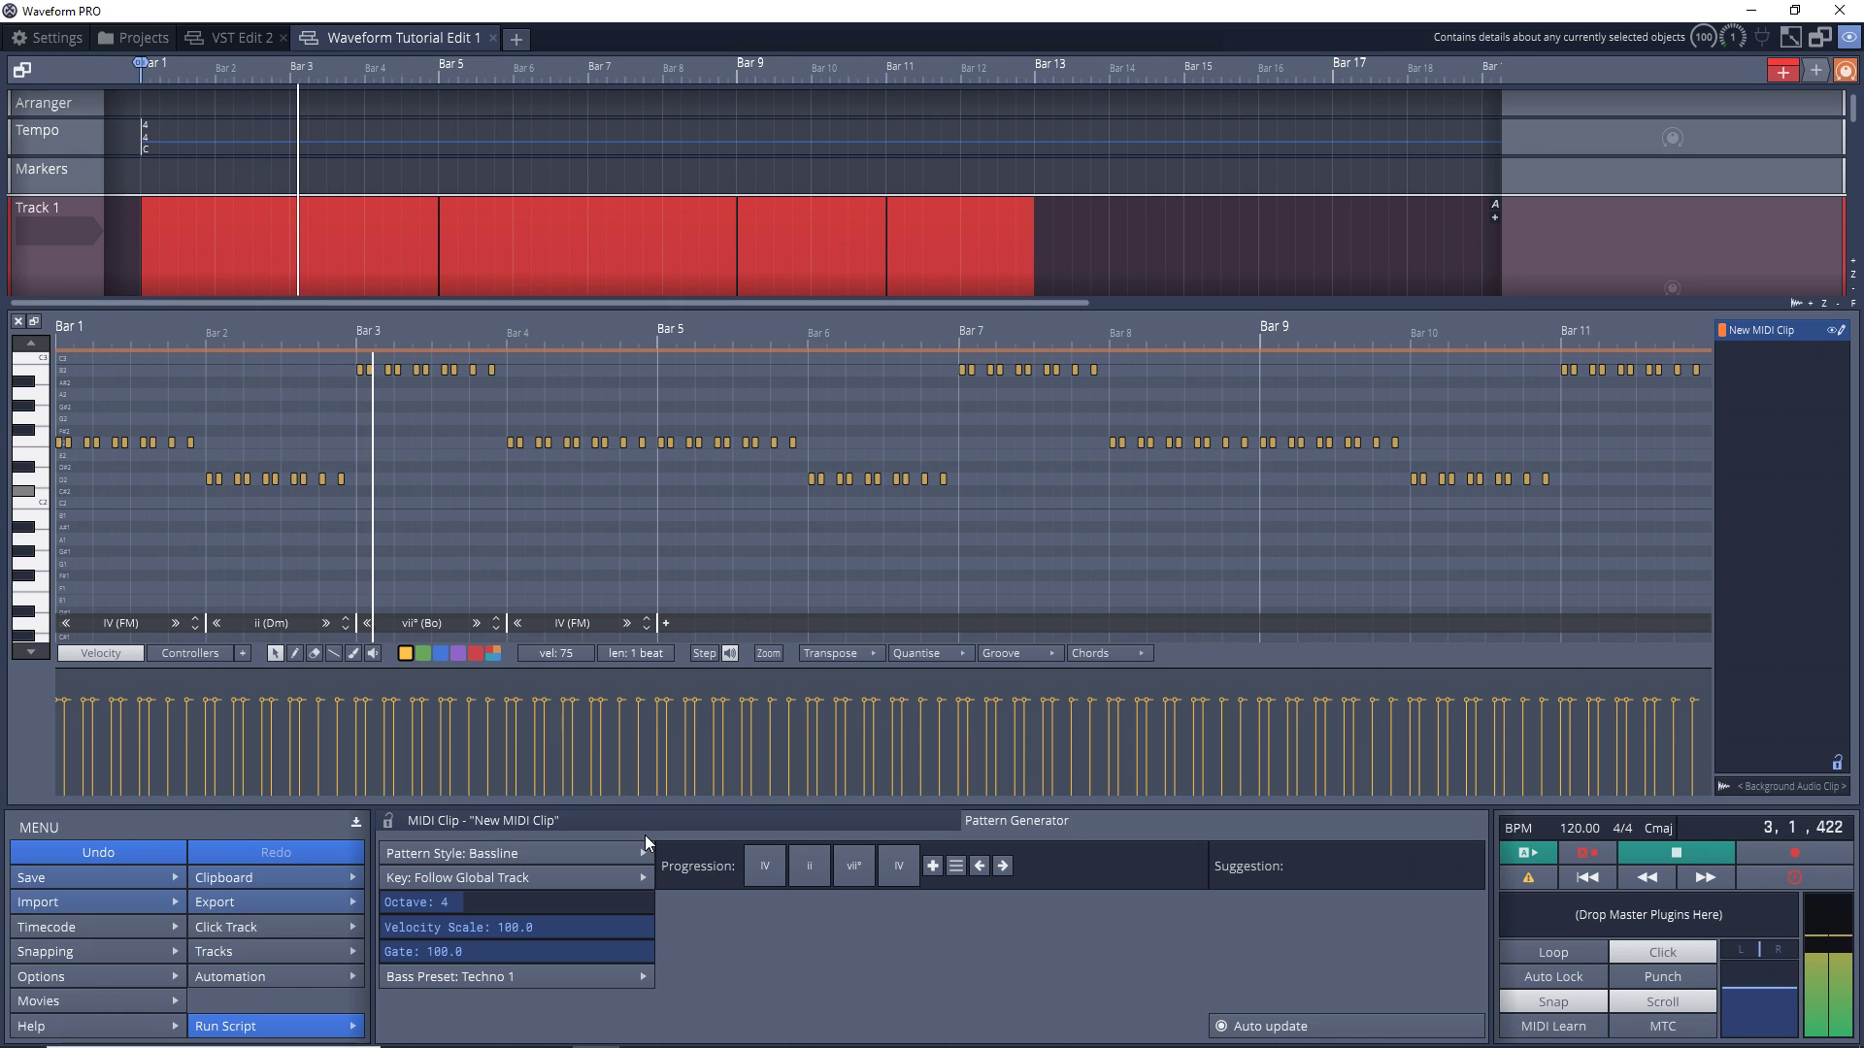
key(space)
click(622, 979)
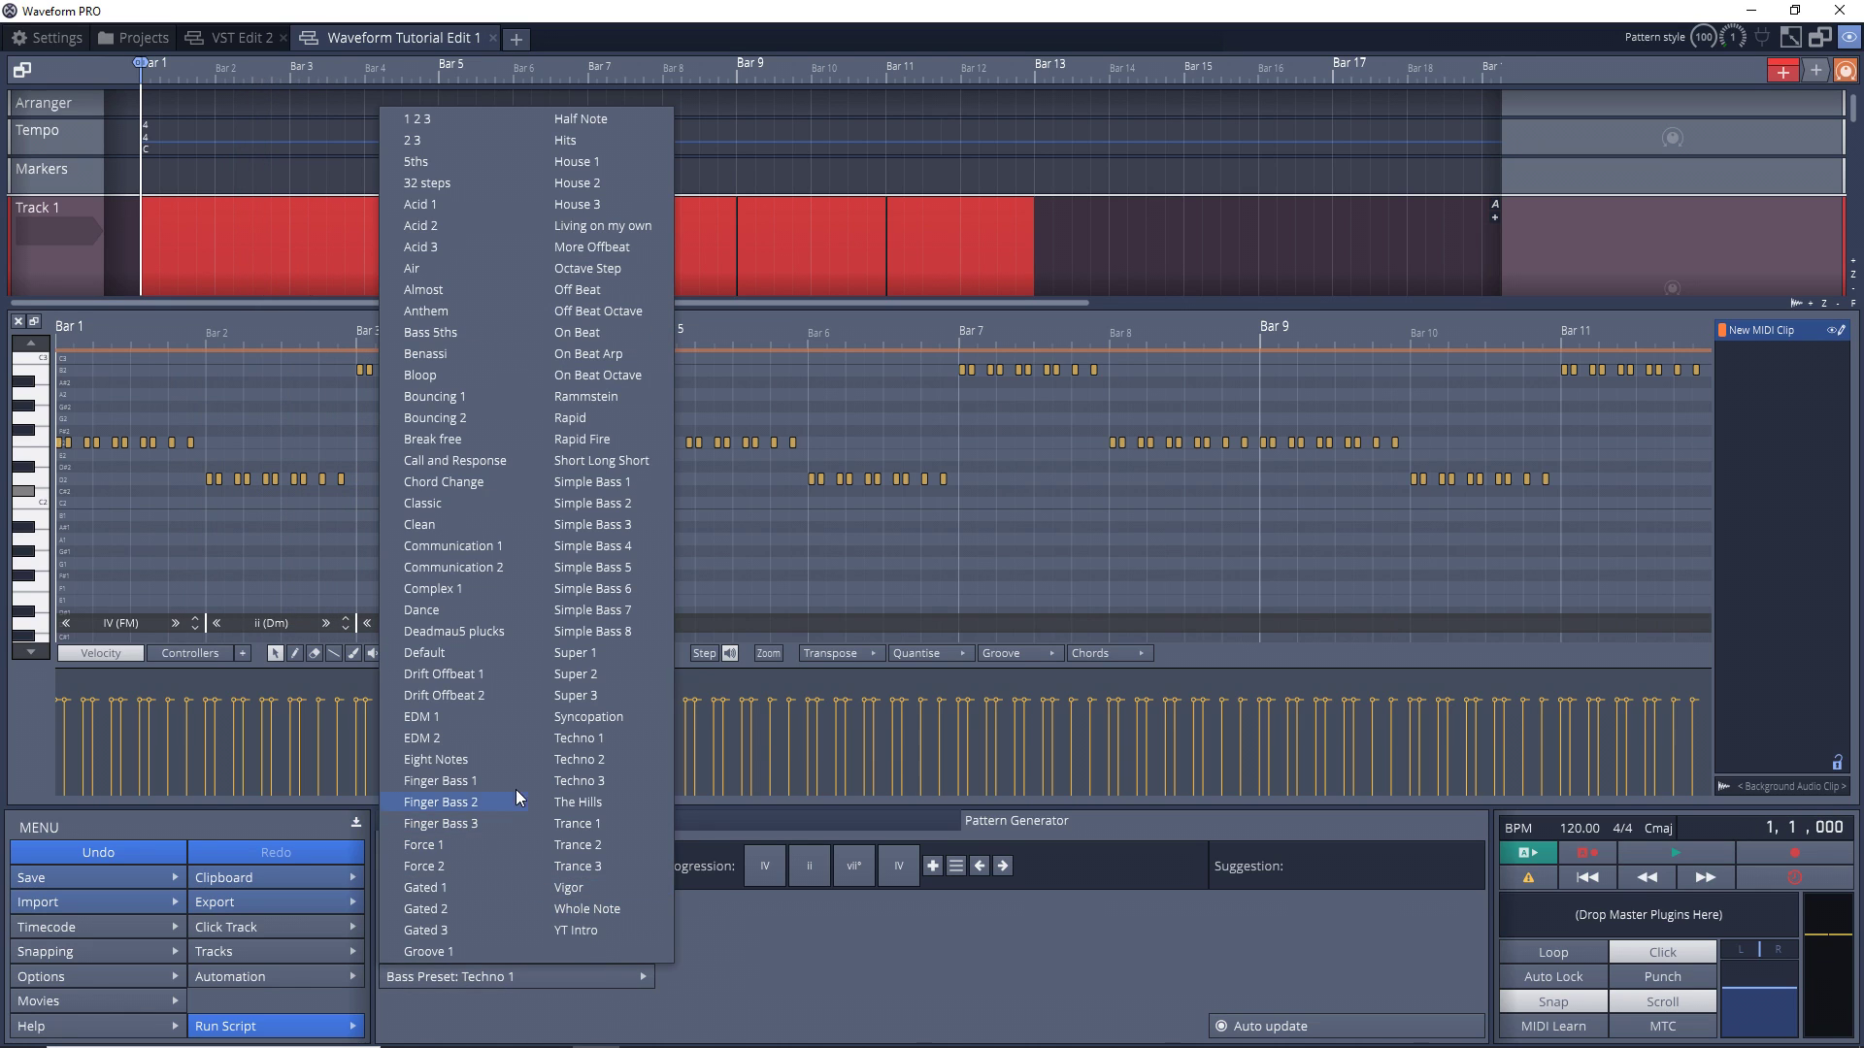
click(456, 481)
key(space)
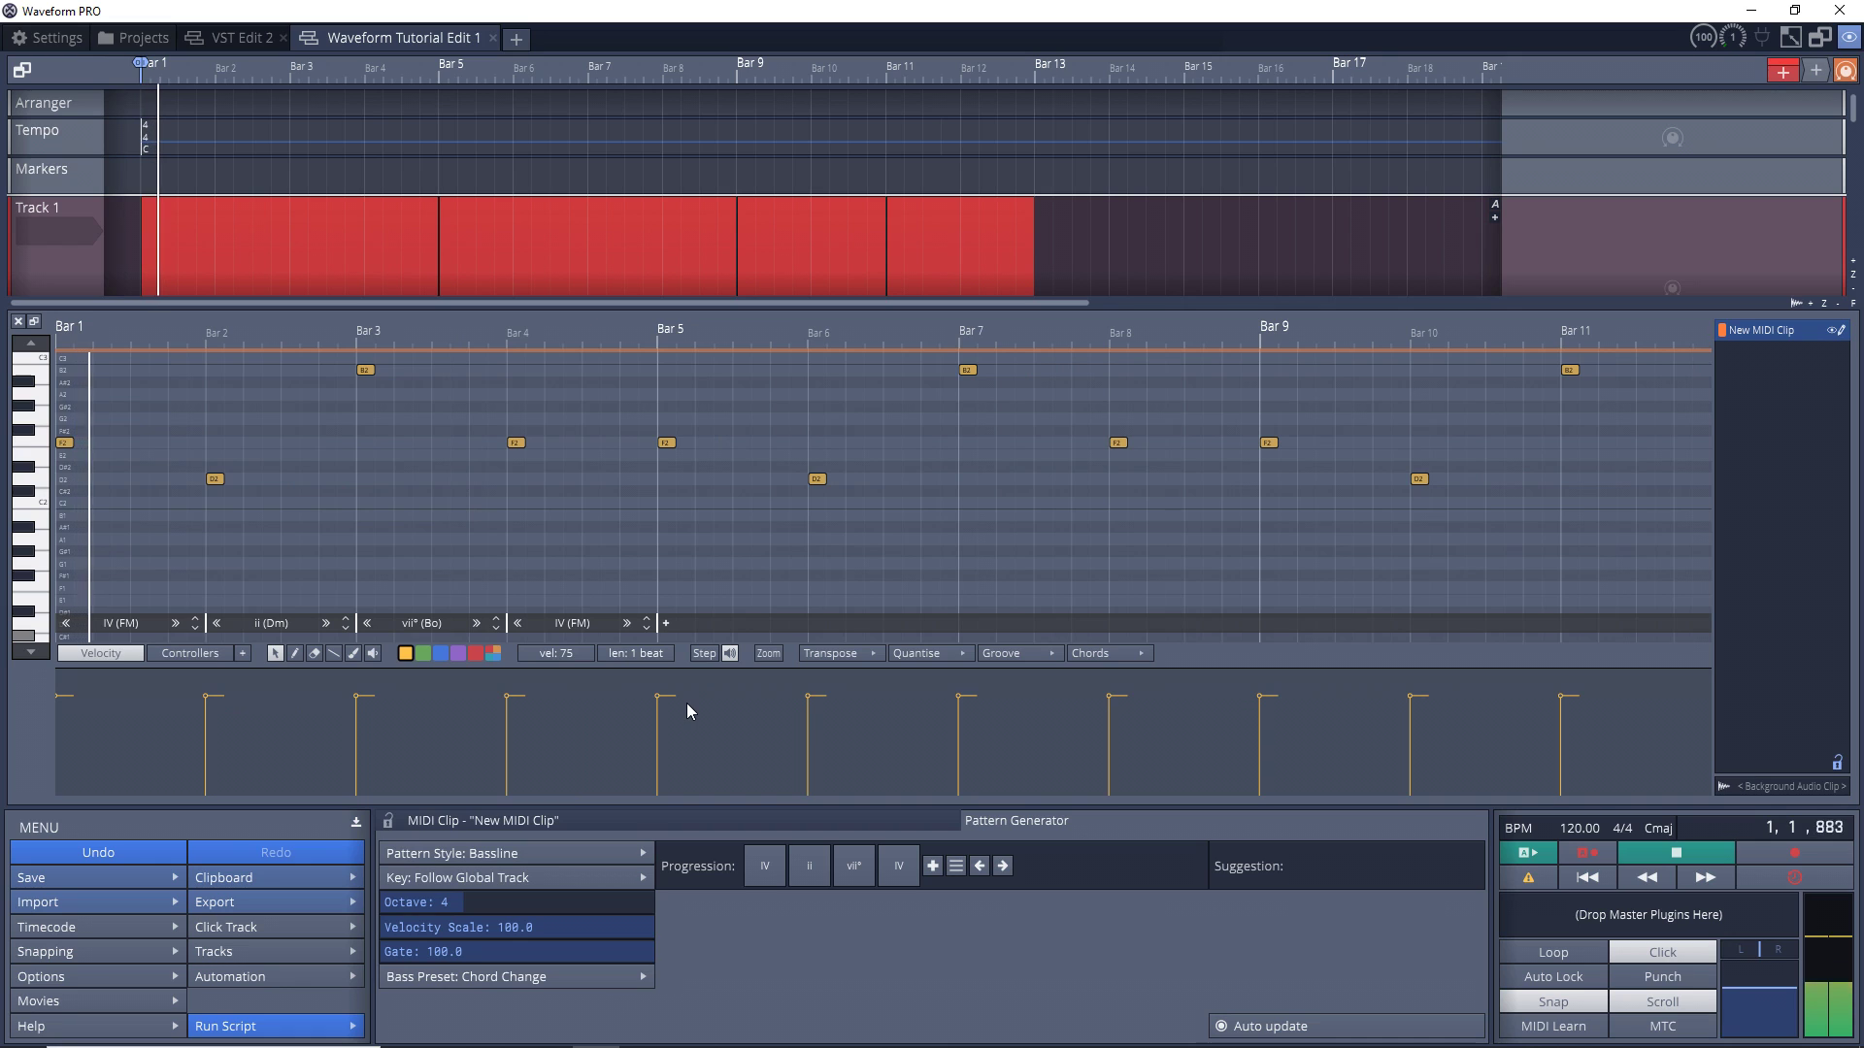
key(space)
click(534, 978)
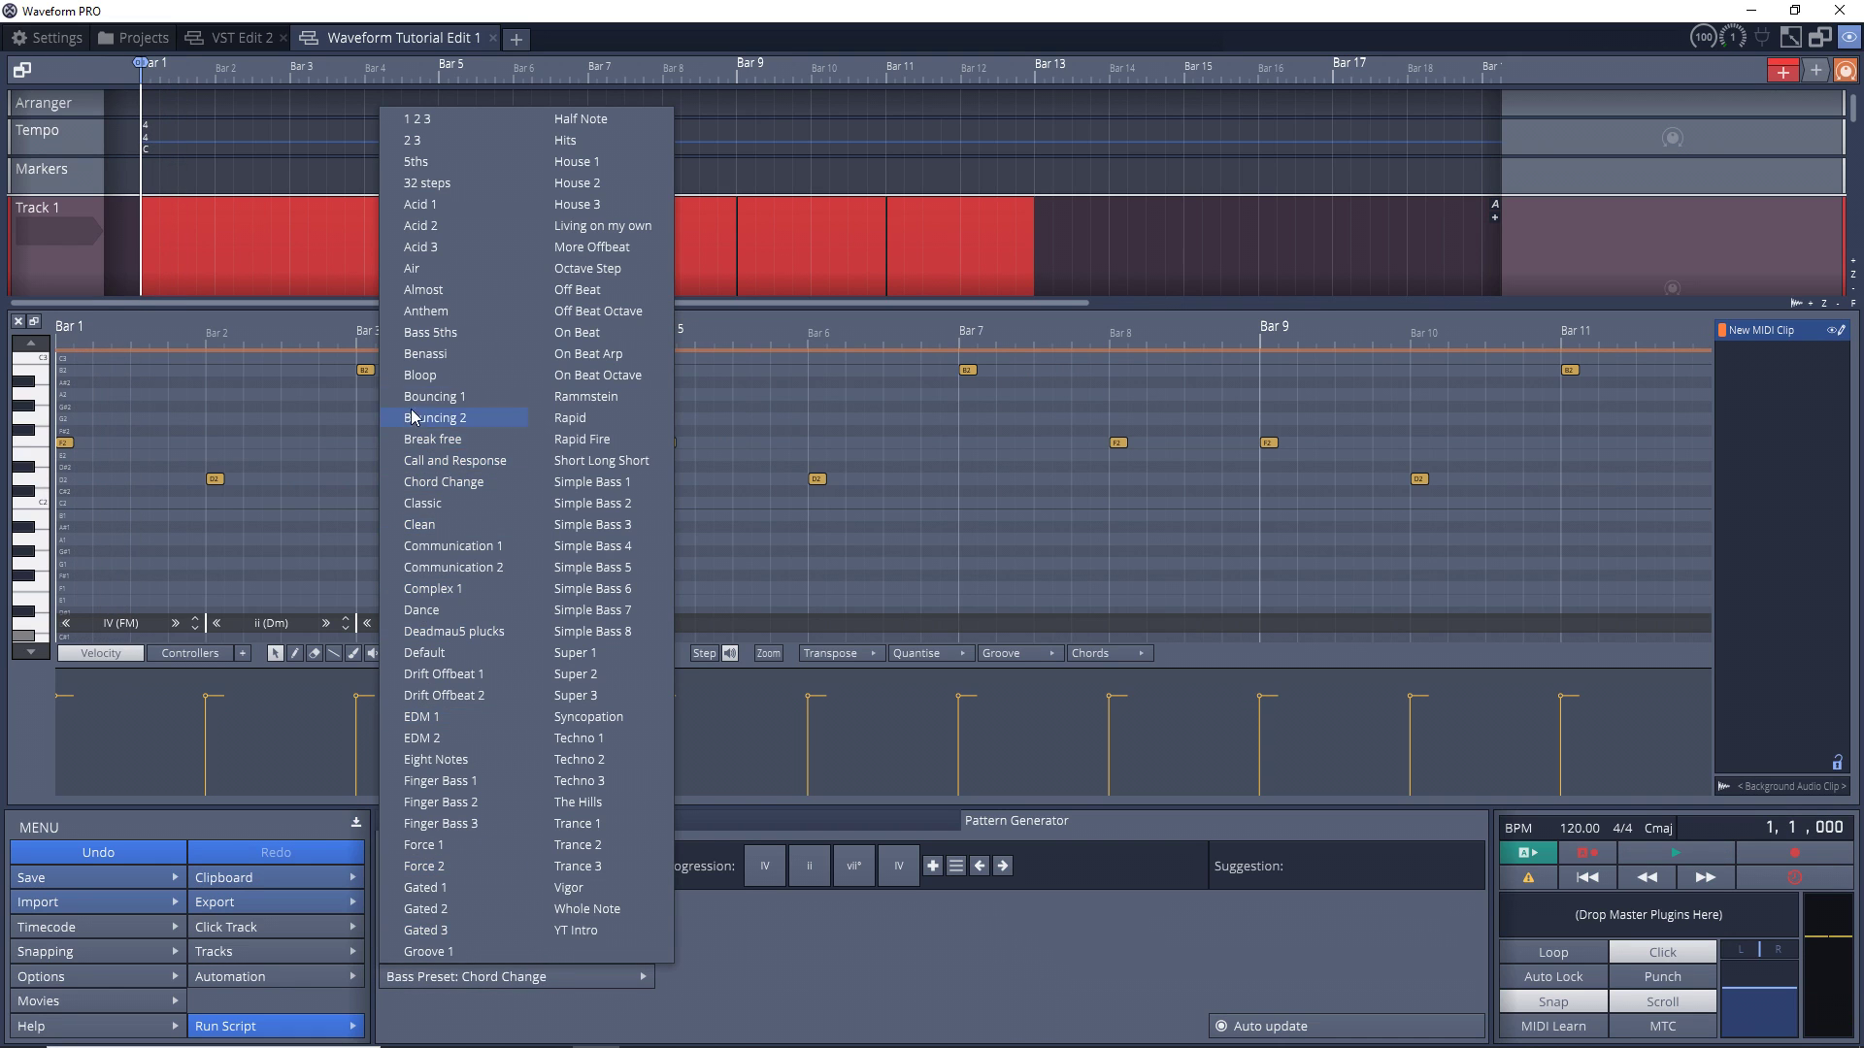
click(446, 351)
key(space)
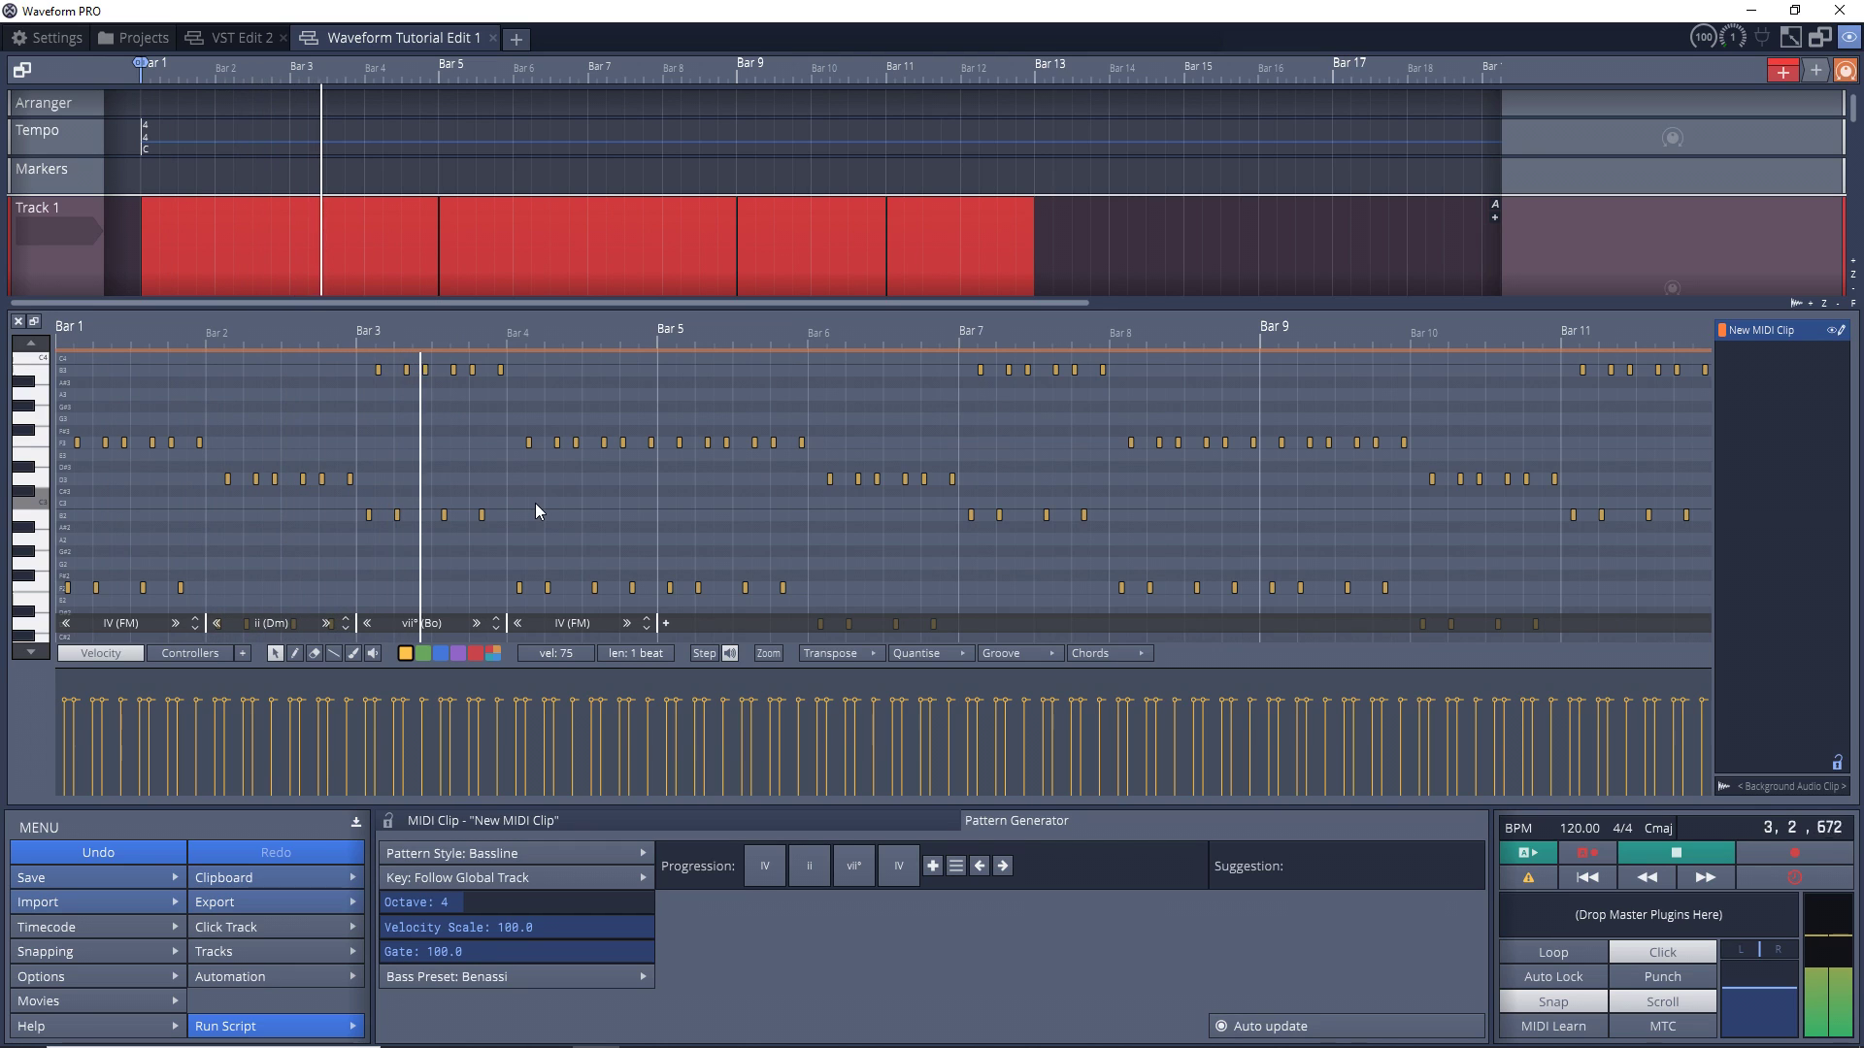
key(space)
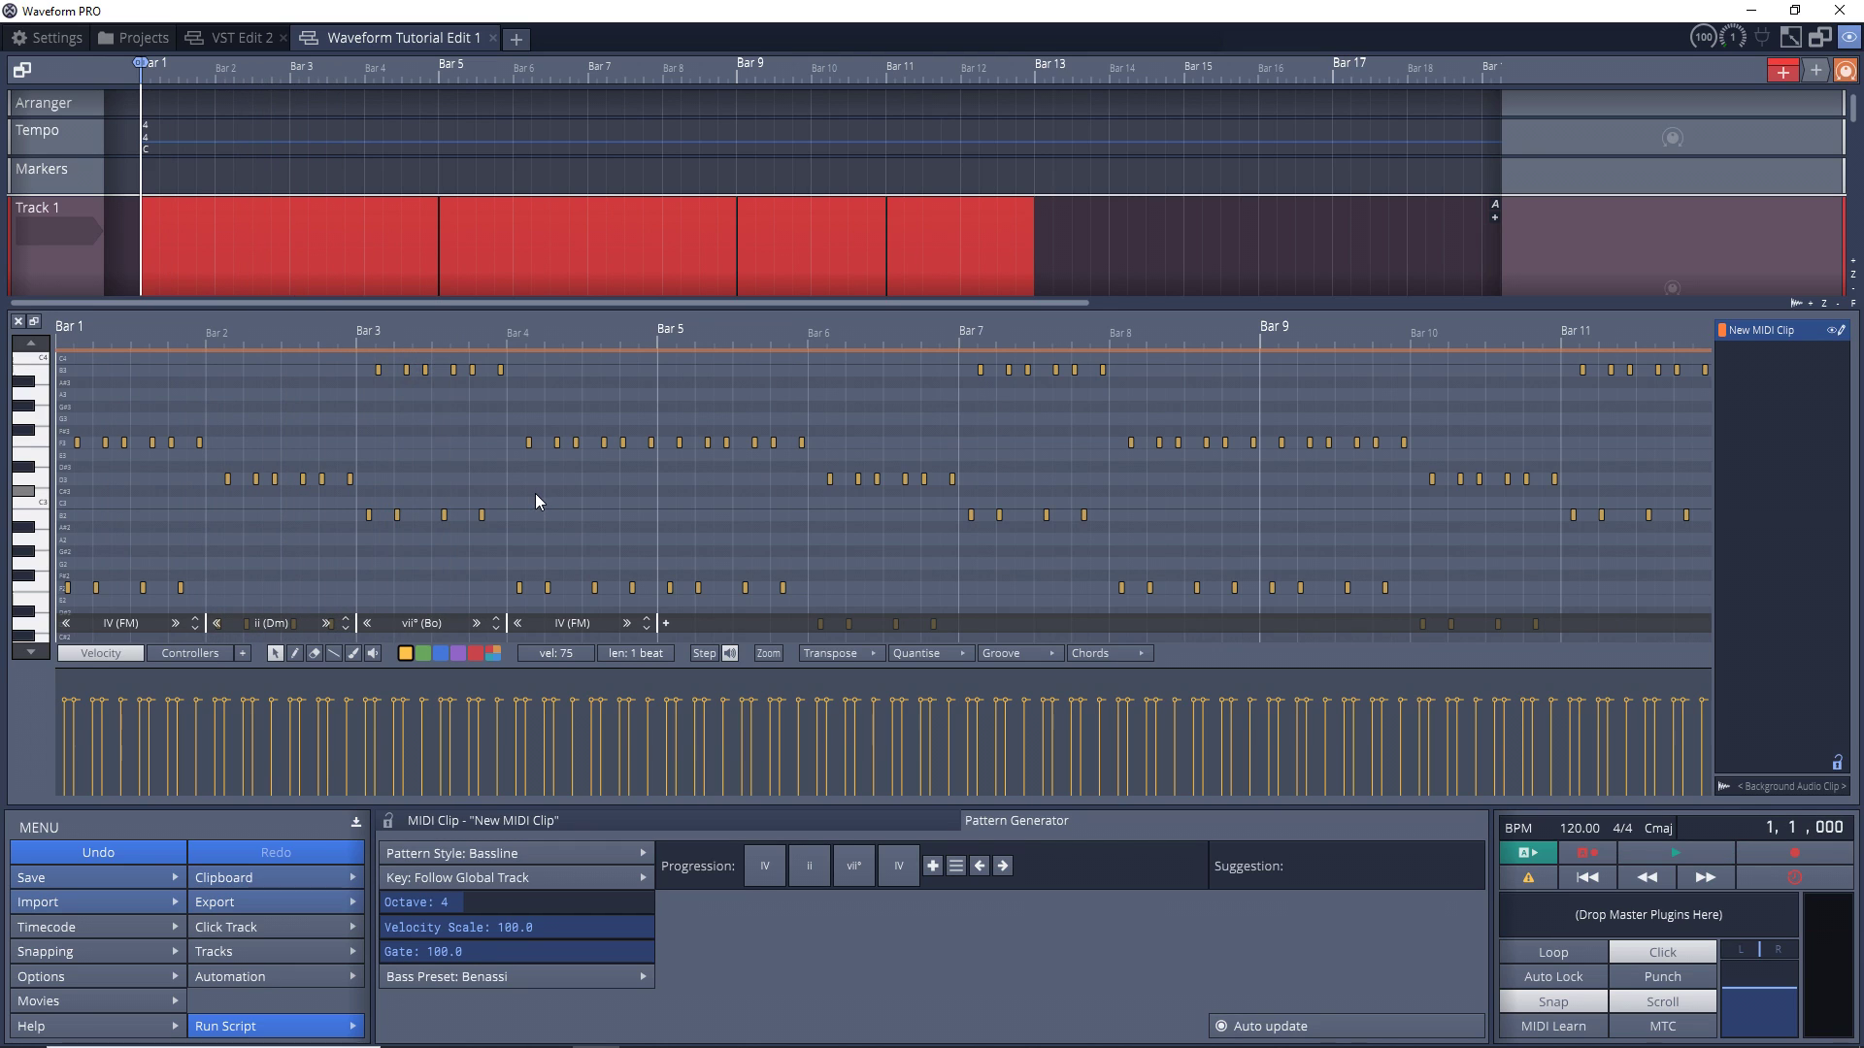
click(200, 447)
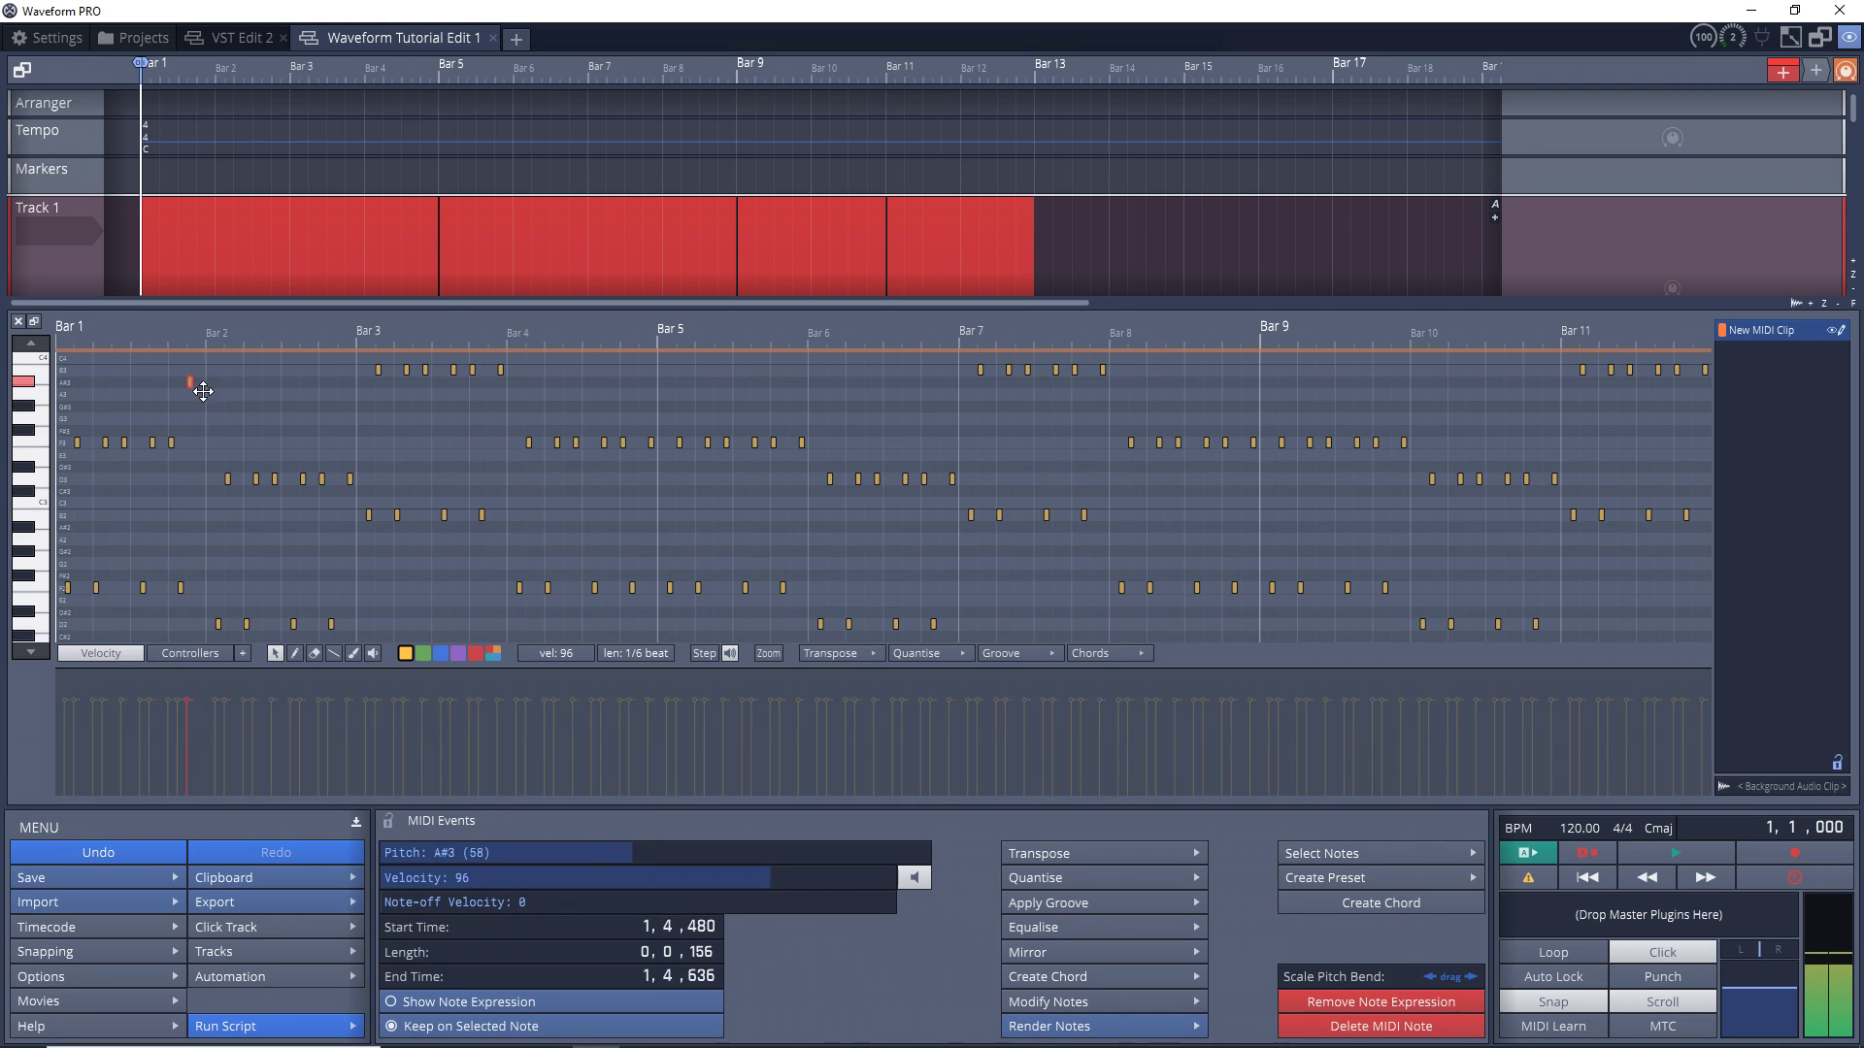
key(ctrl+z)
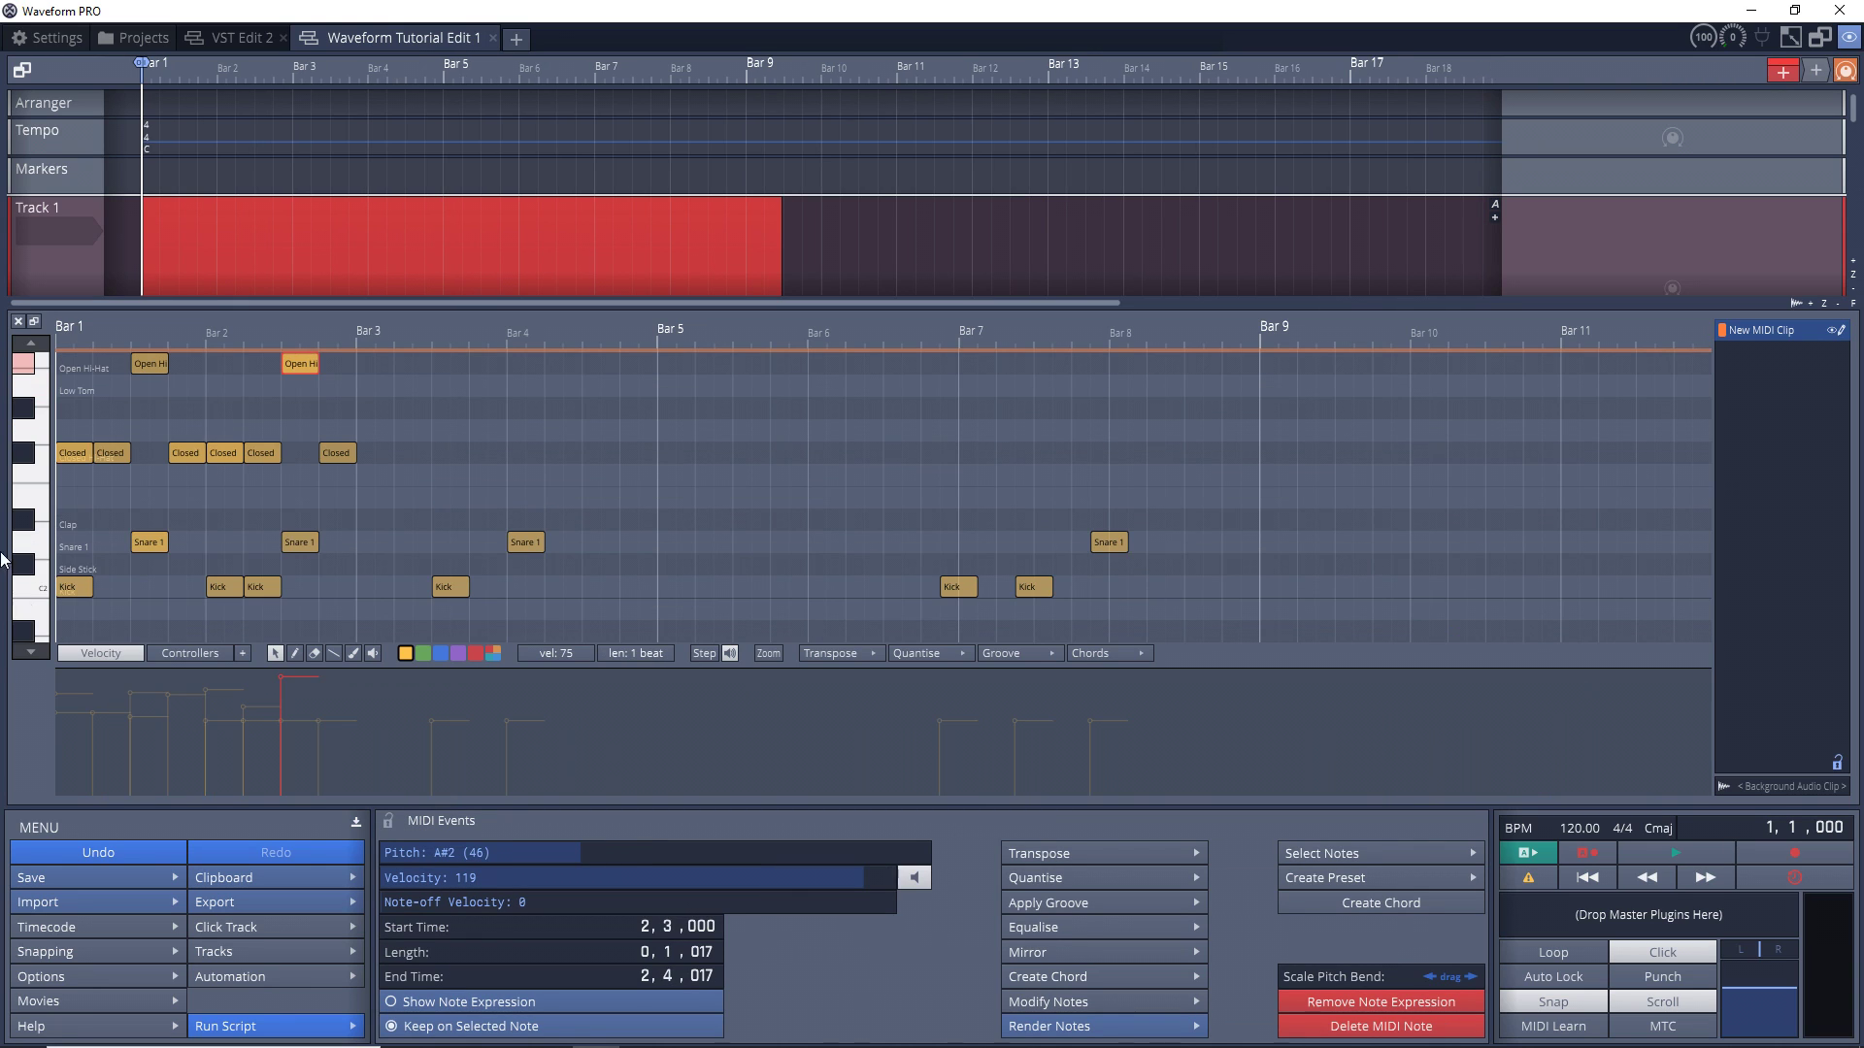
Step: Close the note editor and move Track 2's MIDI clip to start in bar 3
click(18, 322)
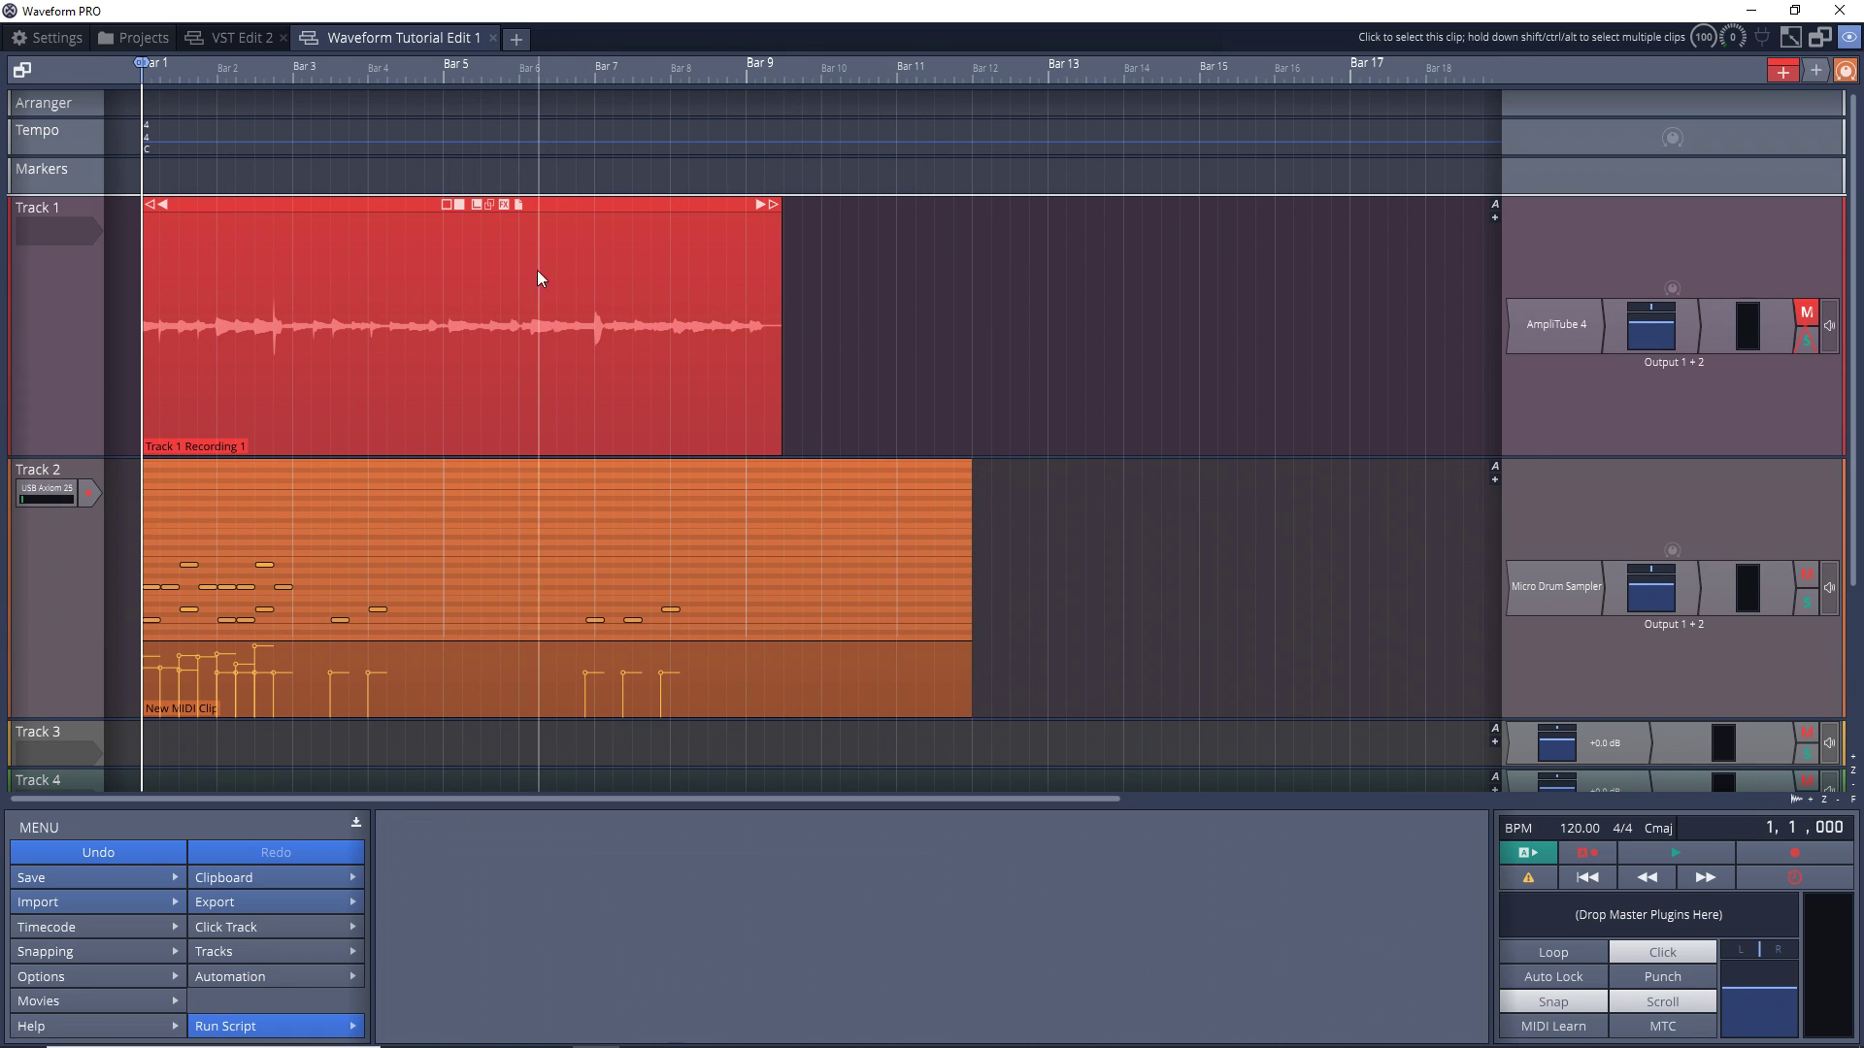
mouse_move(480, 205)
mouse_down()
mouse_move(683, 206)
mouse_move(479, 210)
mouse_up()
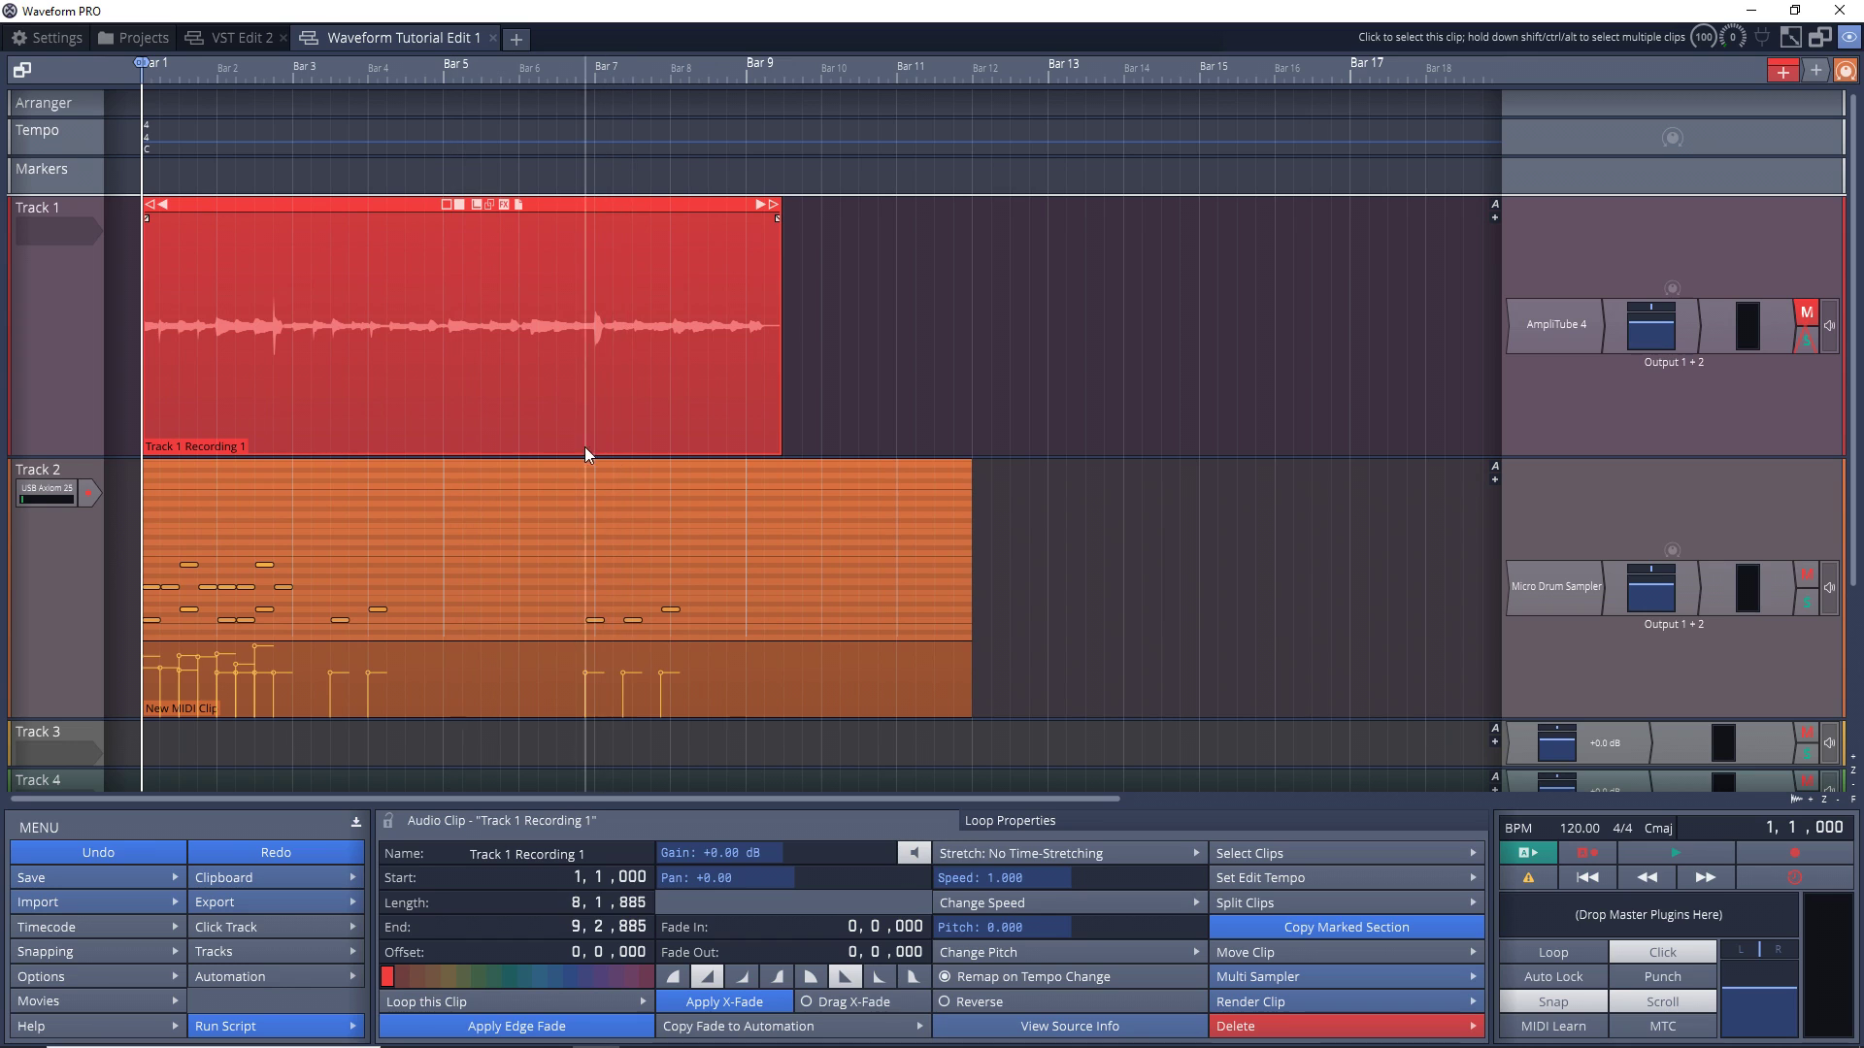
click(434, 470)
drag(434, 470, 391, 460)
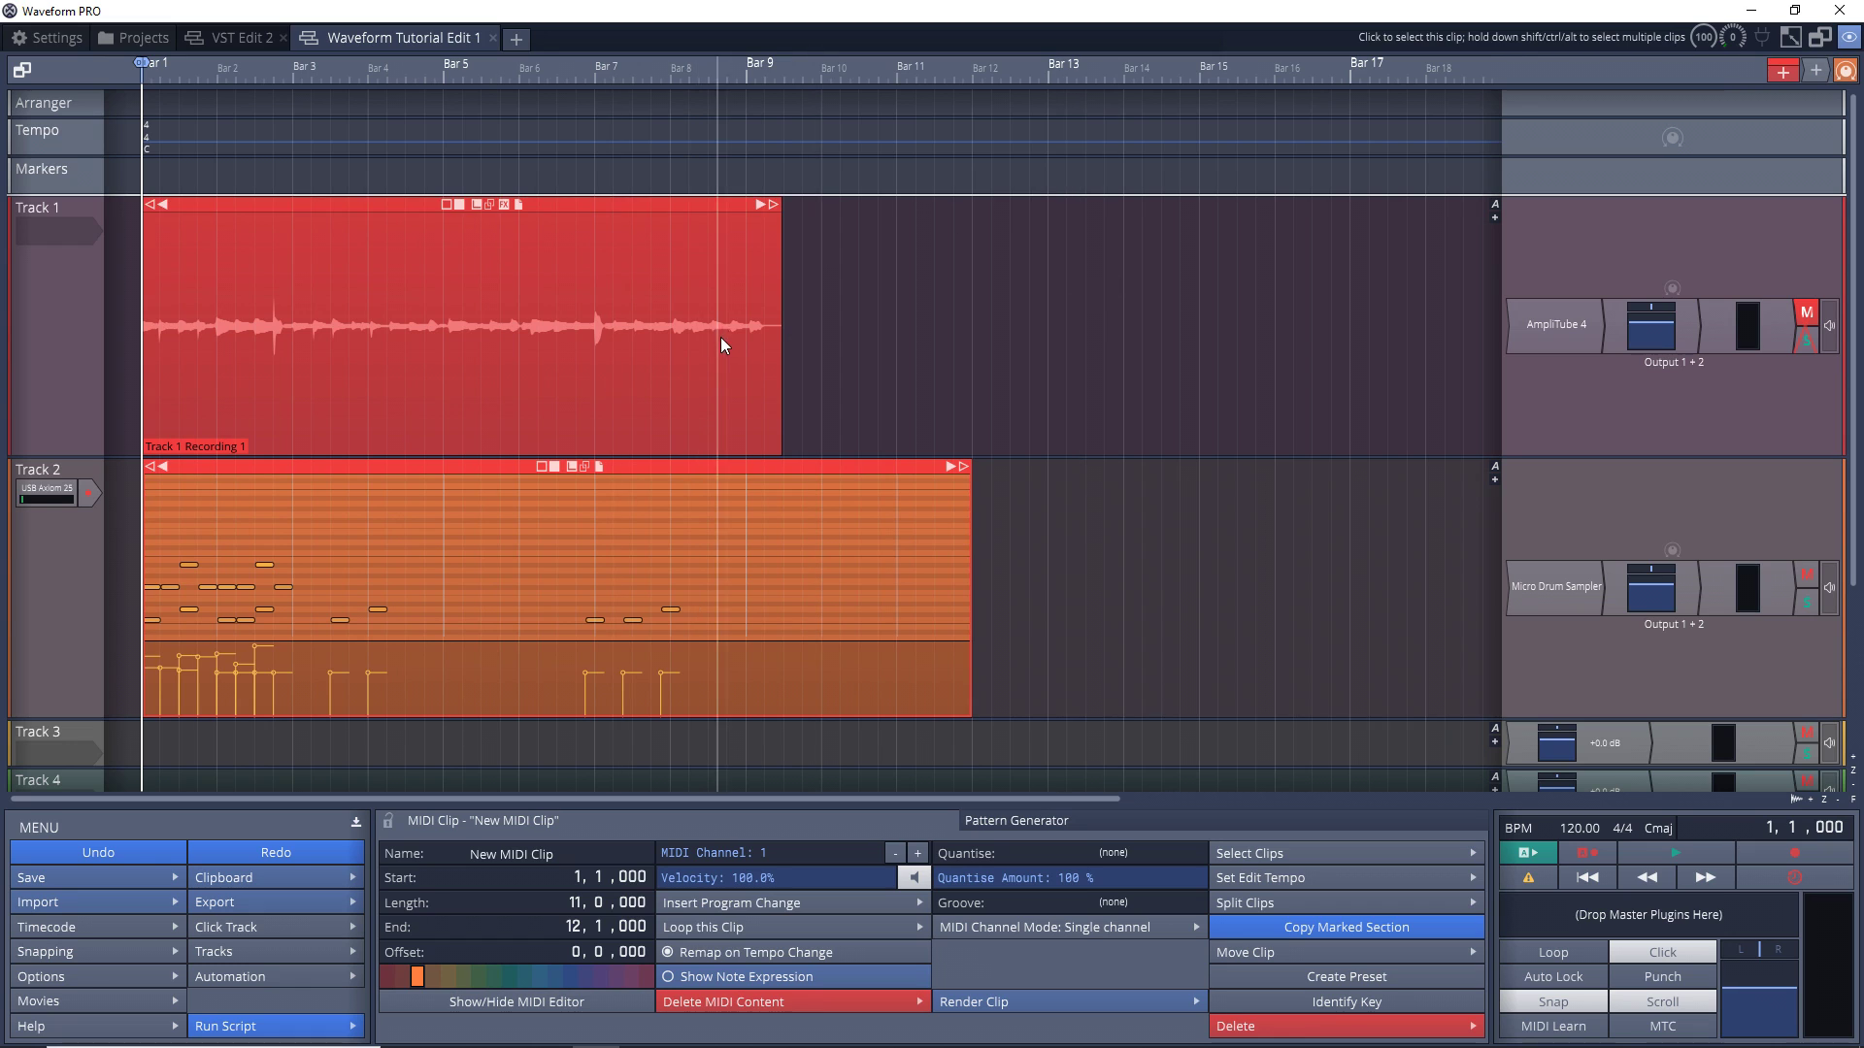
Step: Trim the Track 1 guitar clip's end and start so it runs four bars from Bar 1
mouse_move(772, 247)
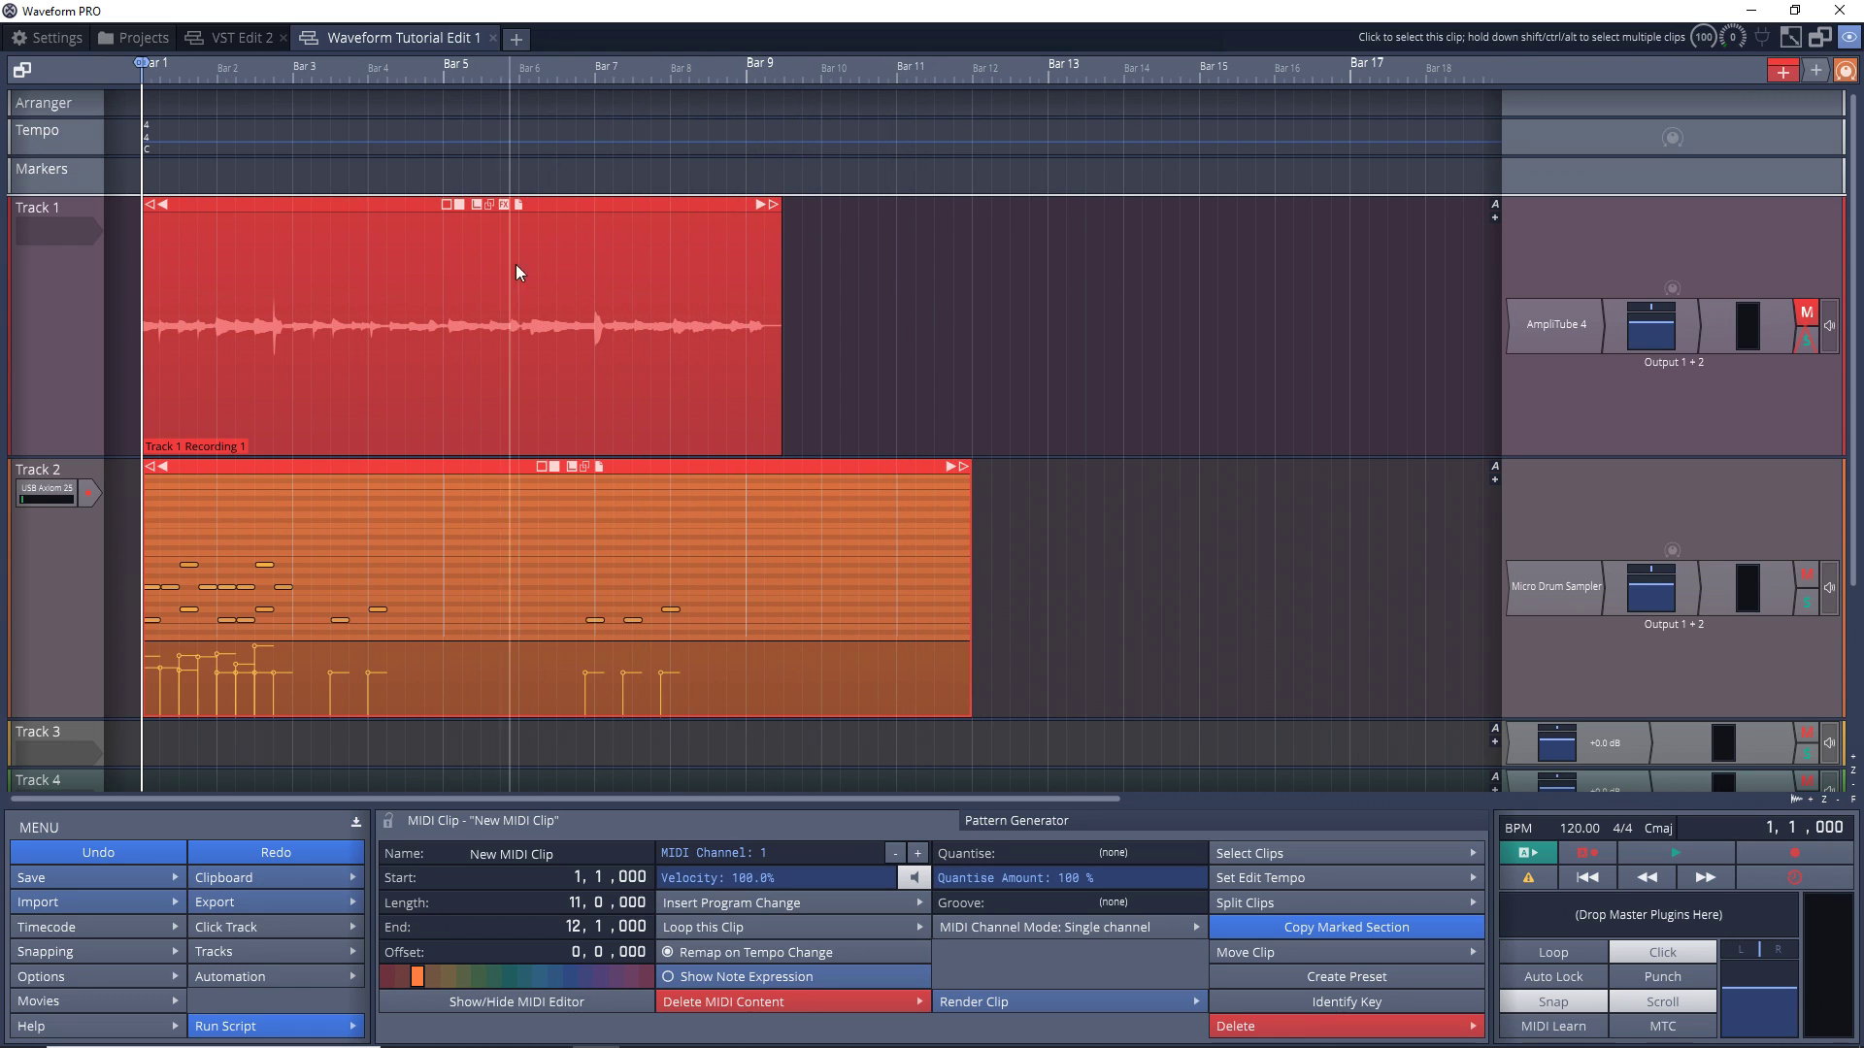
click(760, 293)
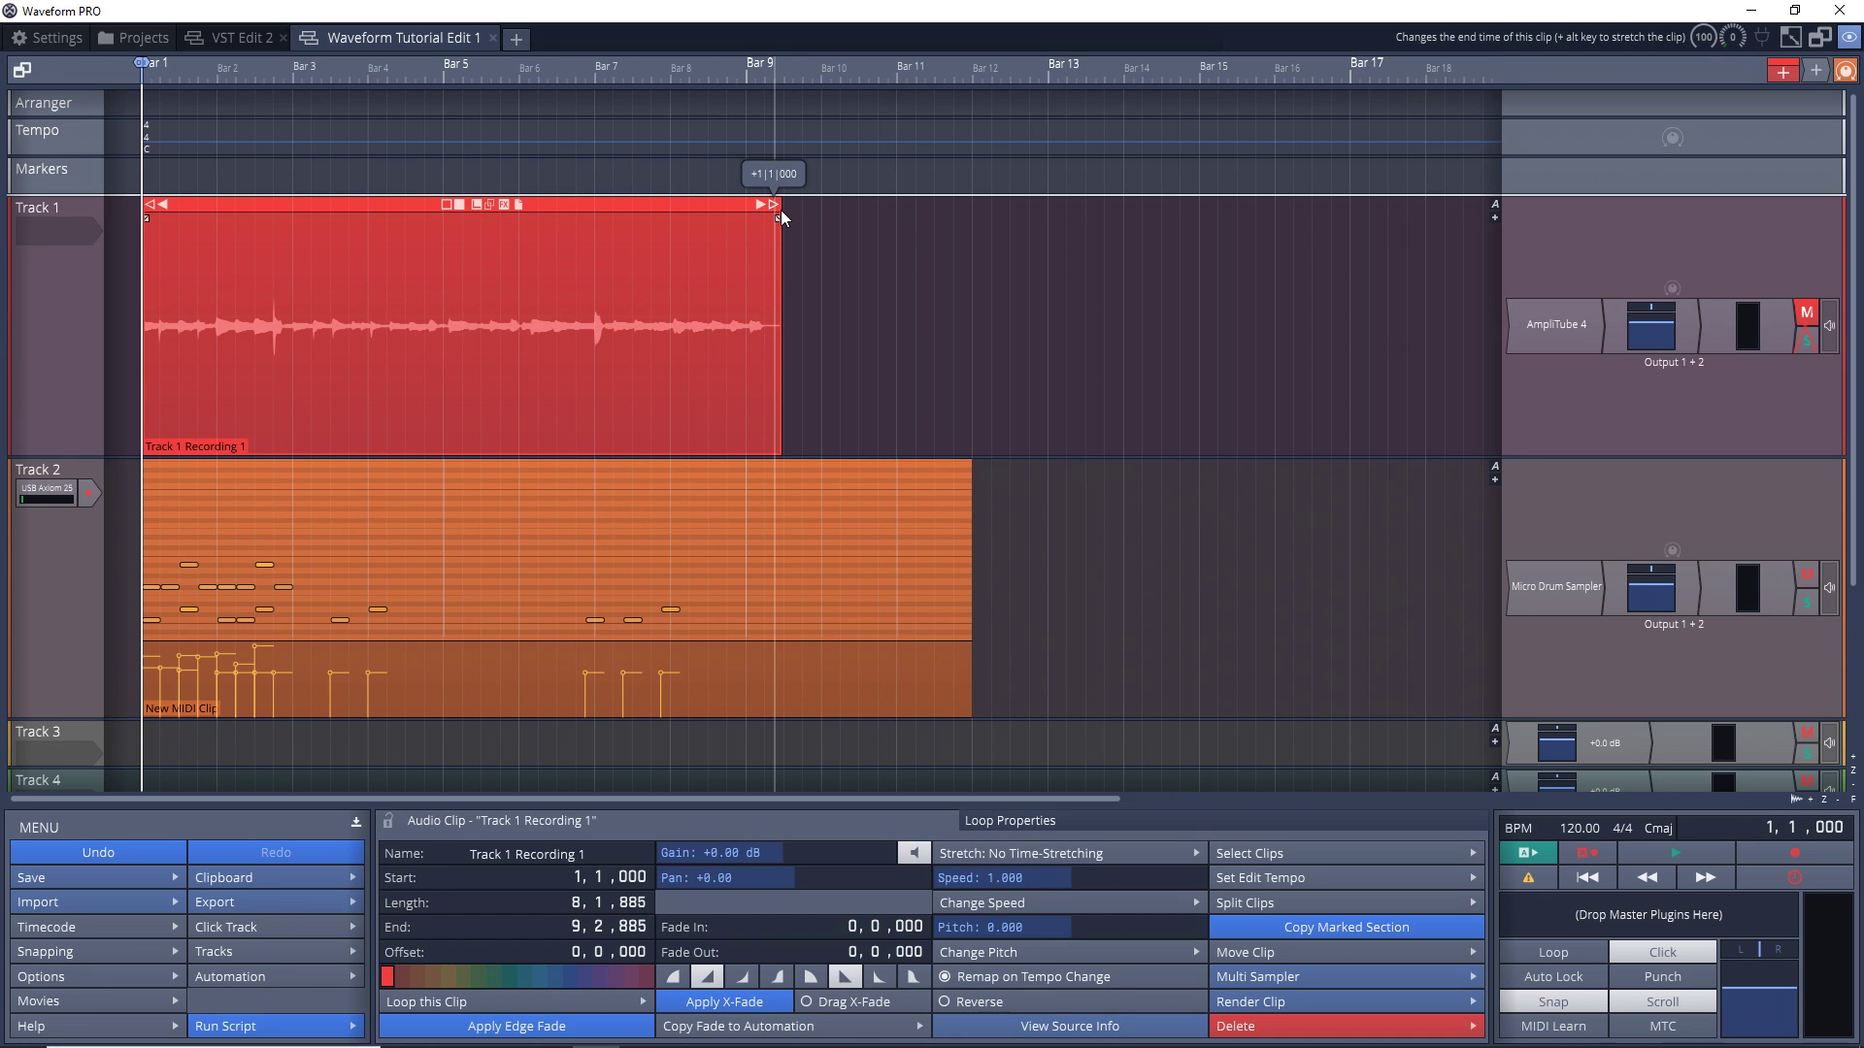
drag(780, 210, 771, 211)
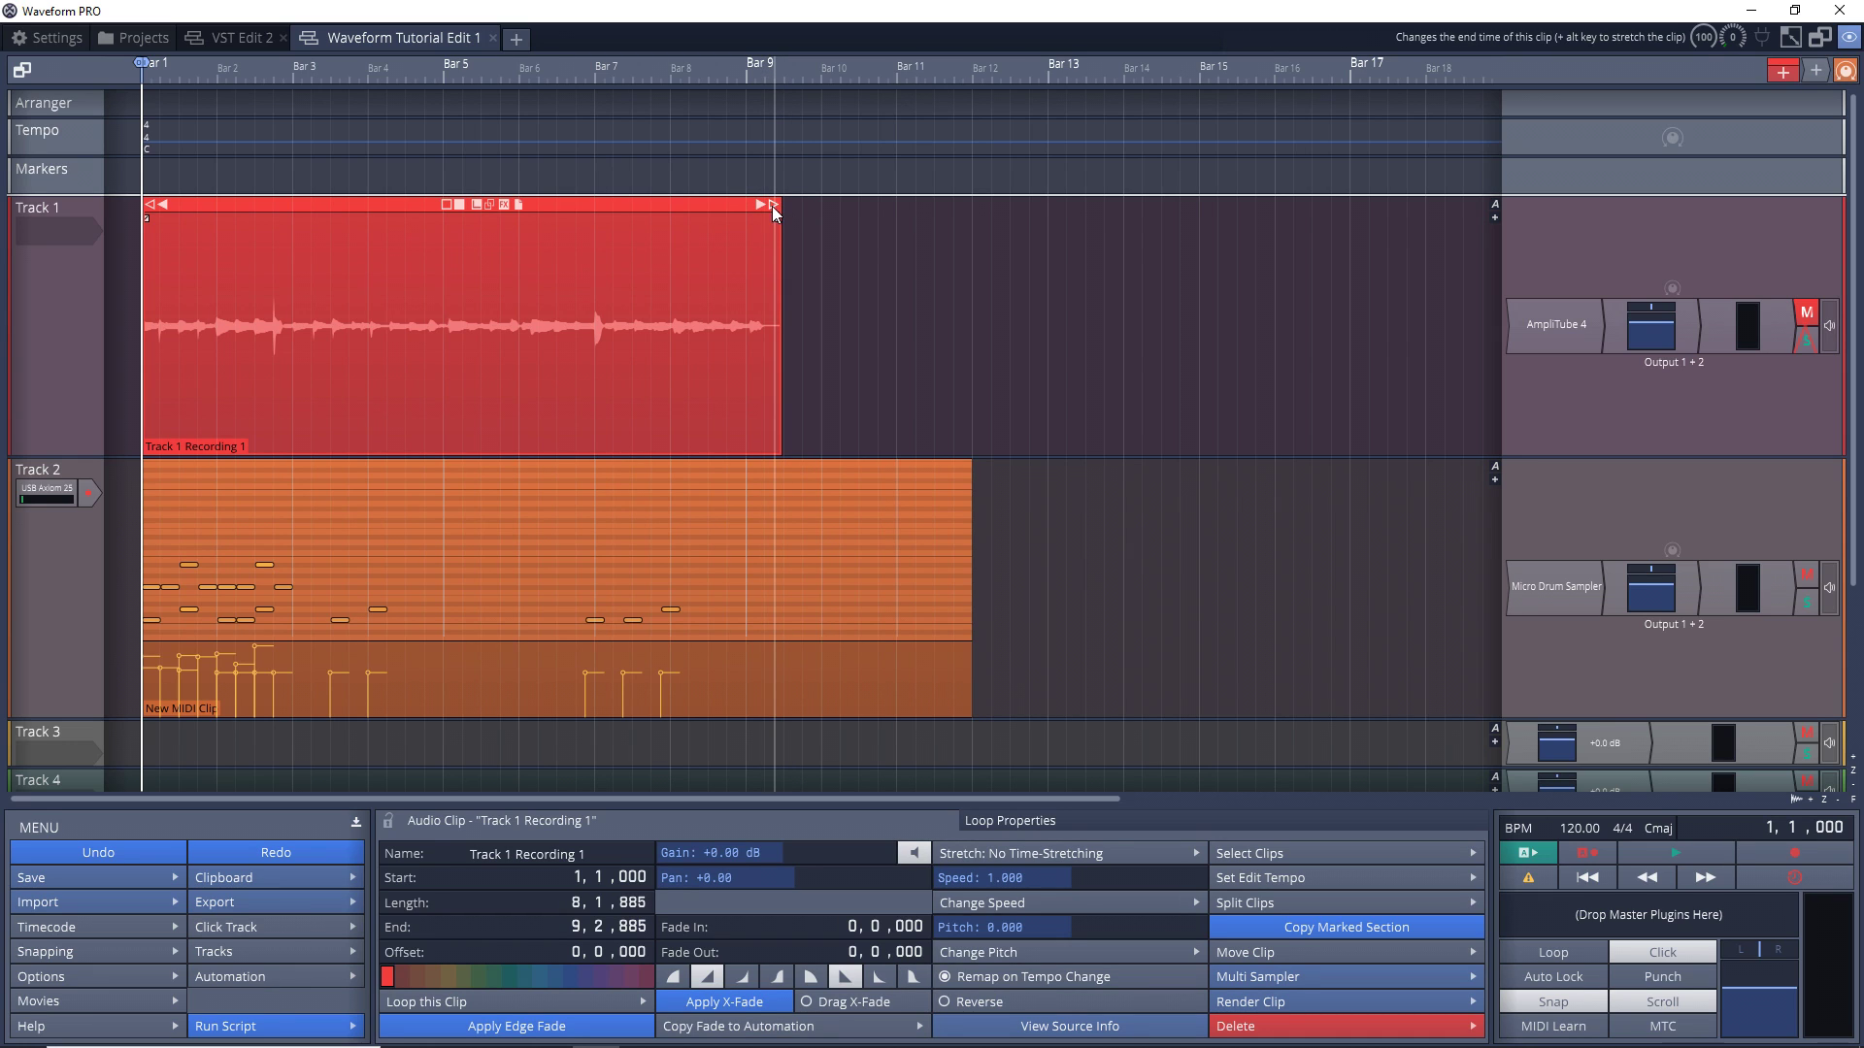
drag(777, 206, 765, 251)
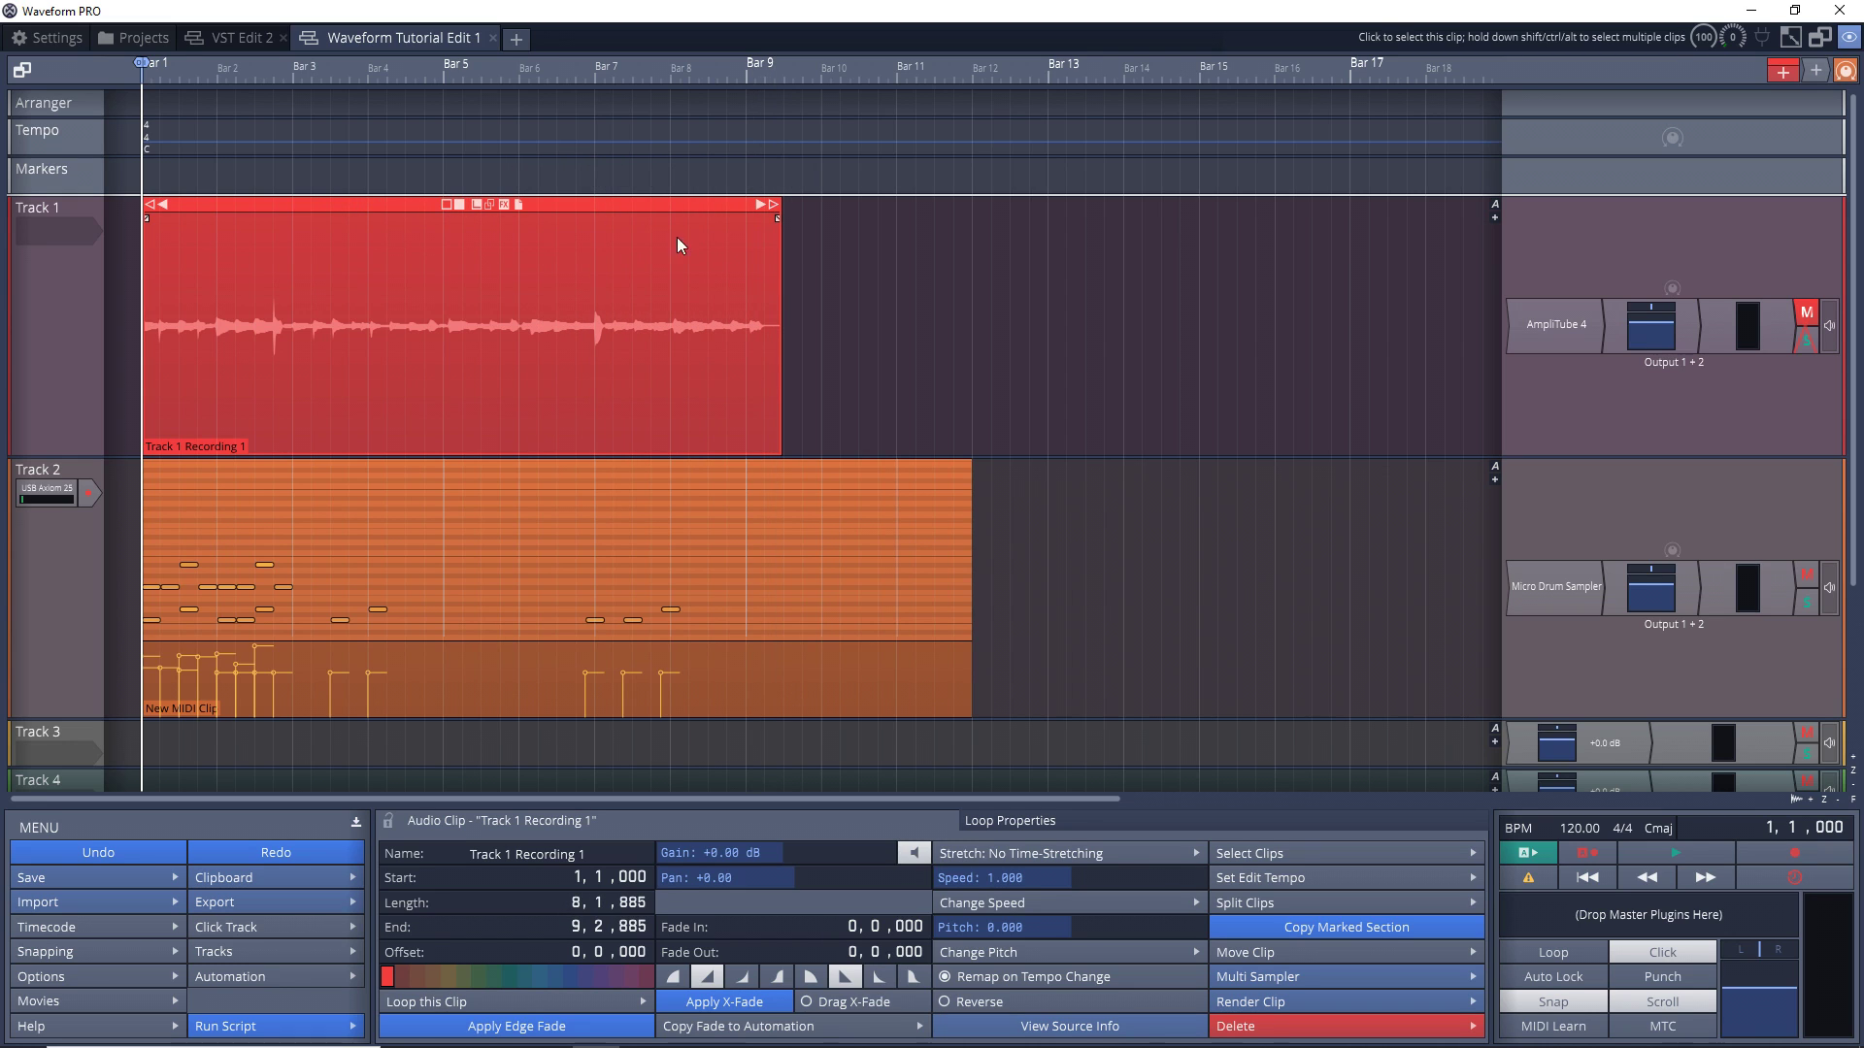
mouse_move(156, 203)
mouse_down()
mouse_move(367, 233)
mouse_move(260, 239)
mouse_move(296, 239)
mouse_move(164, 215)
mouse_move(466, 215)
mouse_move(163, 216)
mouse_up()
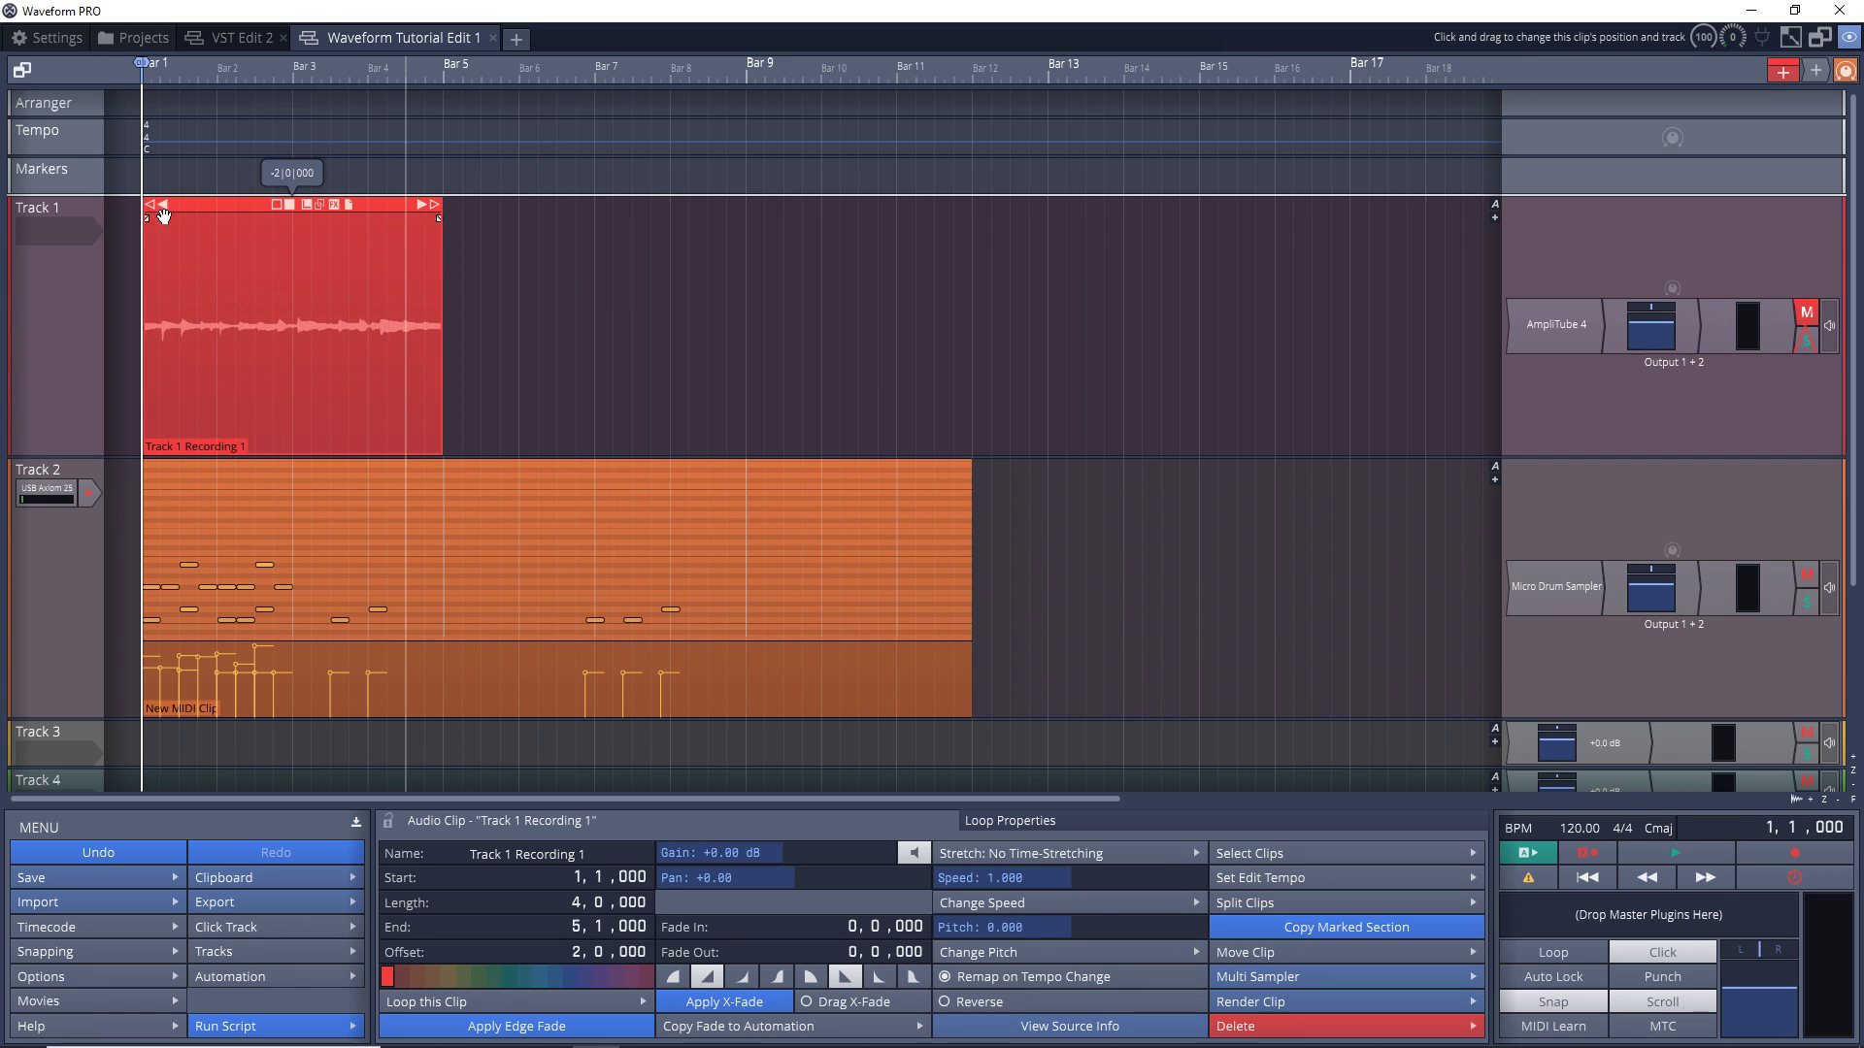
Step: Paste a copy of the guitar clip and align it to start at Bar 5
click(295, 233)
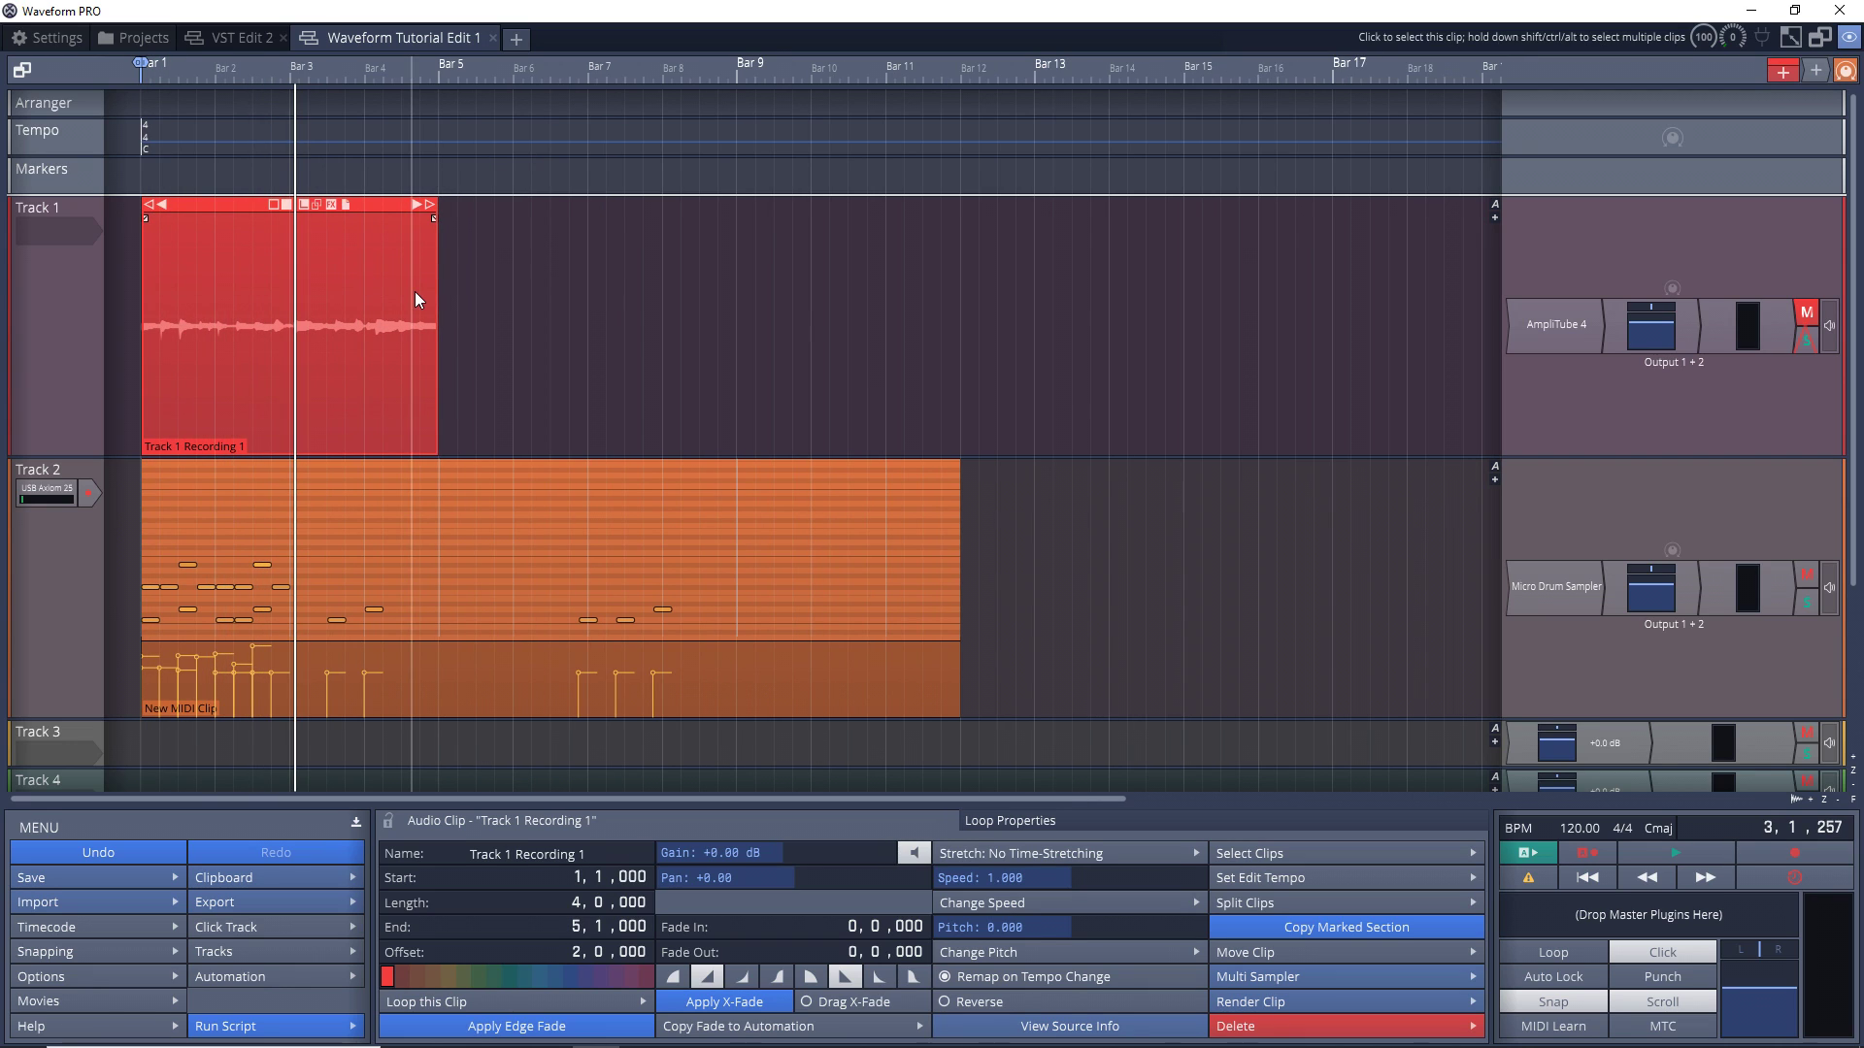
click(210, 215)
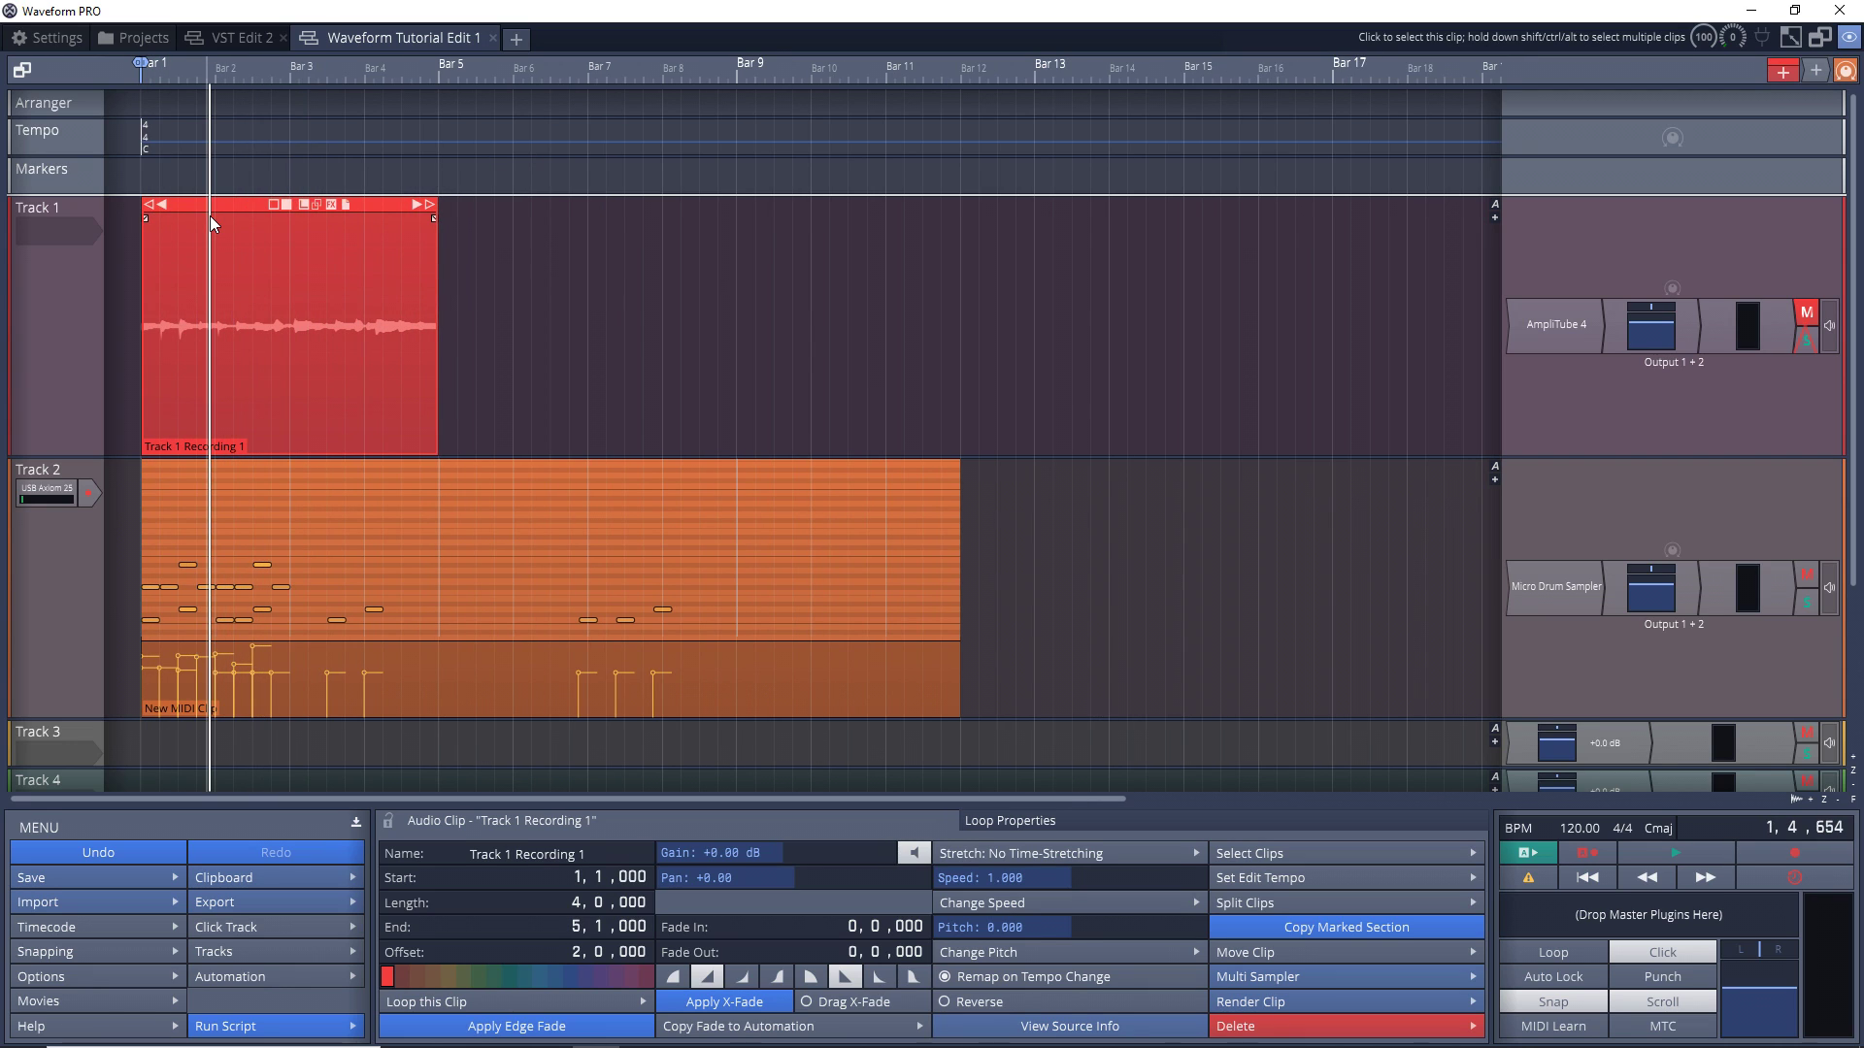
click(509, 296)
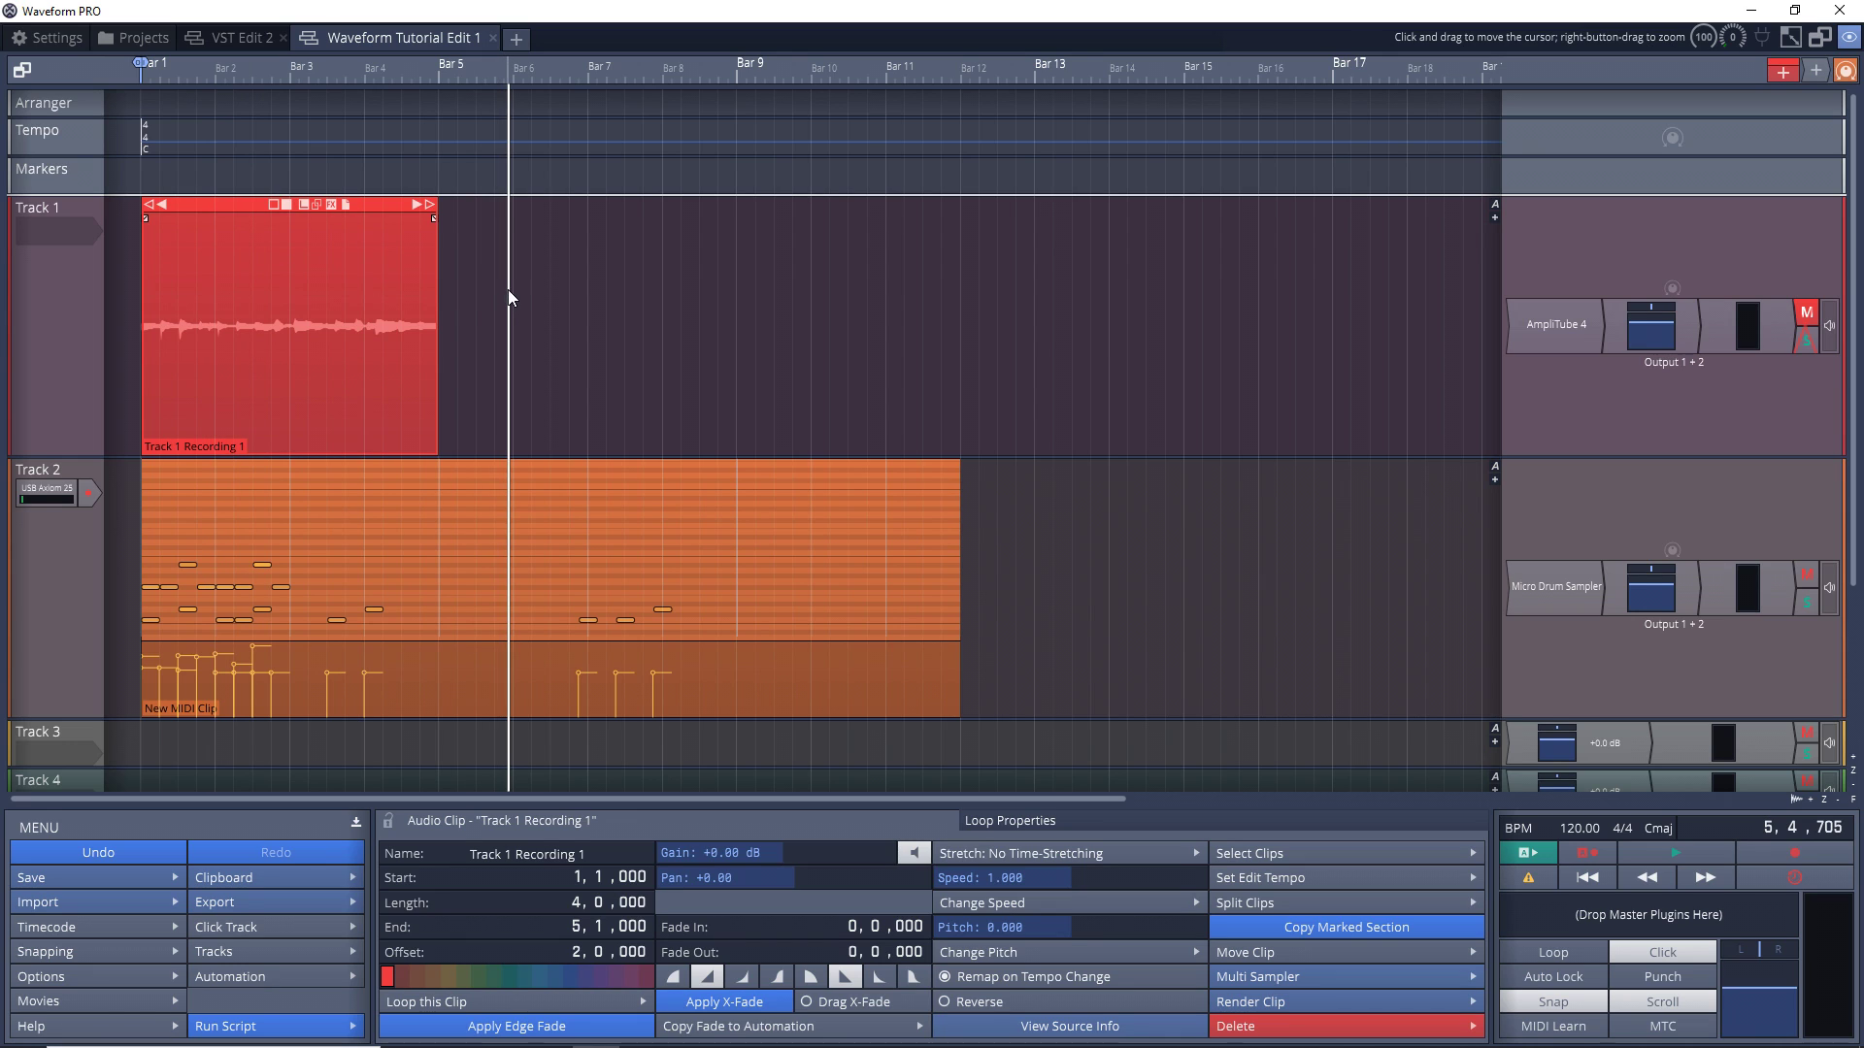
key(ctrl+v)
drag(586, 206, 518, 208)
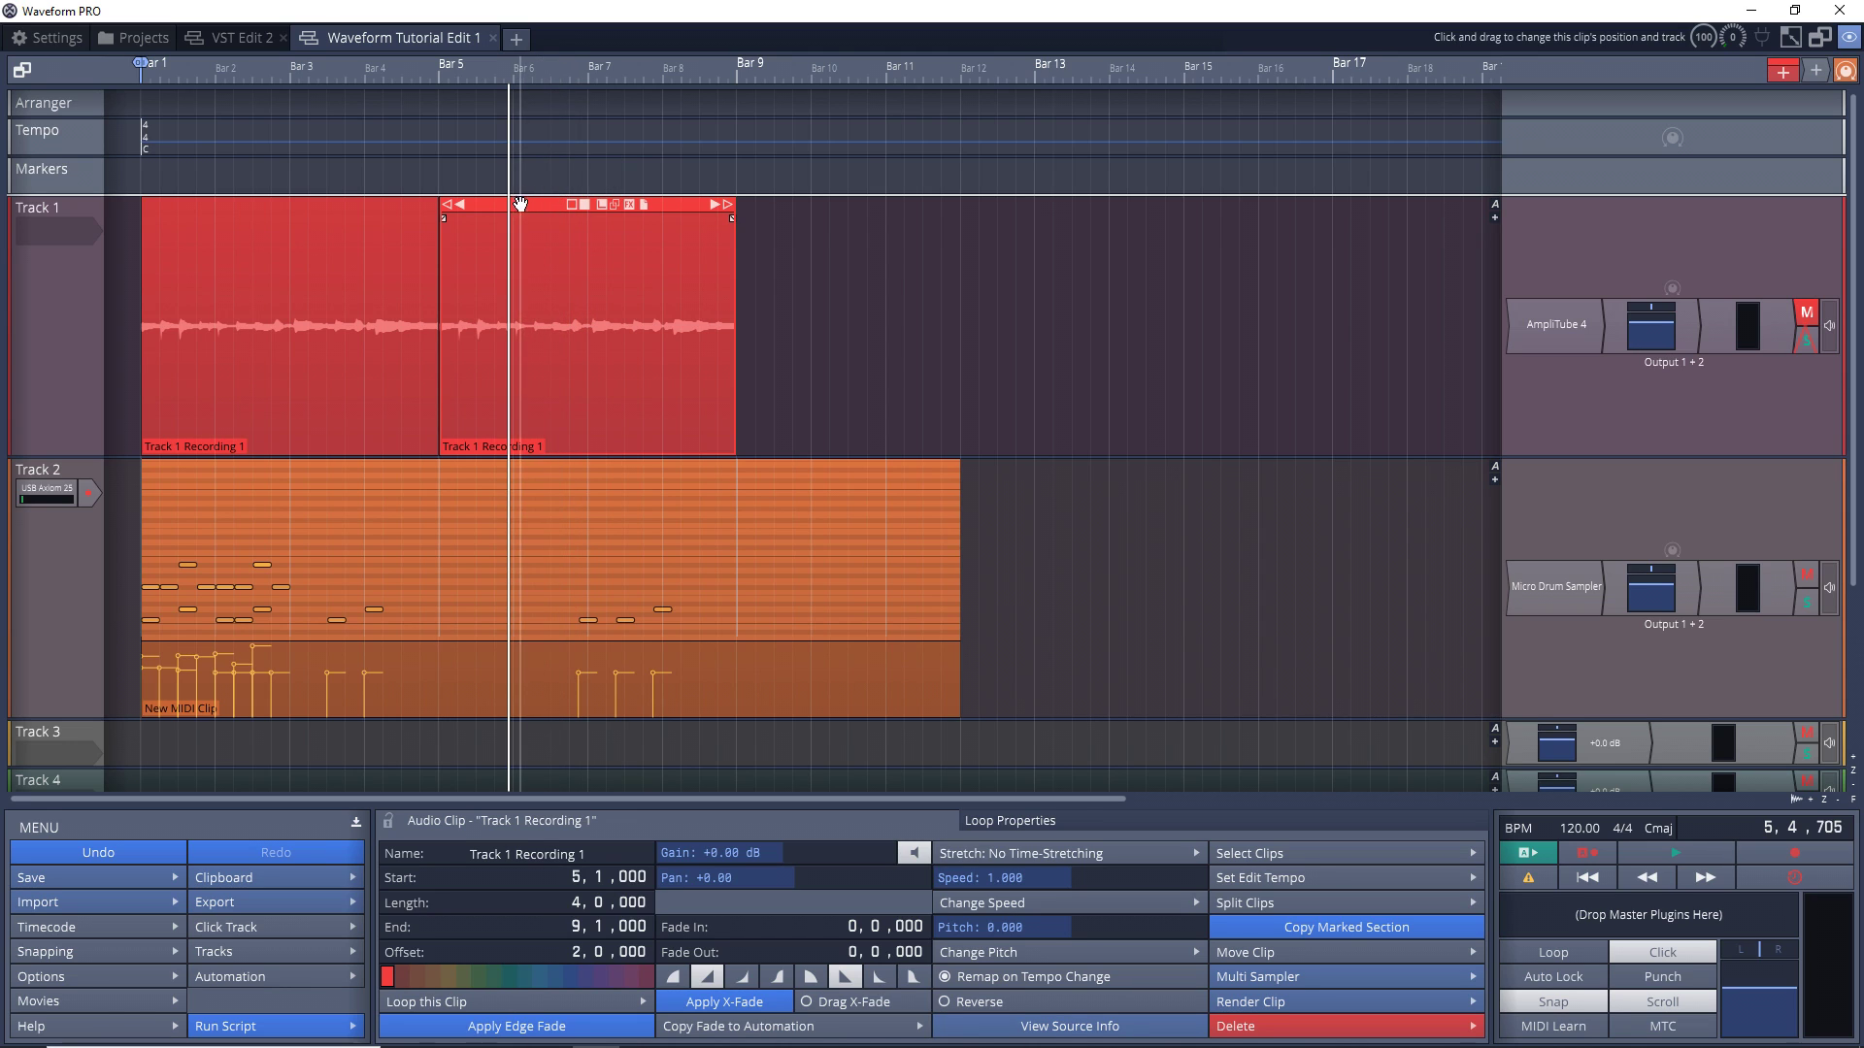
Step: Drag another duplicate of the guitar clip to start at Bar 9
drag(536, 206, 815, 229)
click(717, 307)
click(610, 308)
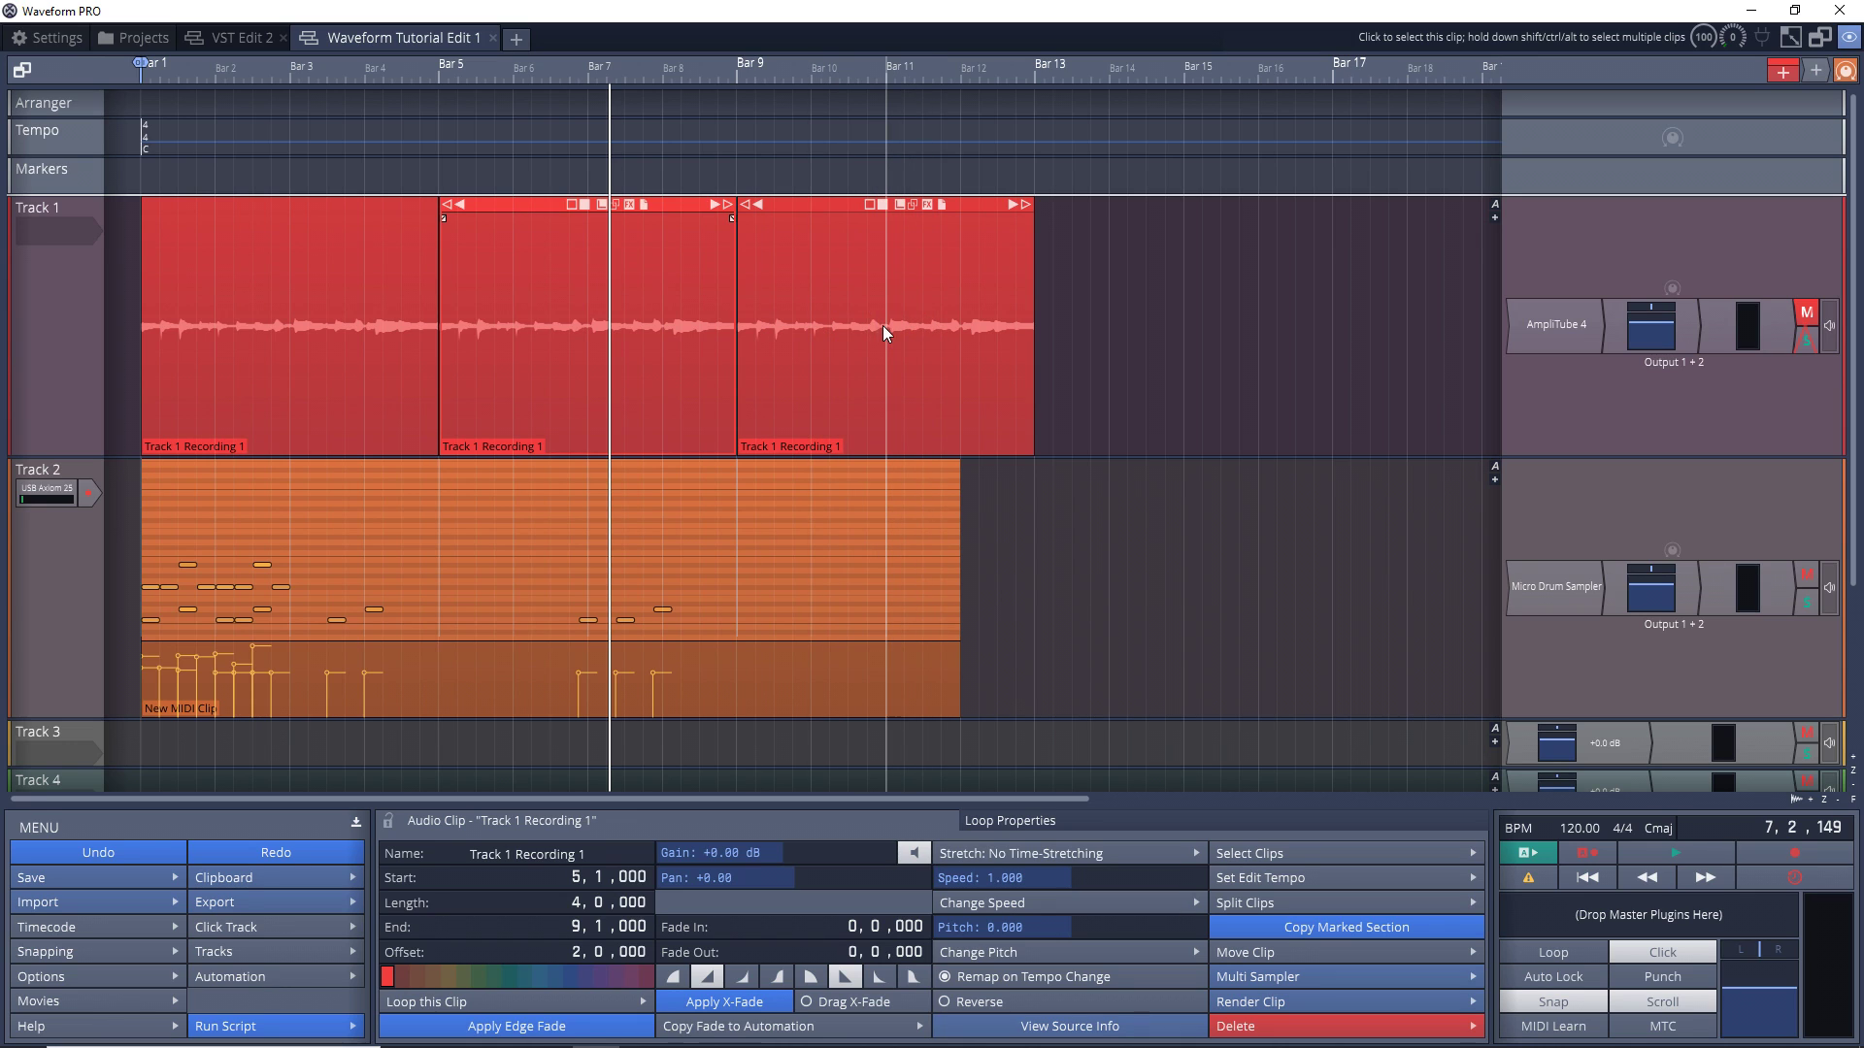
Step: Split the Bar 9 guitar clip at Bar 11 into two 2-bar clips
click(886, 300)
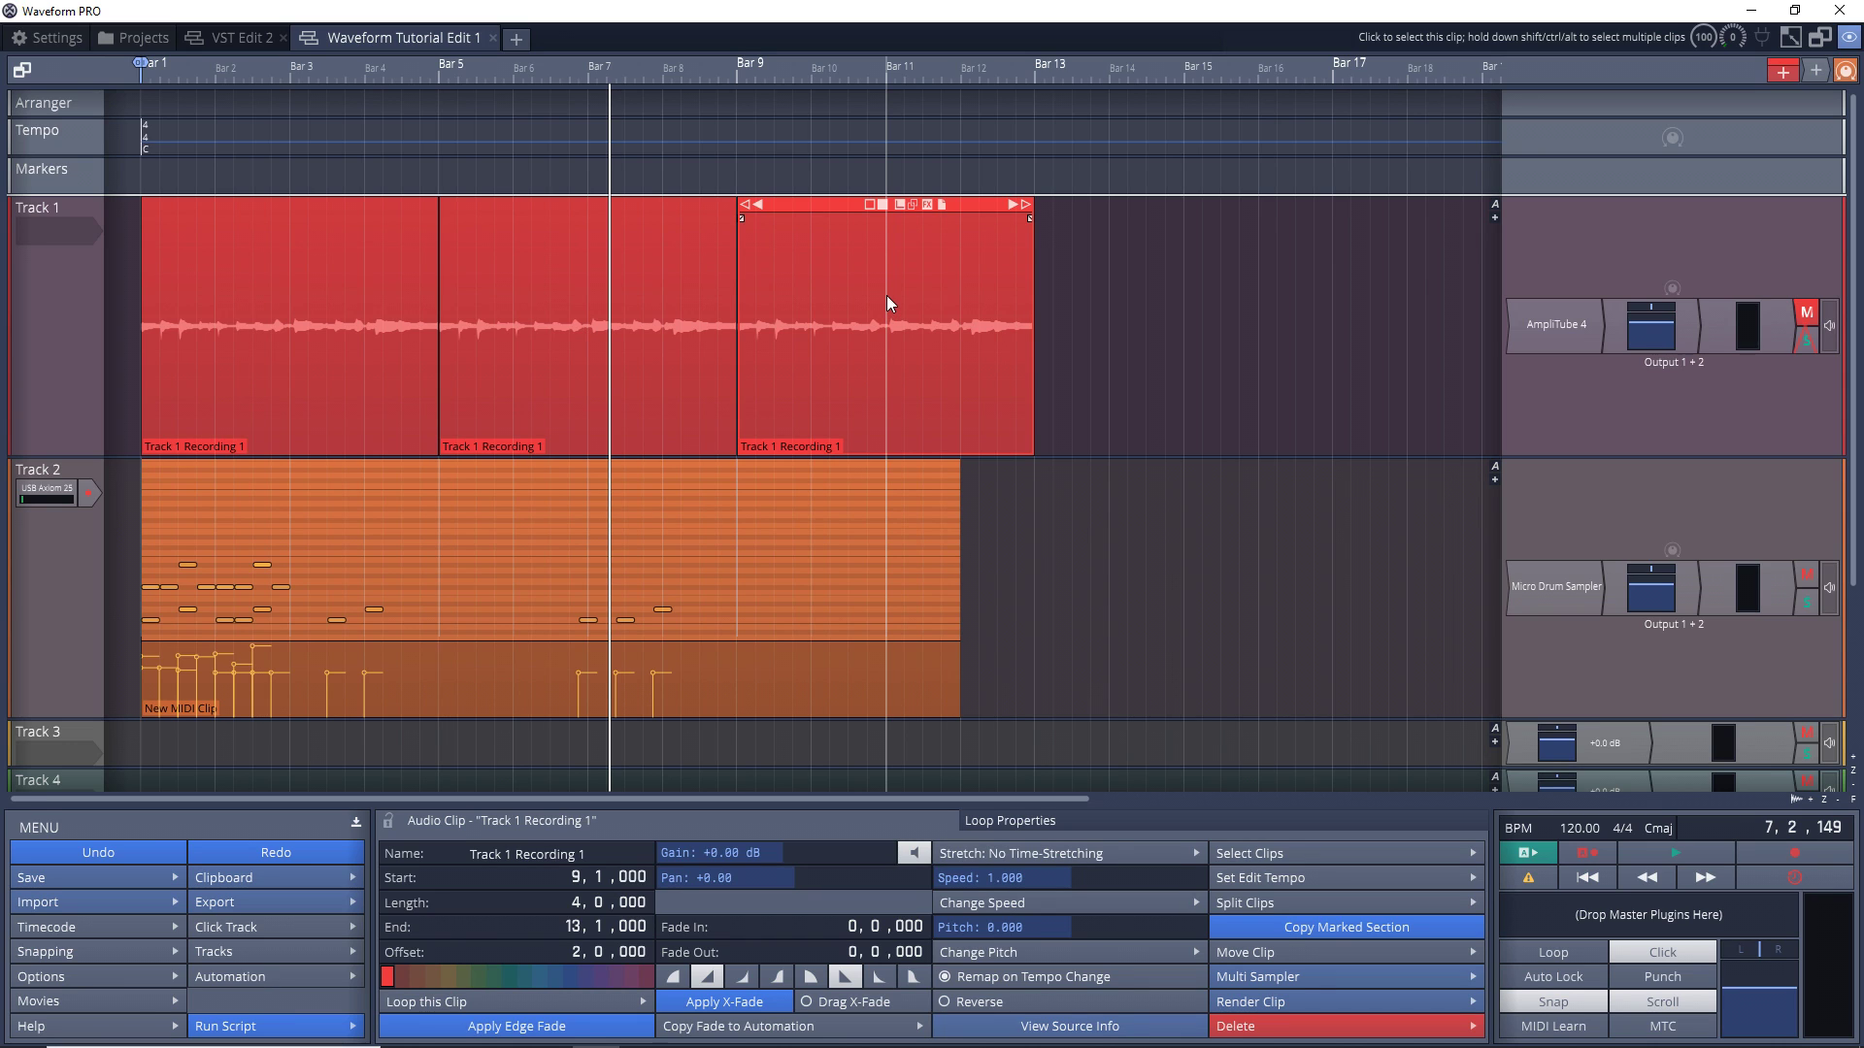
key(s)
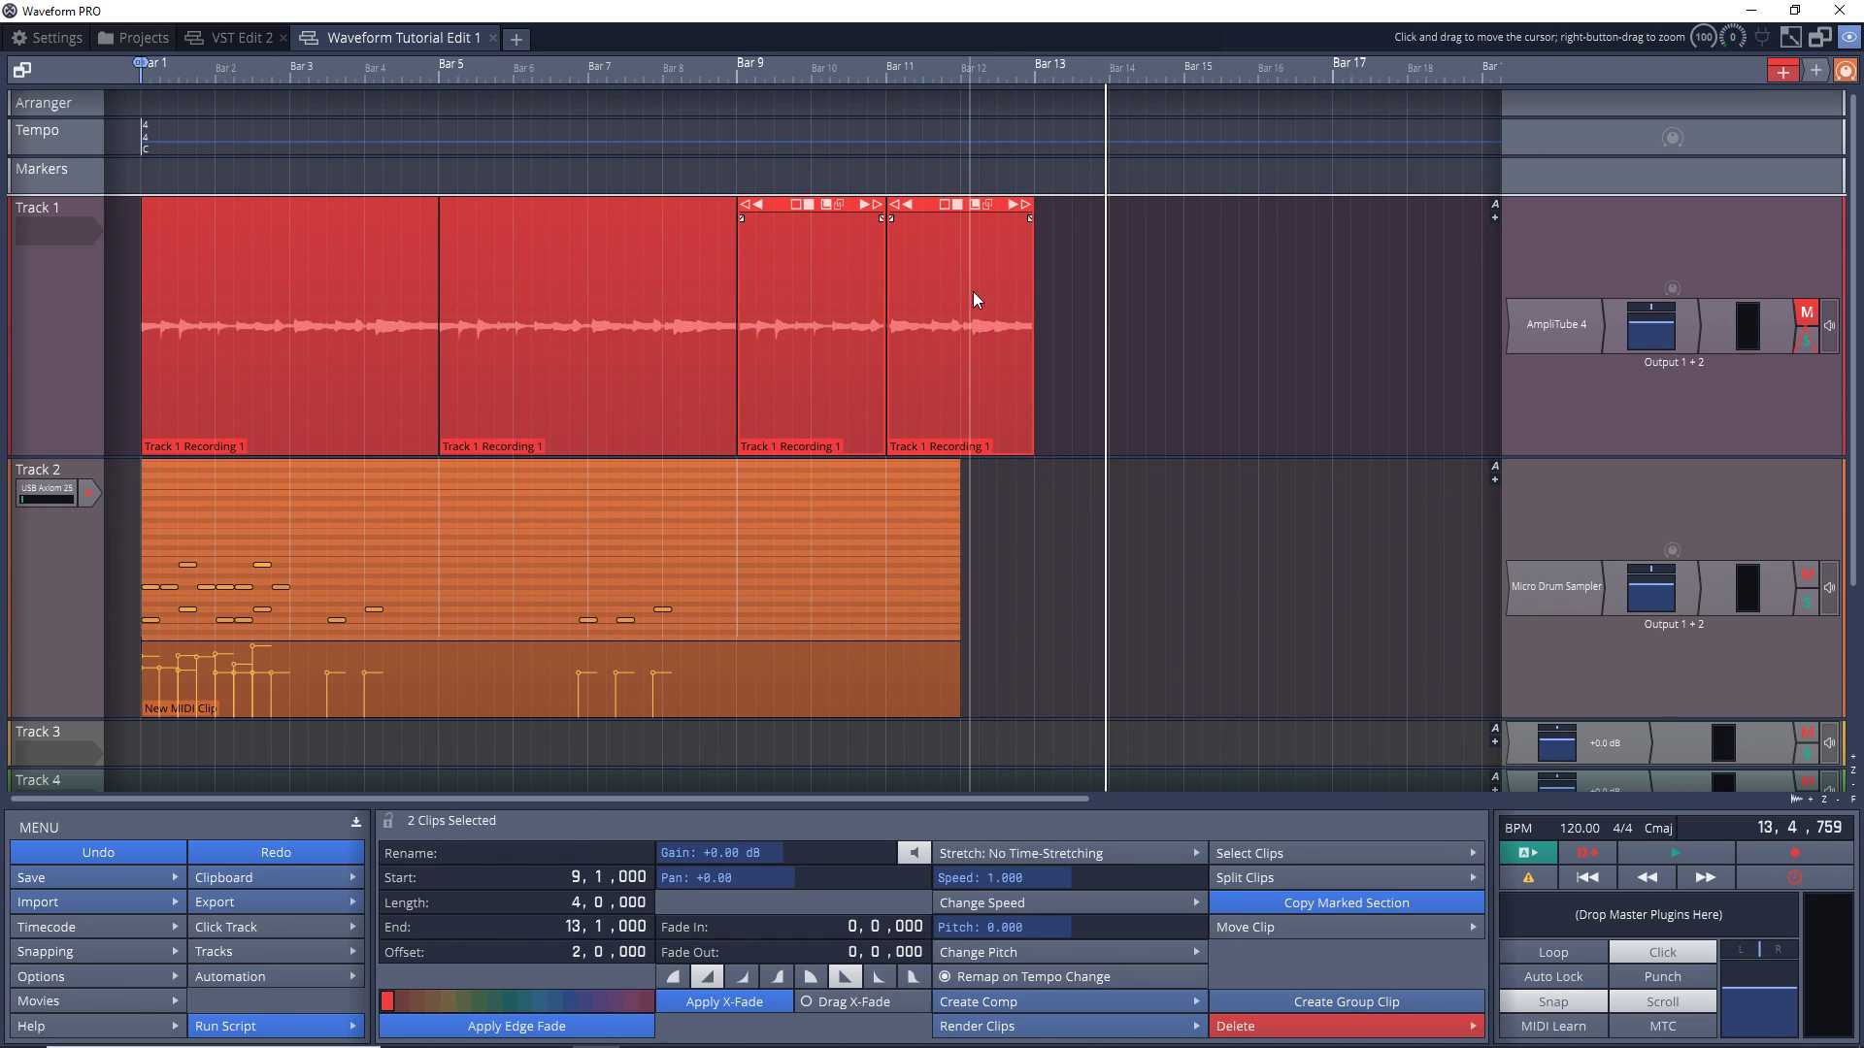
click(962, 296)
mouse_move(924, 230)
mouse_down()
mouse_move(1009, 221)
mouse_move(895, 221)
mouse_move(1041, 222)
mouse_move(926, 224)
mouse_up()
key(ctrl+z)
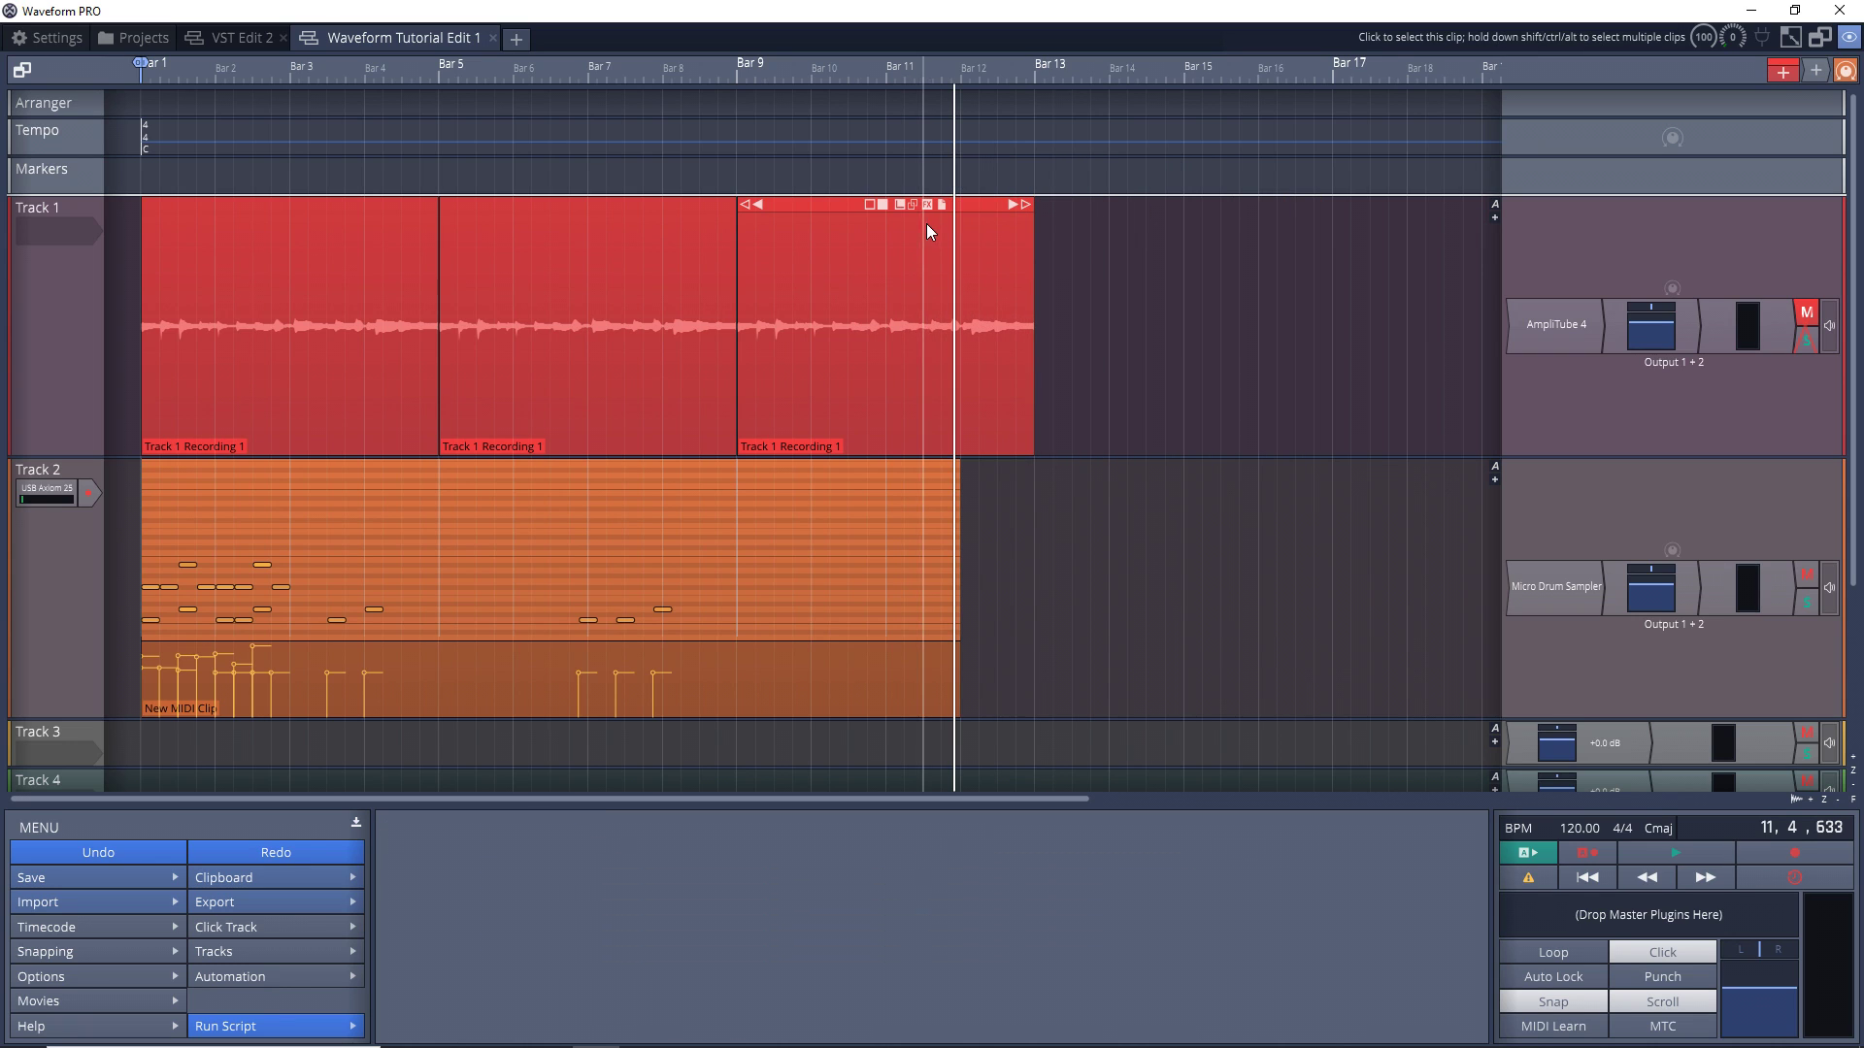
right_click(885, 304)
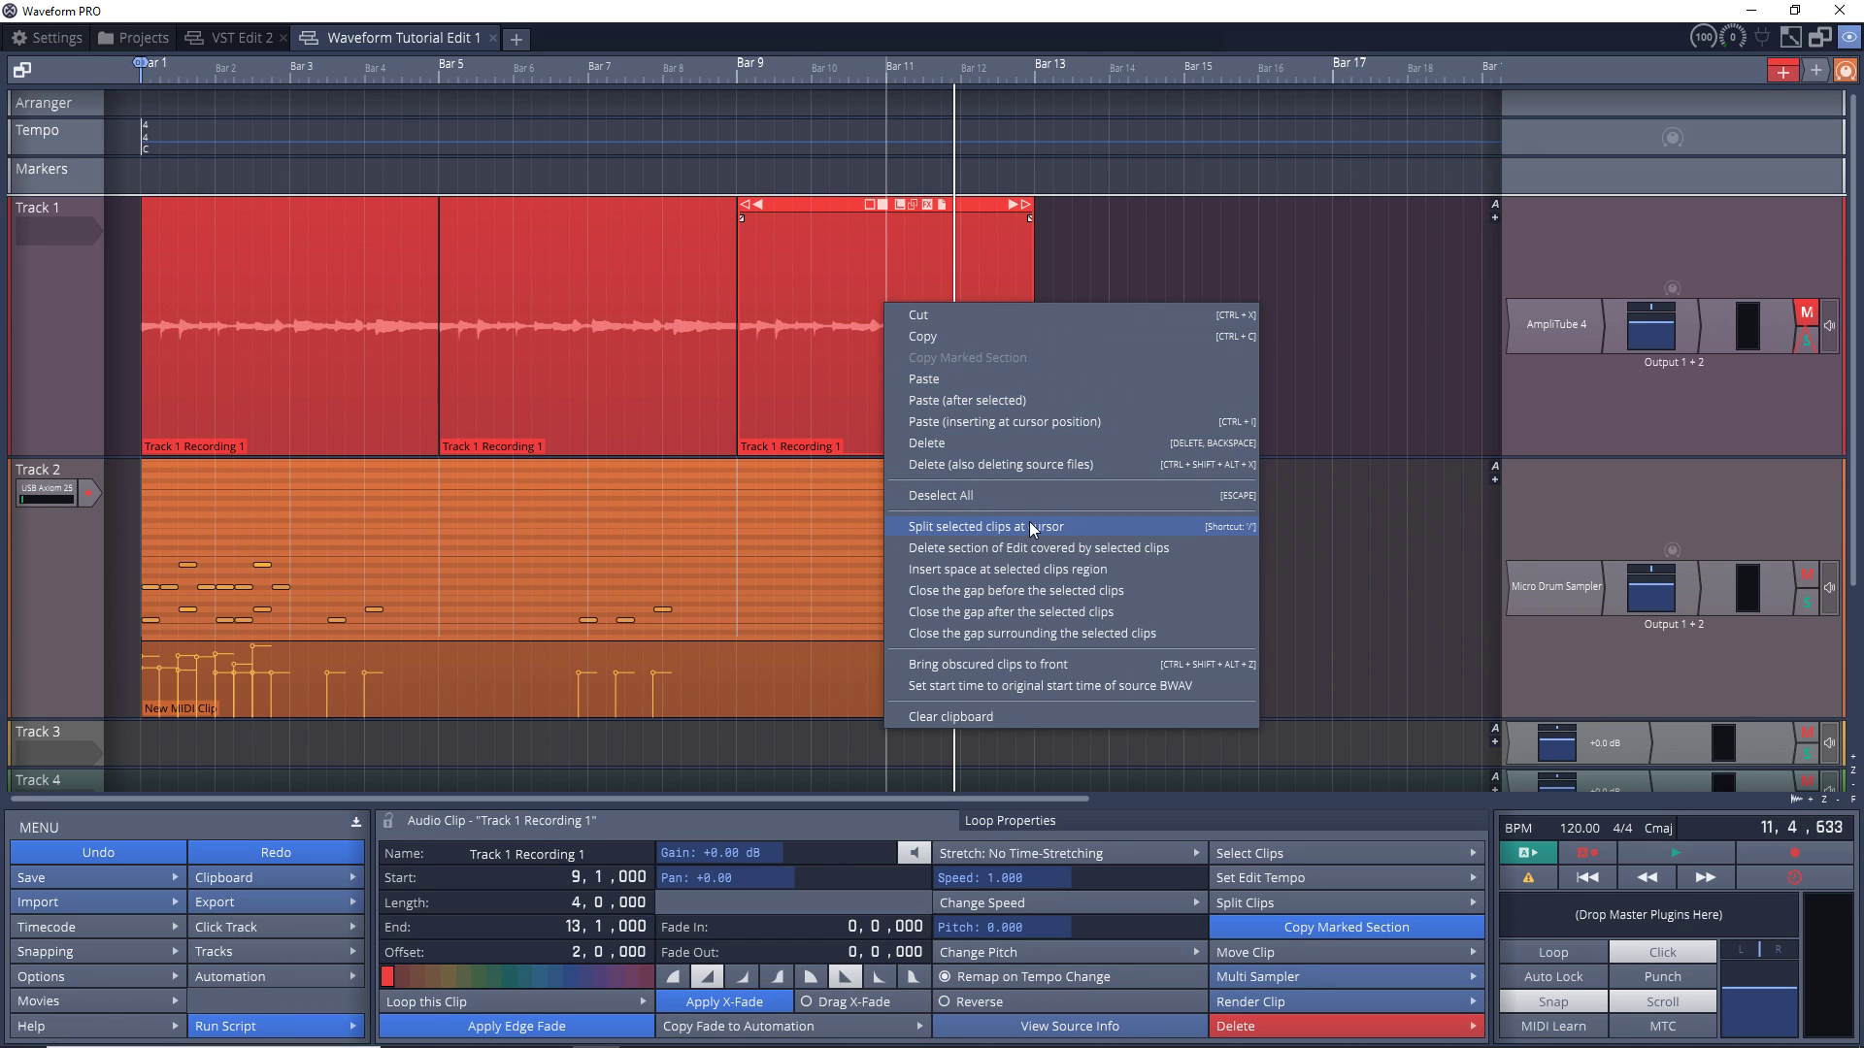
click(987, 526)
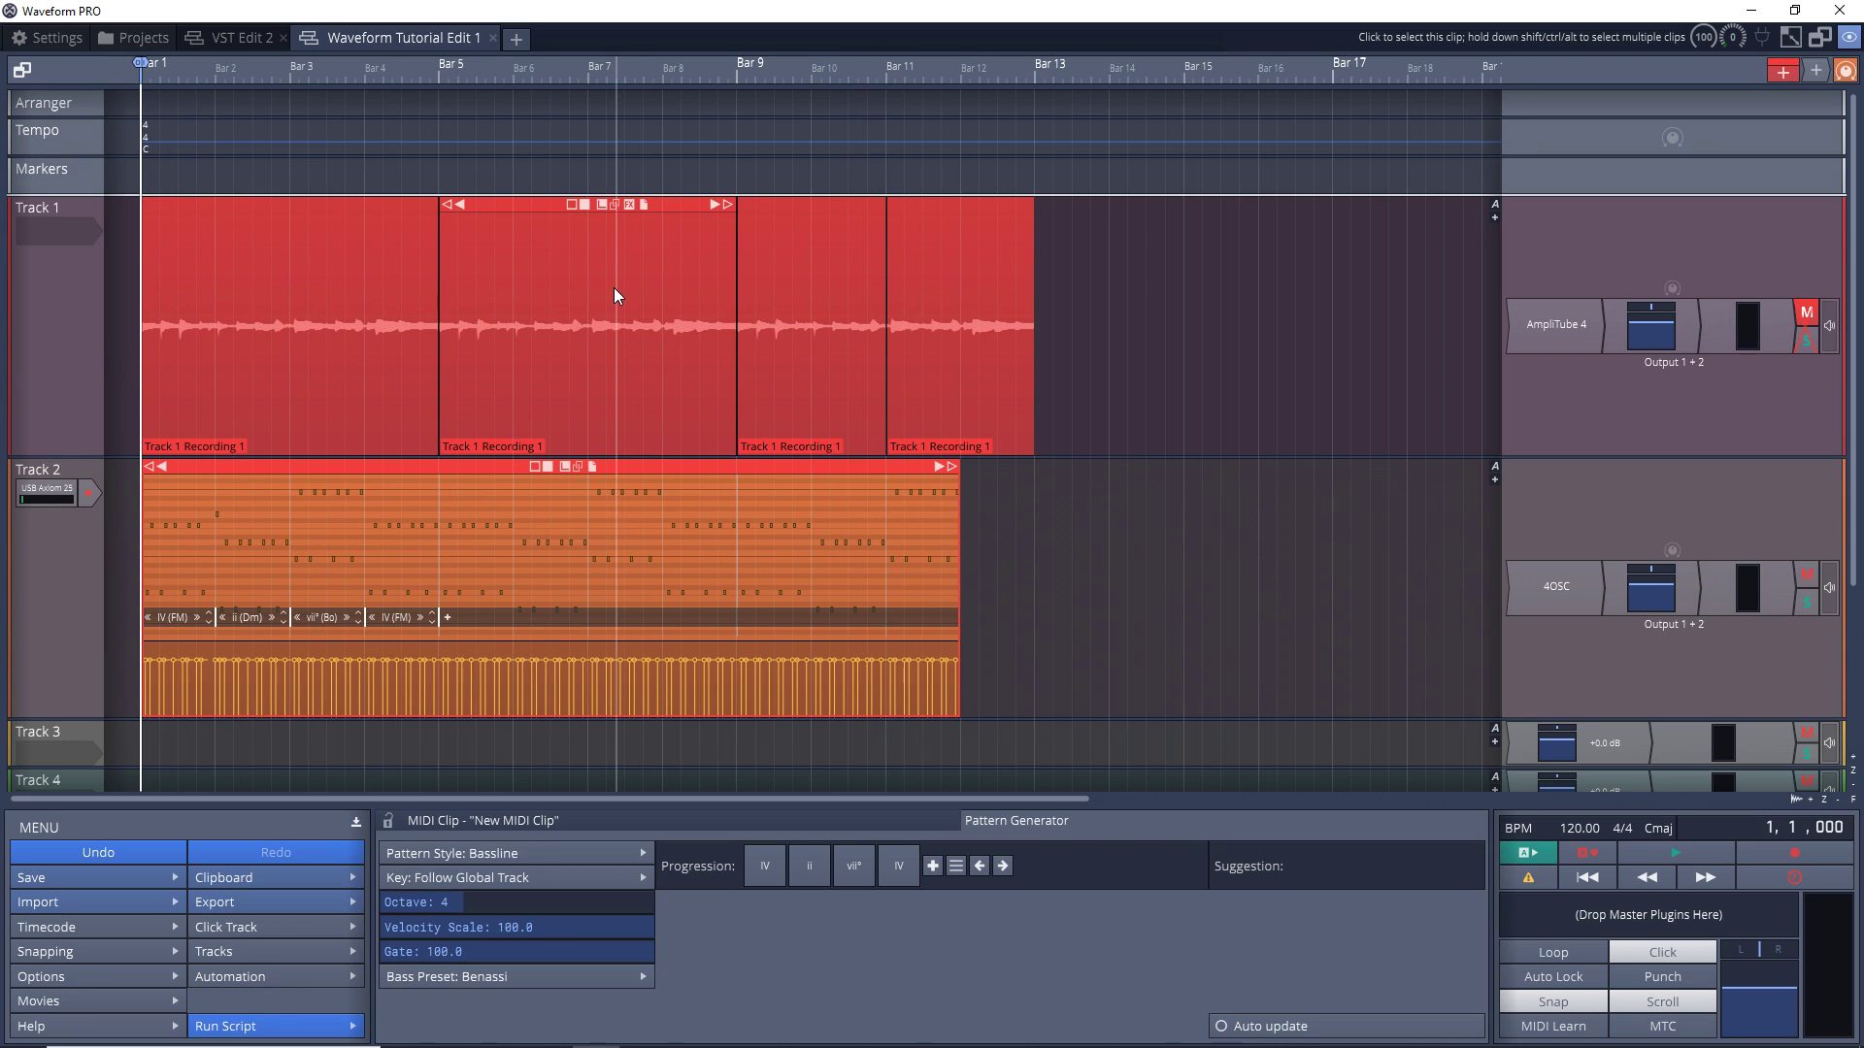
Step: Start Export > Render to a file and set the format to MP3
click(270, 895)
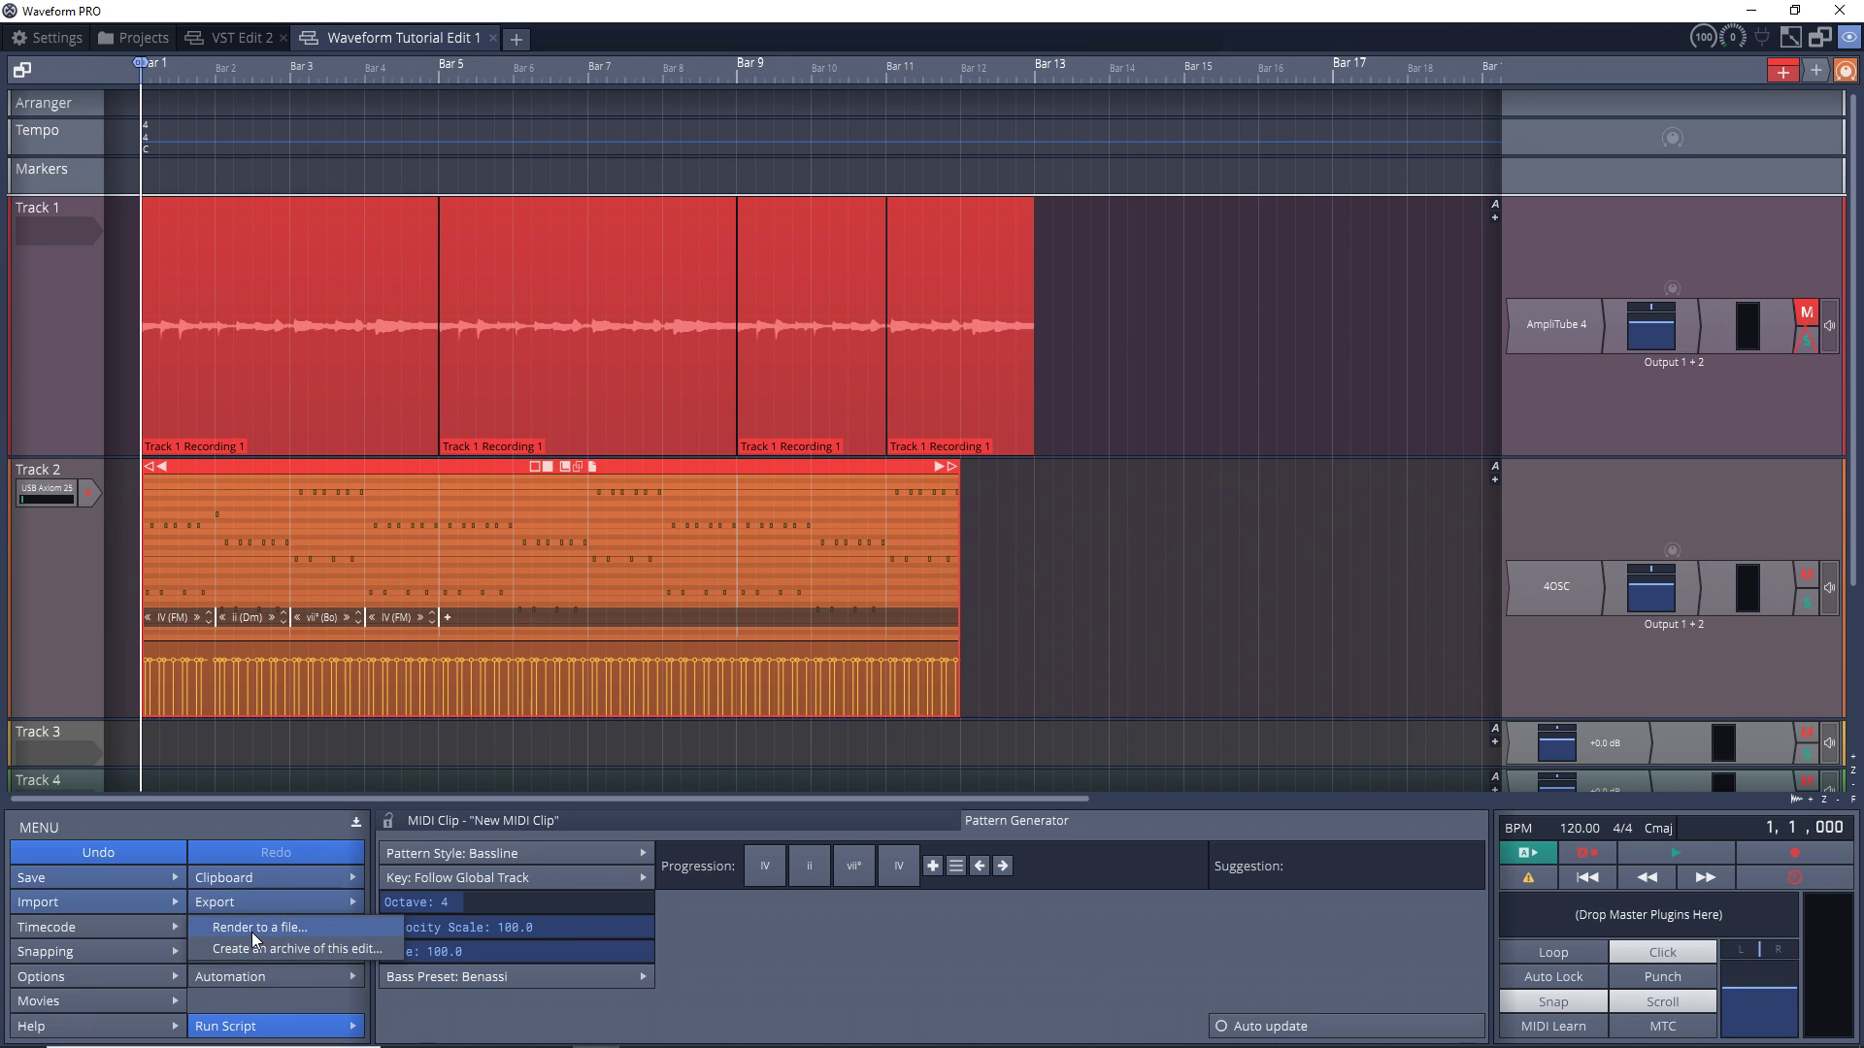
click(250, 930)
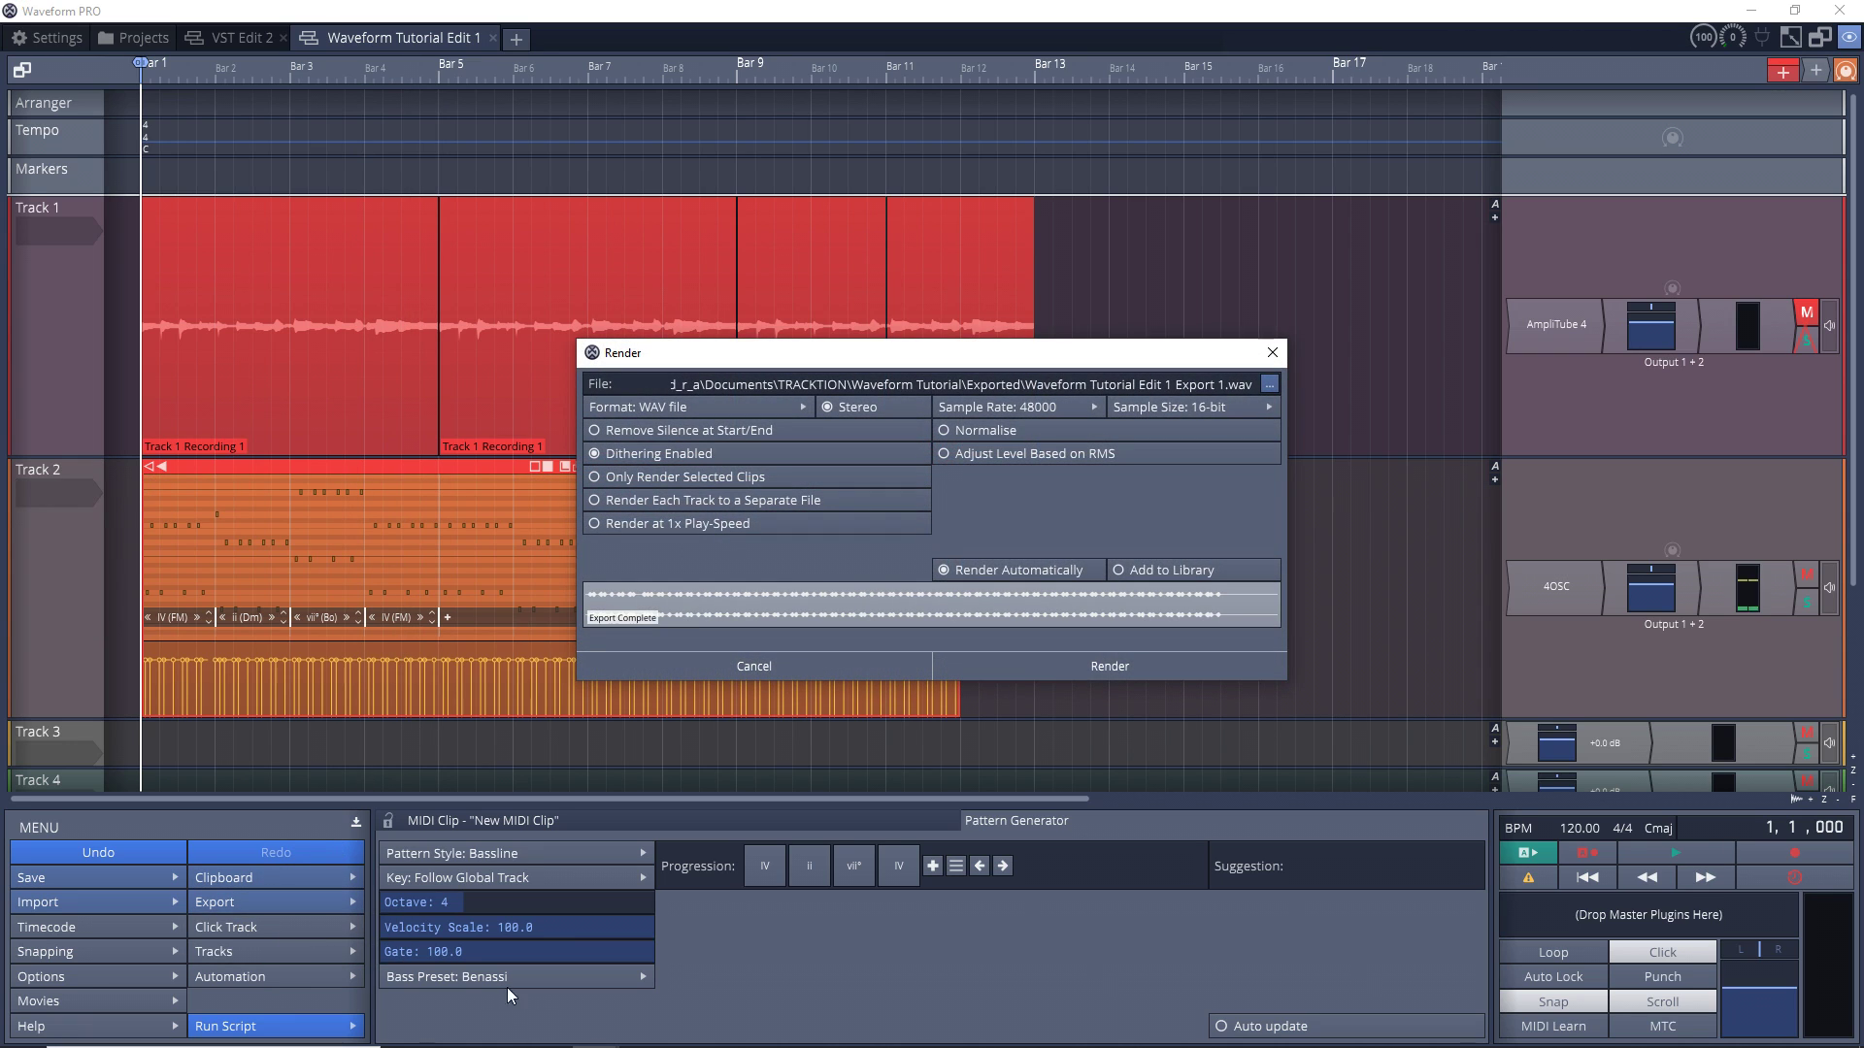
click(656, 408)
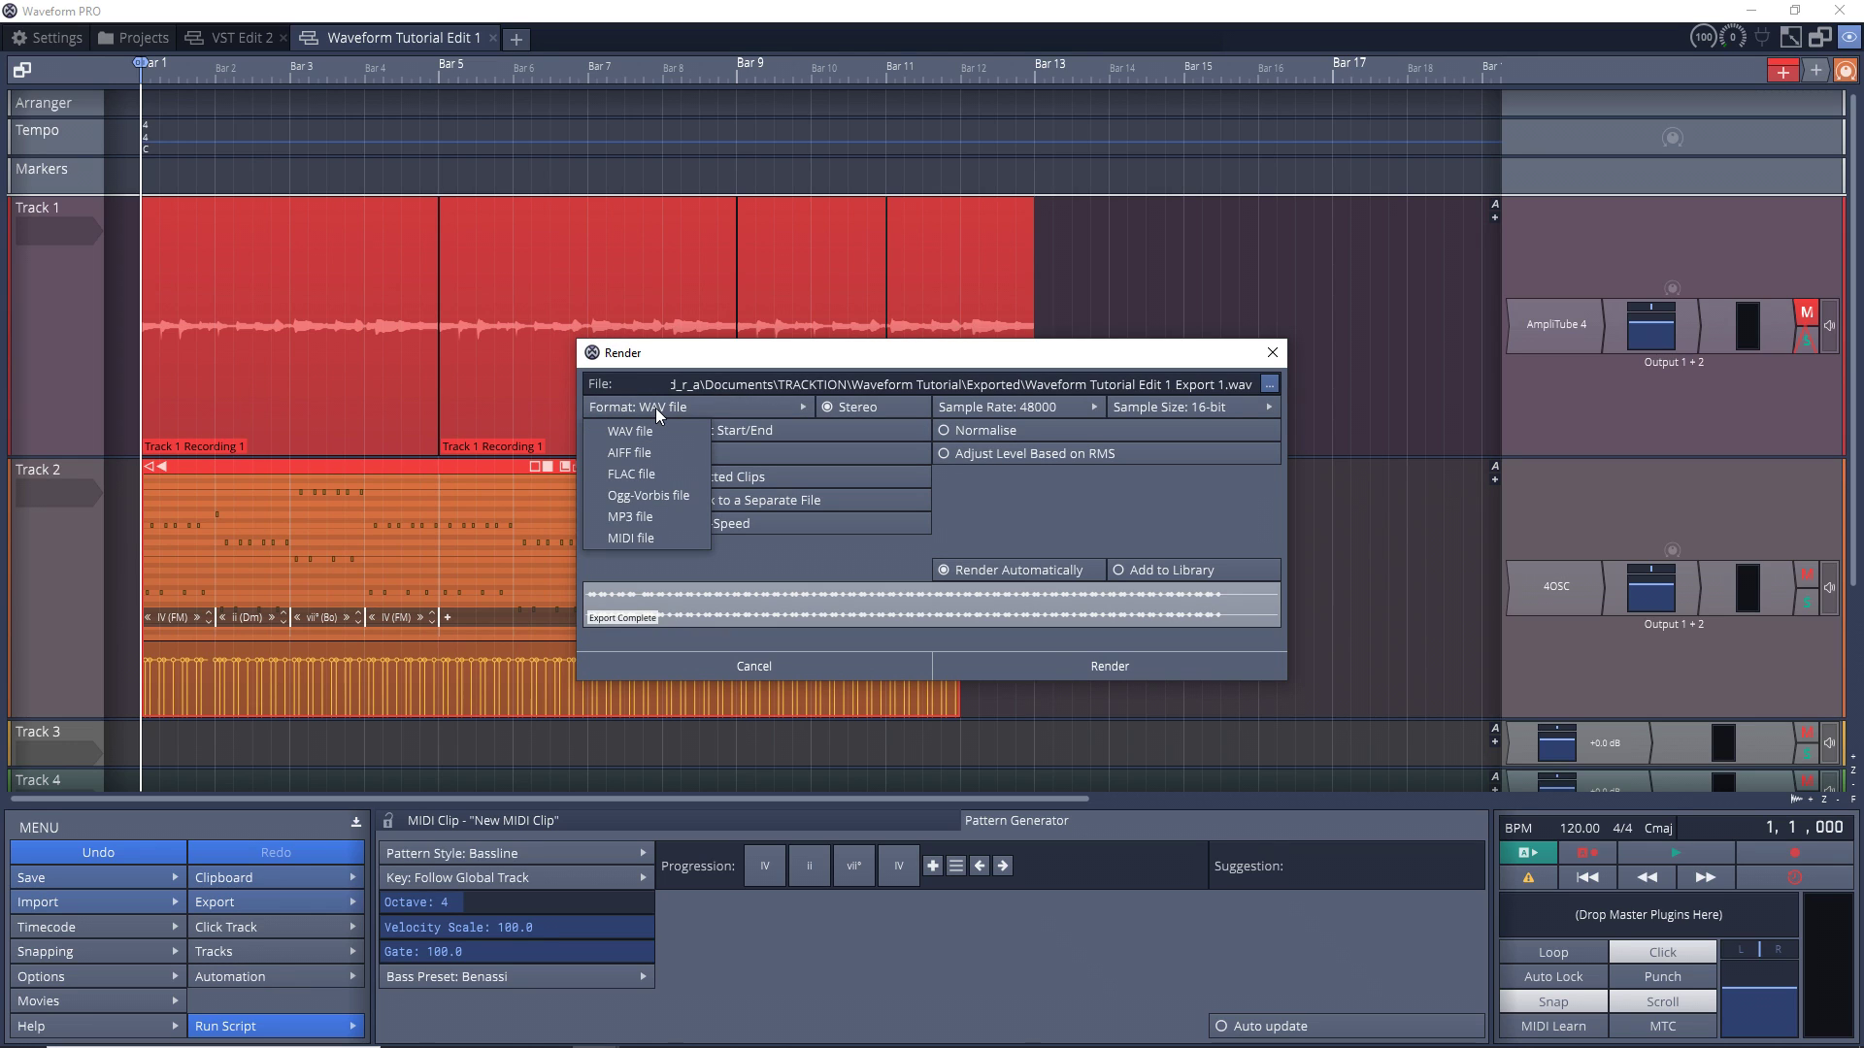
click(627, 515)
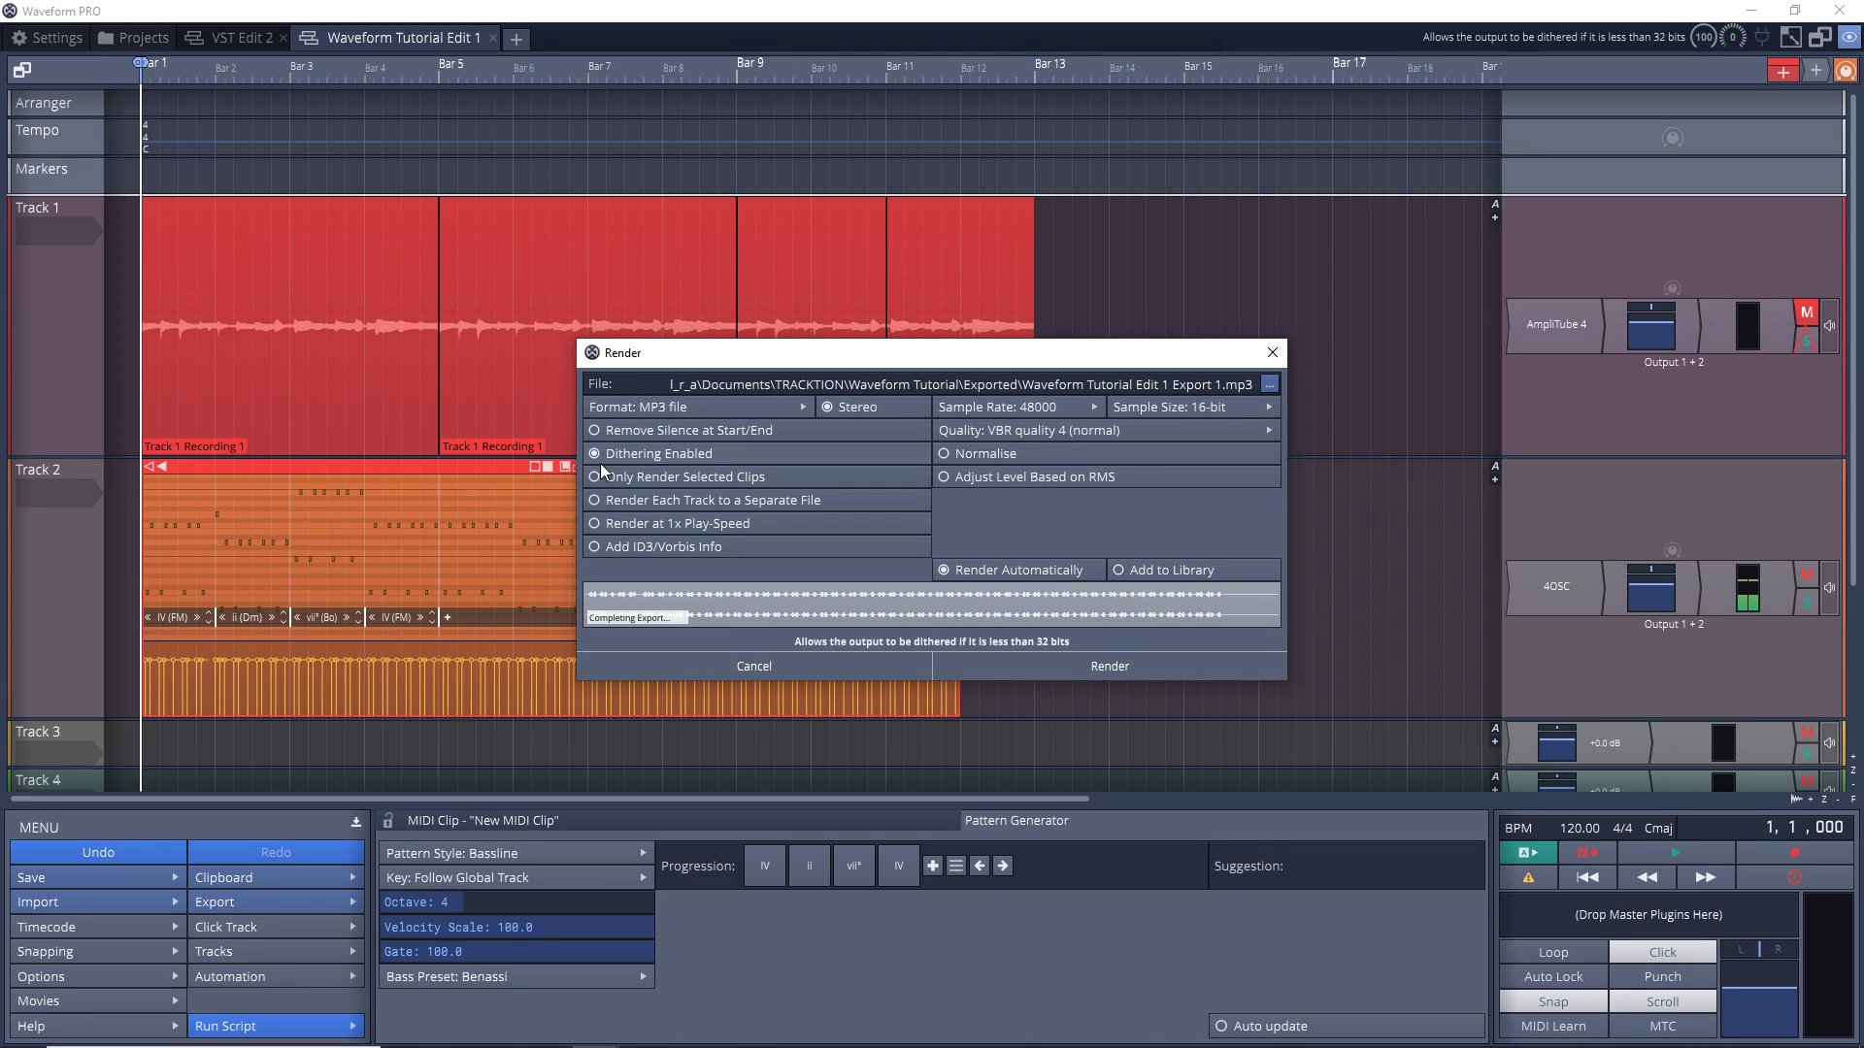
Step: Save the render as Waveform Tutorial Edit 1 Export 1.mp3 on the Desktop
click(1269, 386)
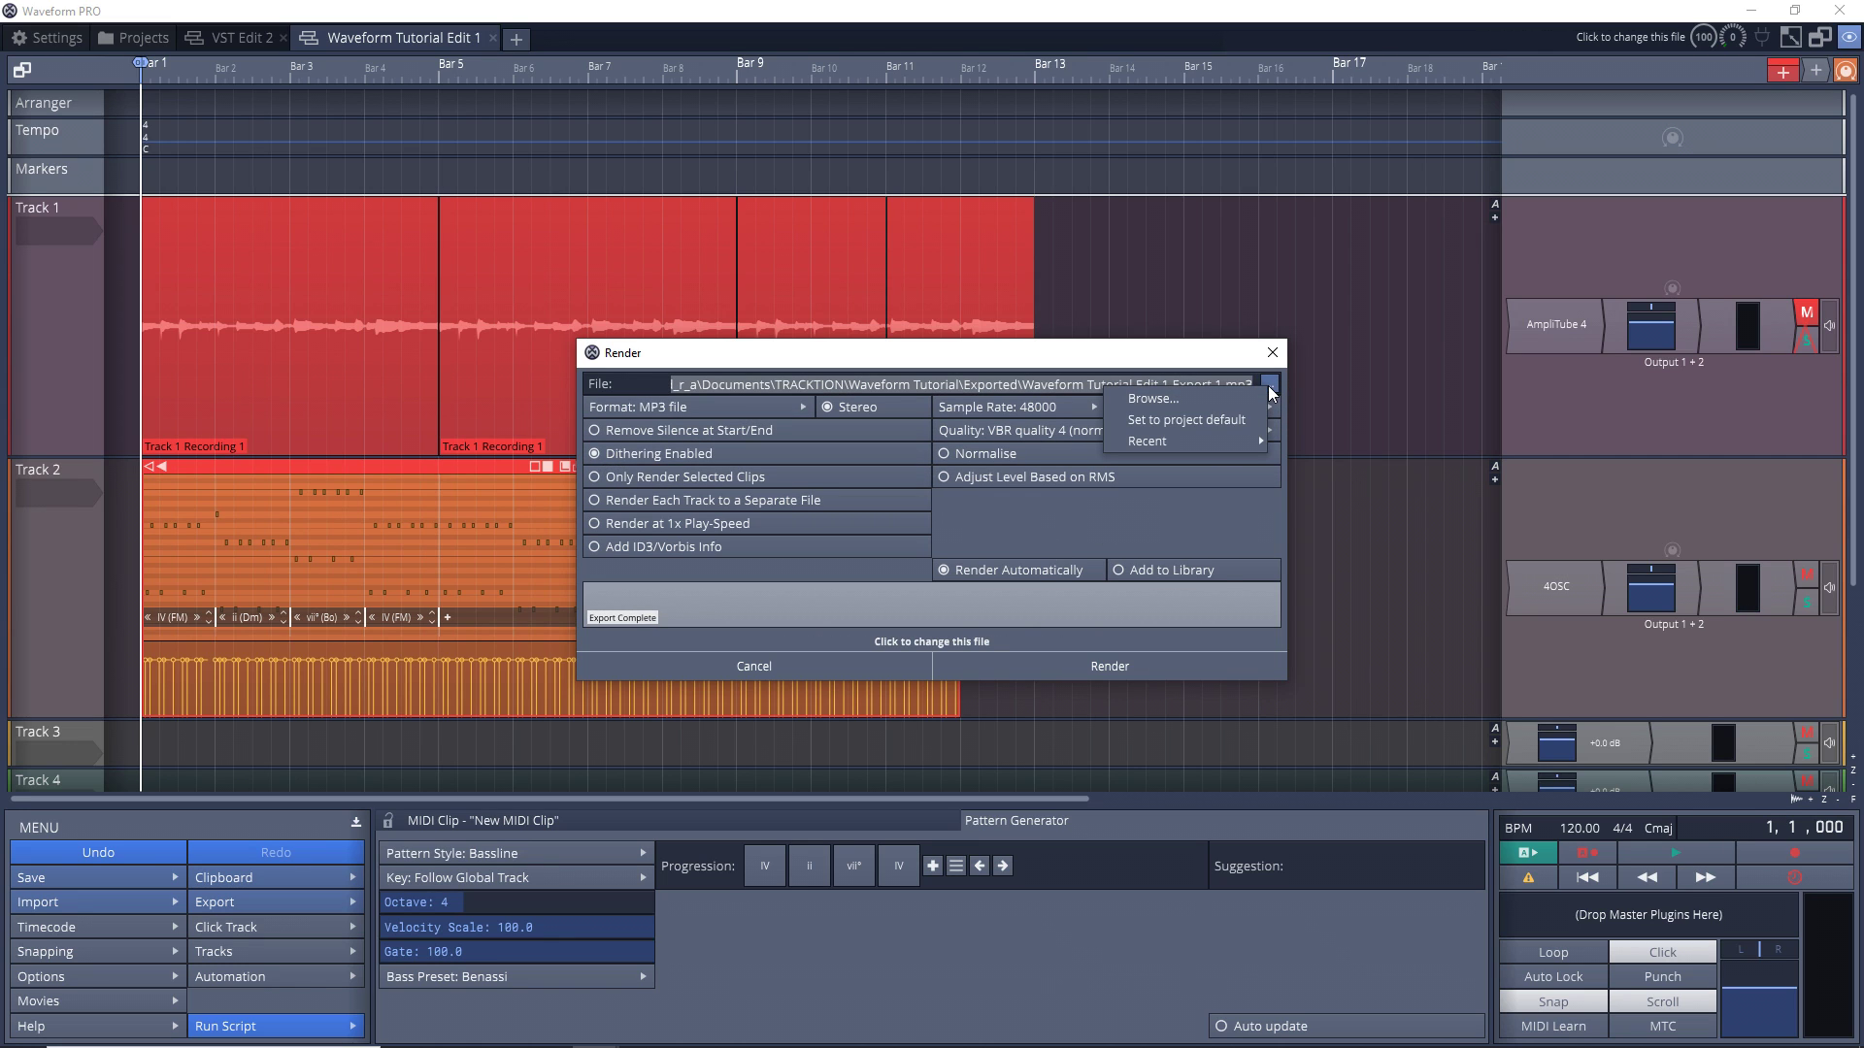
click(1184, 396)
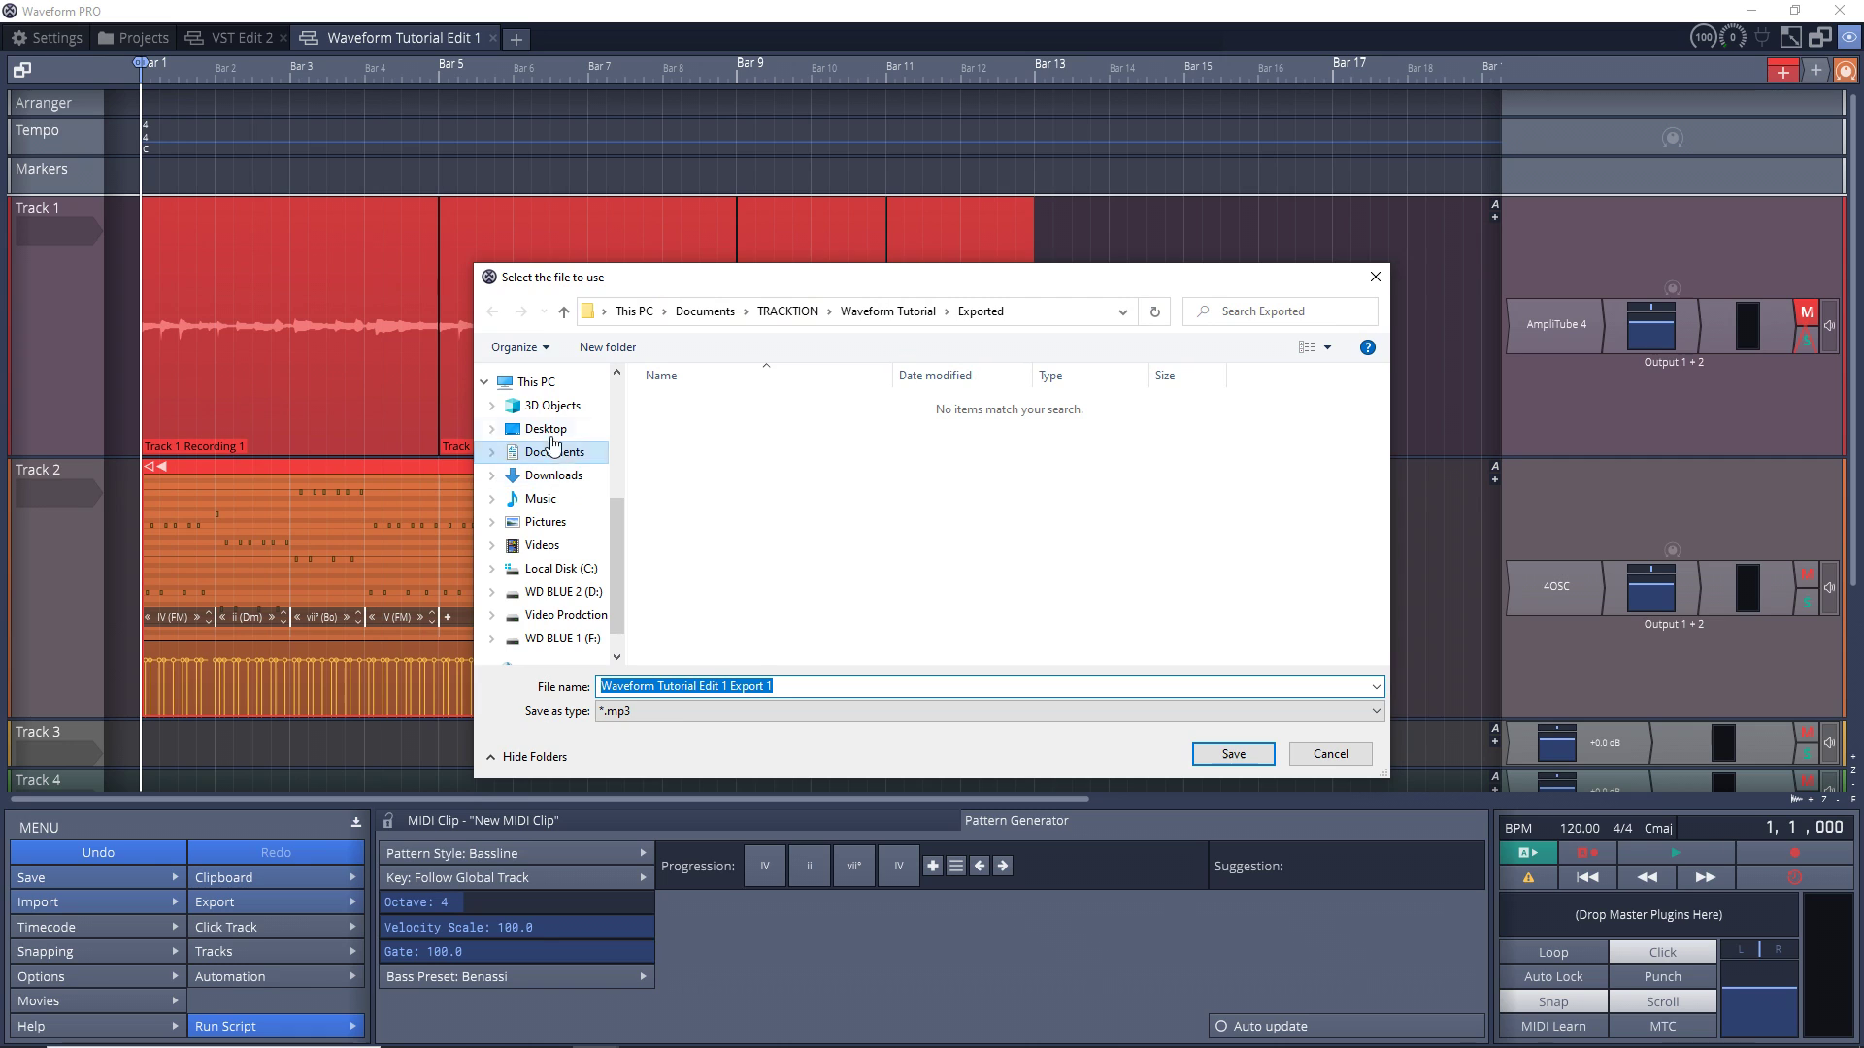
click(545, 428)
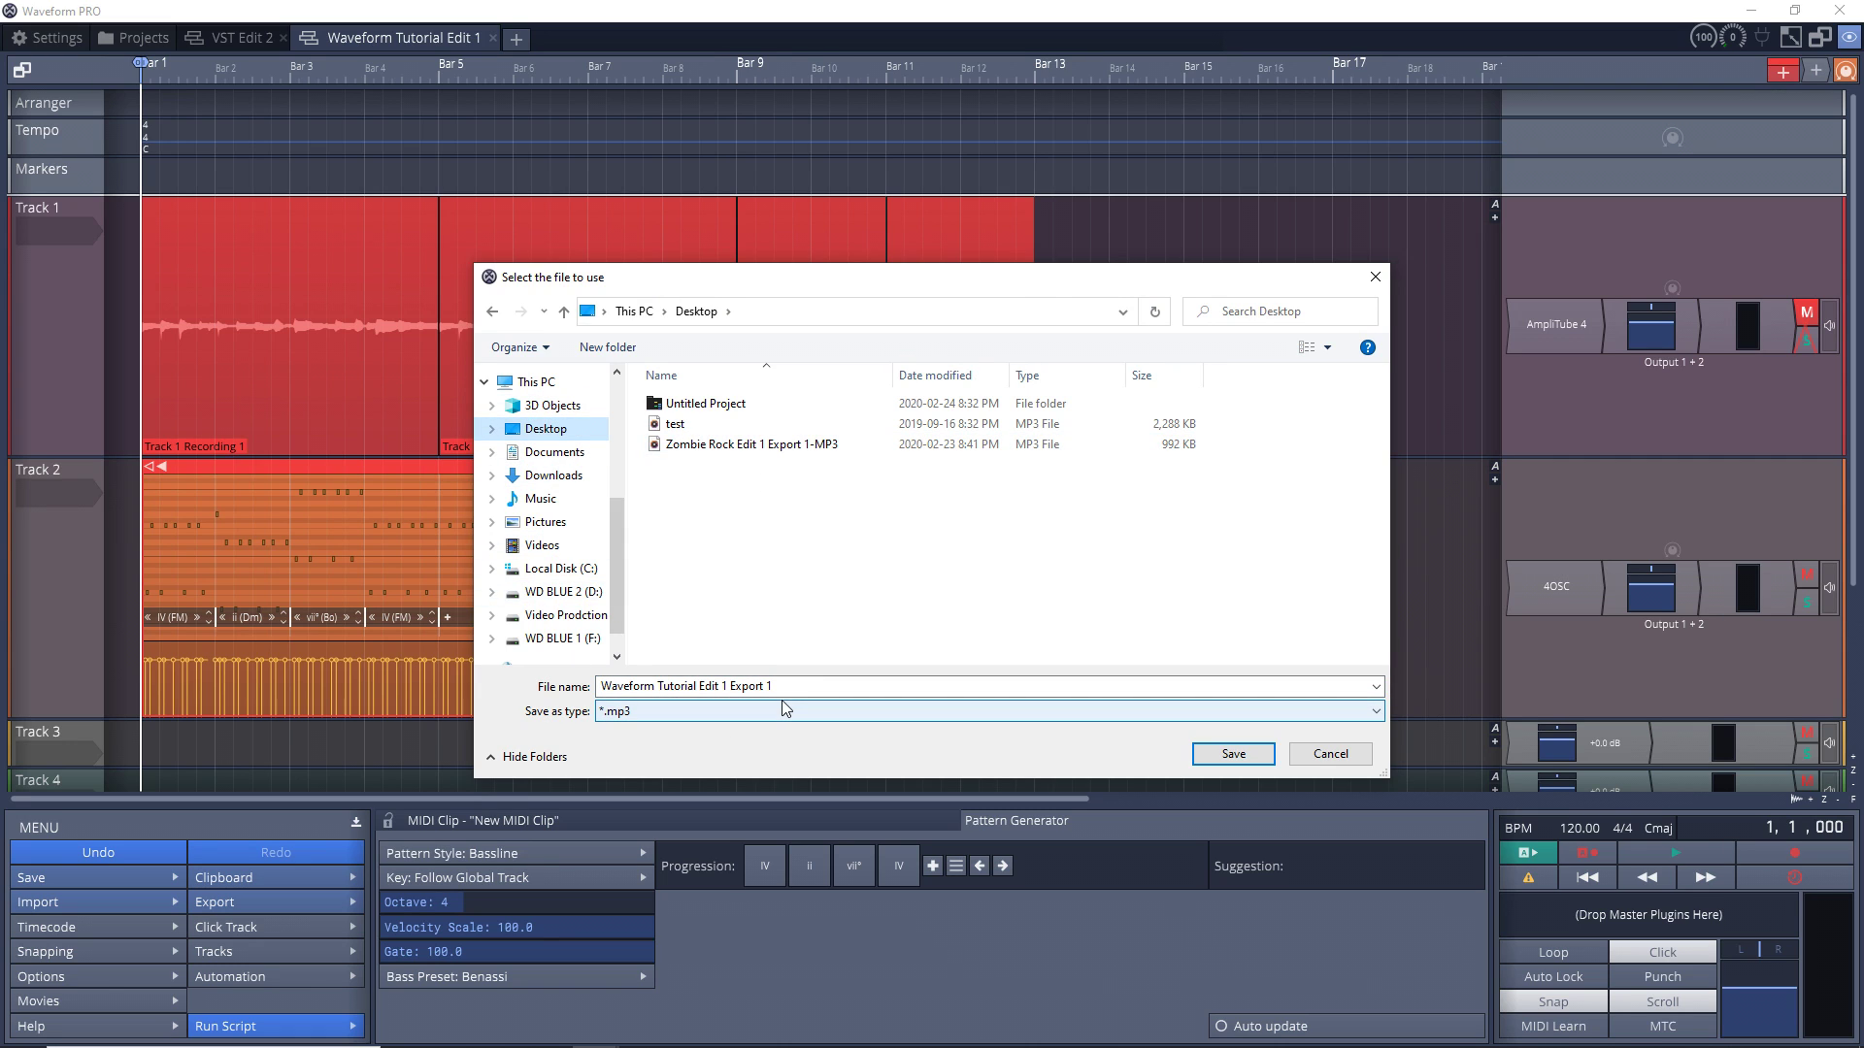
click(1233, 753)
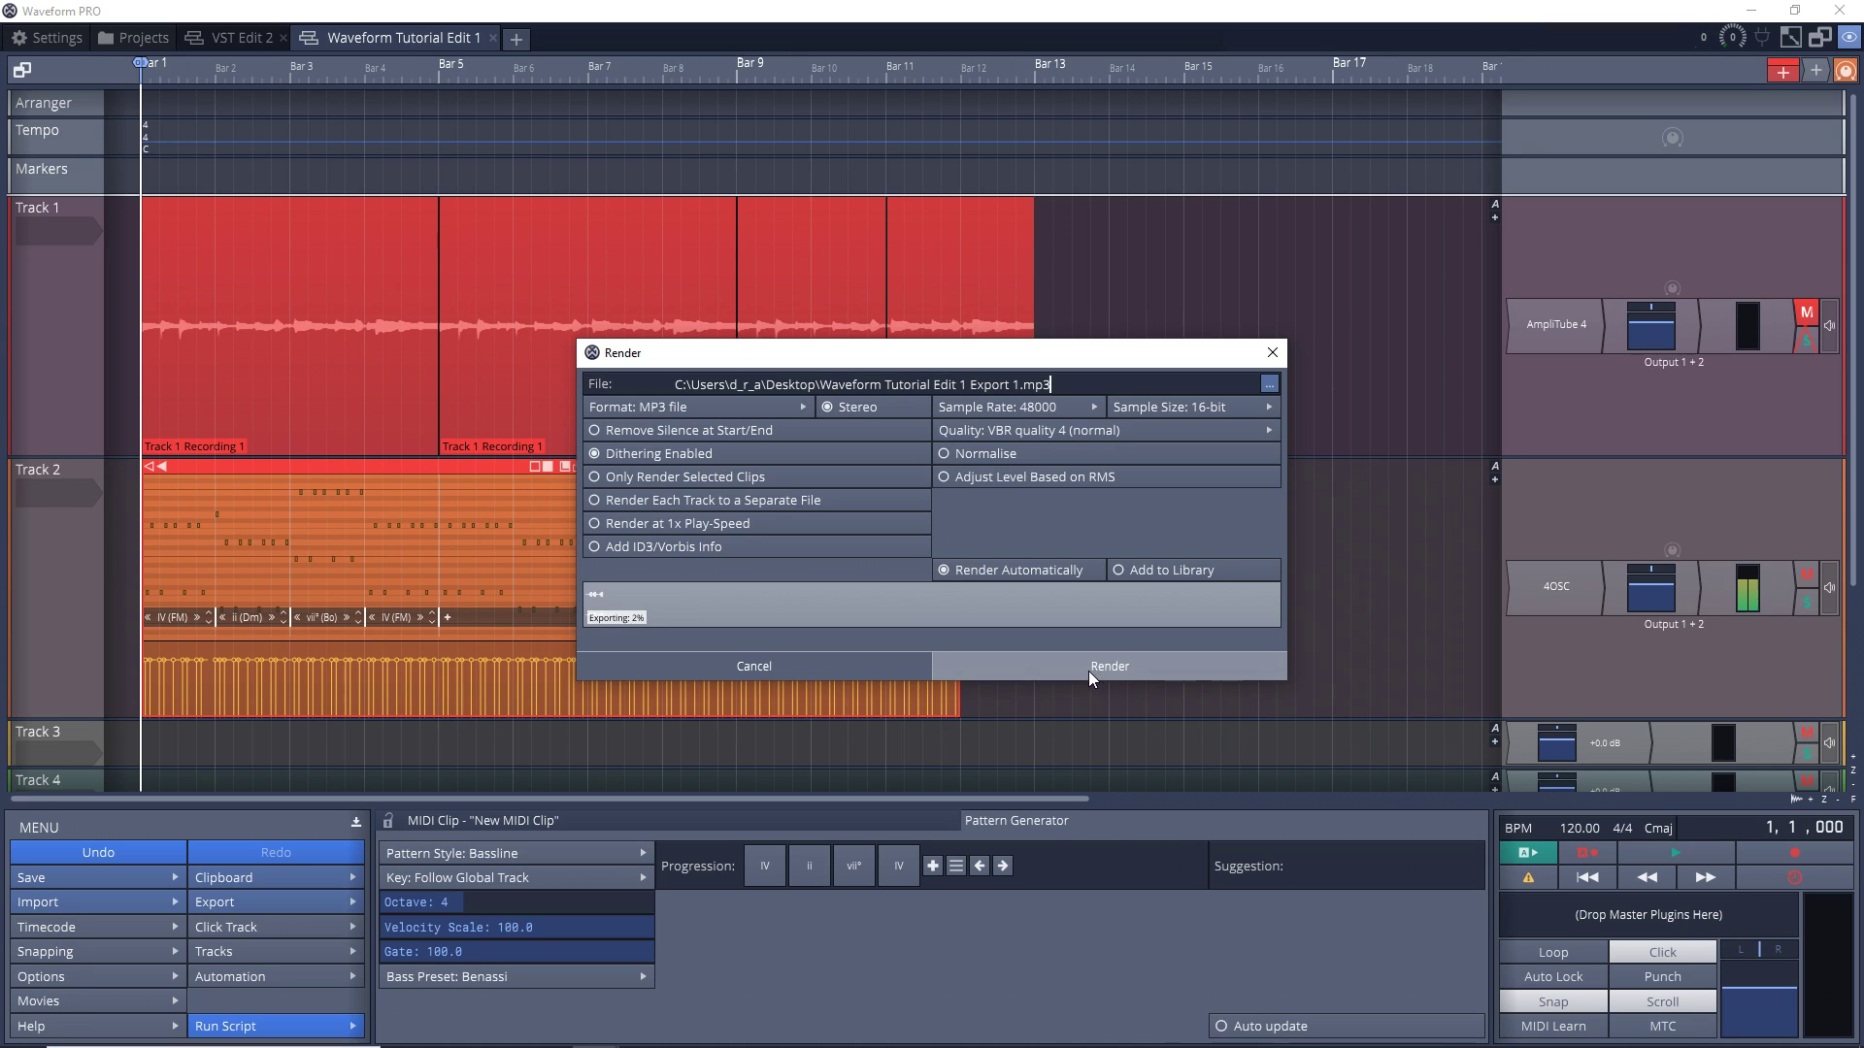